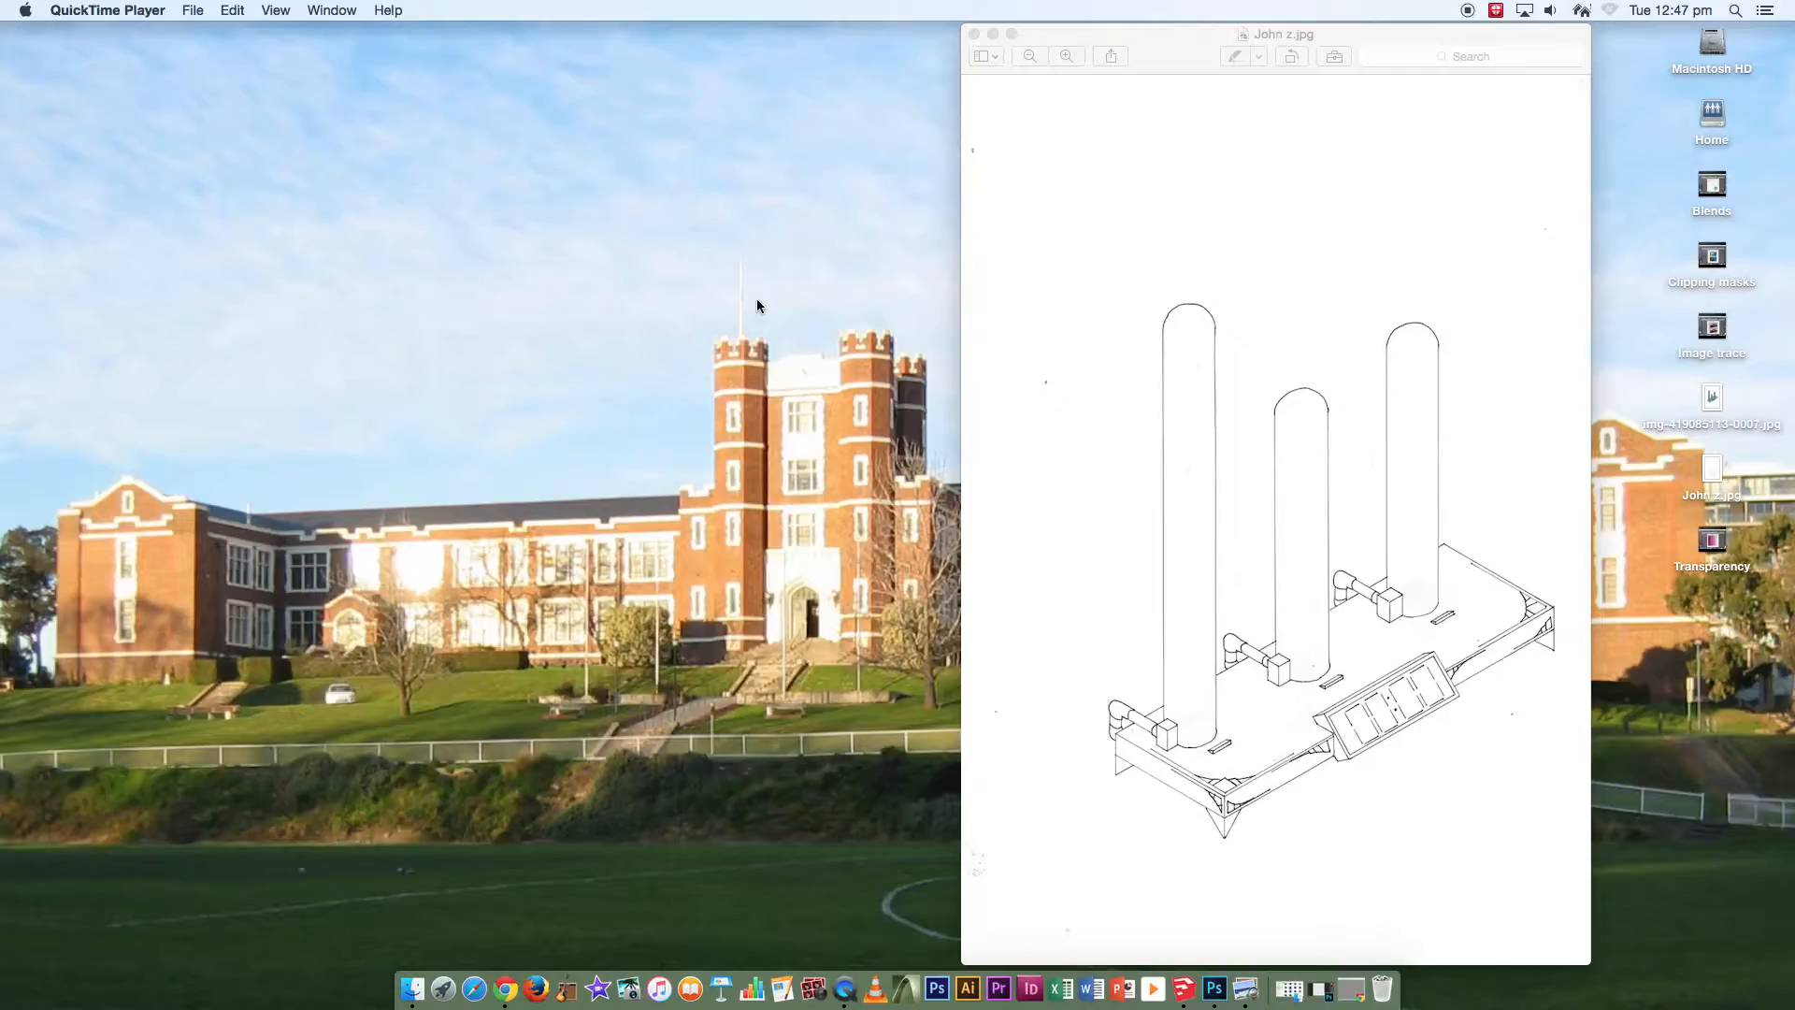
Look up Photoshop in the Mac's Applications folder and switch to Adobe Photoshop CC 2015.
left_click(1080, 160)
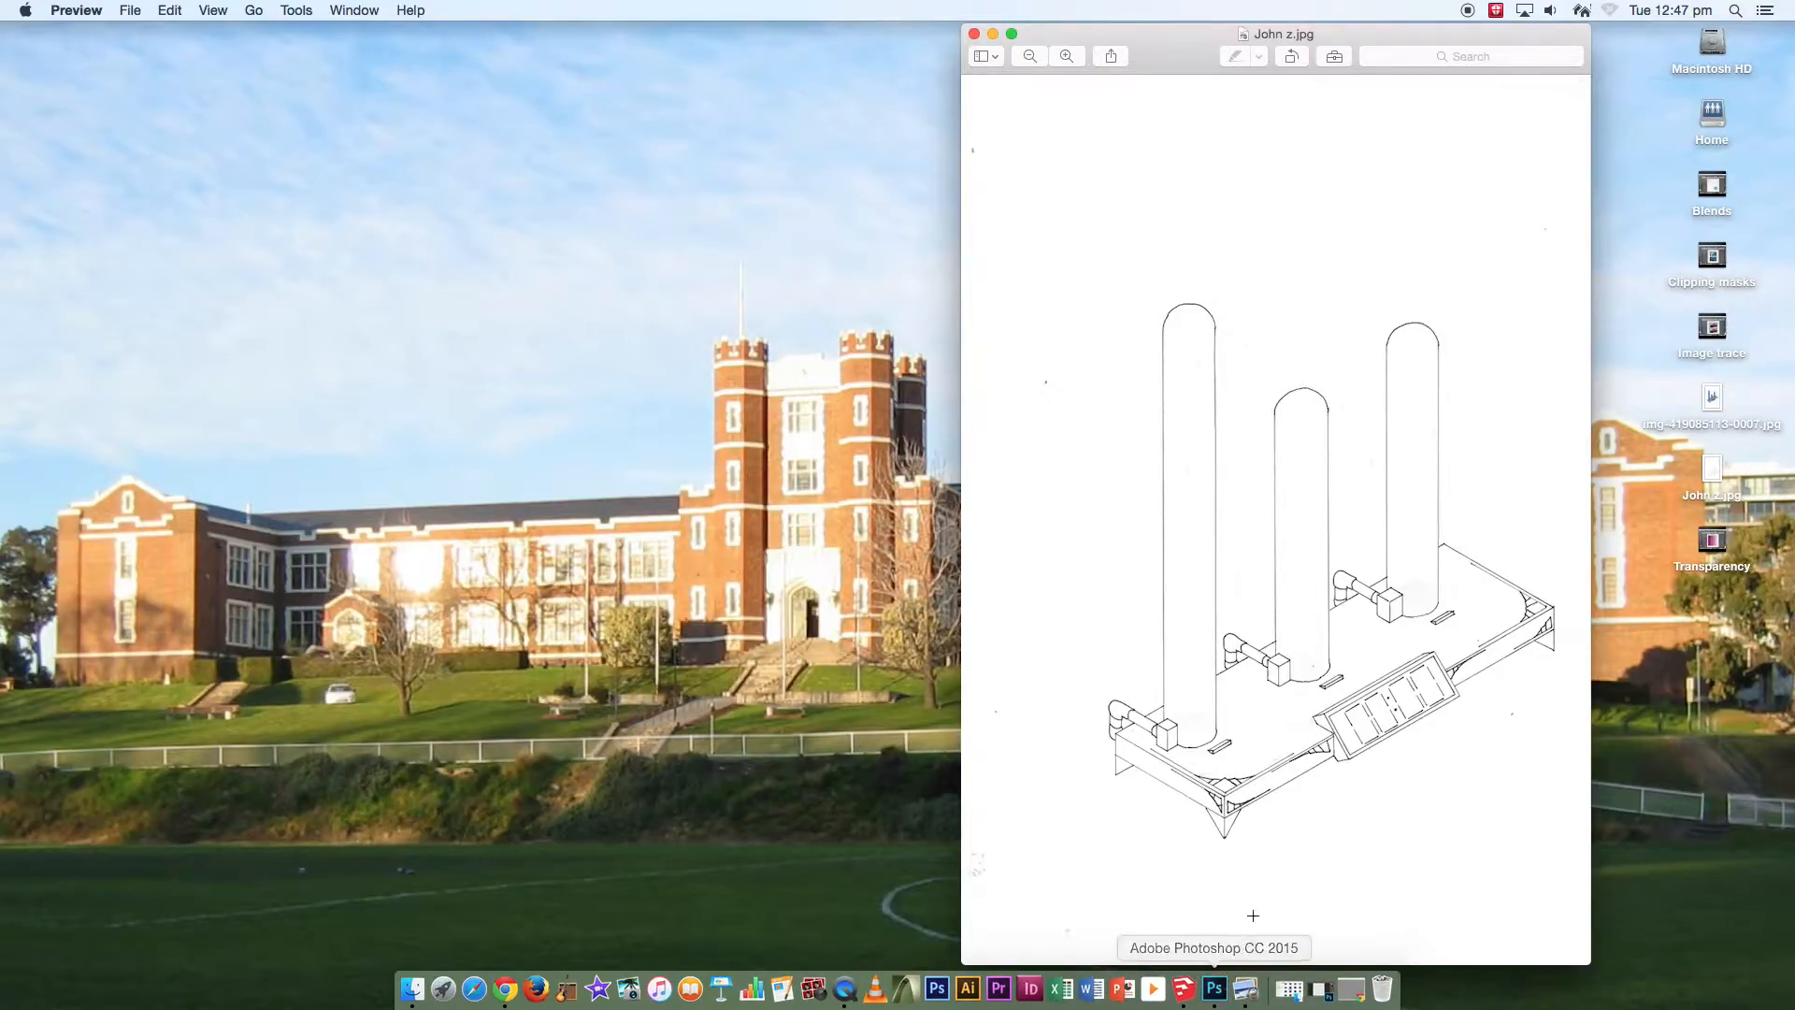
double_click(1700, 49)
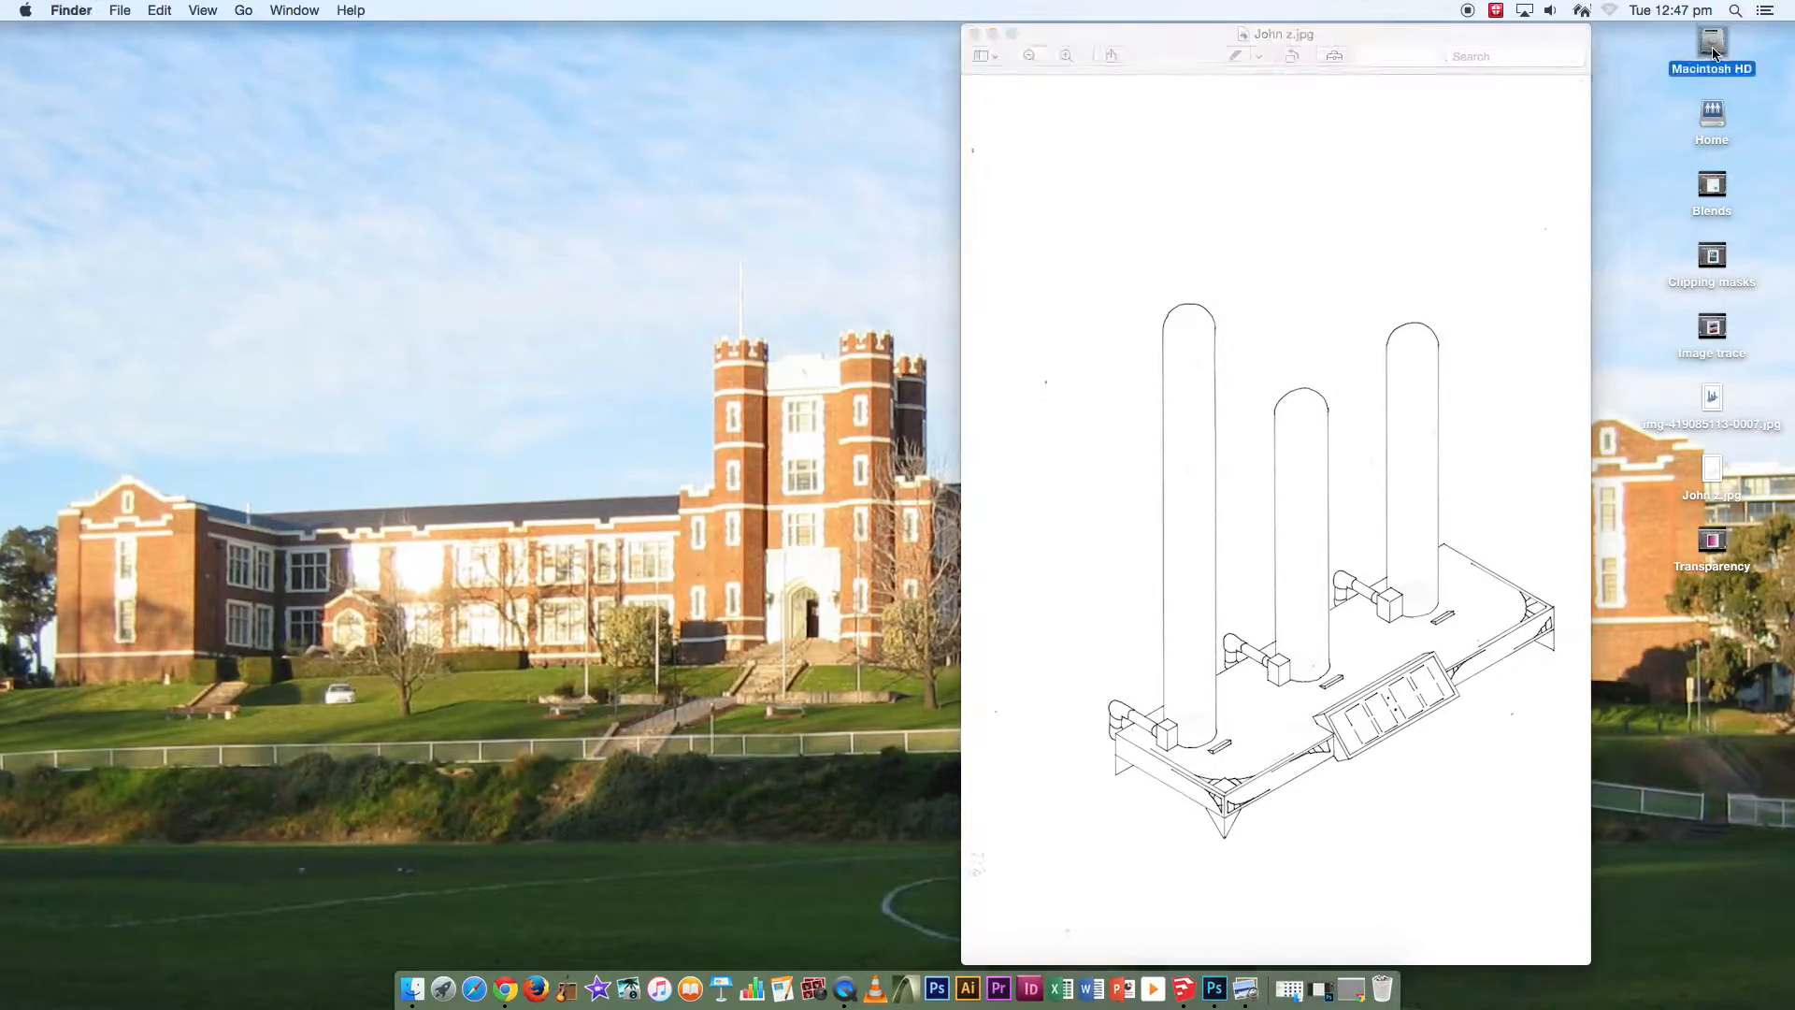
left_click(771, 226)
double_click(771, 226)
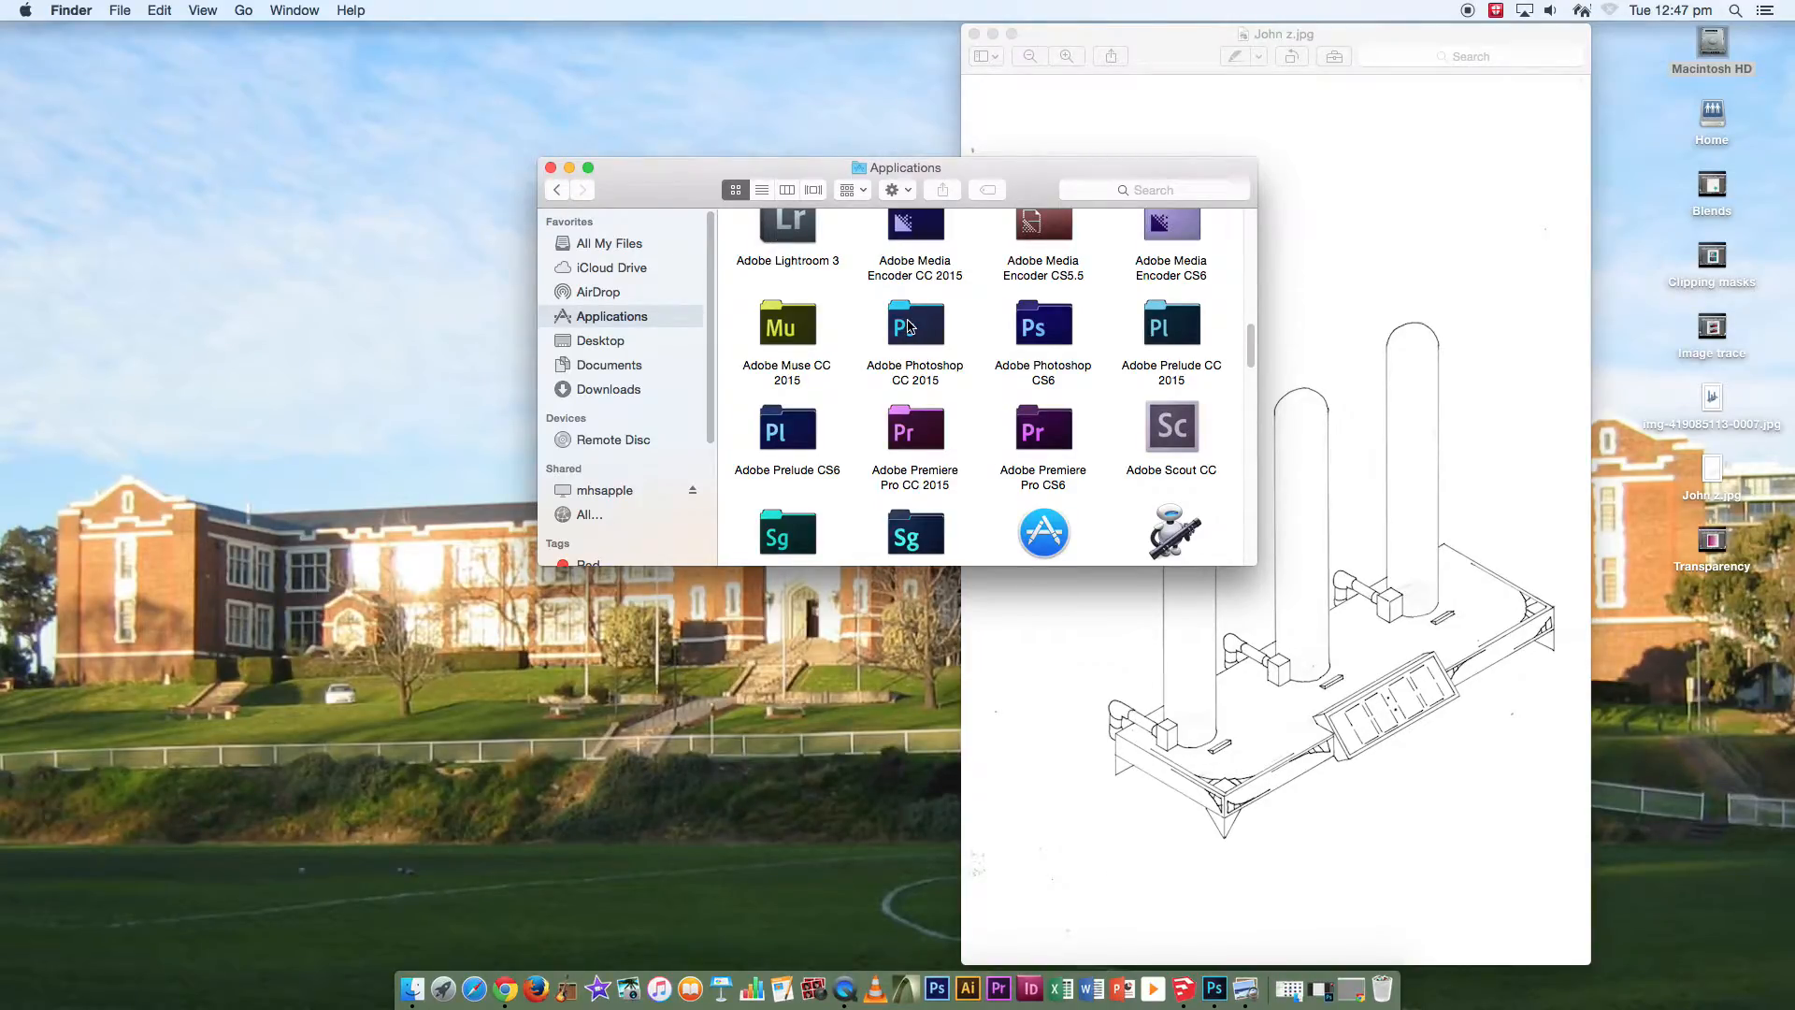
left_click(1217, 991)
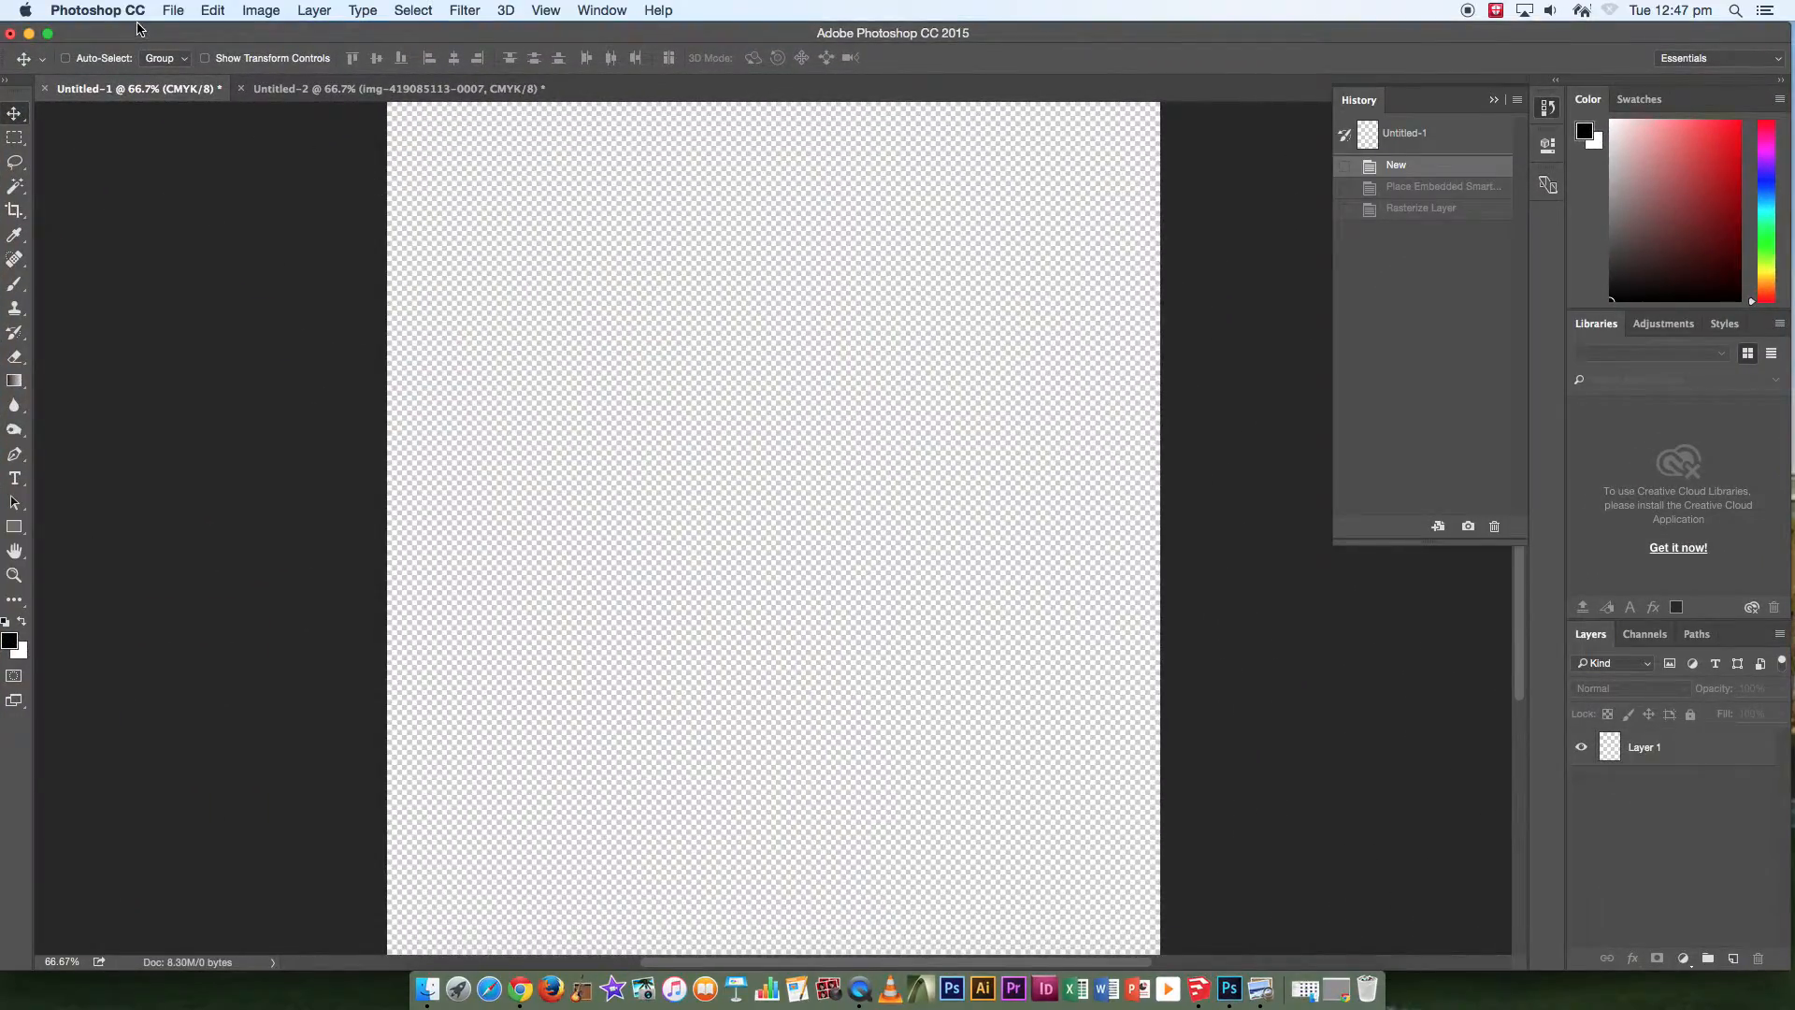
Collapse the expanded History panel beside the canvas.
left_click(1493, 101)
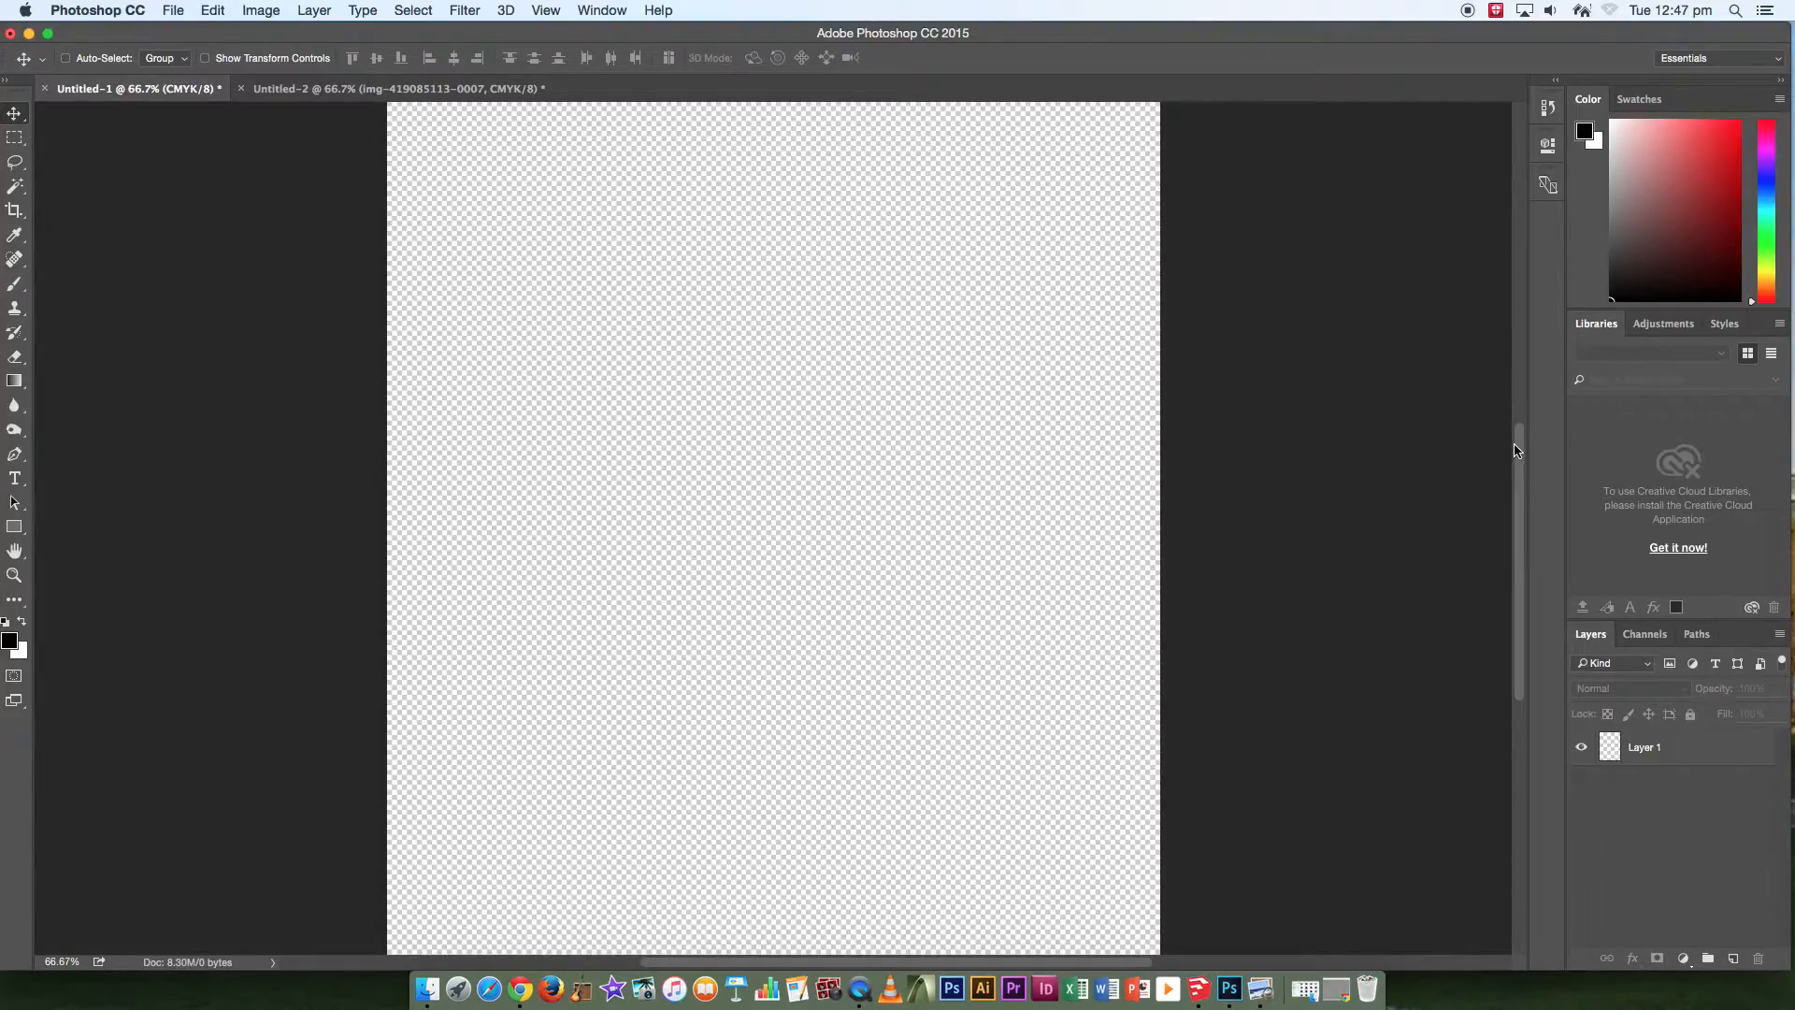
key("super+minus")
key("super+minus")
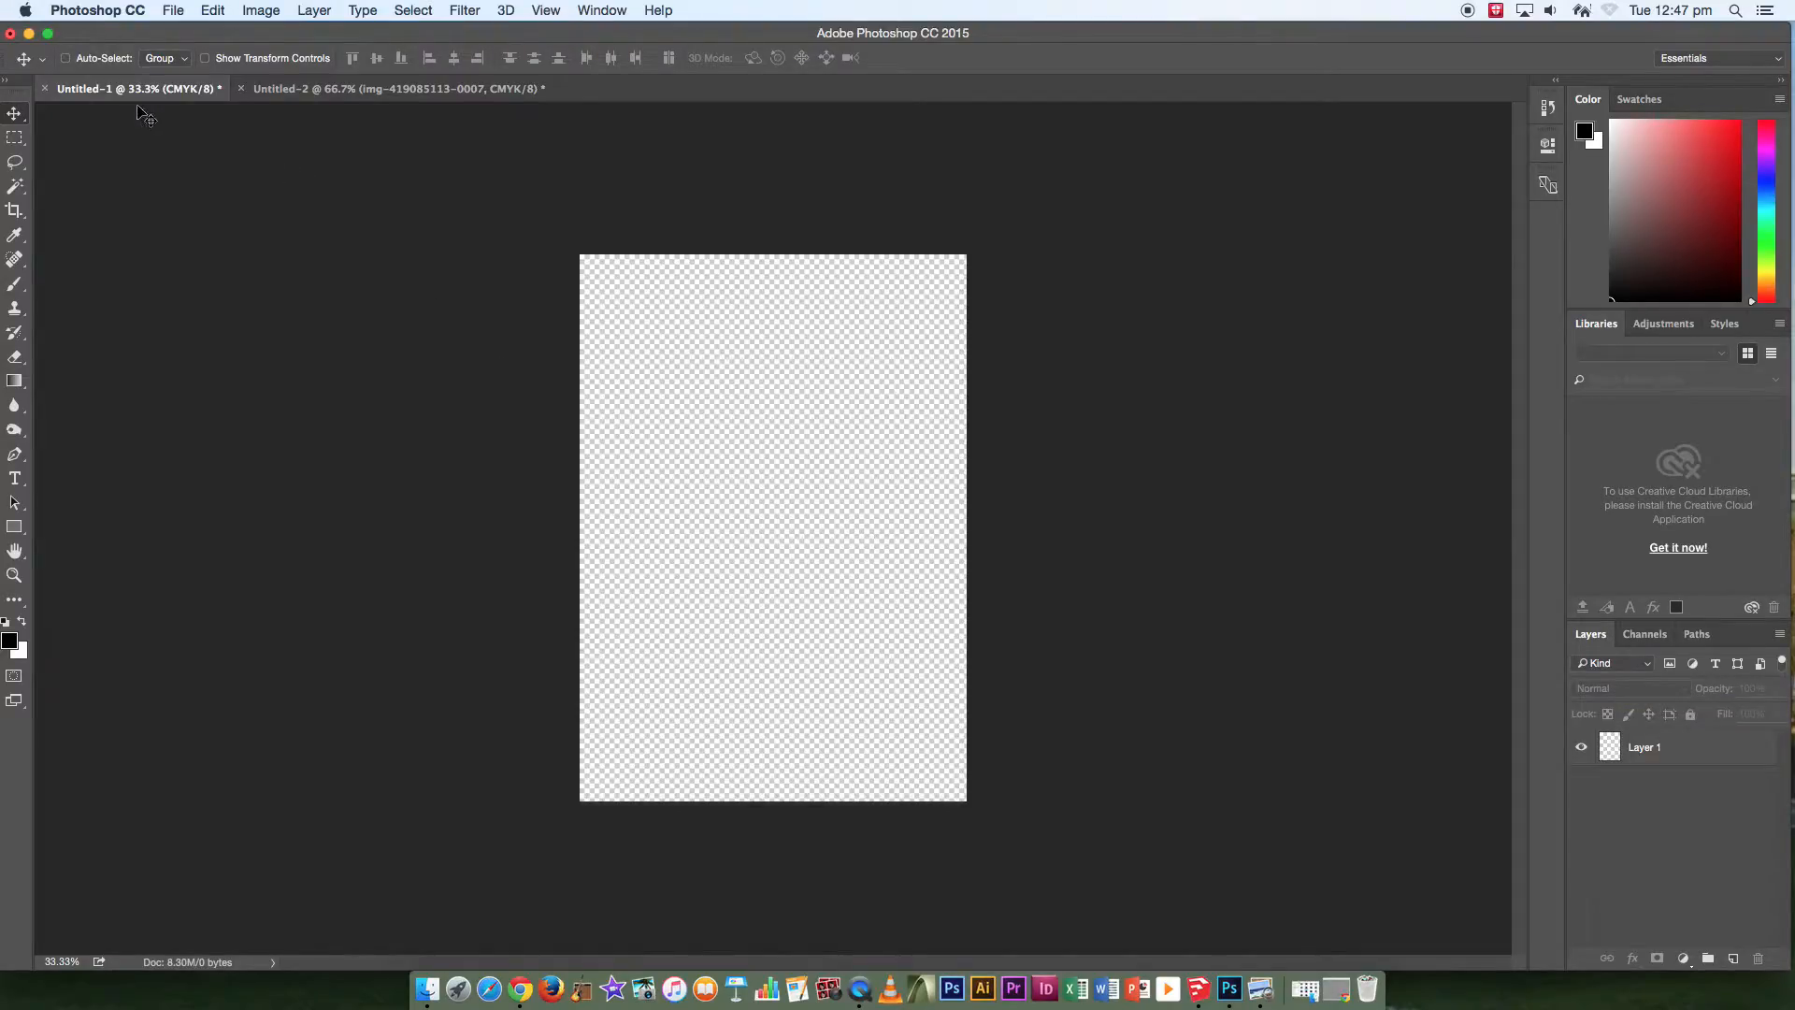
Start a new document named "Clock design" using the International Paper preset at A4 size.
left_click(174, 12)
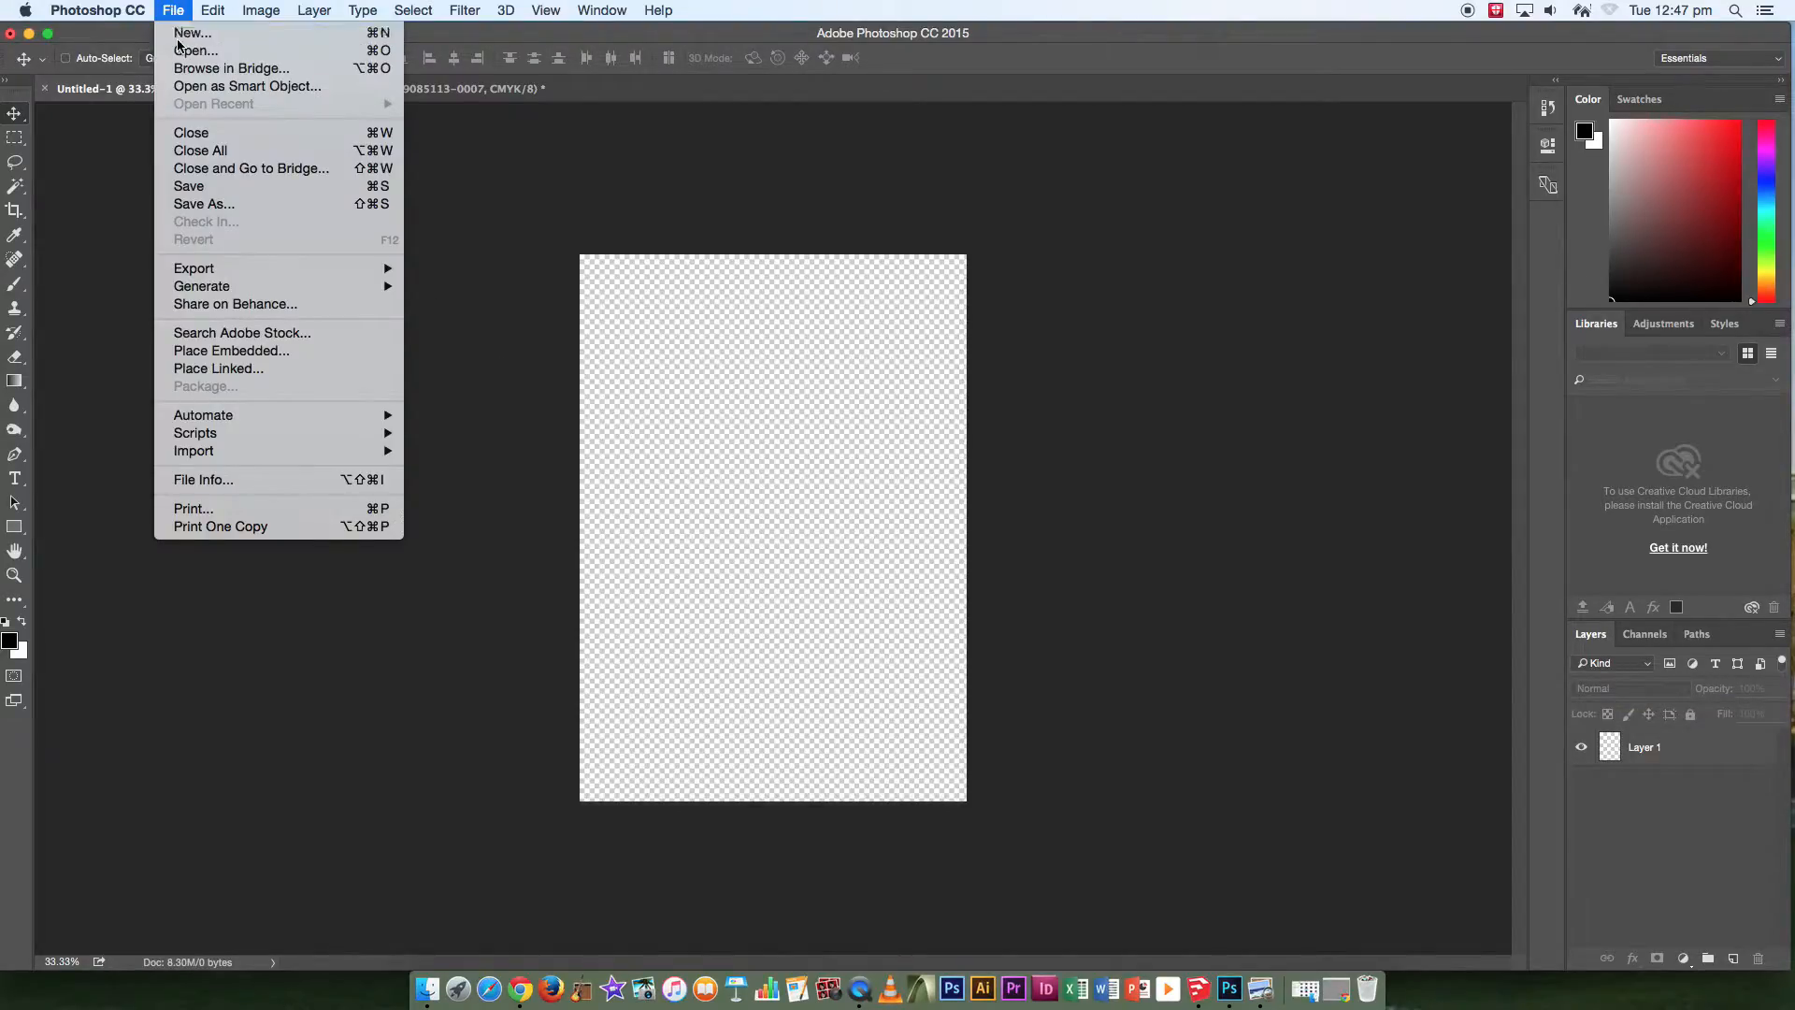
left_click(181, 35)
left_click(811, 343)
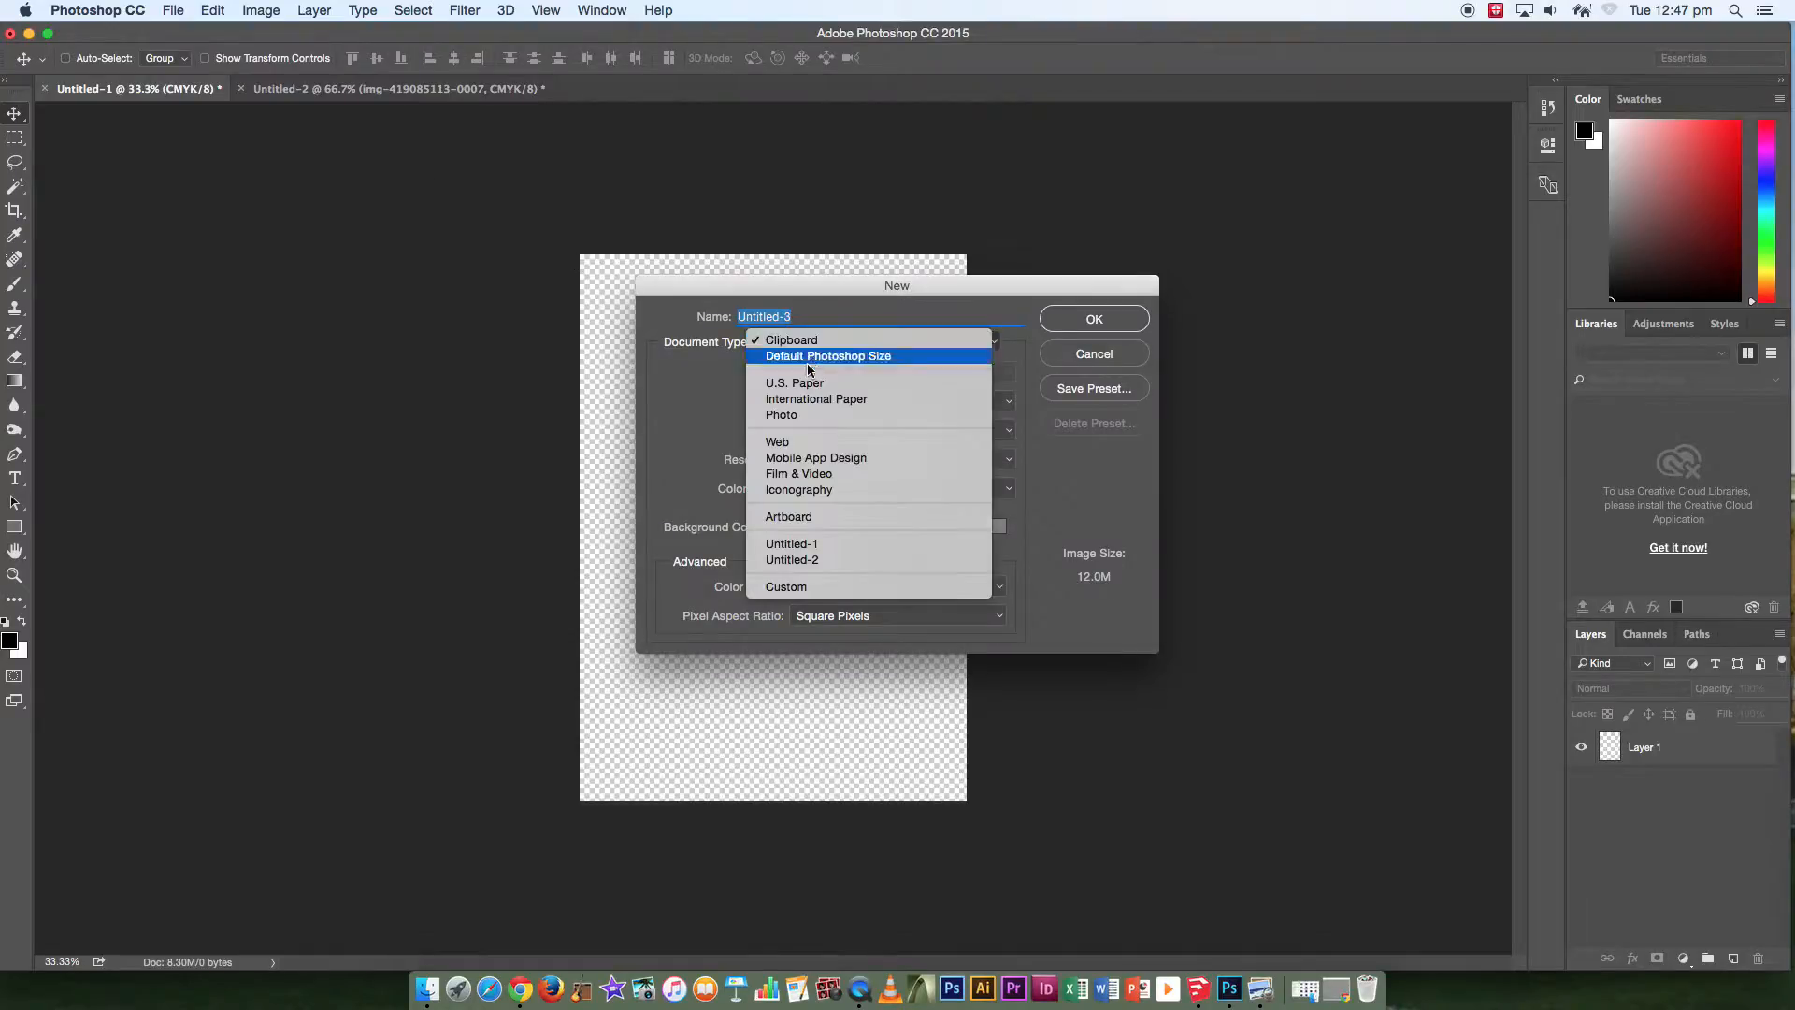
left_click(810, 399)
left_click(800, 313)
left_click_drag(799, 311, 718, 309)
type("Cloc")
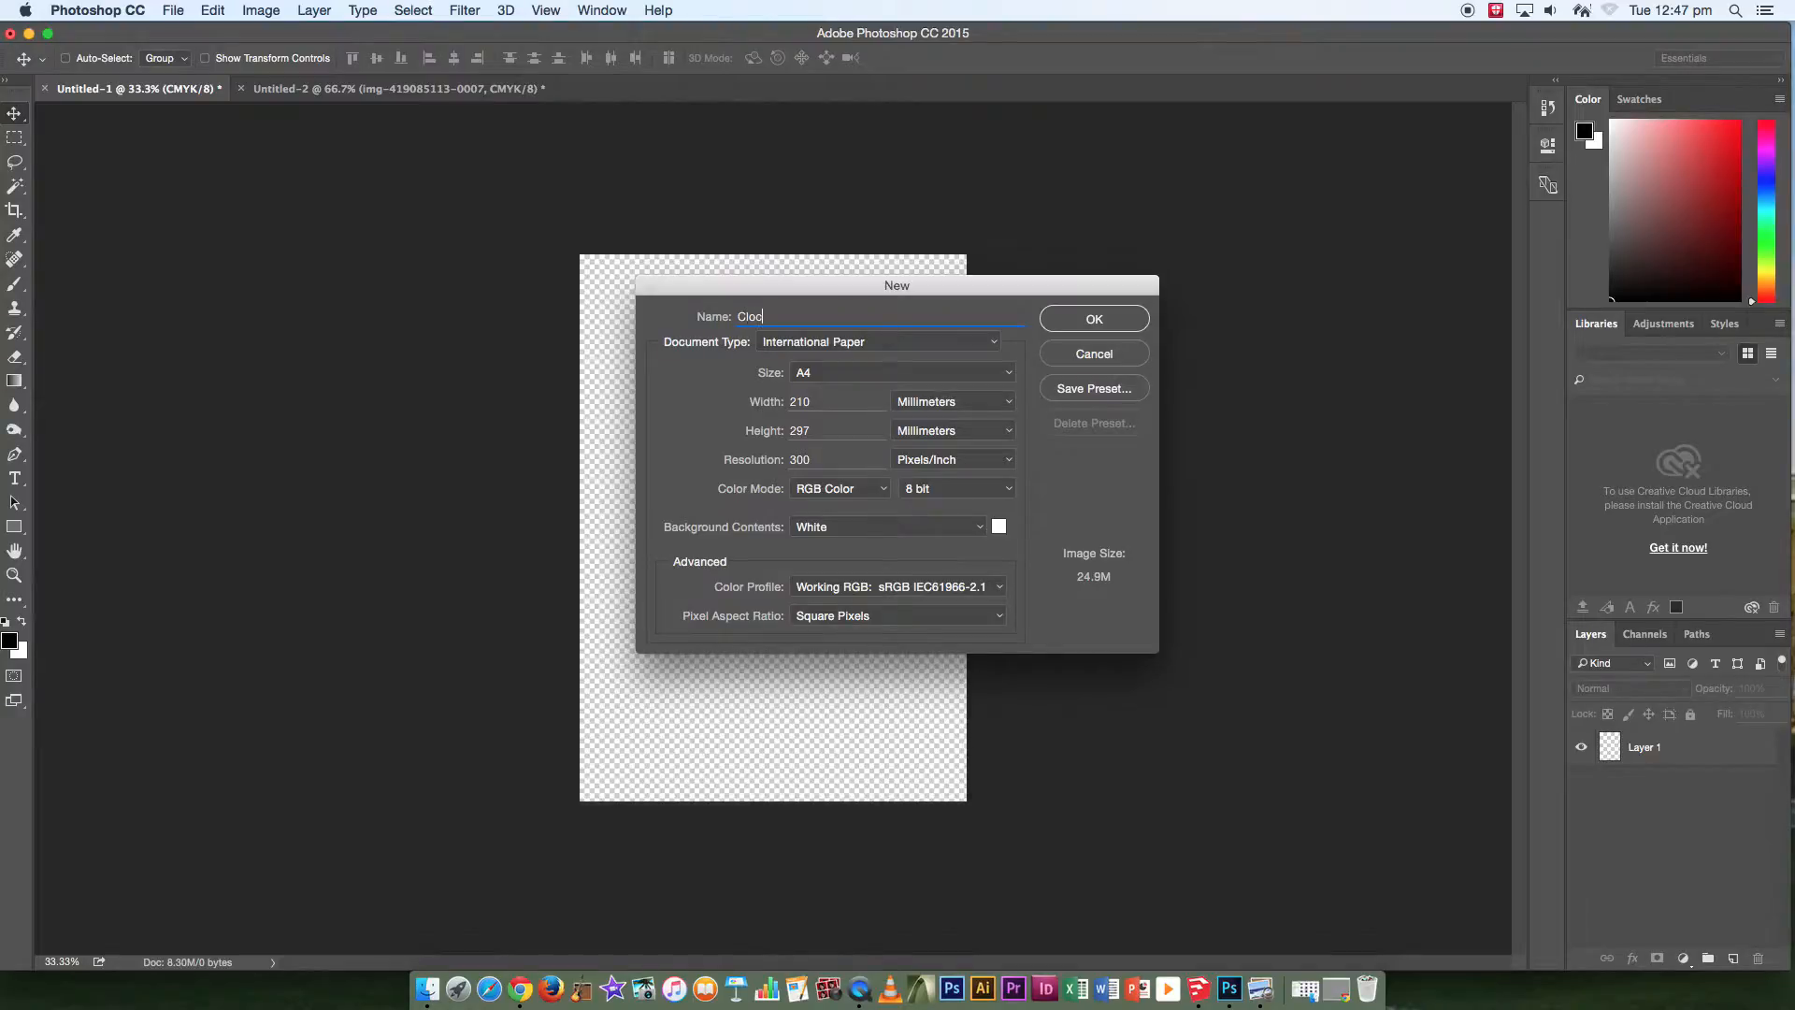
type("k design")
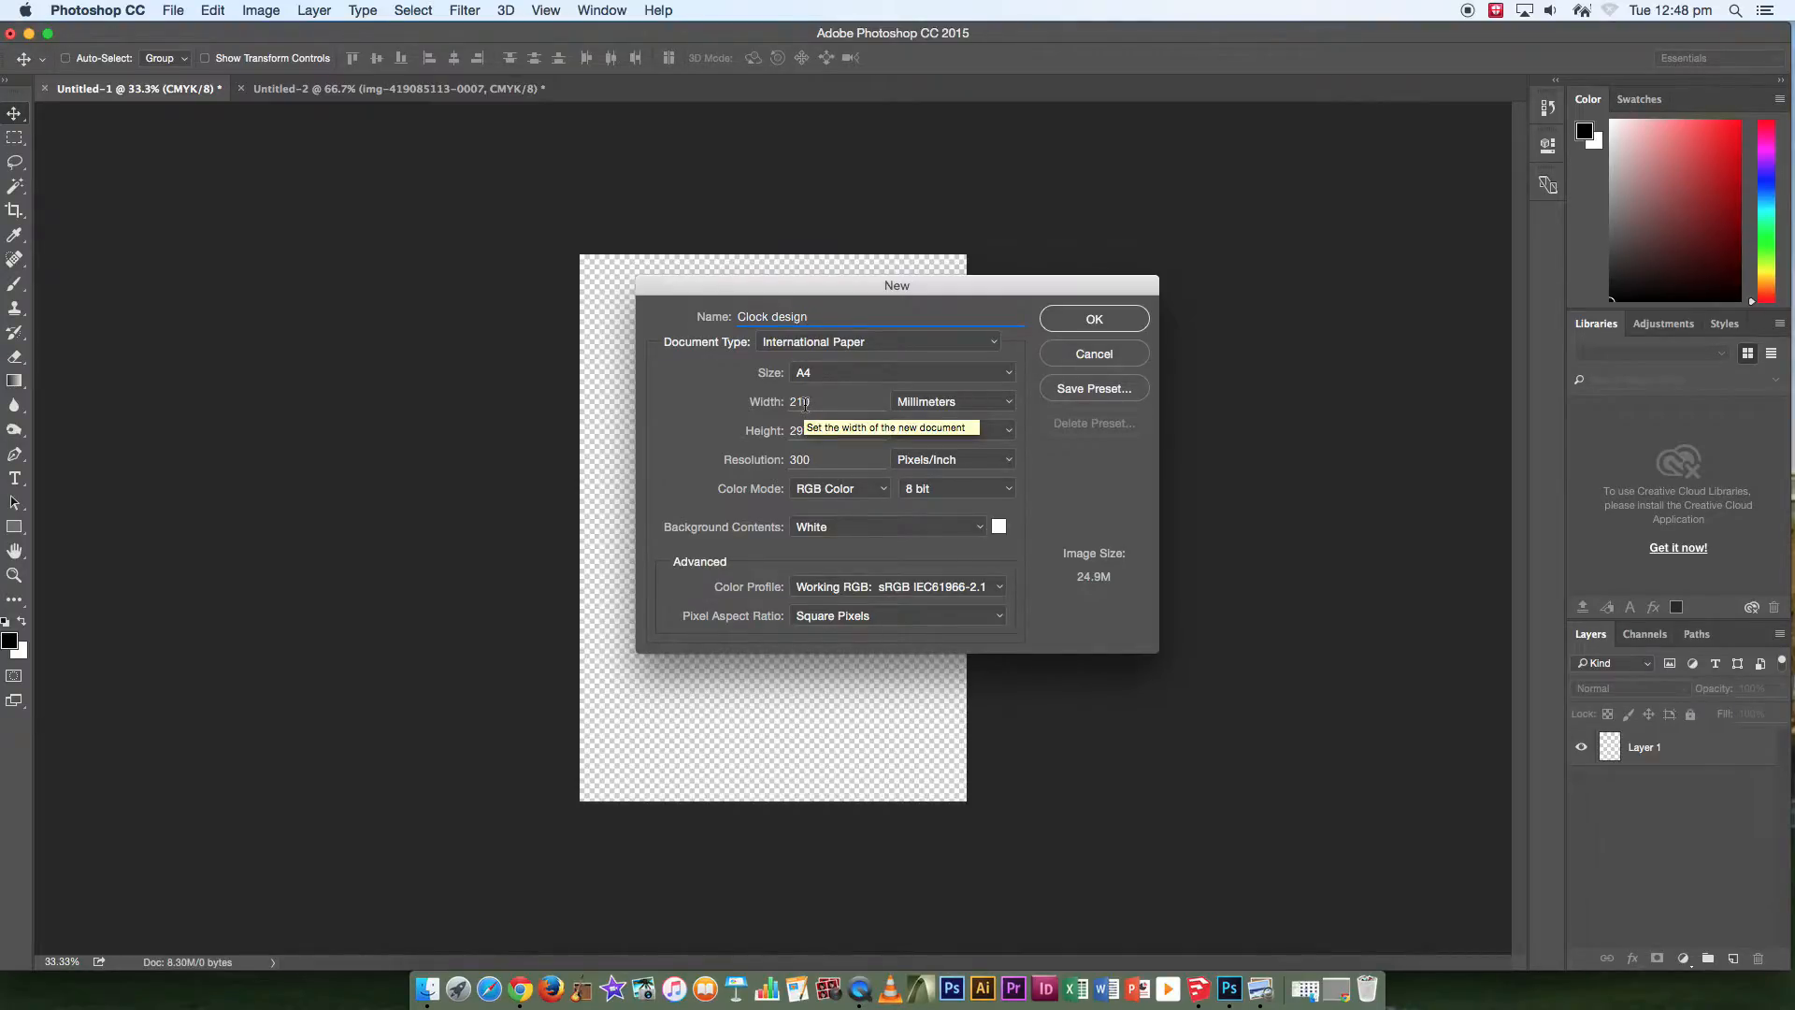
Set the new document's resolution to 150 pixels/inch and its background contents to Transparent, and create it.
left_click_drag(812, 459, 775, 455)
type("150")
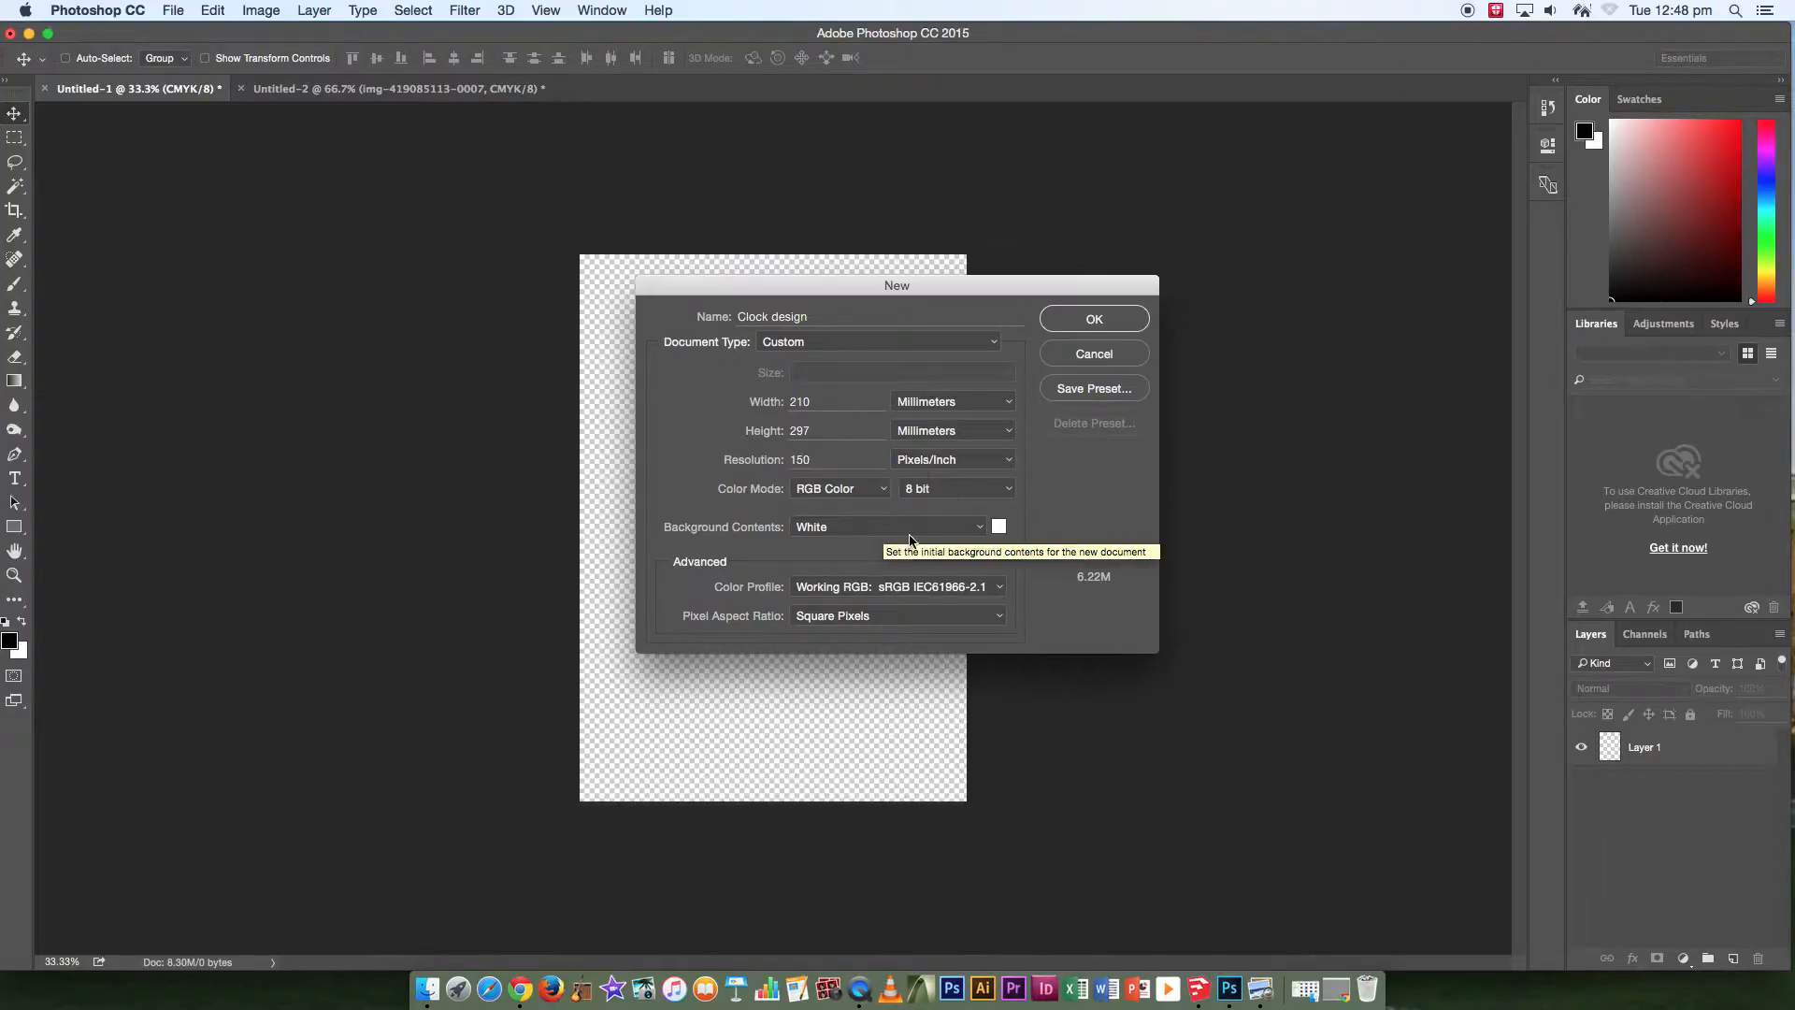
left_click(940, 529)
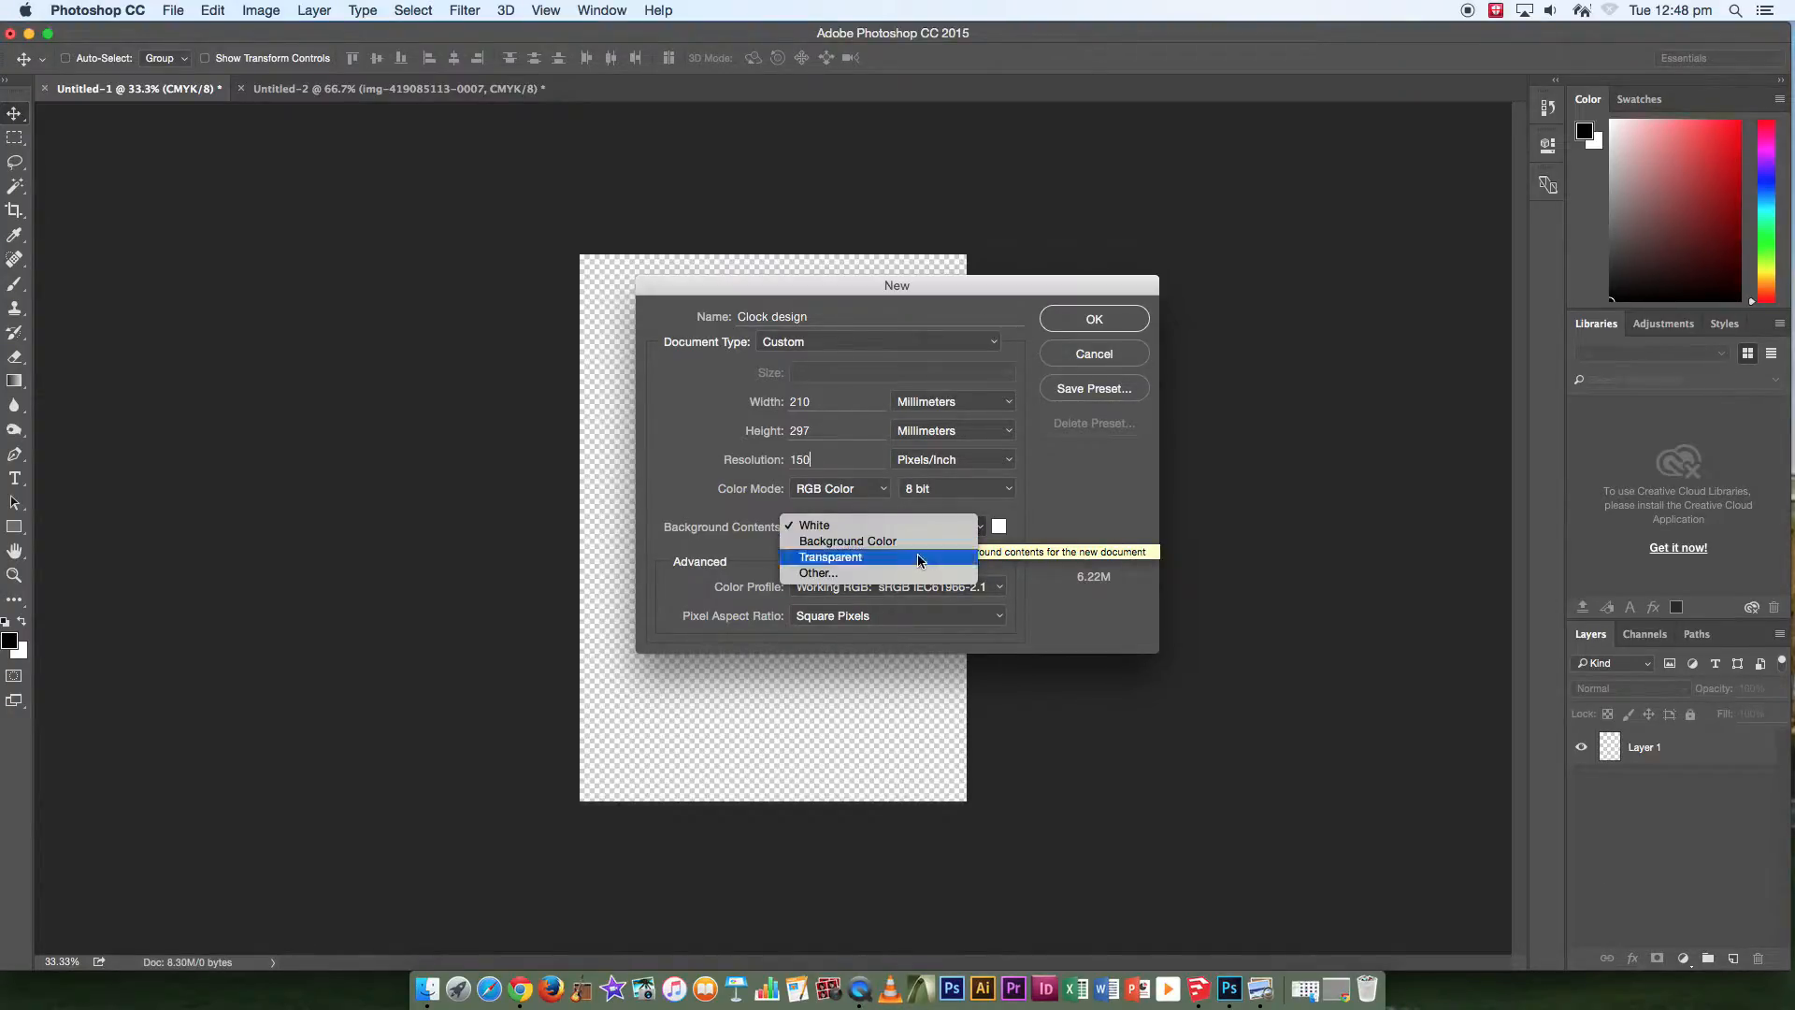
left_click(924, 557)
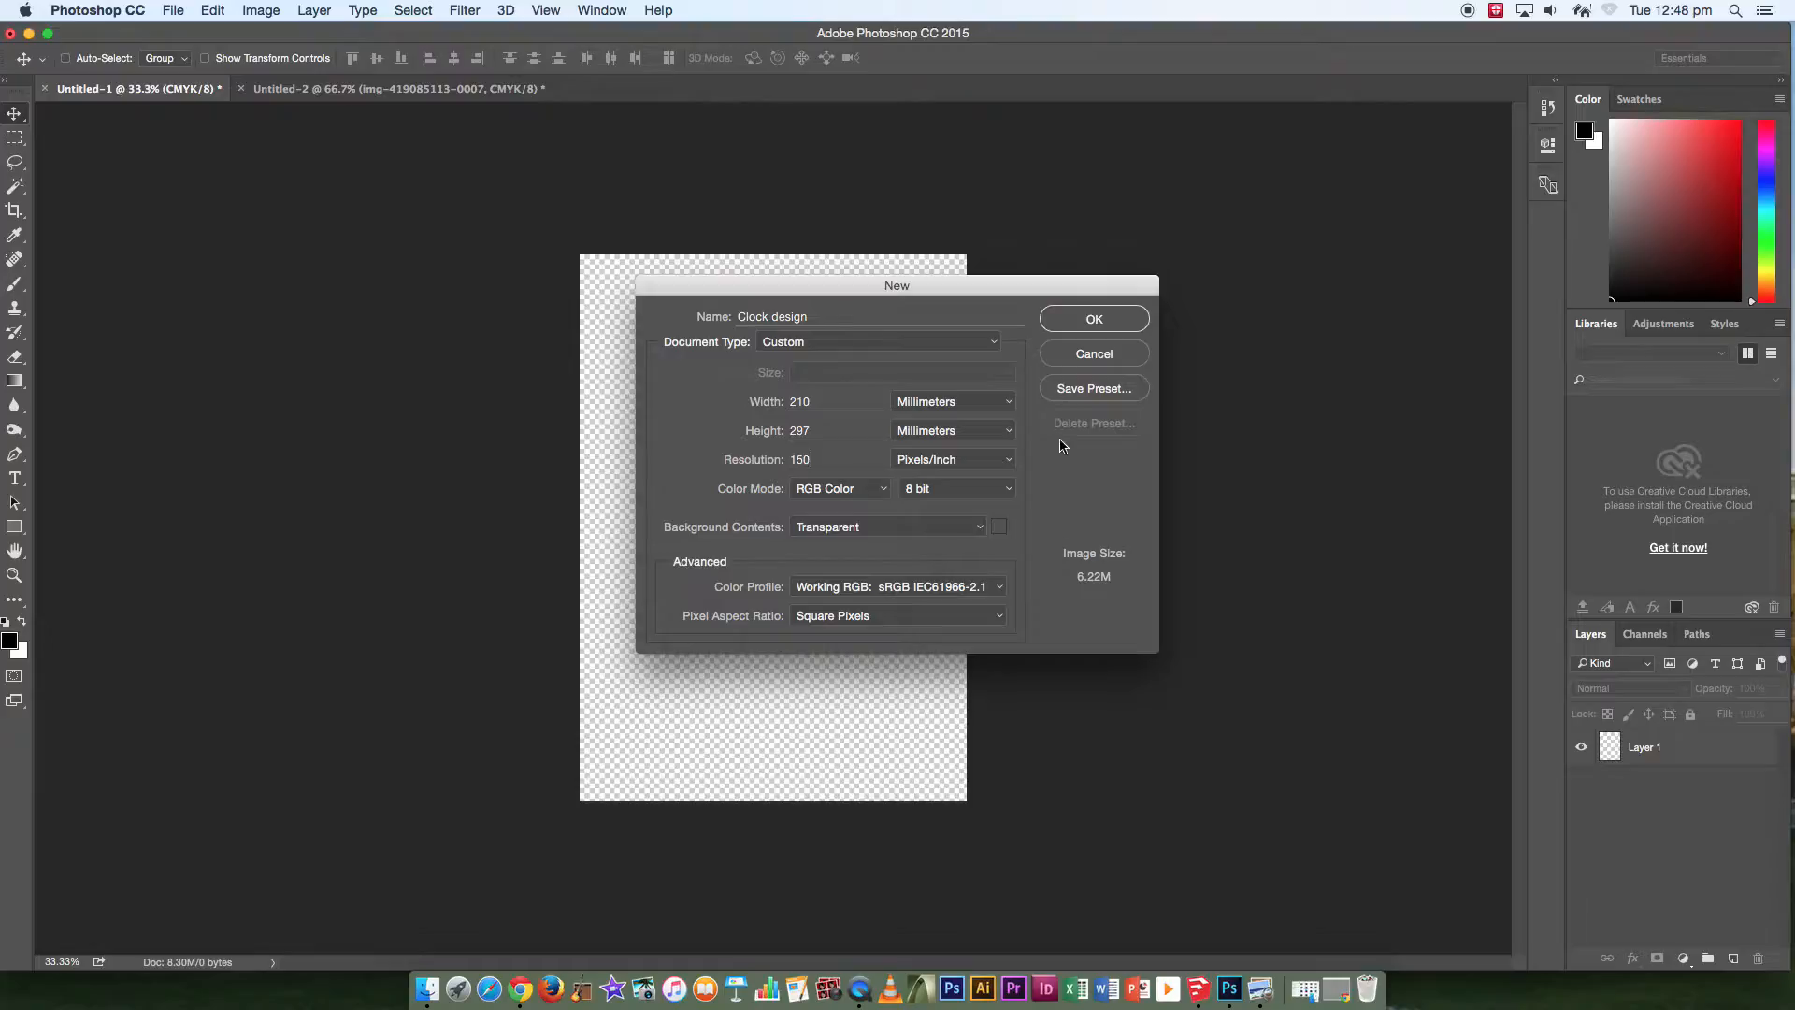
left_click(1097, 325)
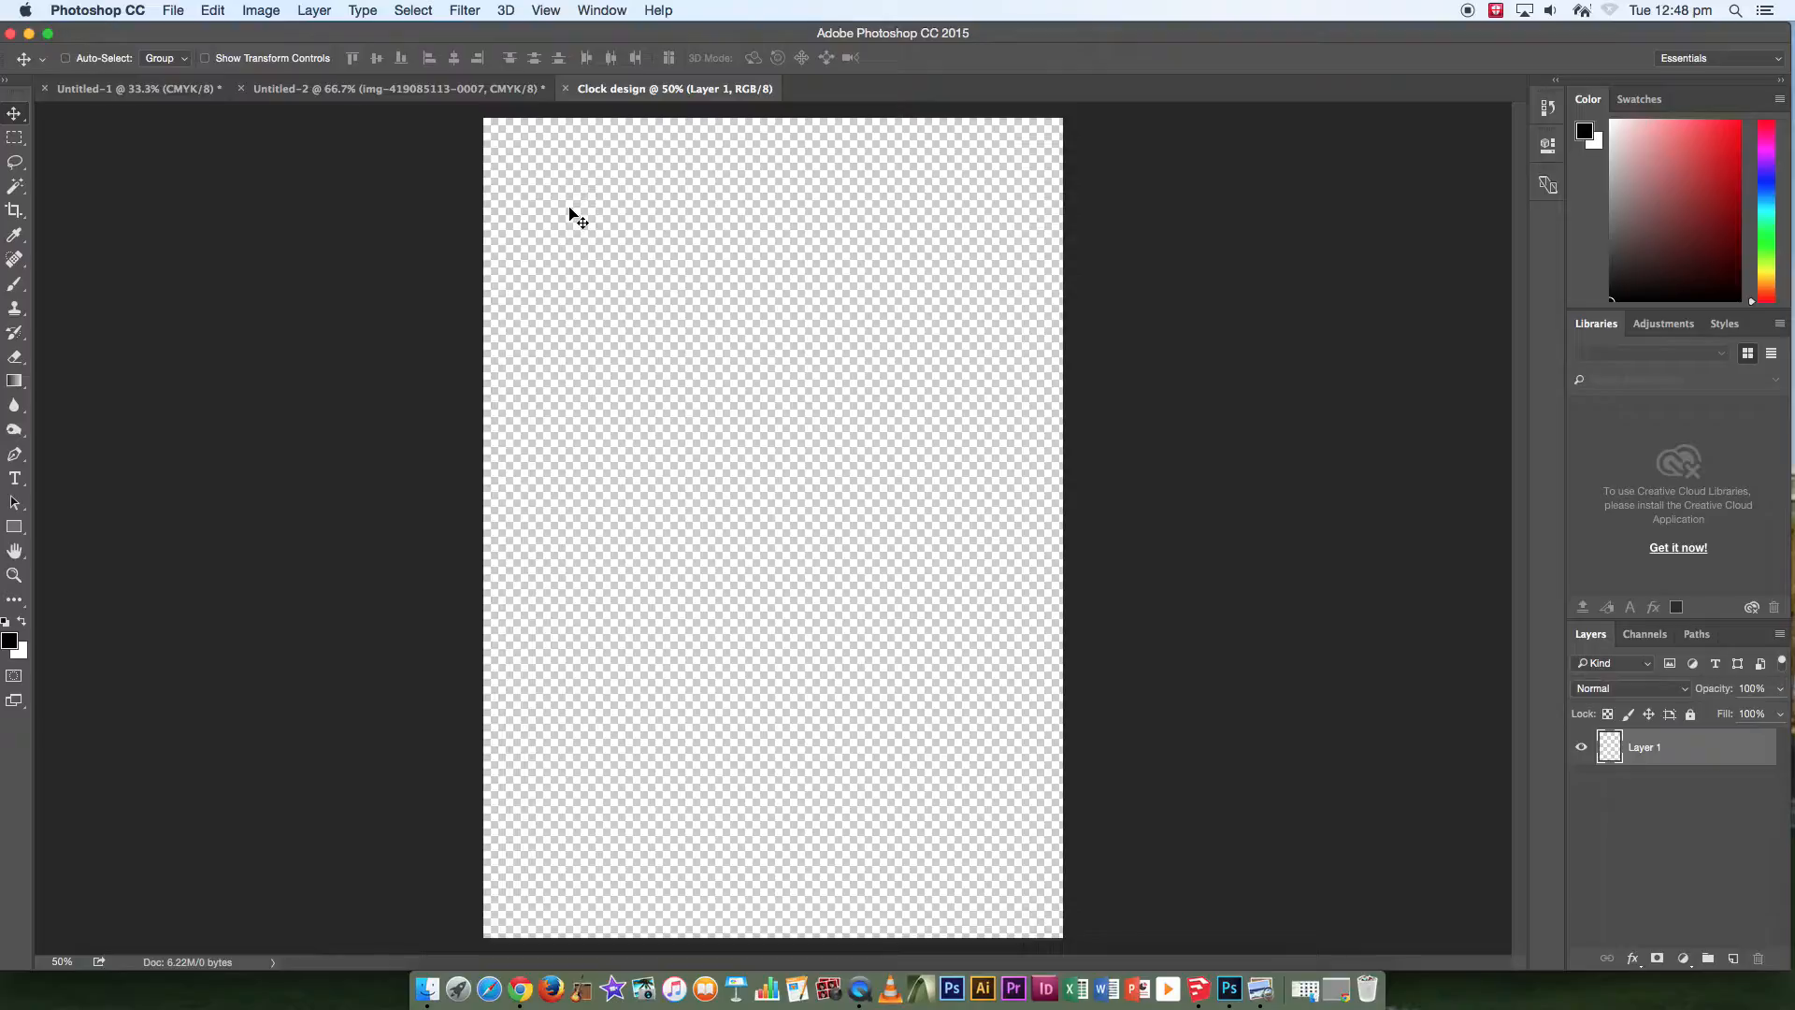
Place the scanned three-tube clock line drawing JPEG from the Desktop as an embedded image and rasterize its layer.
left_click(174, 11)
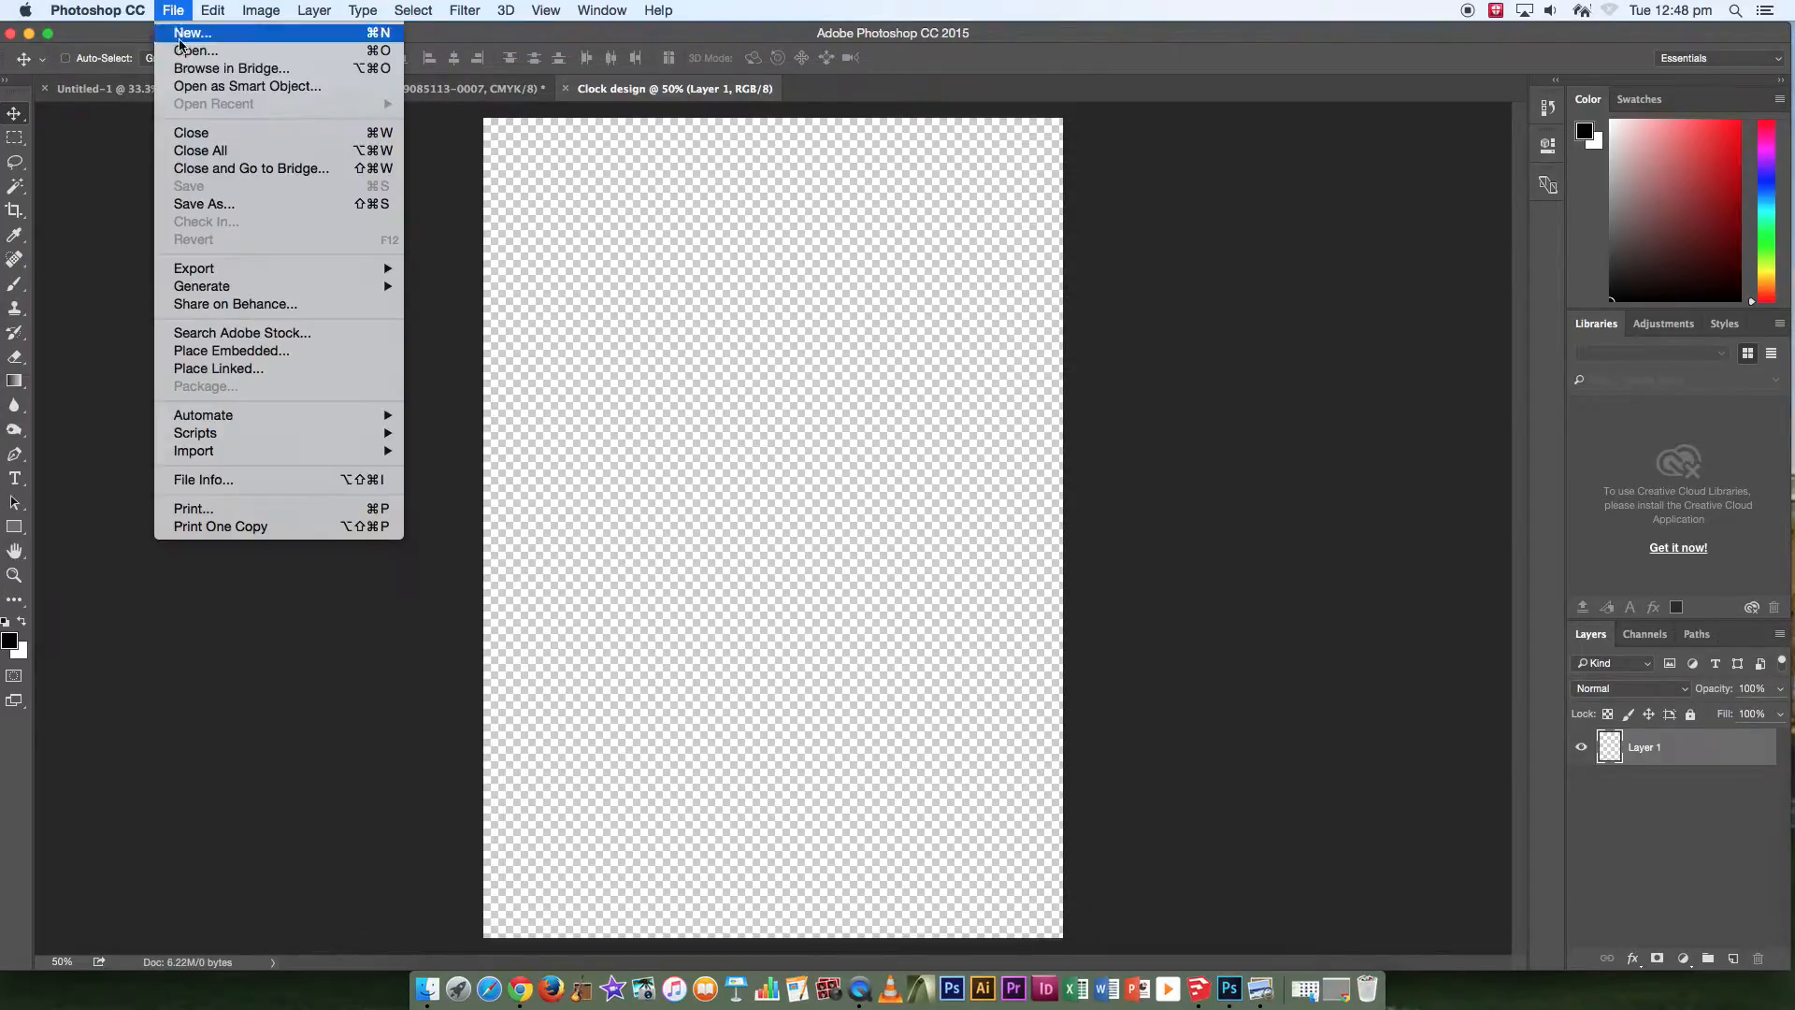
left_click(236, 352)
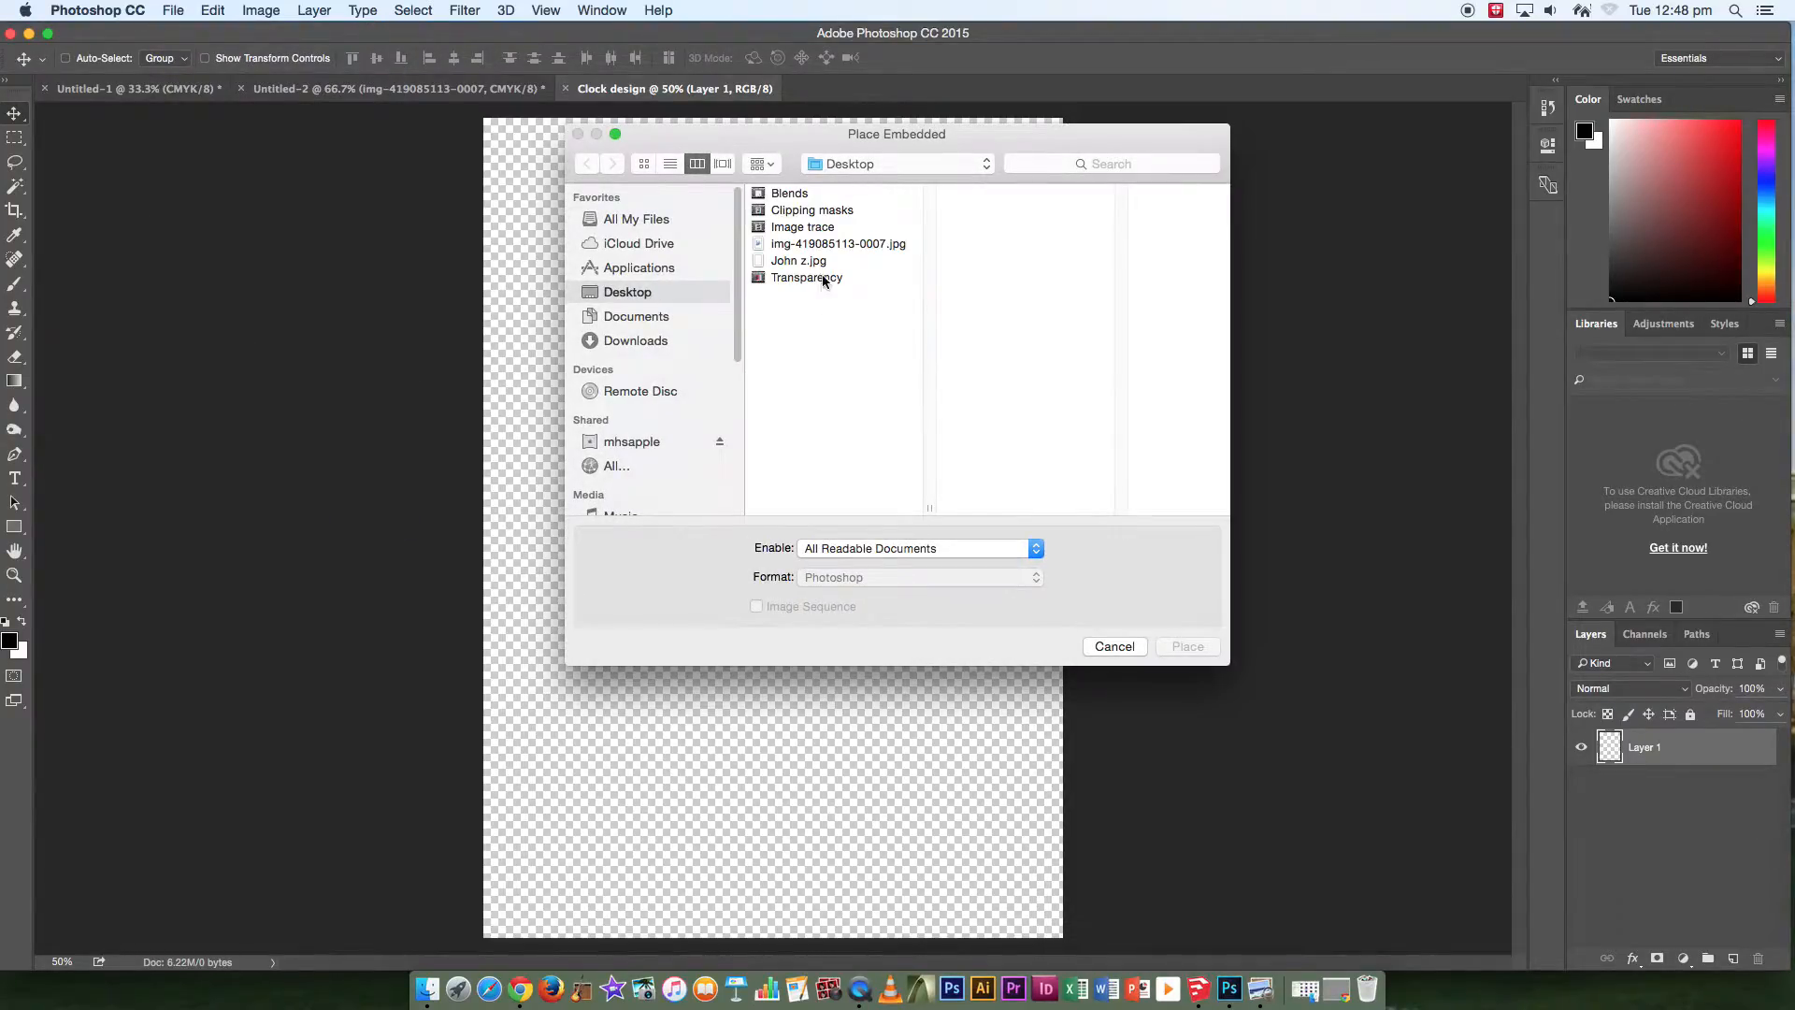
left_click(802, 261)
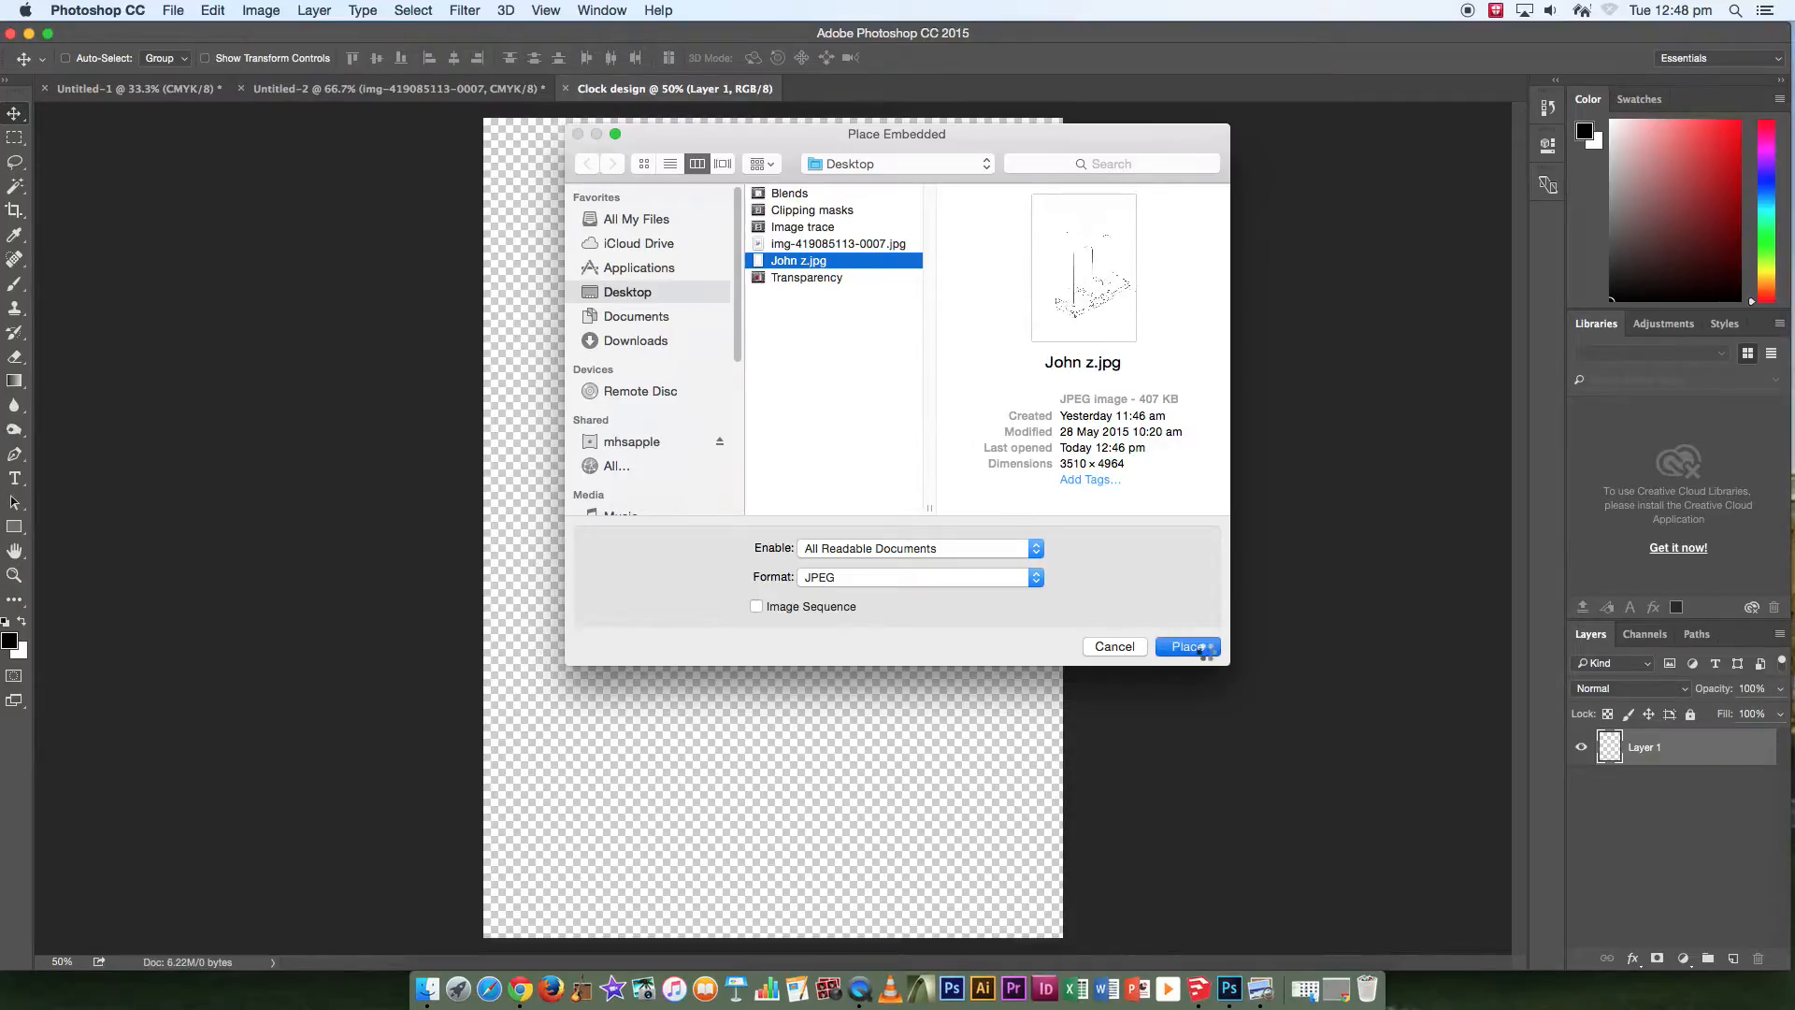
left_click(1188, 647)
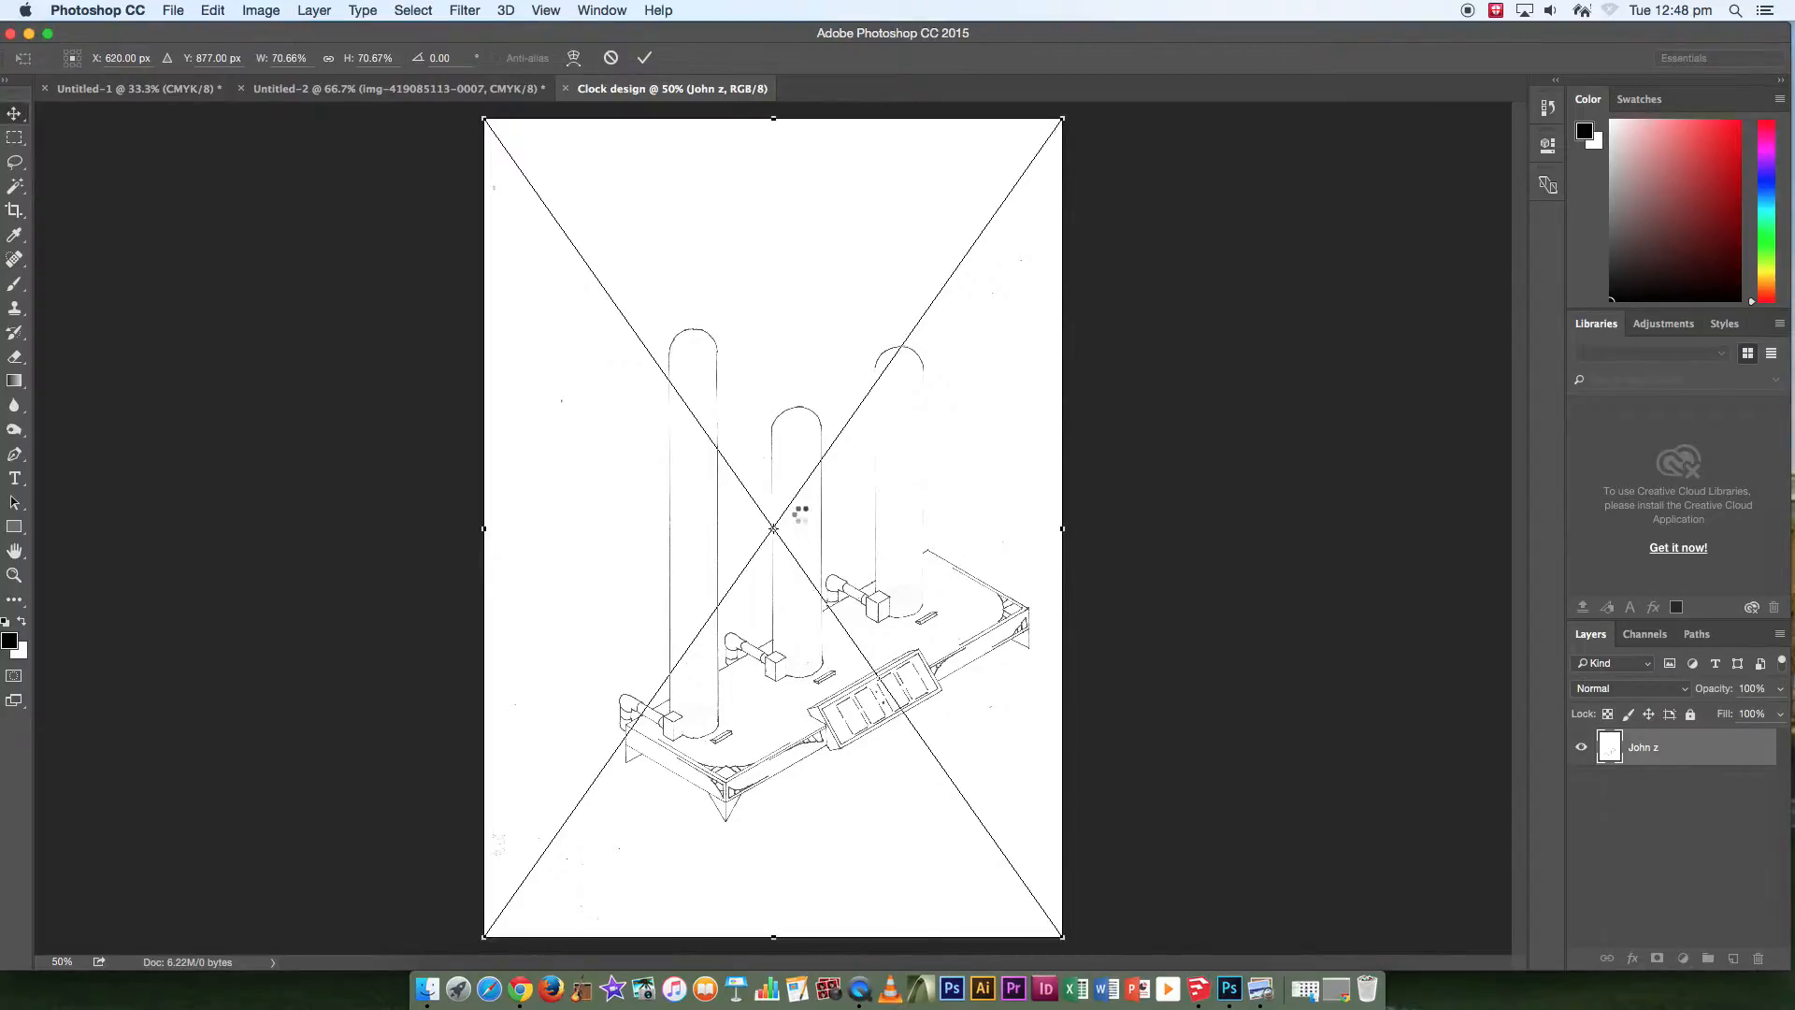
key("Return")
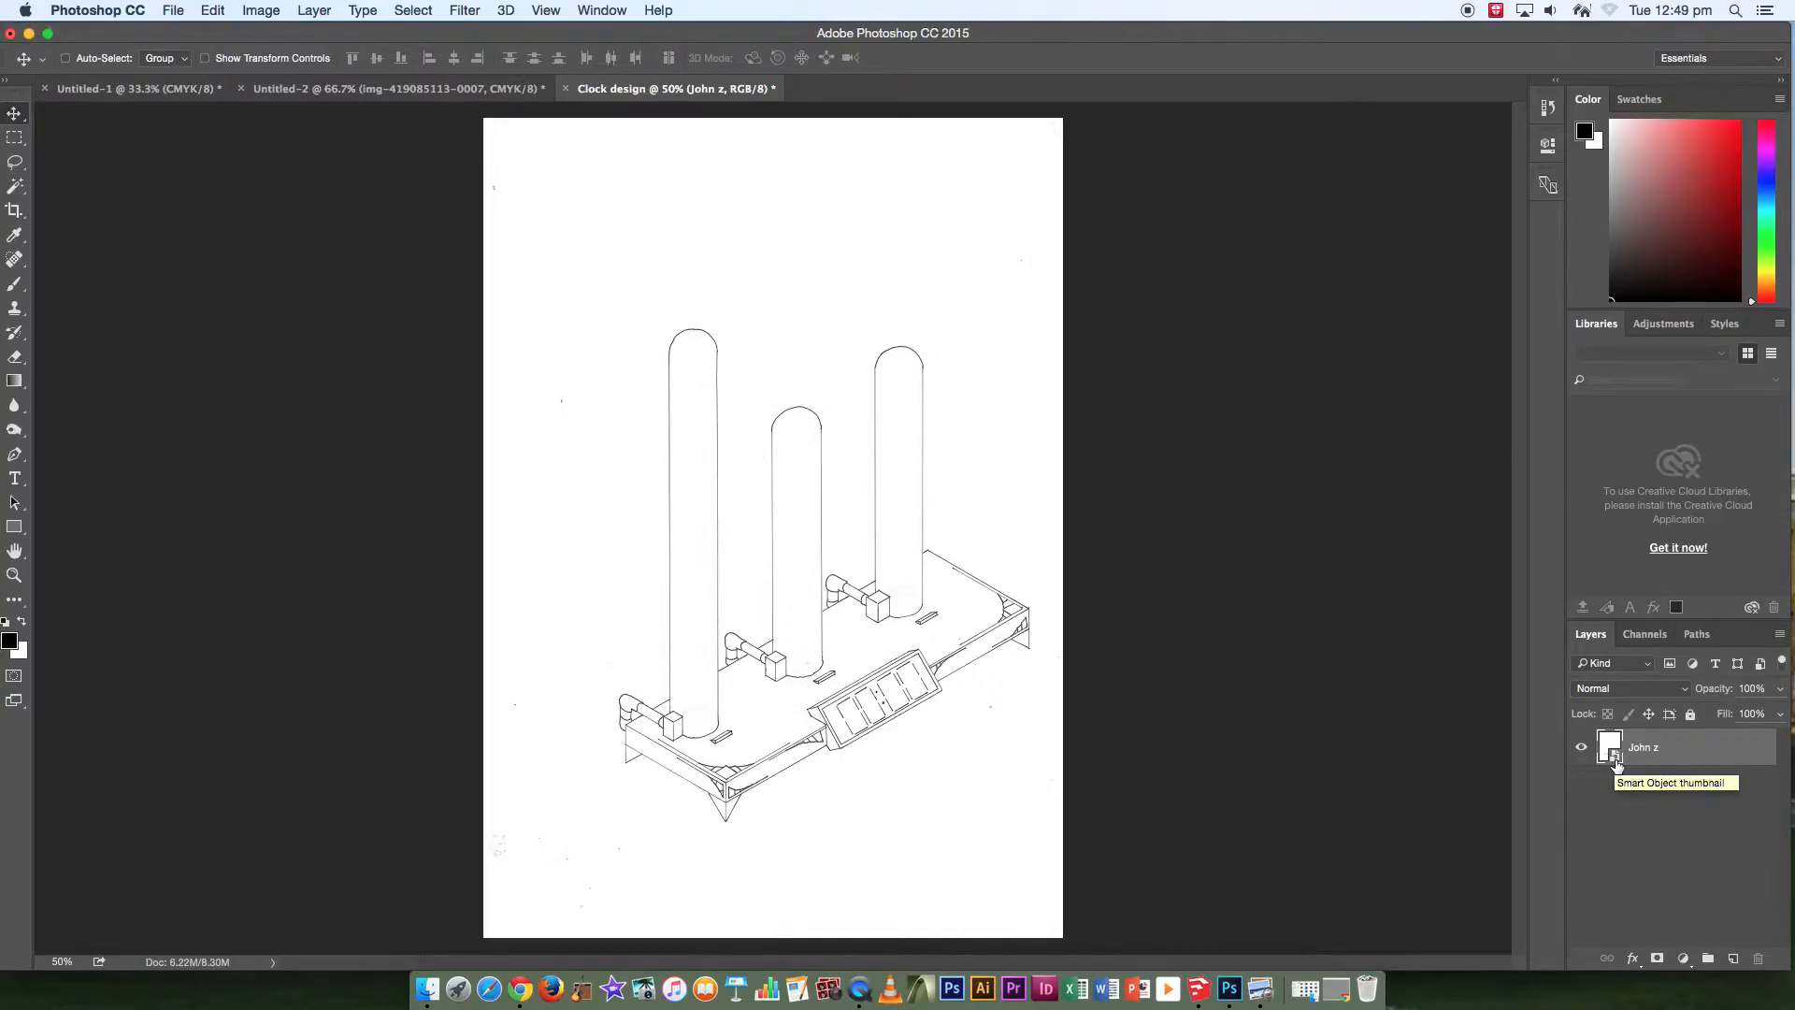
right_click(1674, 748)
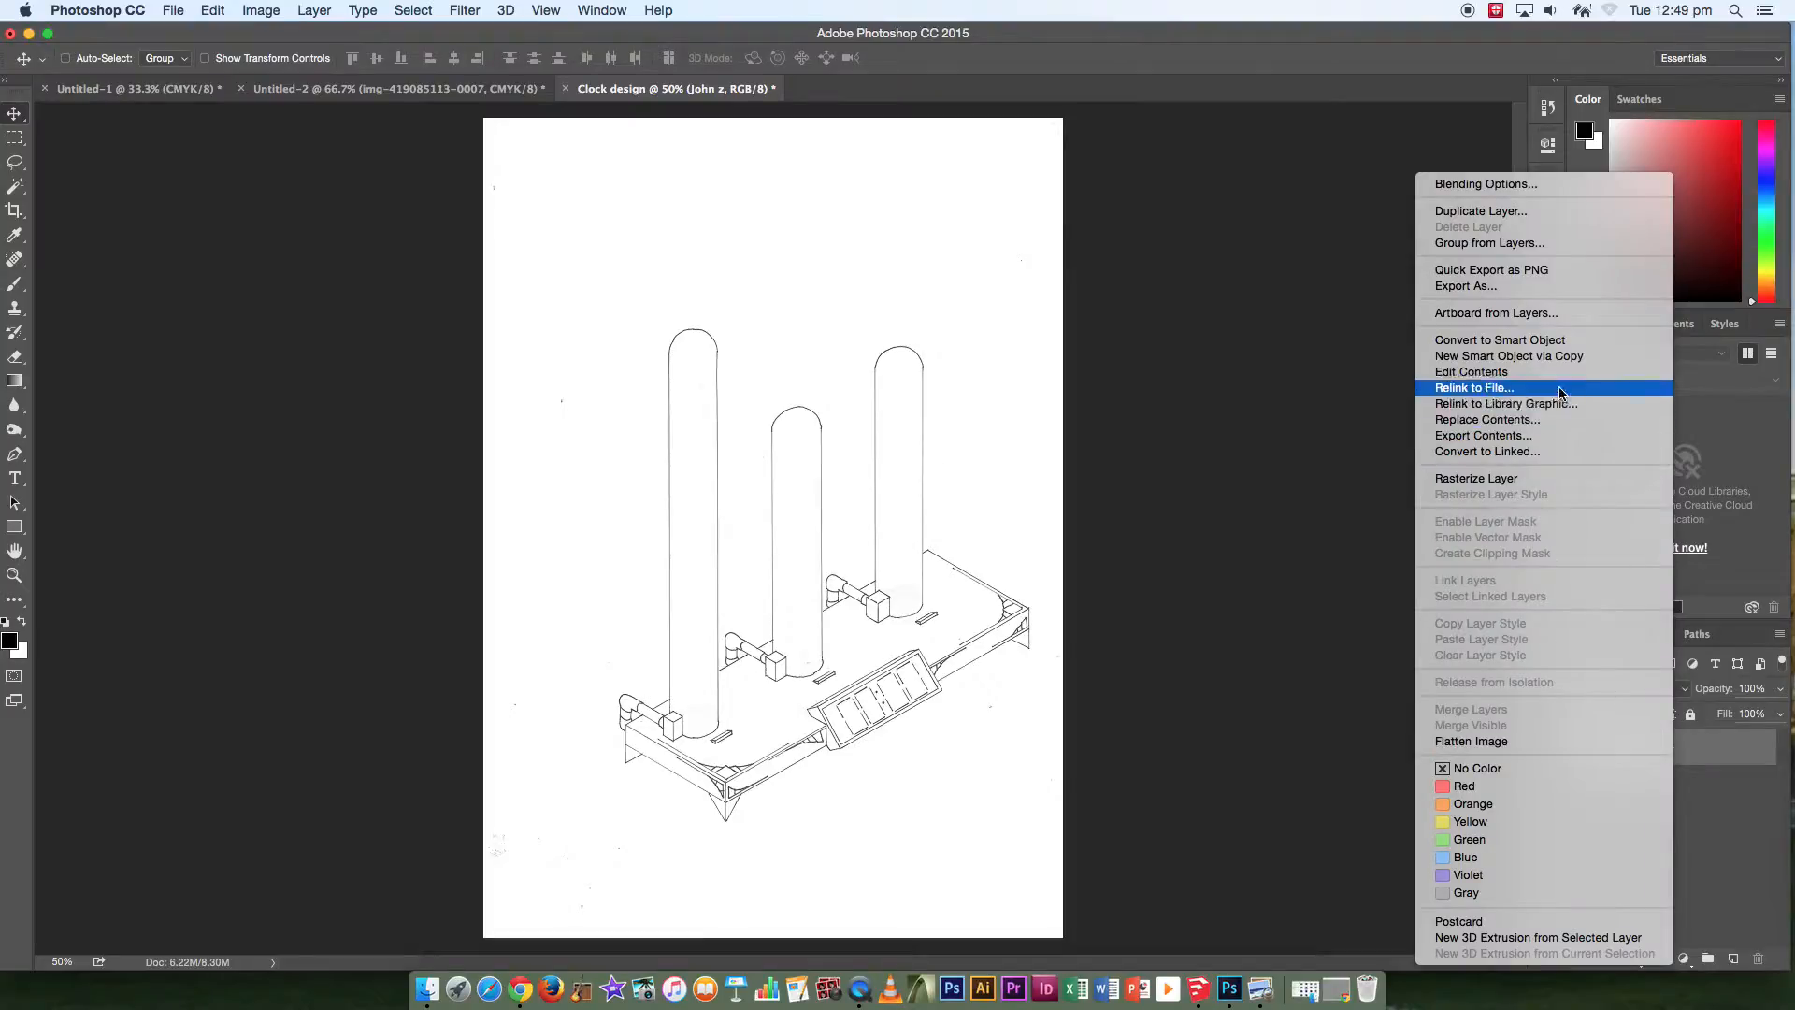
left_click(1556, 479)
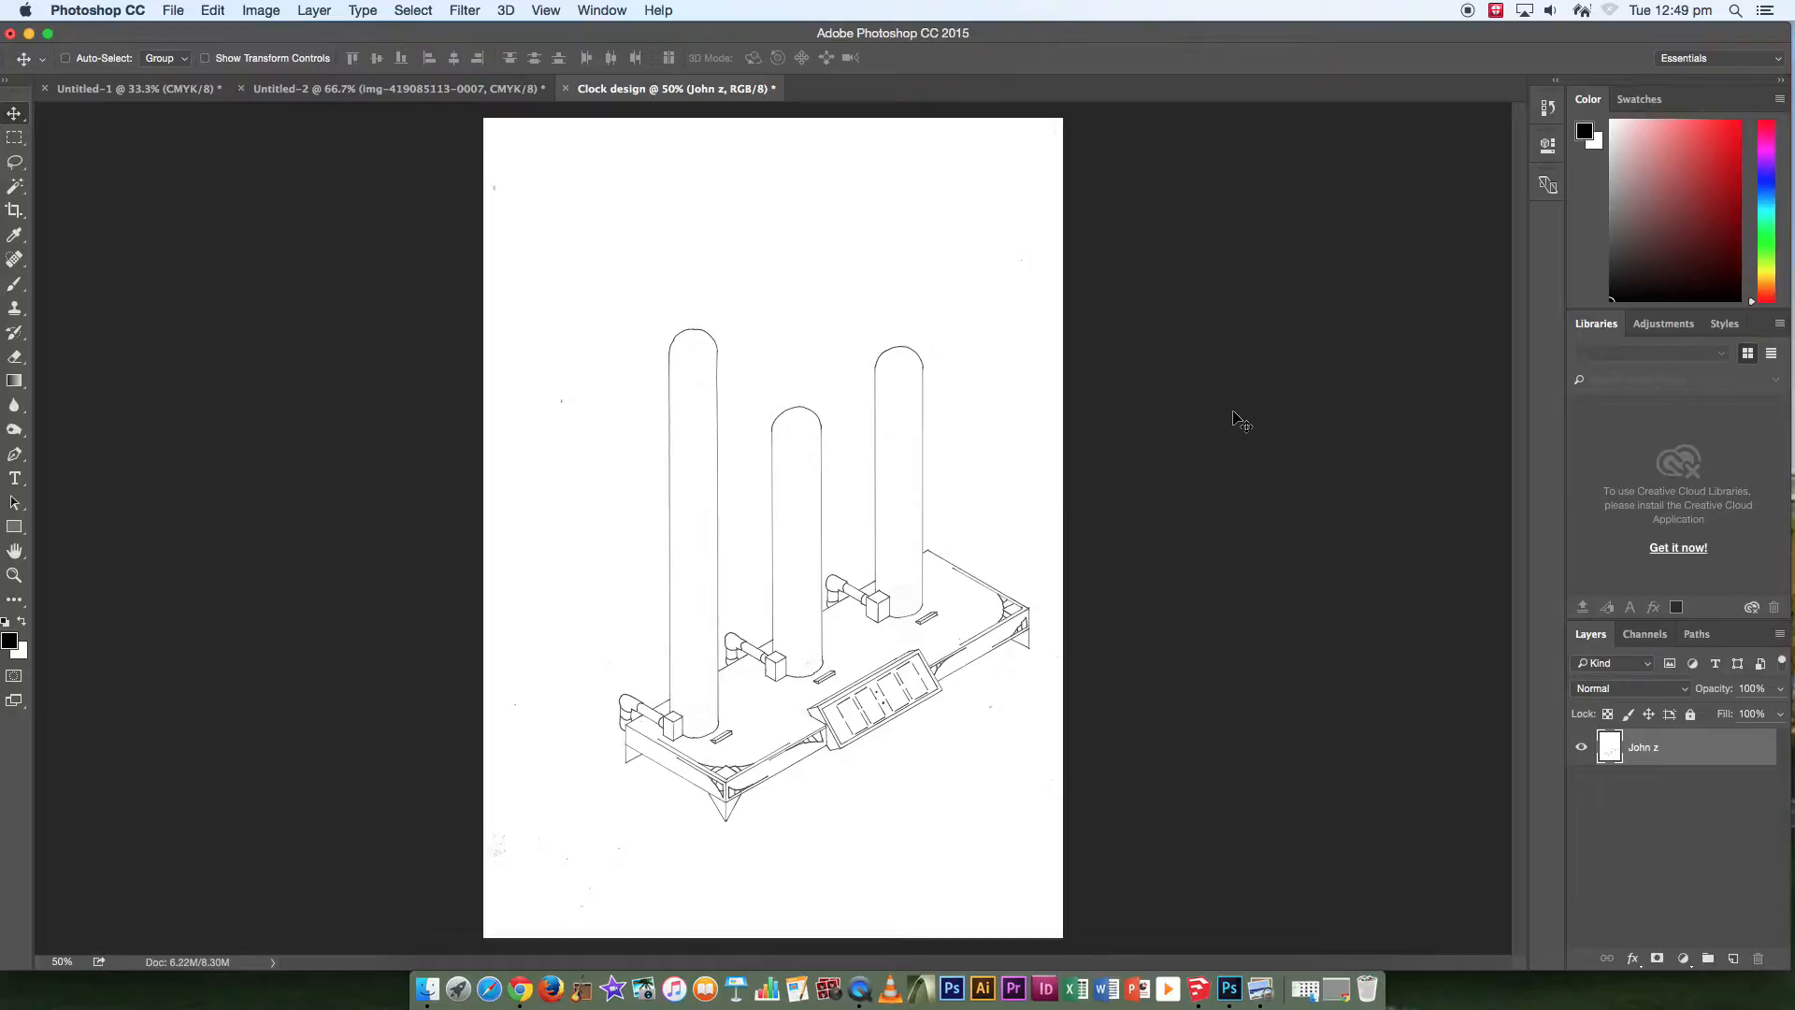
Remove the stray specks on the white paper around the clock drawing with the Spot Healing Brush at size 25.
key("super+1")
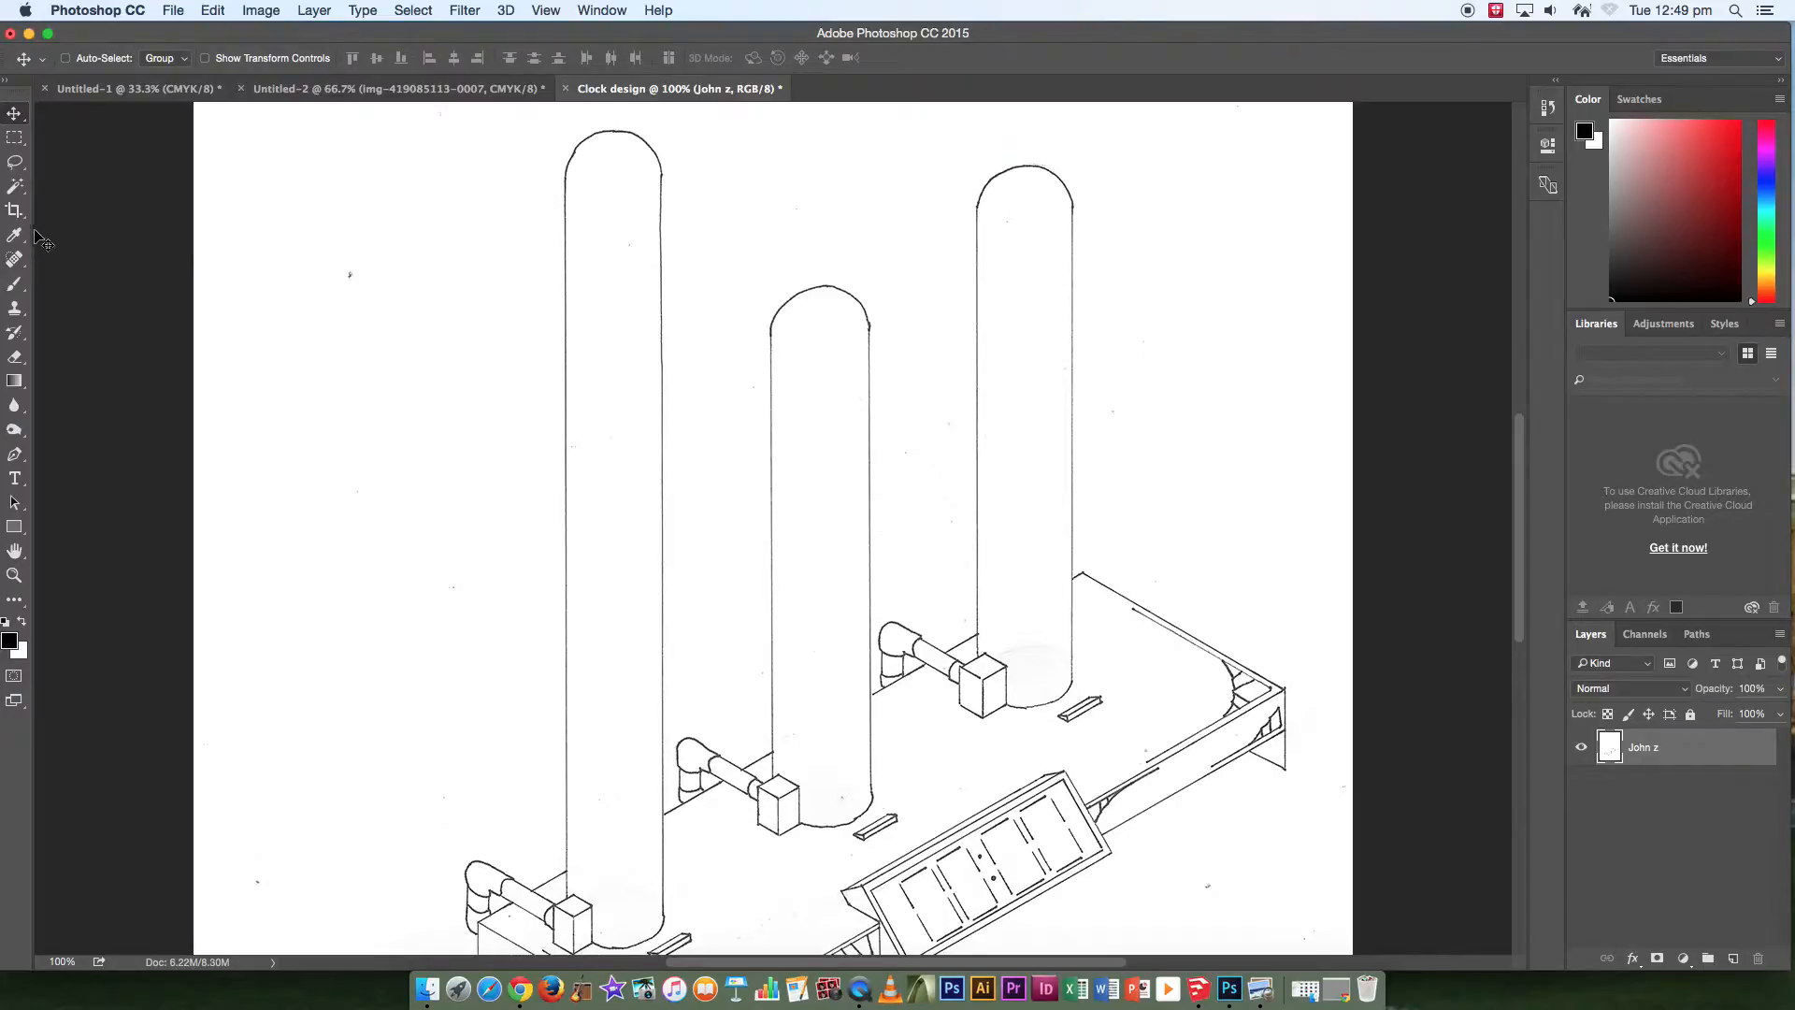
left_click(14, 259)
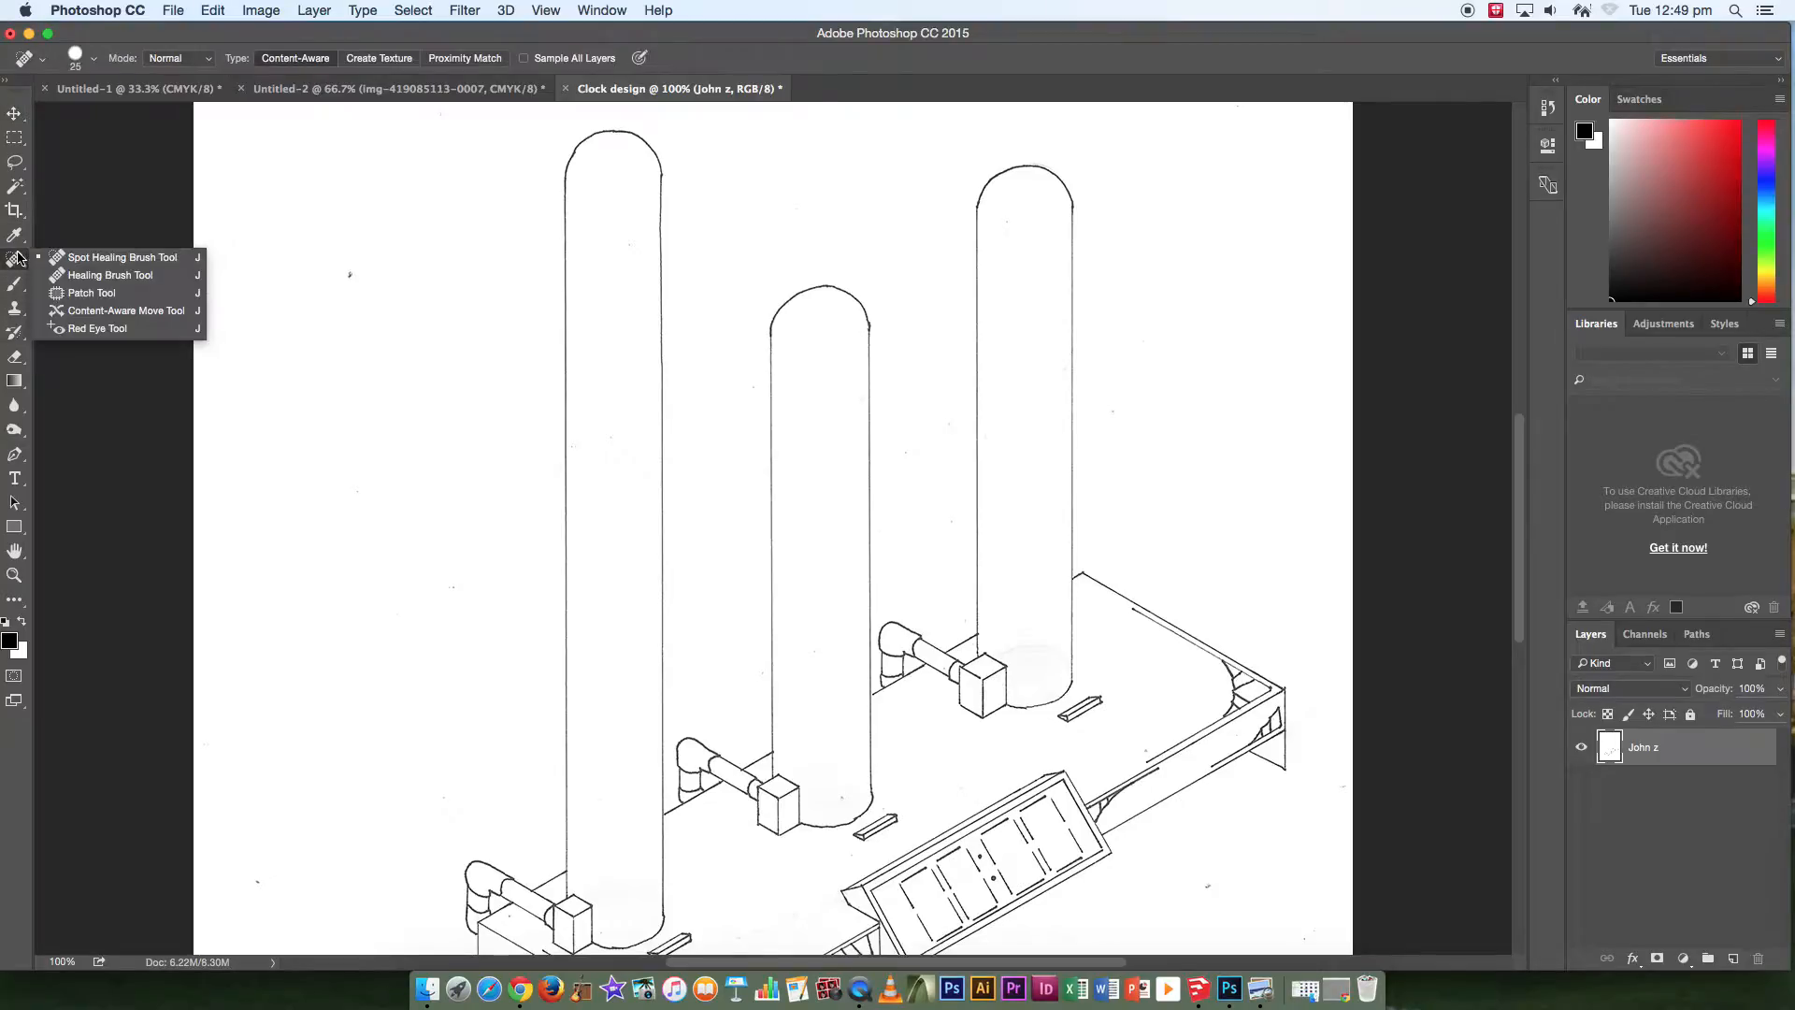
left_click(91, 260)
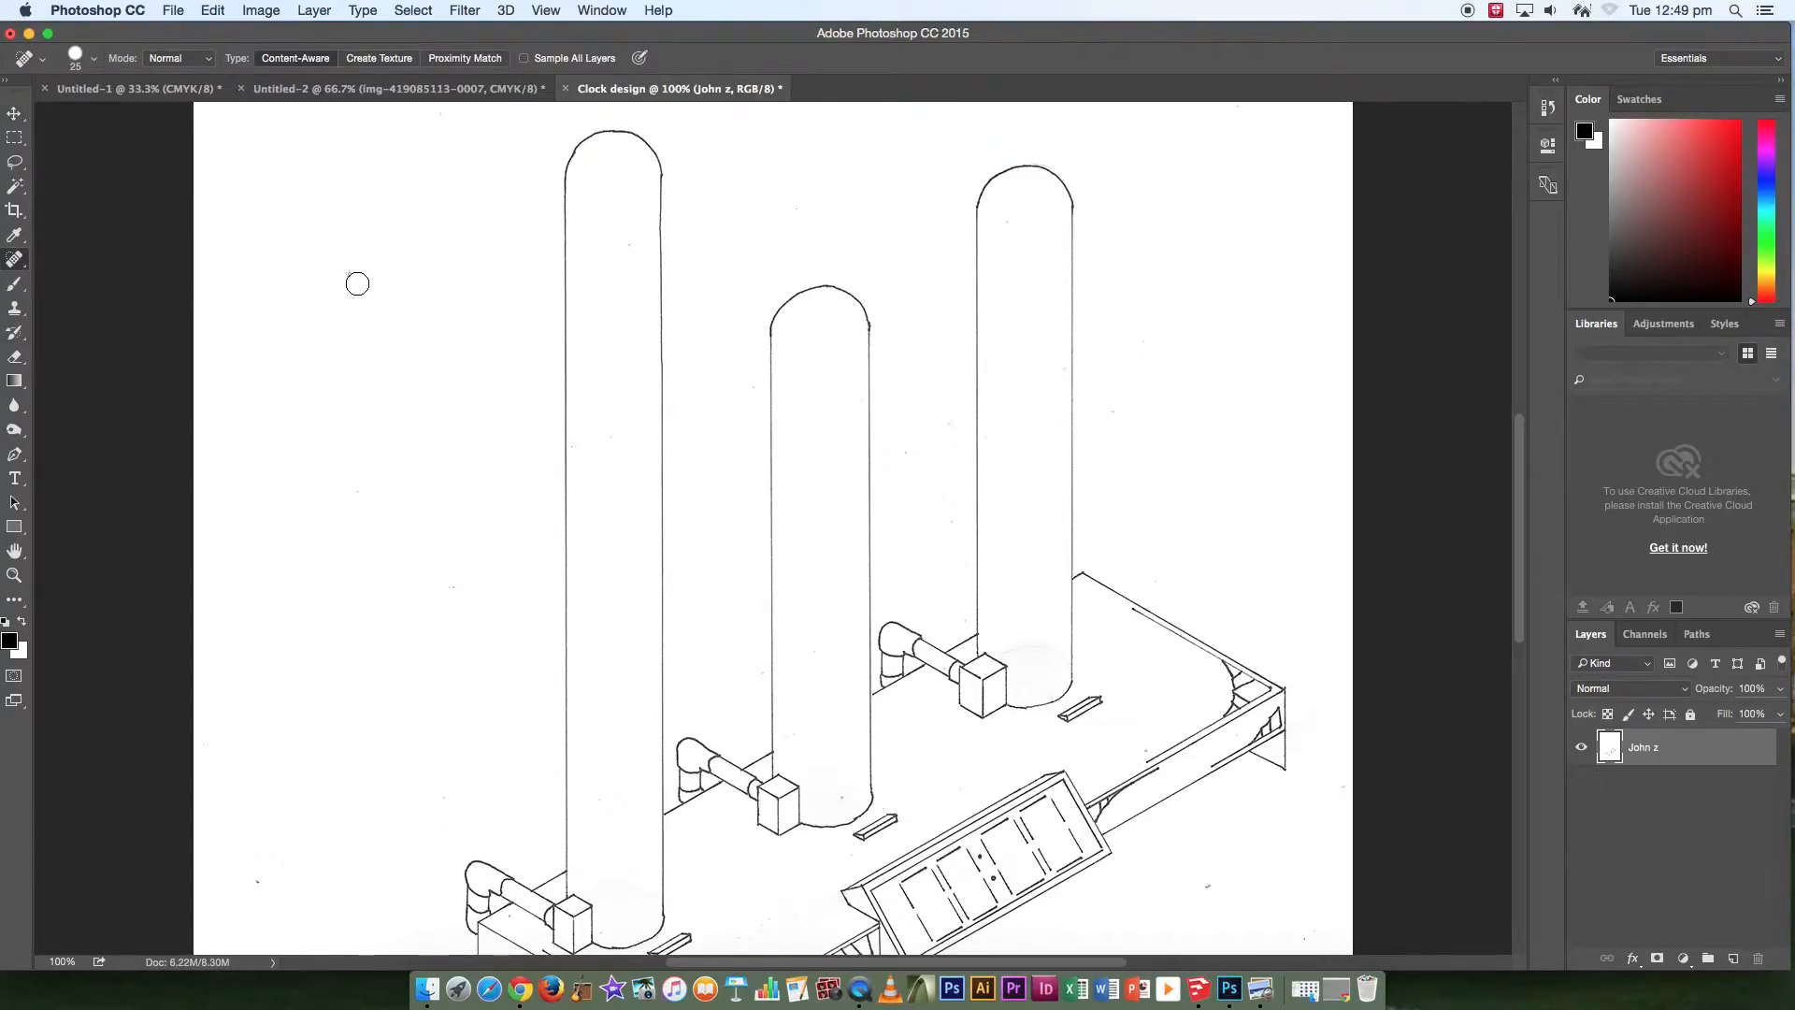
key("bracketright")
key("bracketleft")
key("bracketright")
left_click(350, 275)
left_click(1306, 935)
left_click(257, 880)
Apply Auto Tone and Auto Contrast to the clock drawing.
left_click(258, 12)
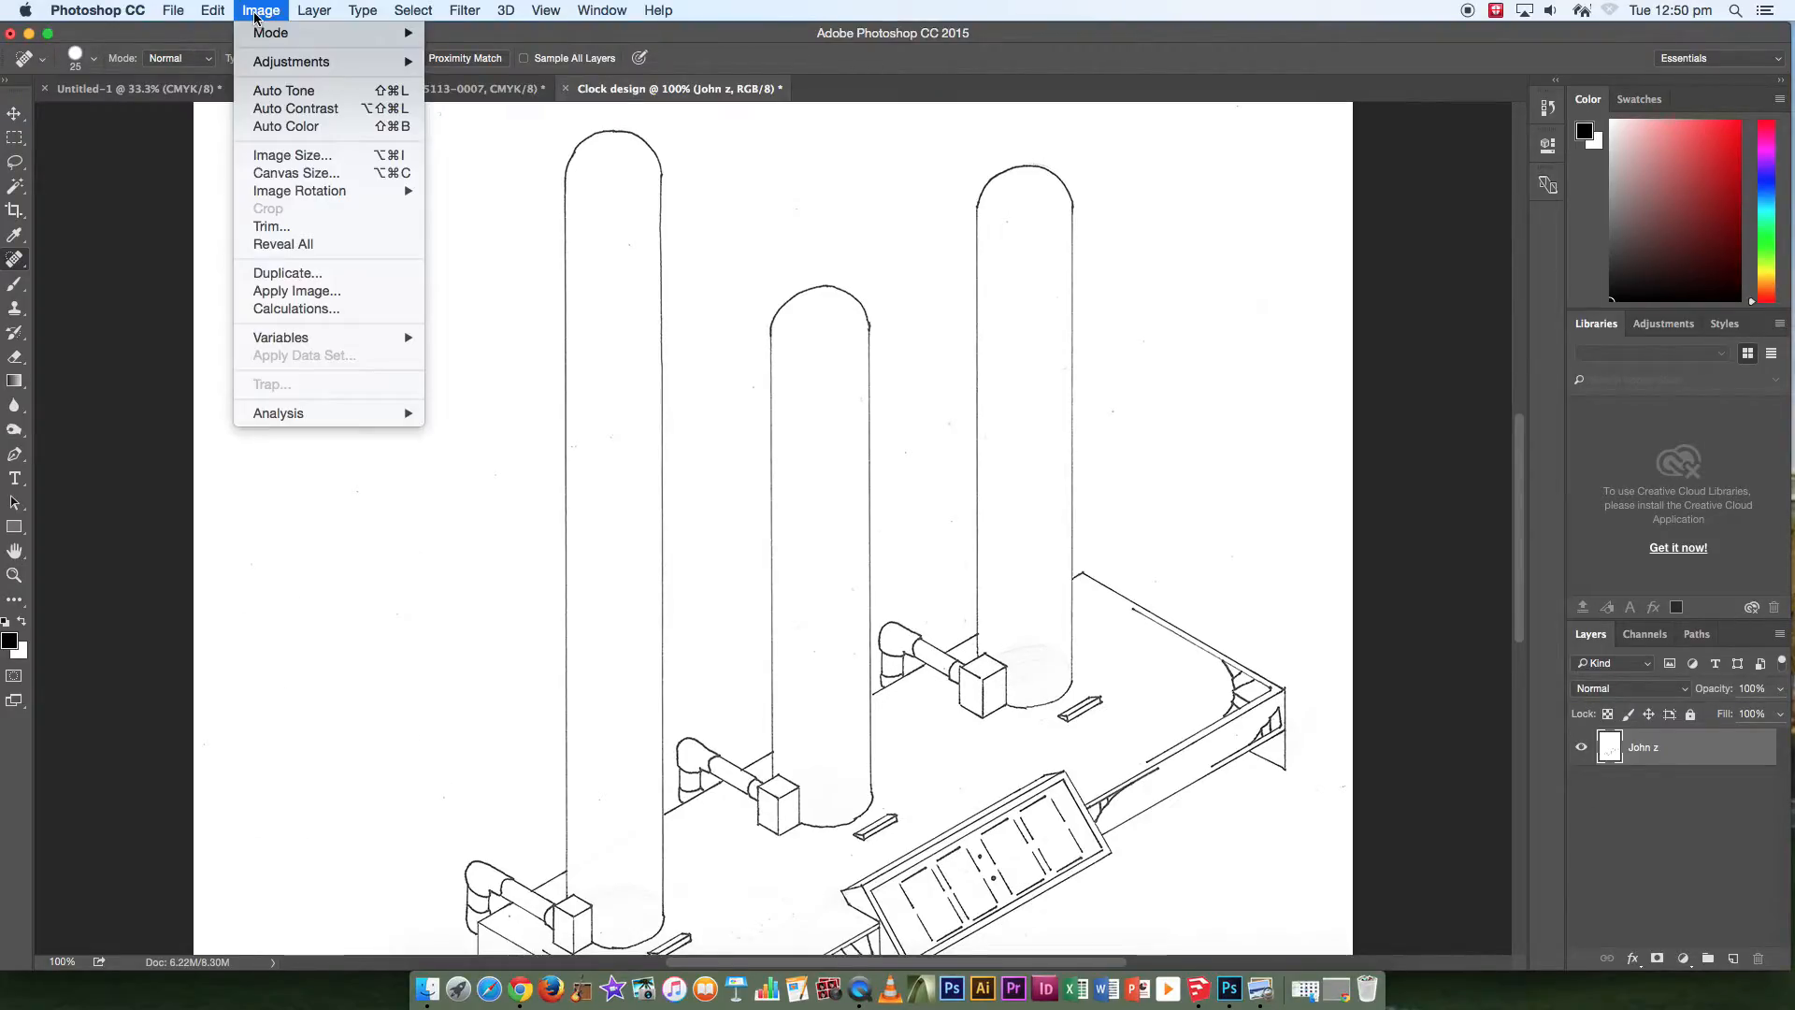
left_click(275, 93)
left_click(258, 13)
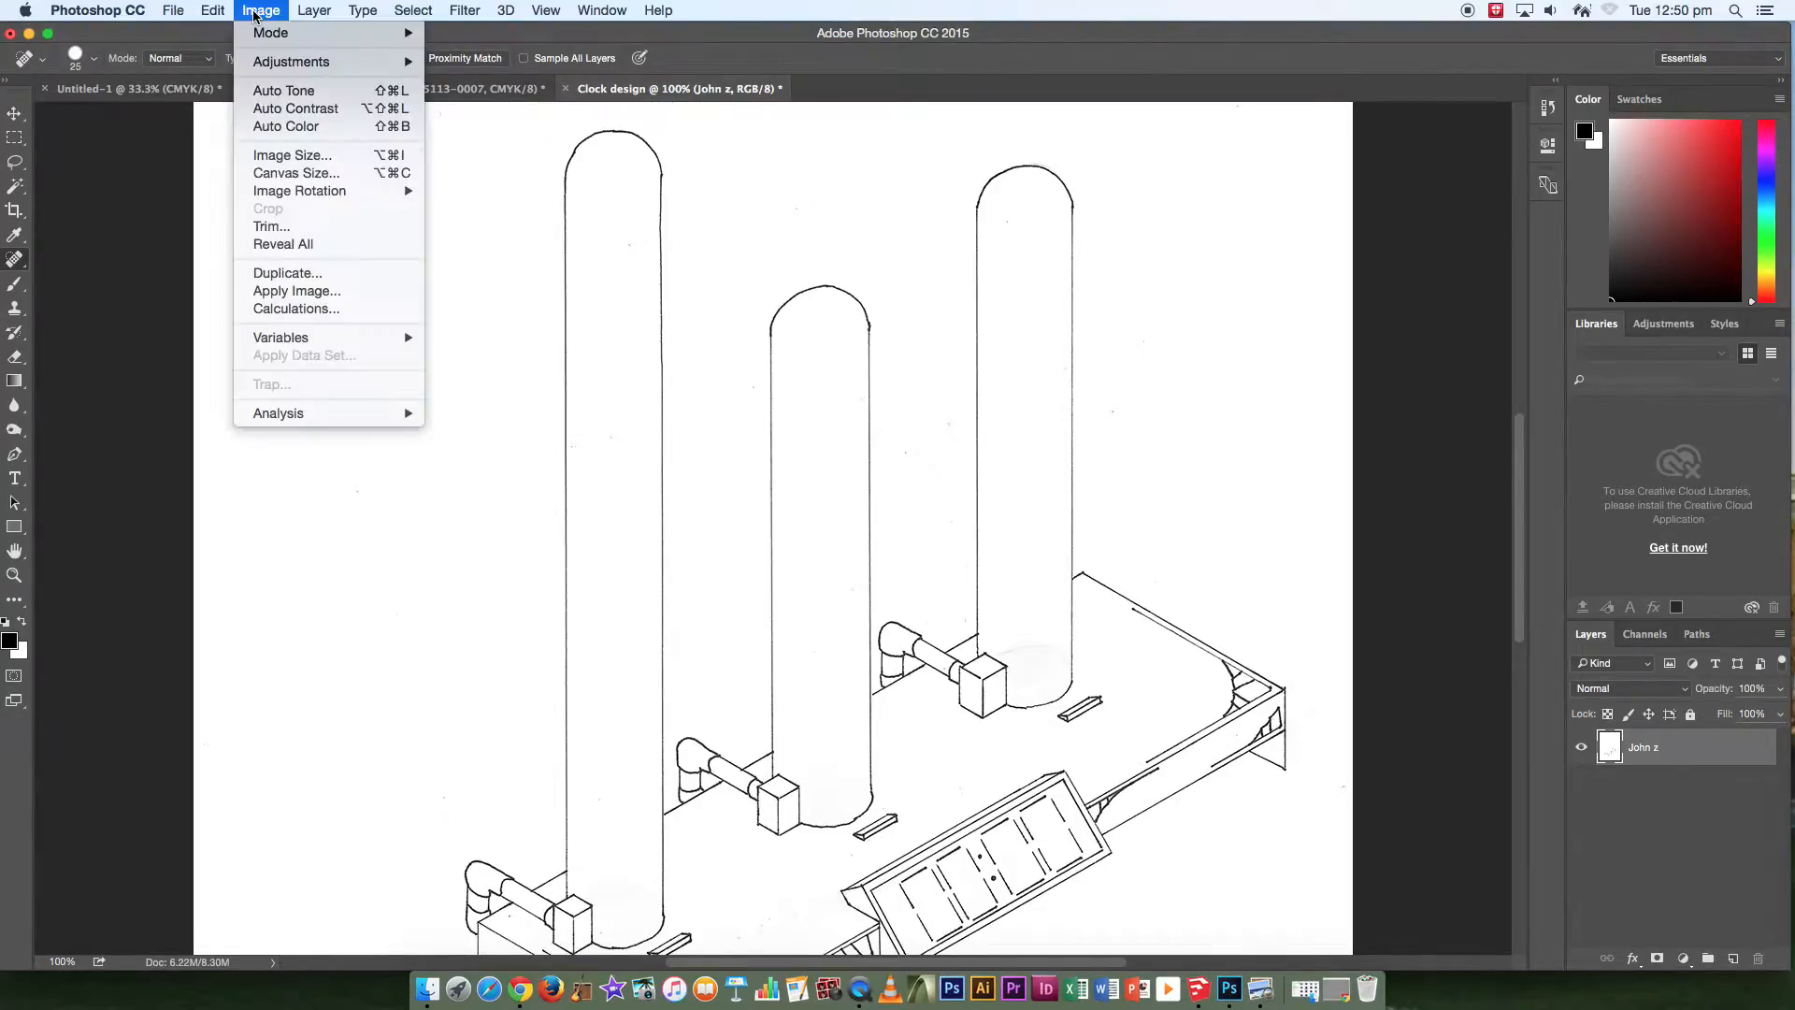
left_click(274, 110)
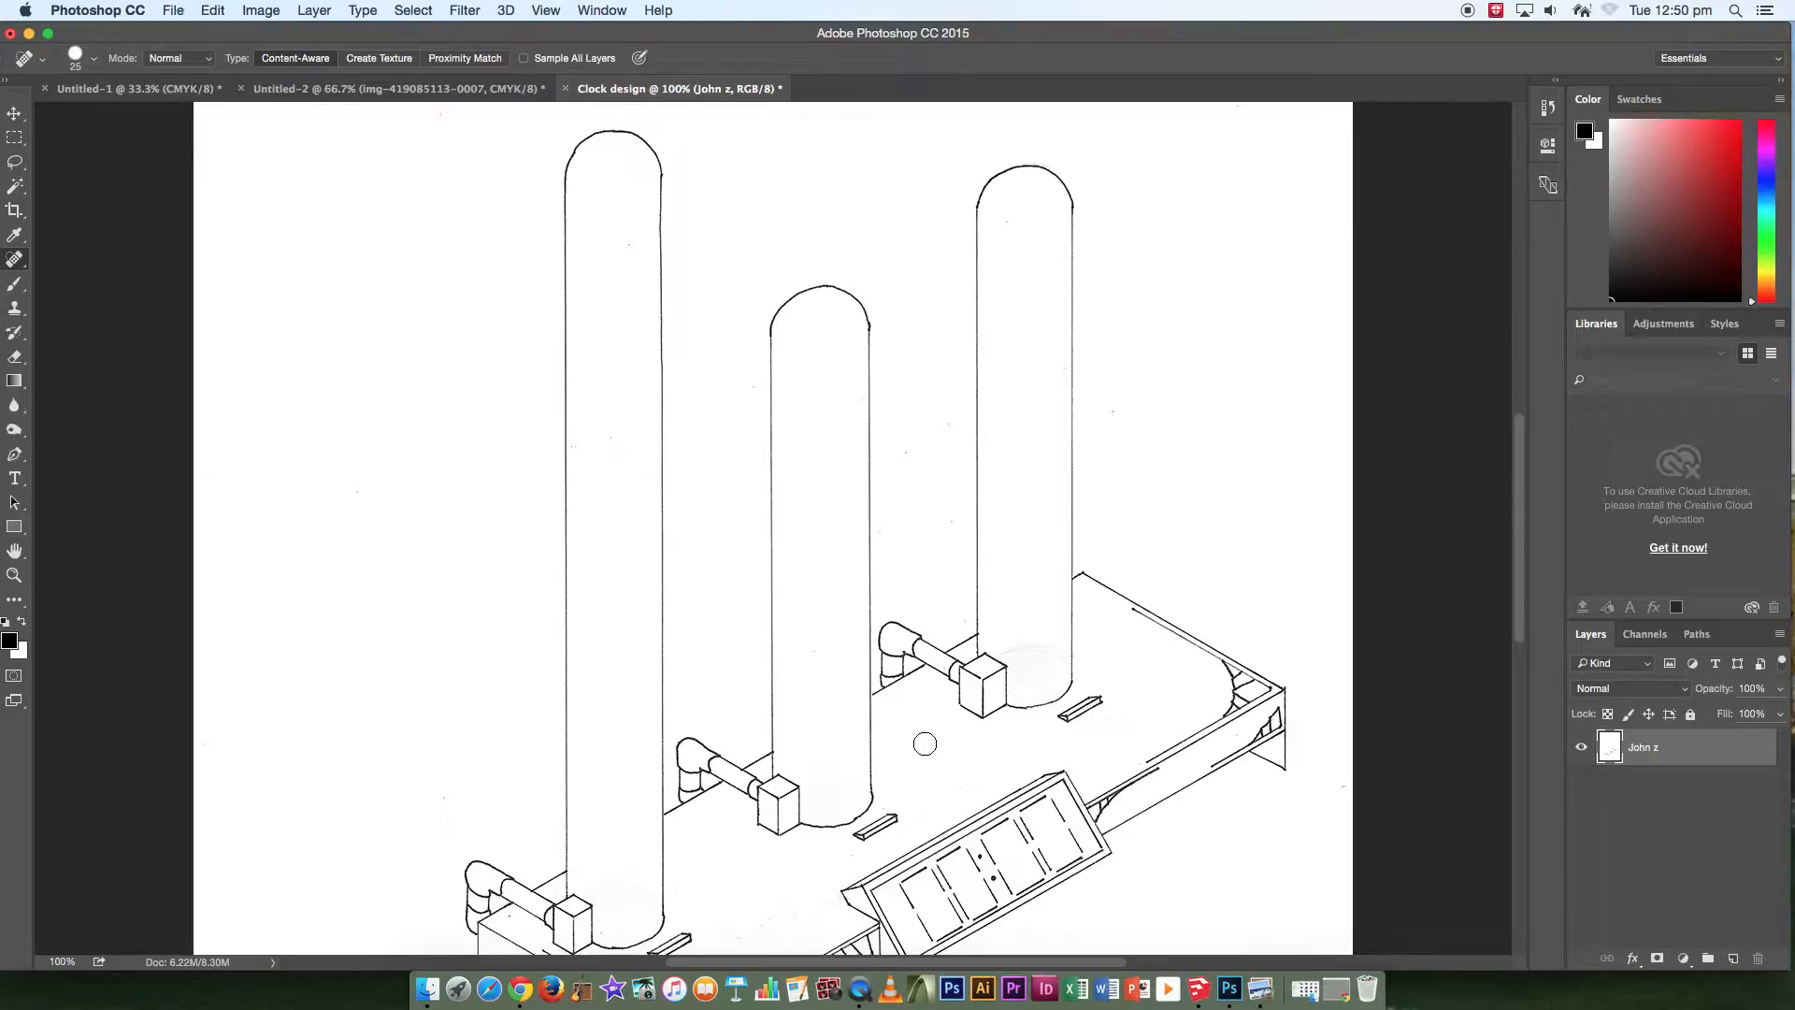
scroll(925, 744, "down", 5)
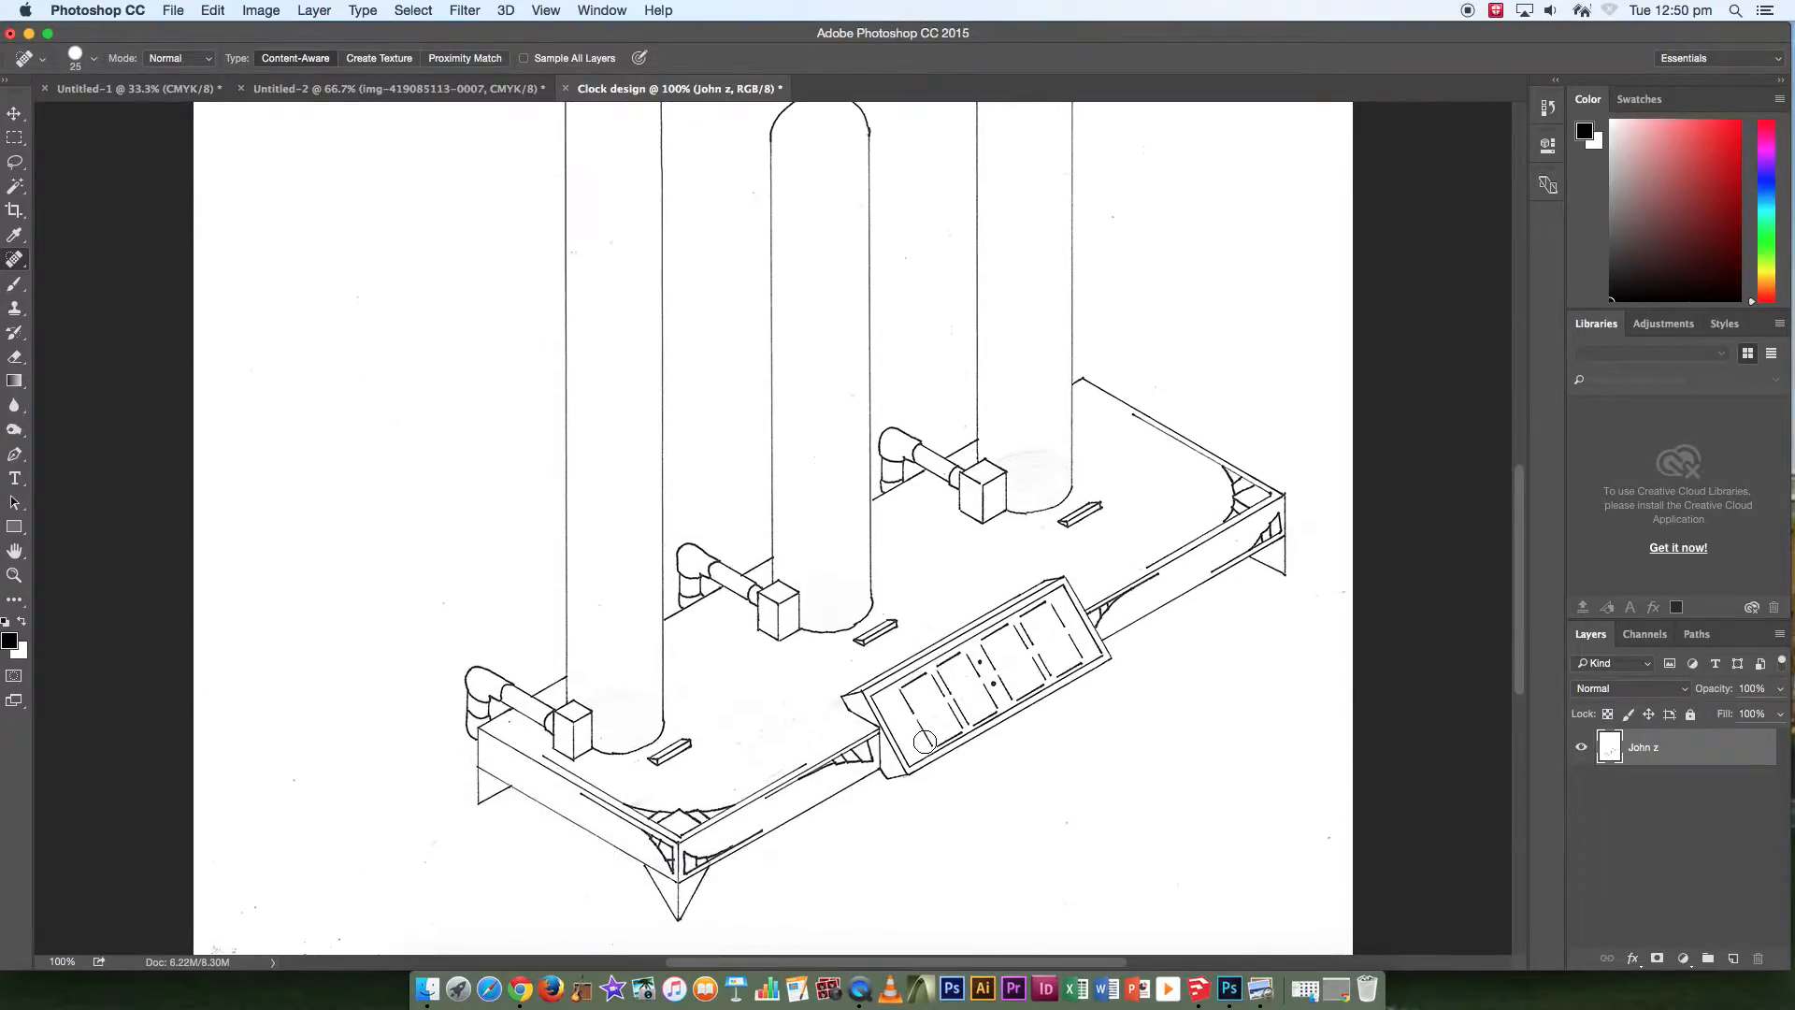
scroll(925, 742, "down", 1)
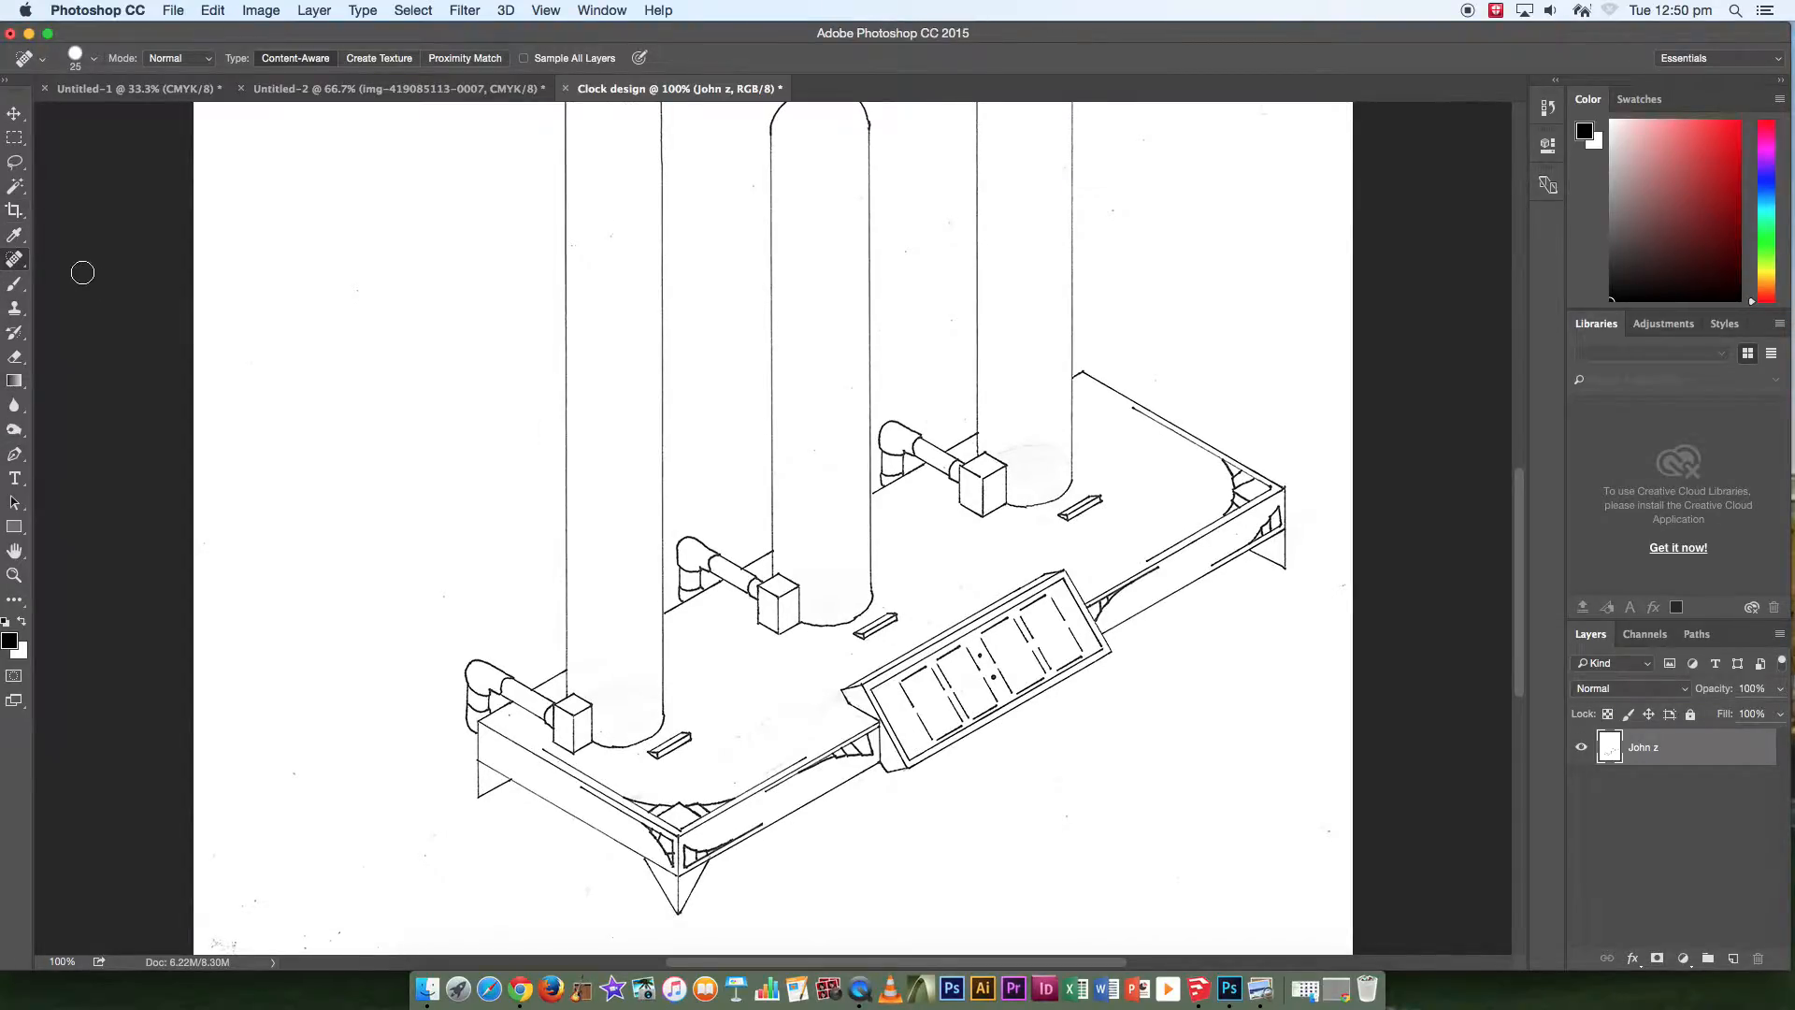
Reduce the Brush tool's size to 2 while checking the drawing's line work up close, and return to the Move tool.
left_click(14, 115)
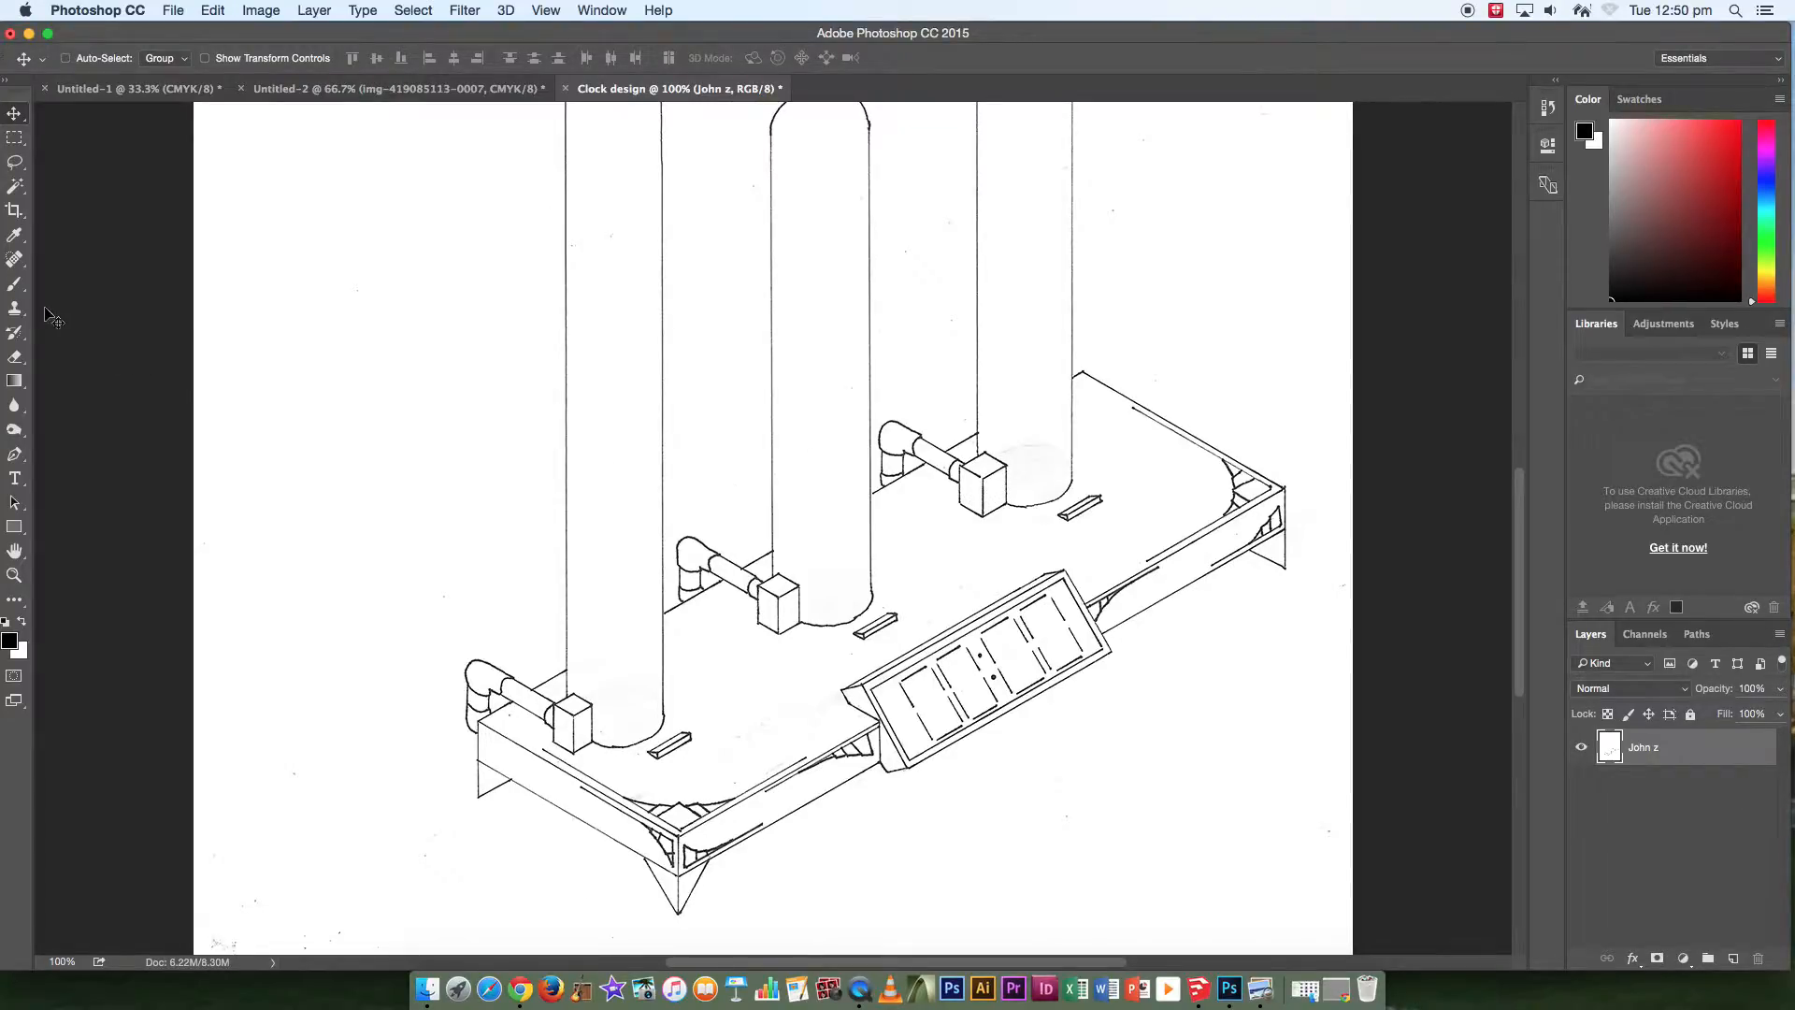
left_click(14, 284)
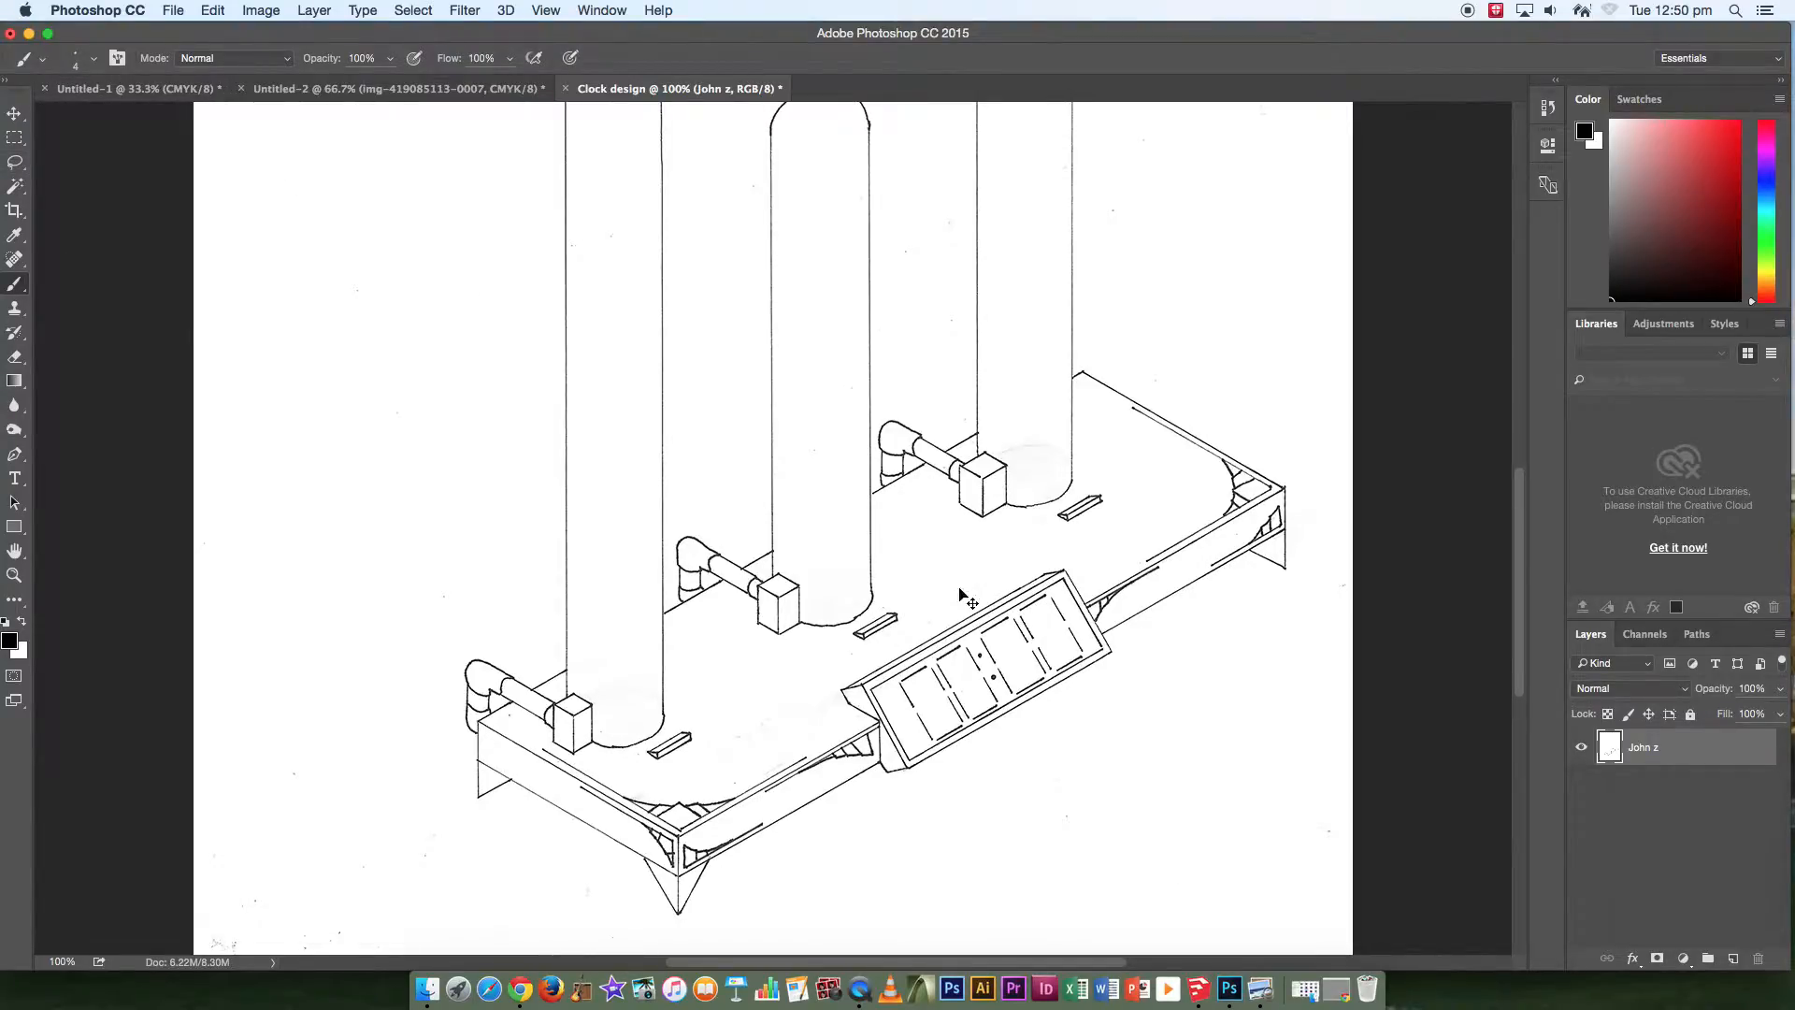
key("super+equal")
key("super+equal")
key("super+equal")
scroll(1372, 446, "right", 8)
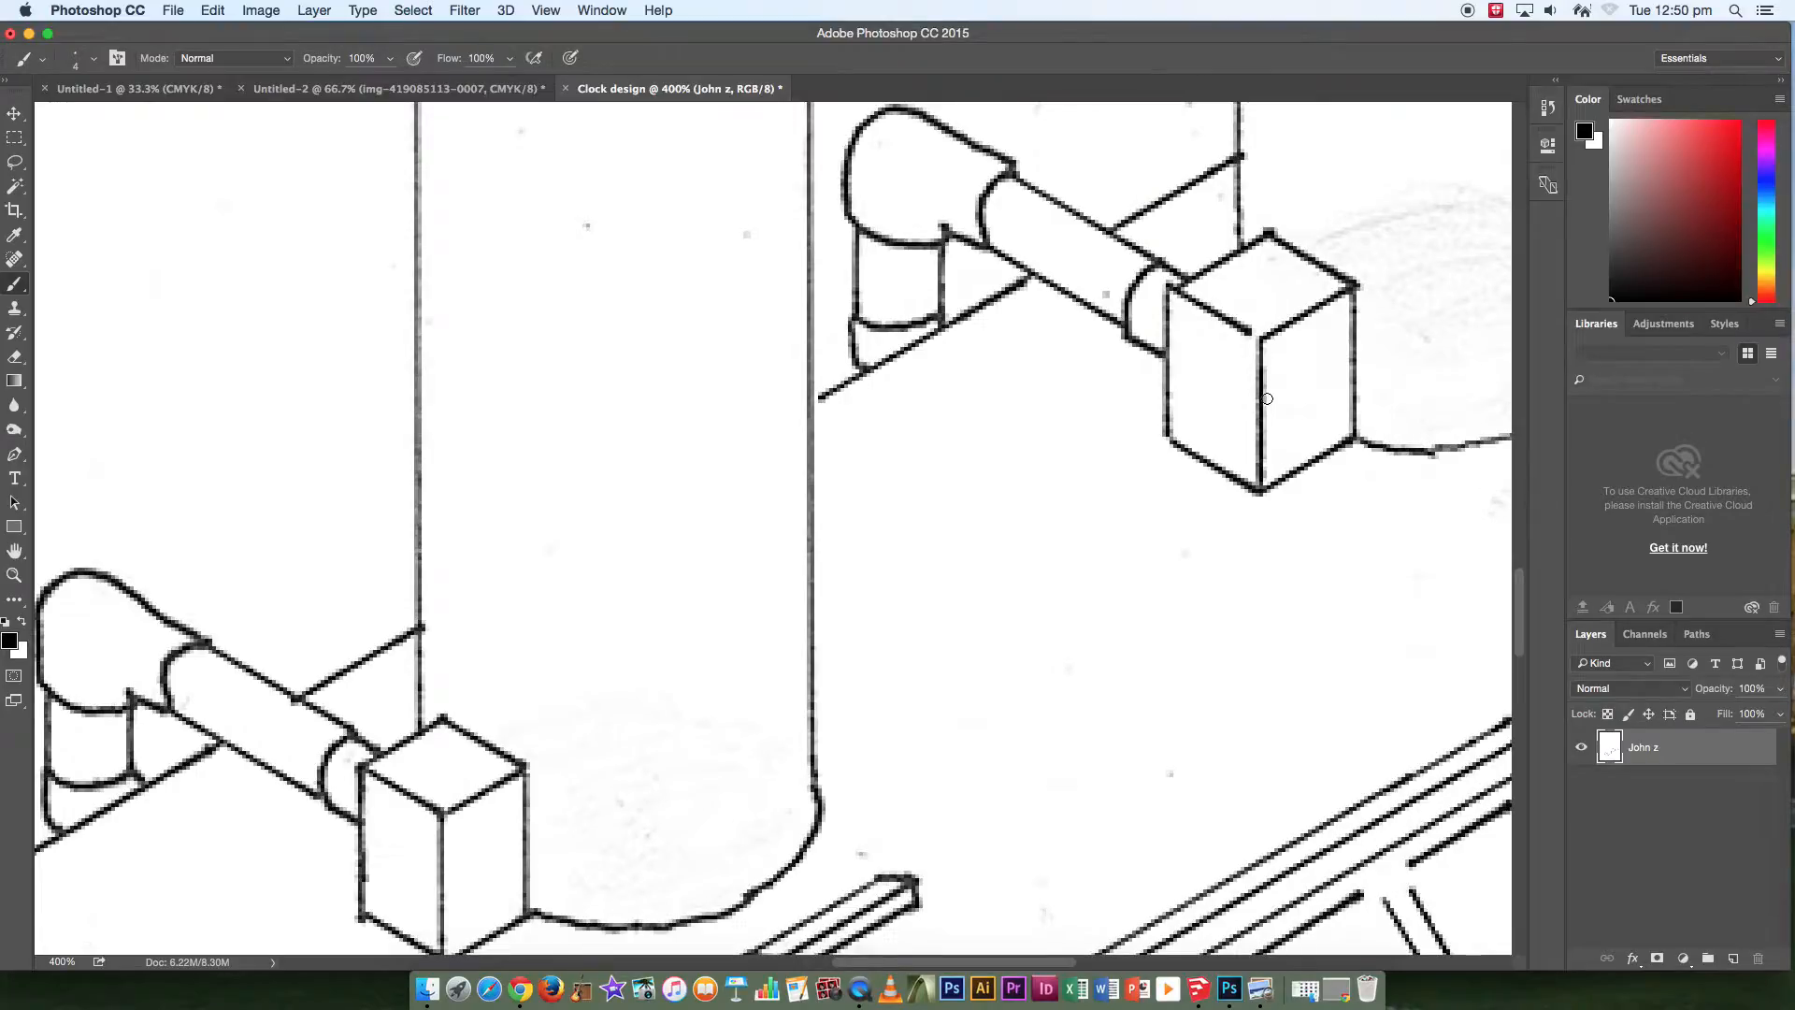
key("bracketleft")
key("super+0")
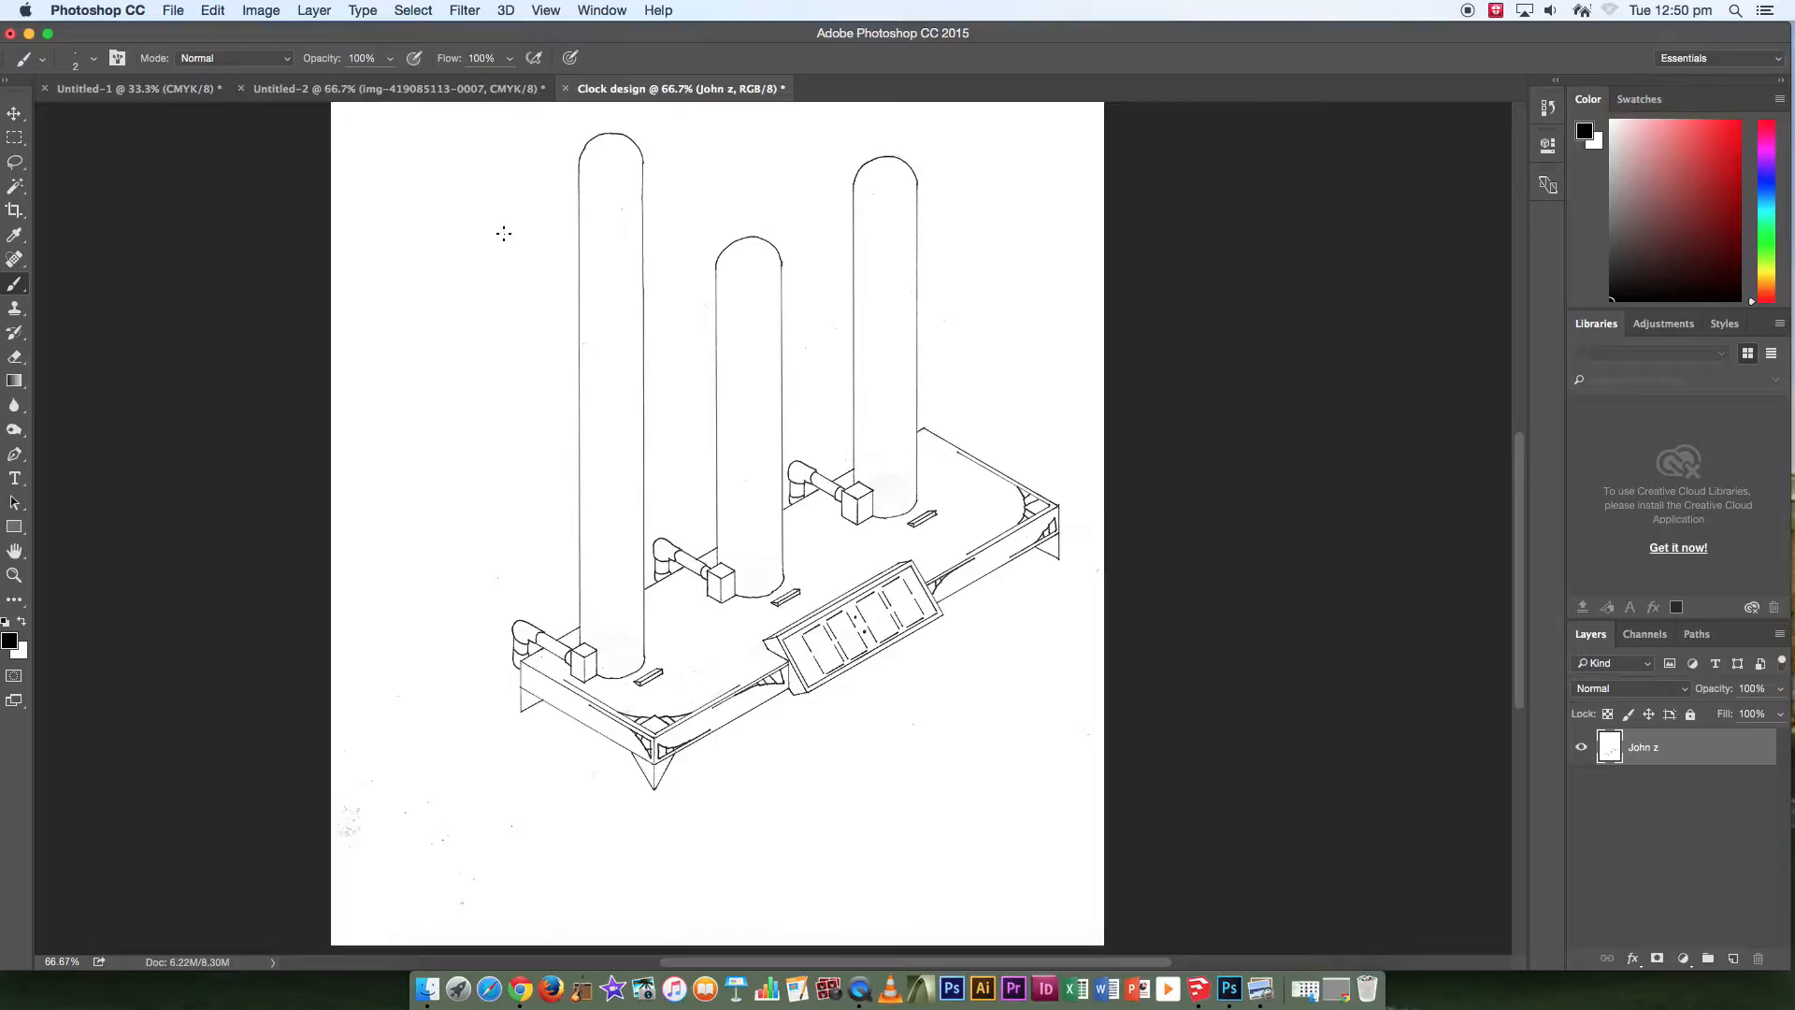
left_click(14, 113)
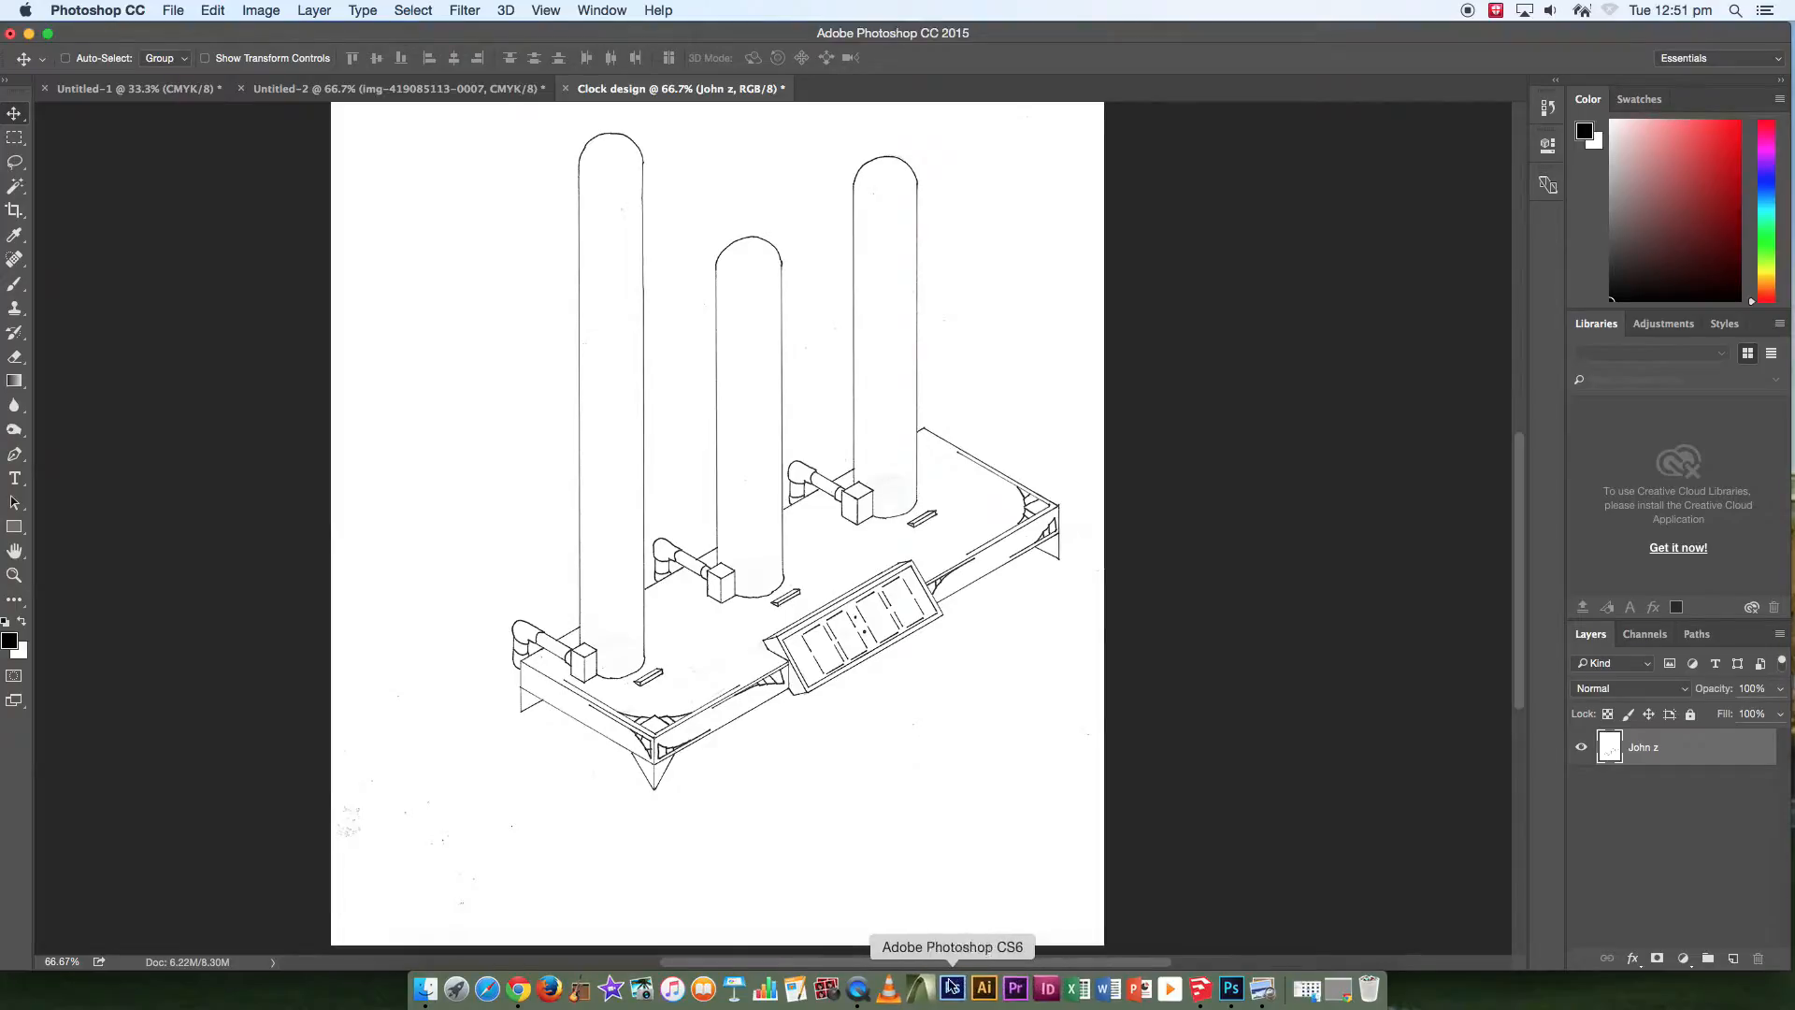
Switch to Chrome and examine the Google Images results for seamless brushed metal texture, including the Large size filter and the aluminium texture preview.
left_click(519, 990)
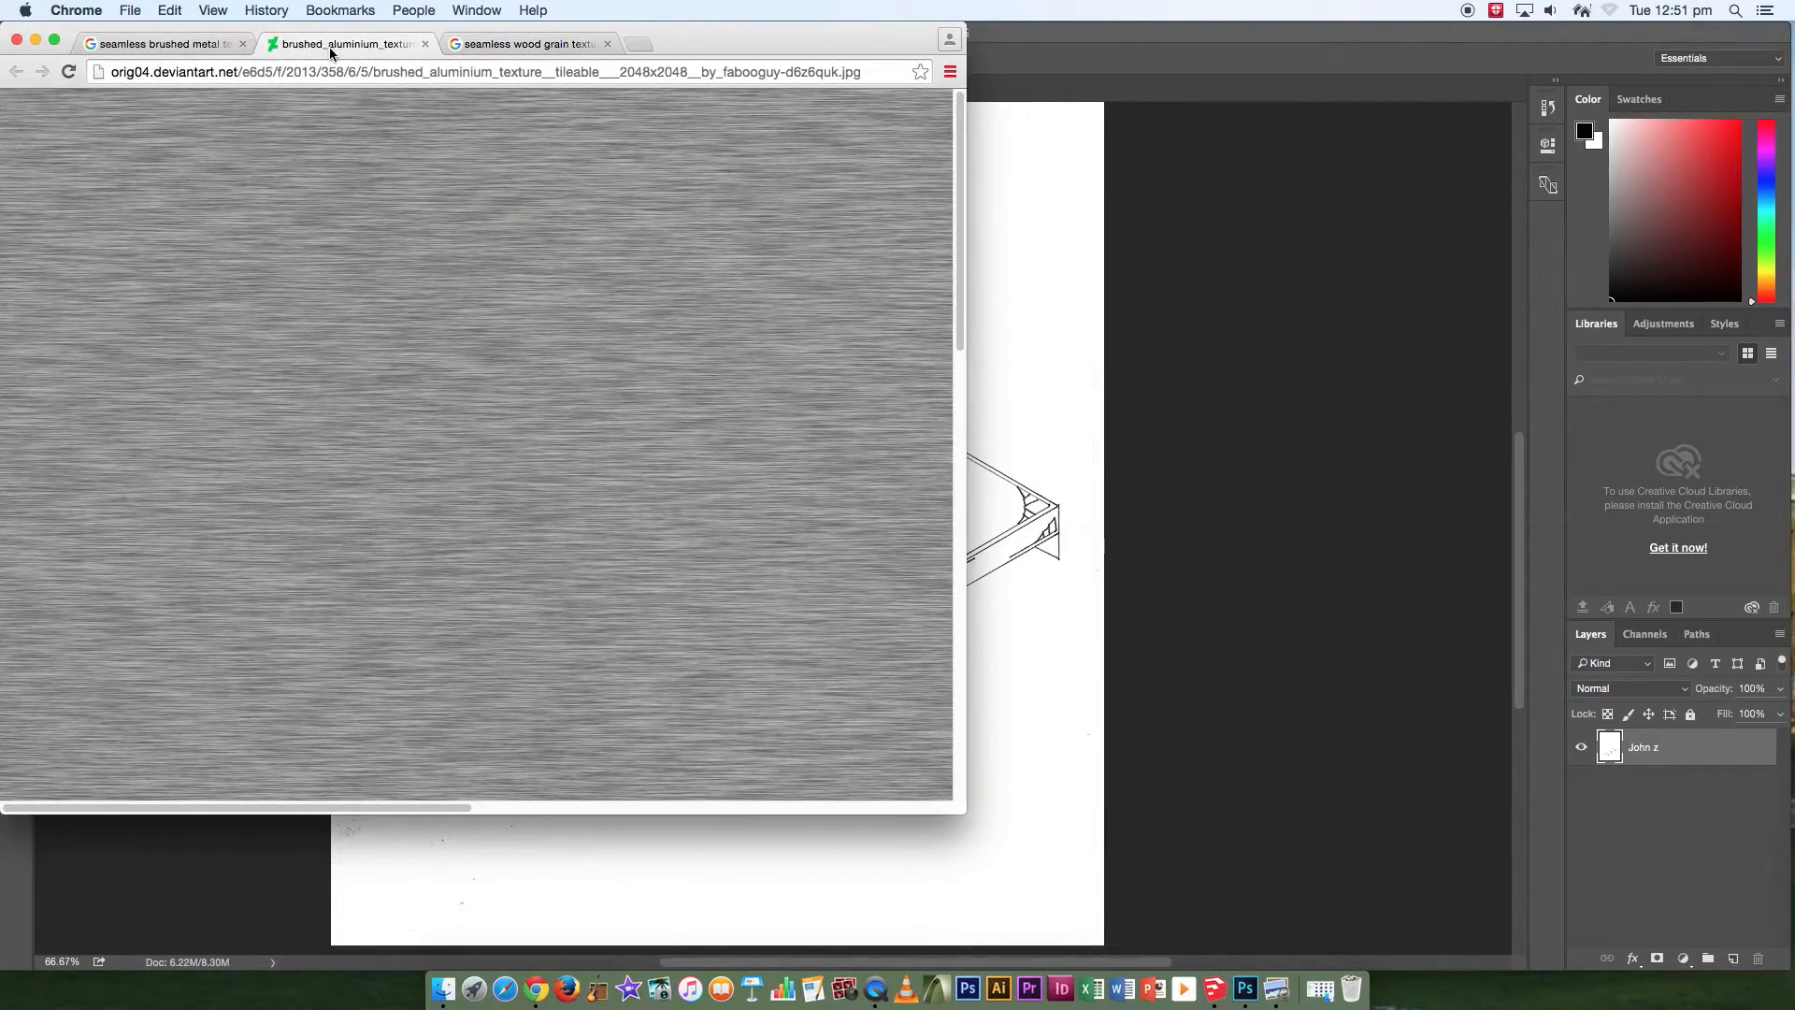
left_click(150, 44)
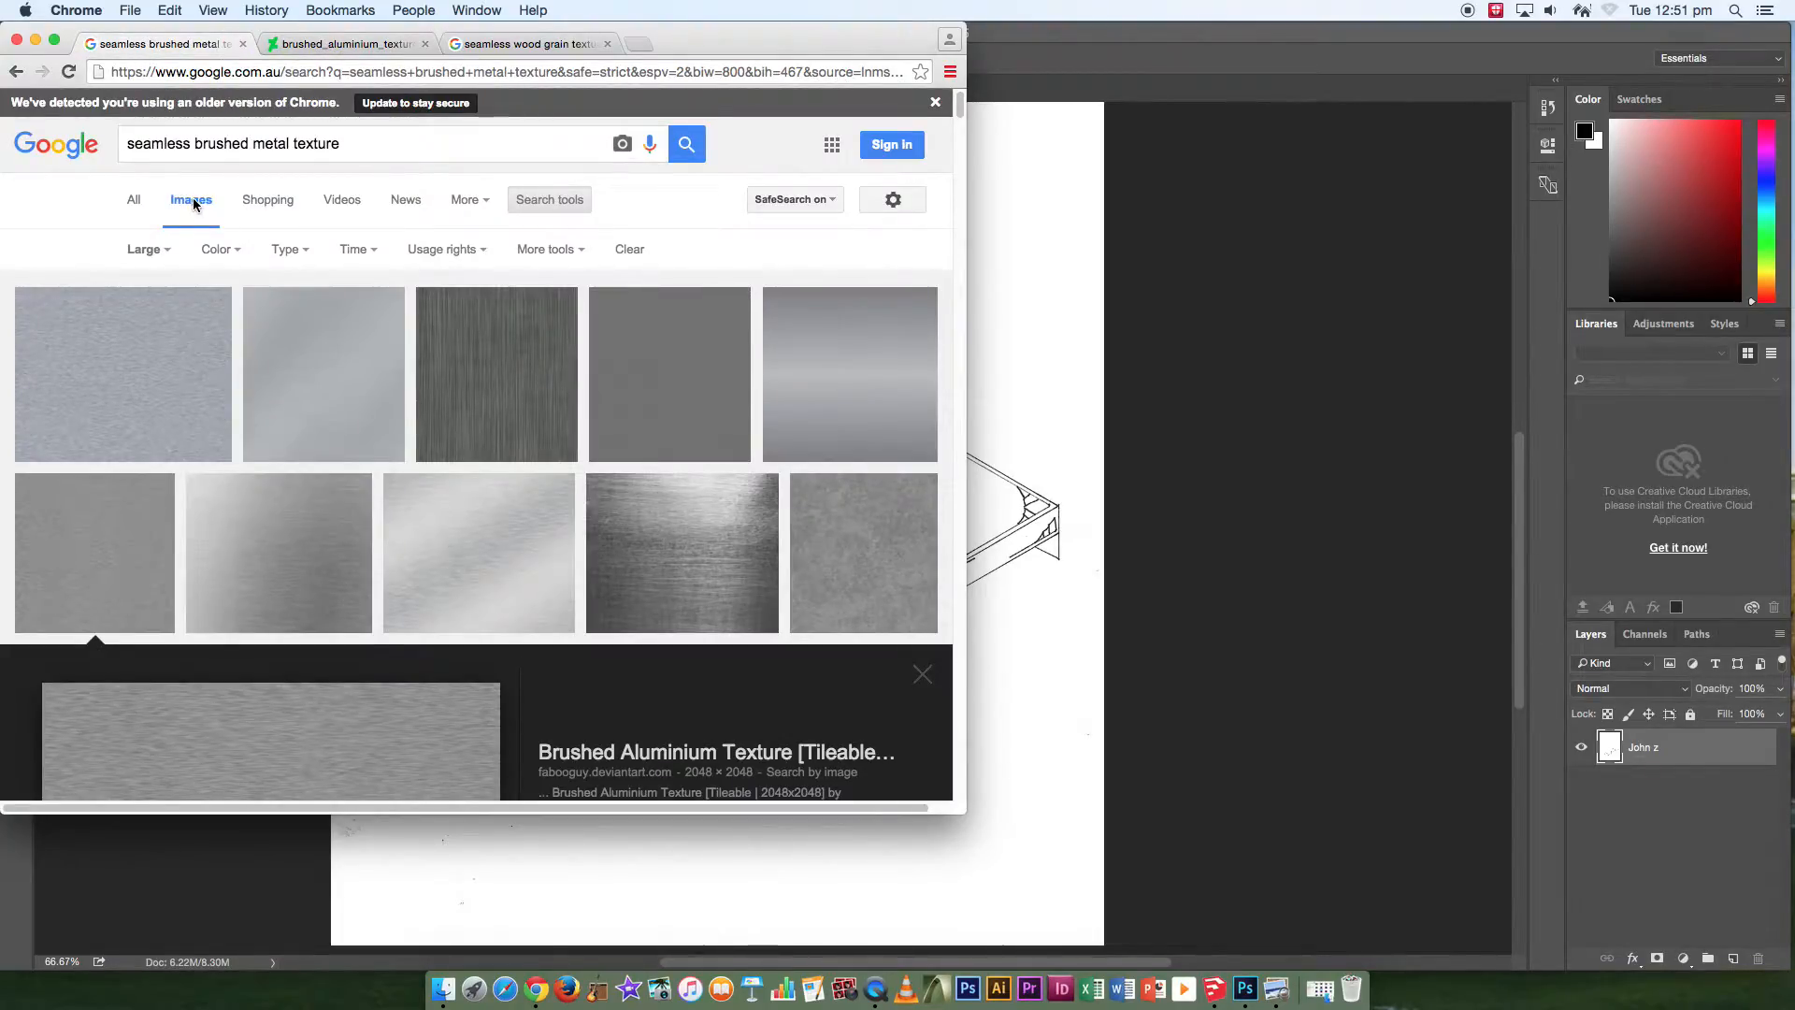
left_click(545, 250)
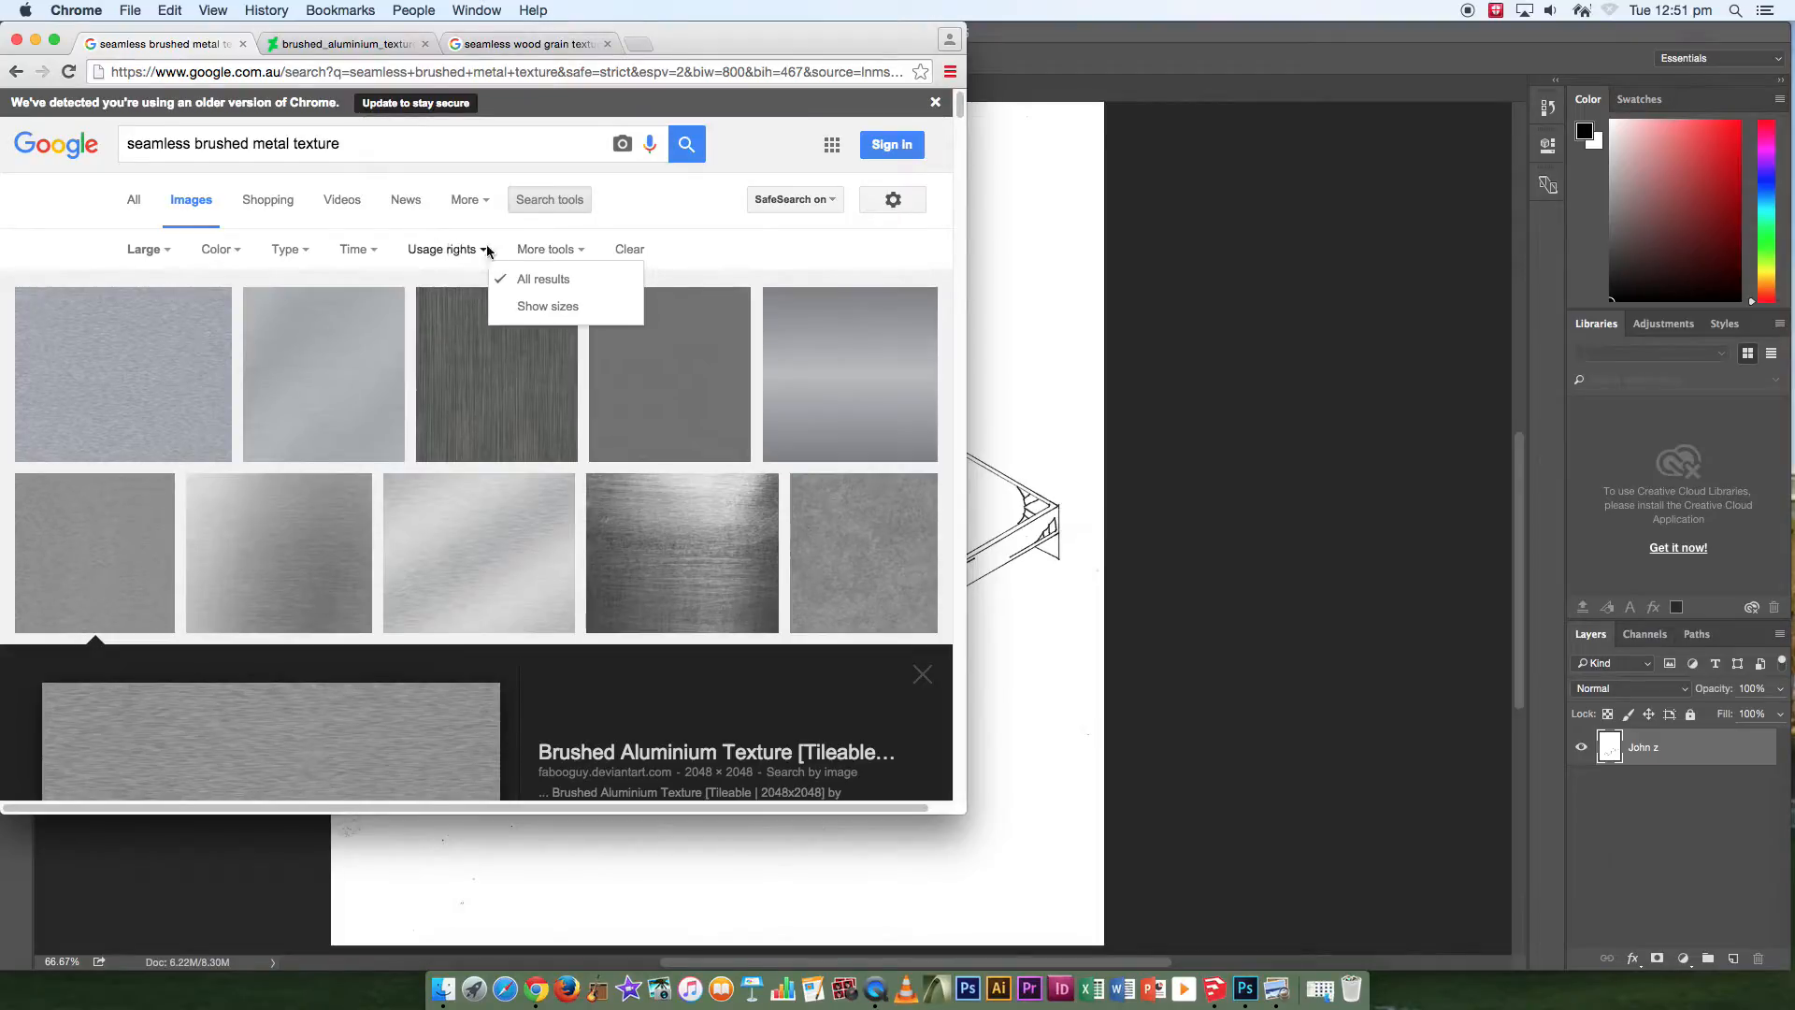
left_click(145, 245)
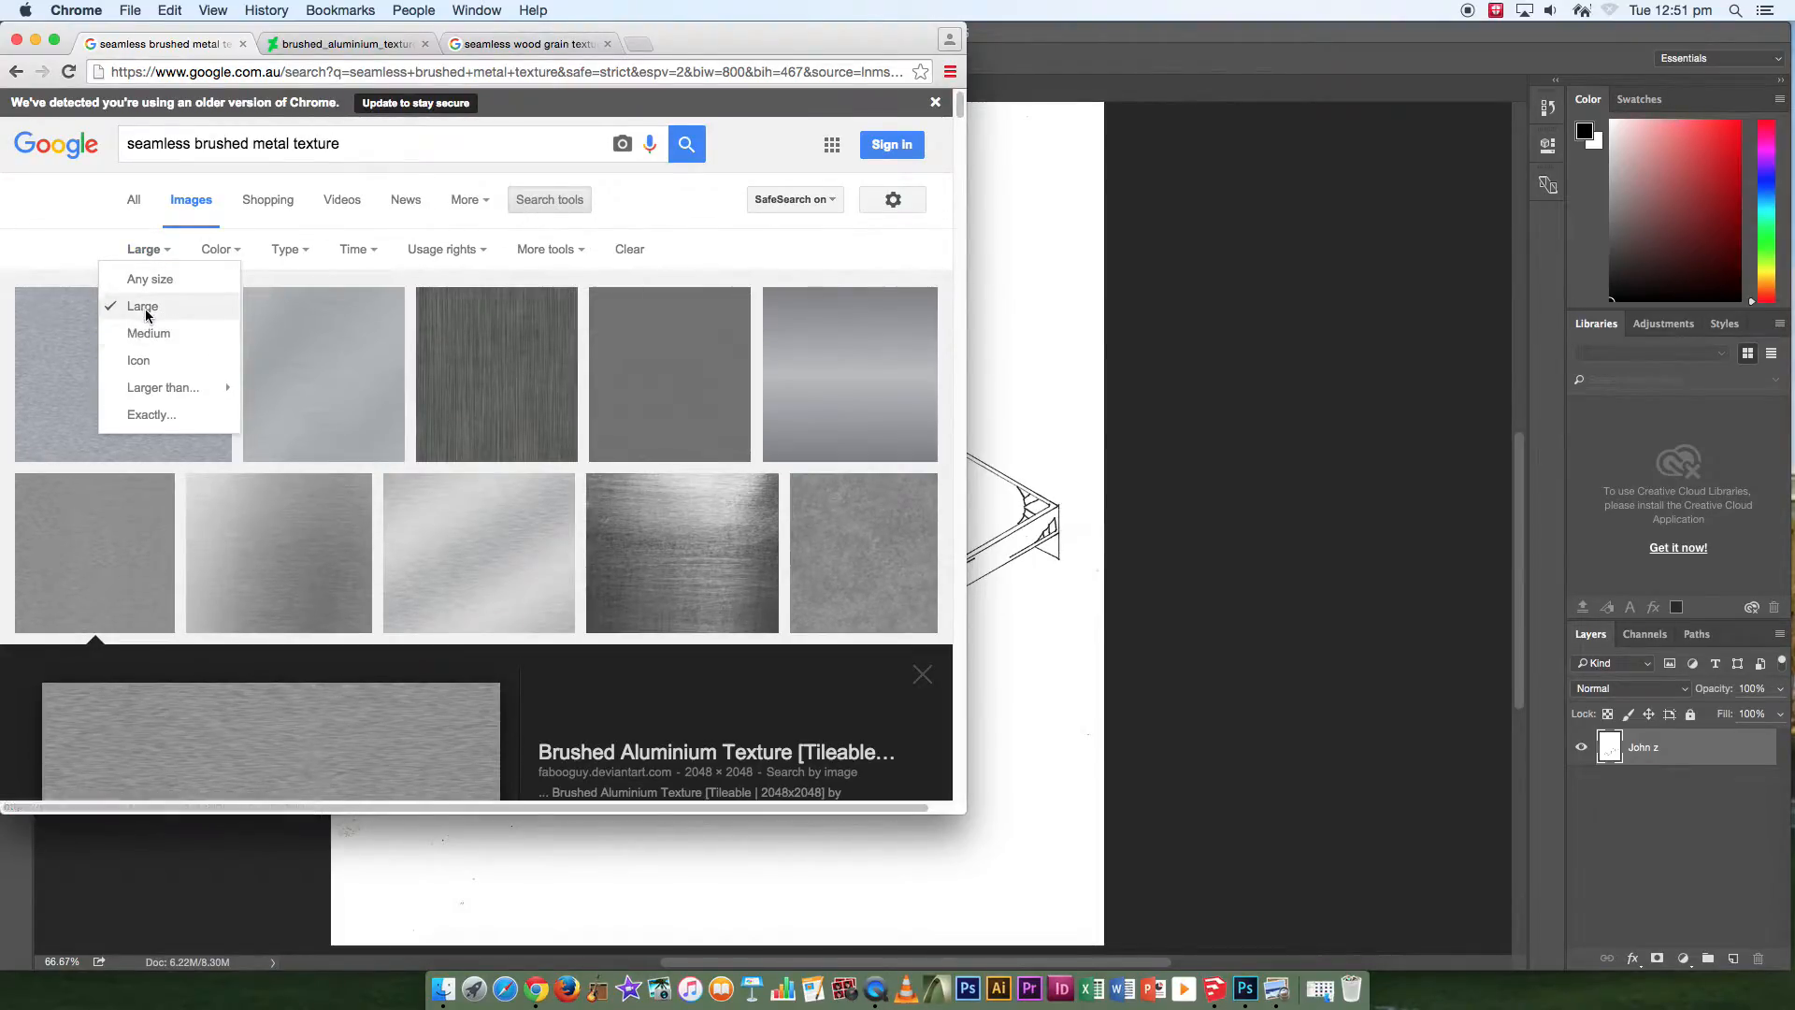
left_click(93, 199)
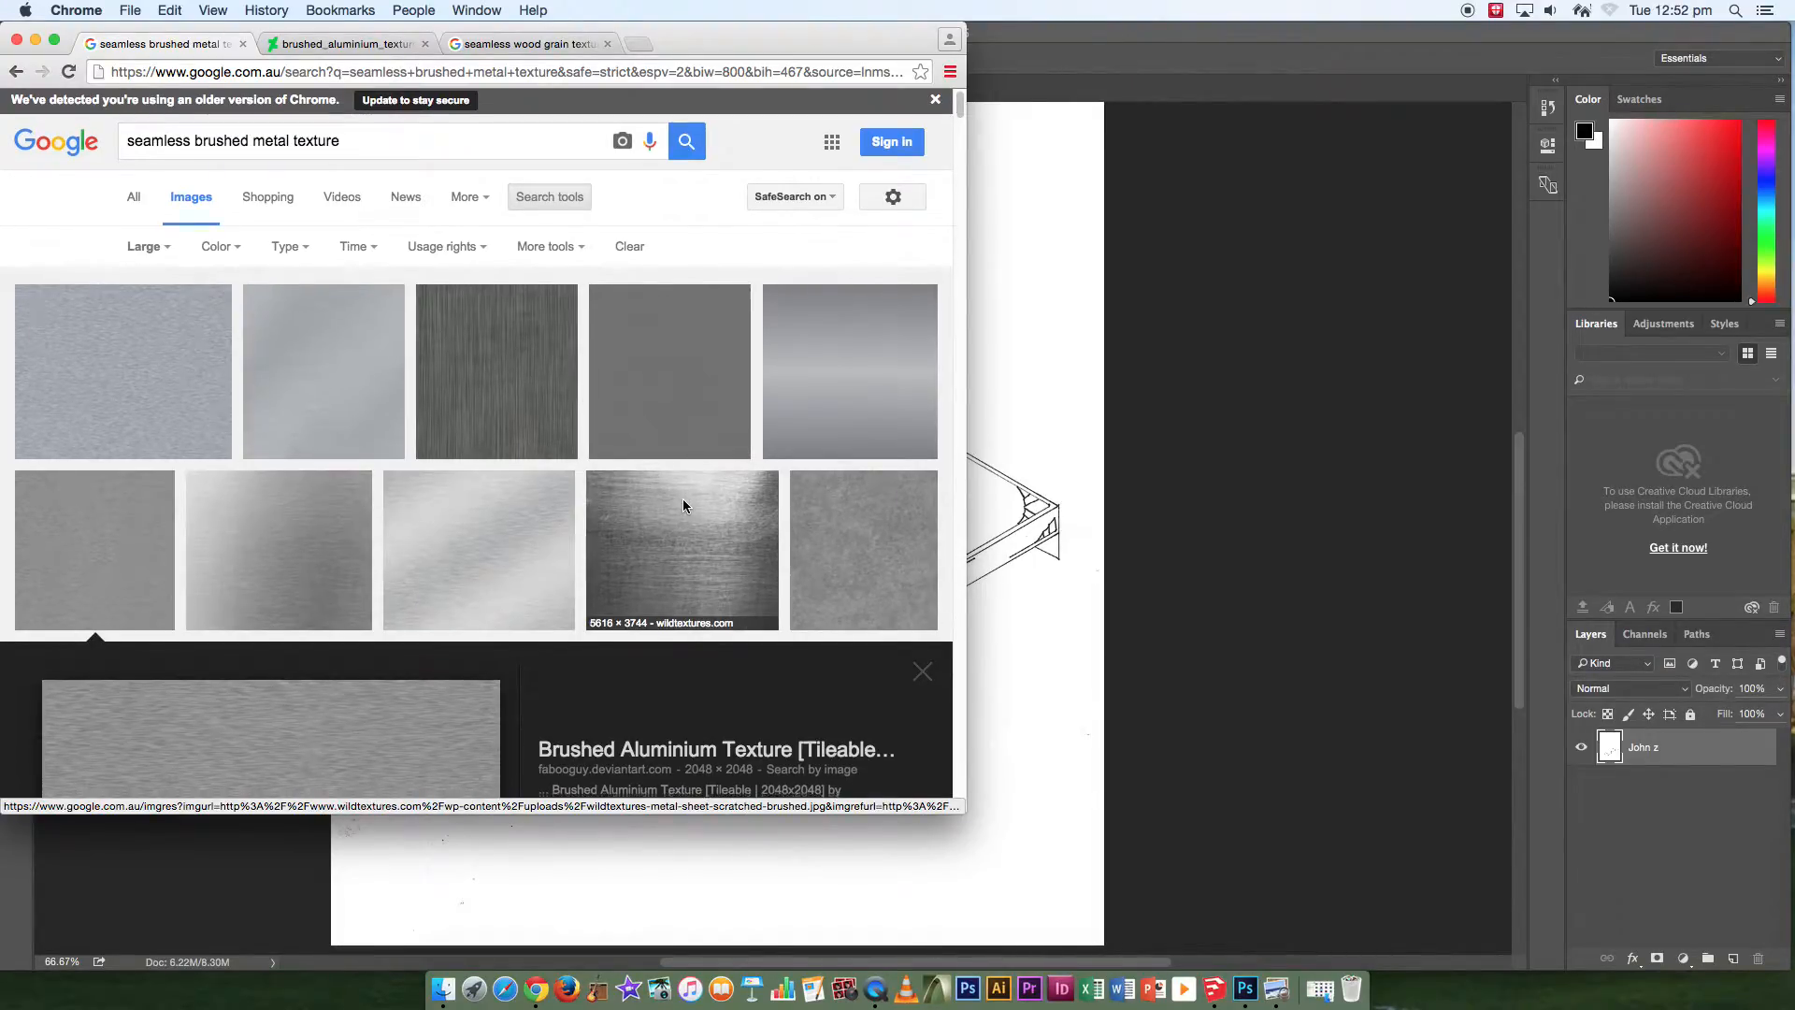
scroll(839, 412, "down", 2)
scroll(826, 434, "down", 3)
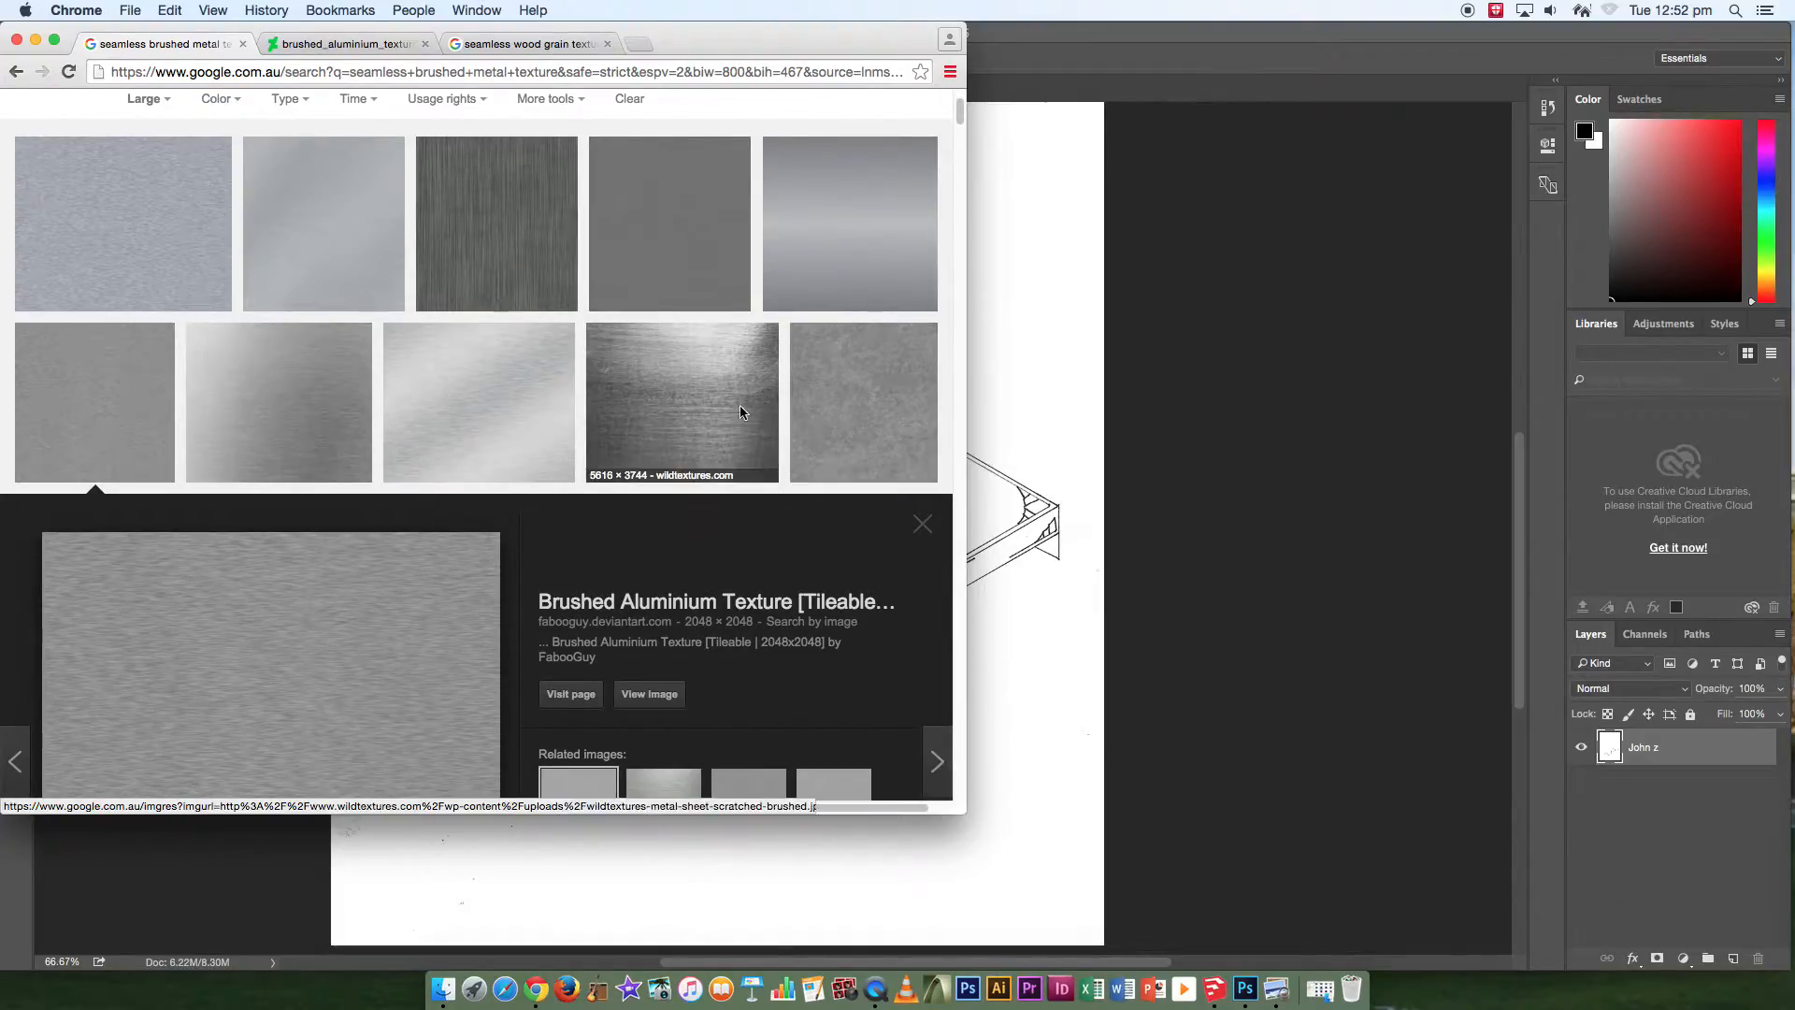
left_click(1012, 378)
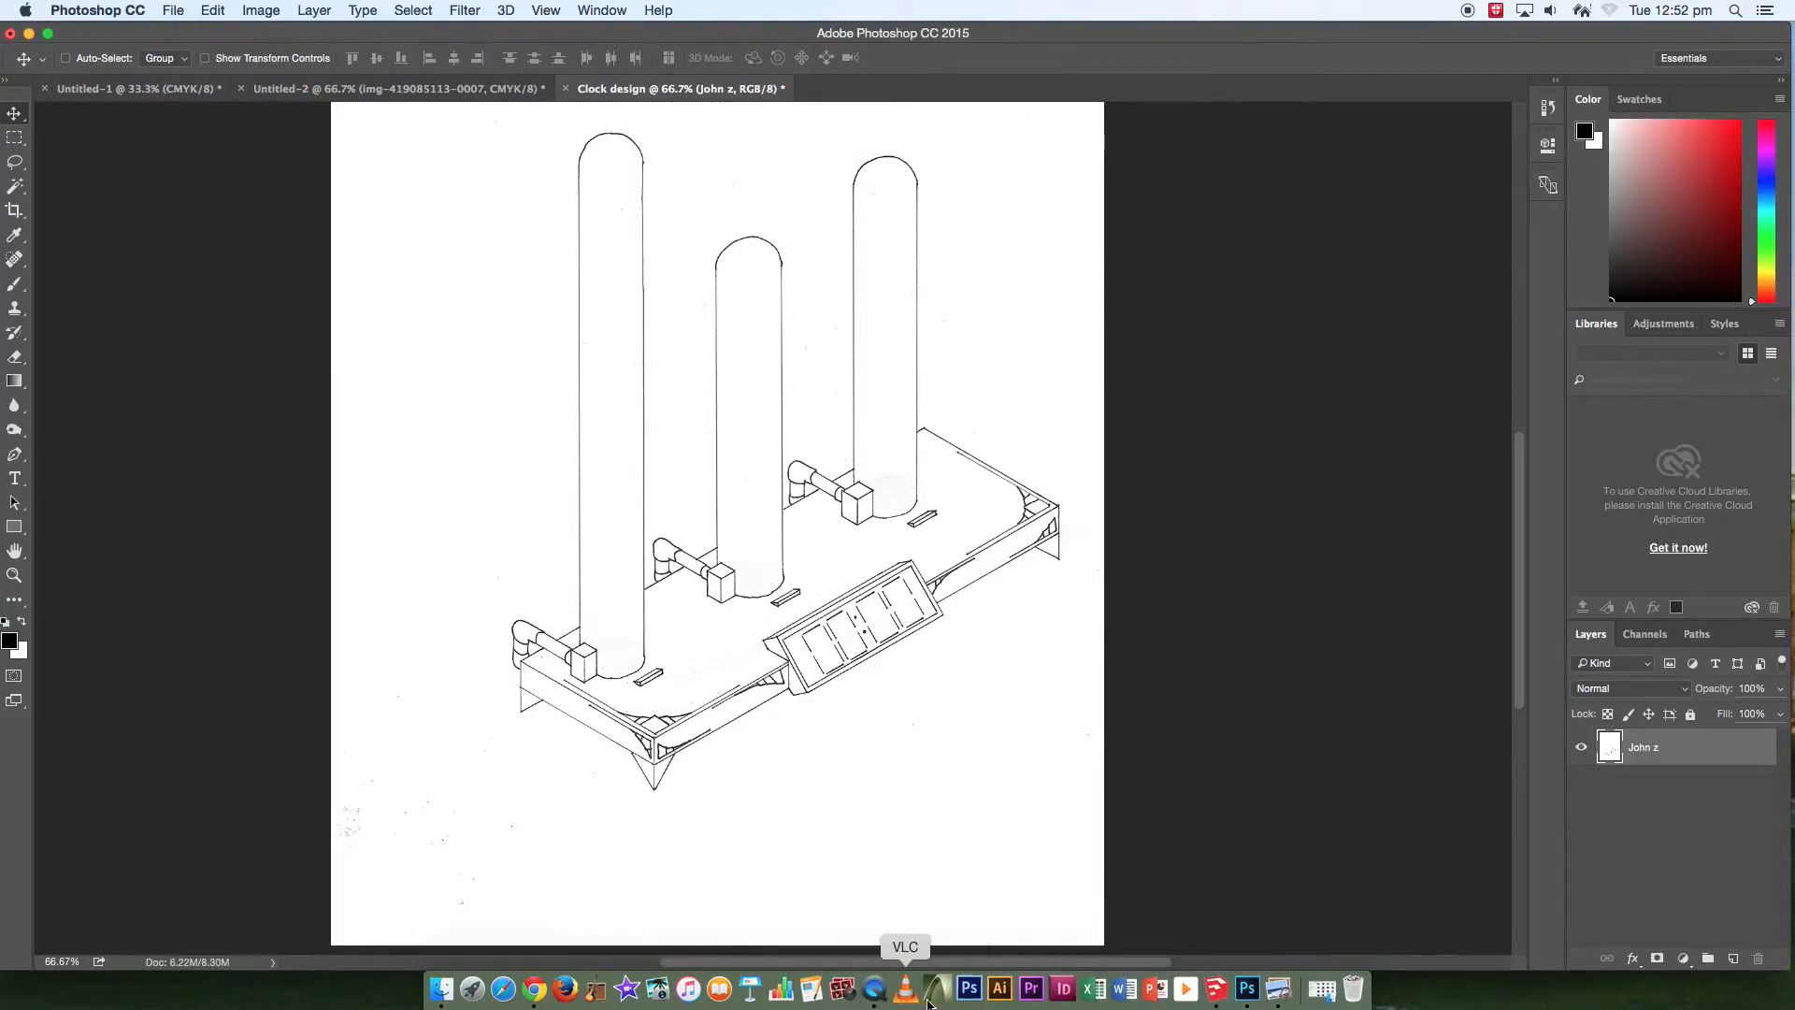
Copy the tileable brushed aluminium texture image from Chrome and paste it into the Clock design document in Photoshop.
left_click(535, 989)
left_click(323, 45)
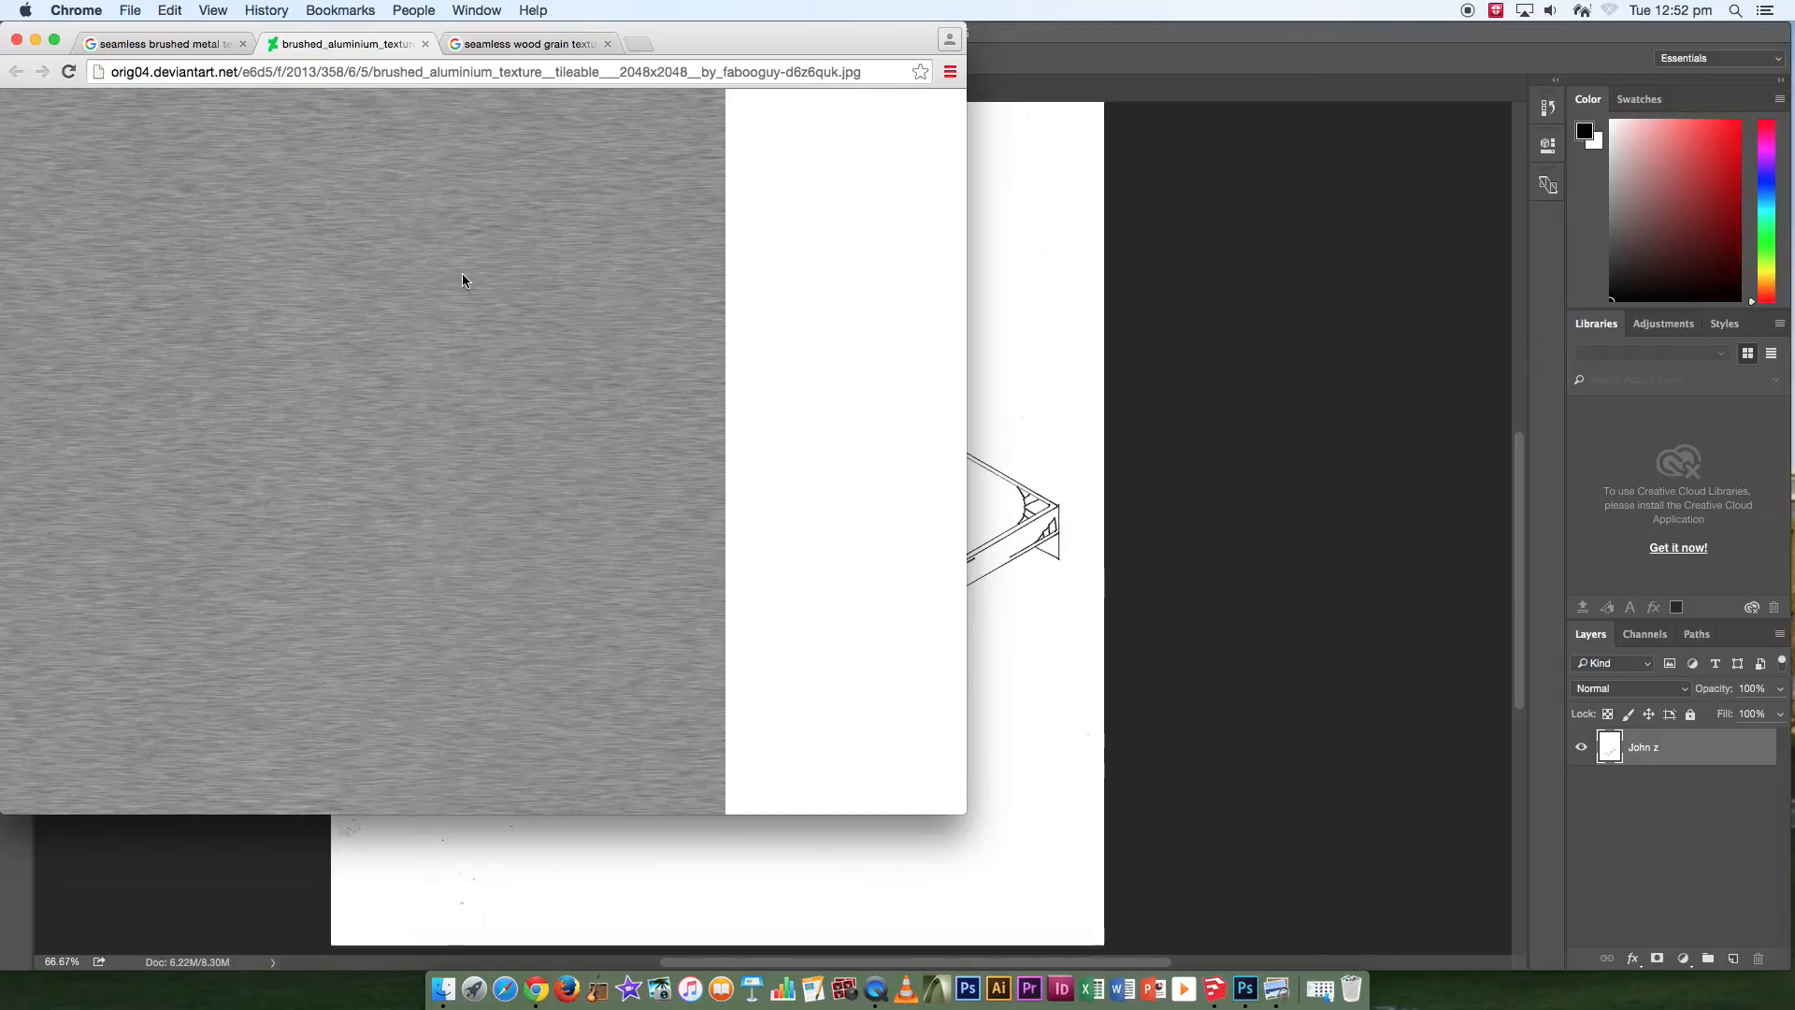
right_click(428, 346)
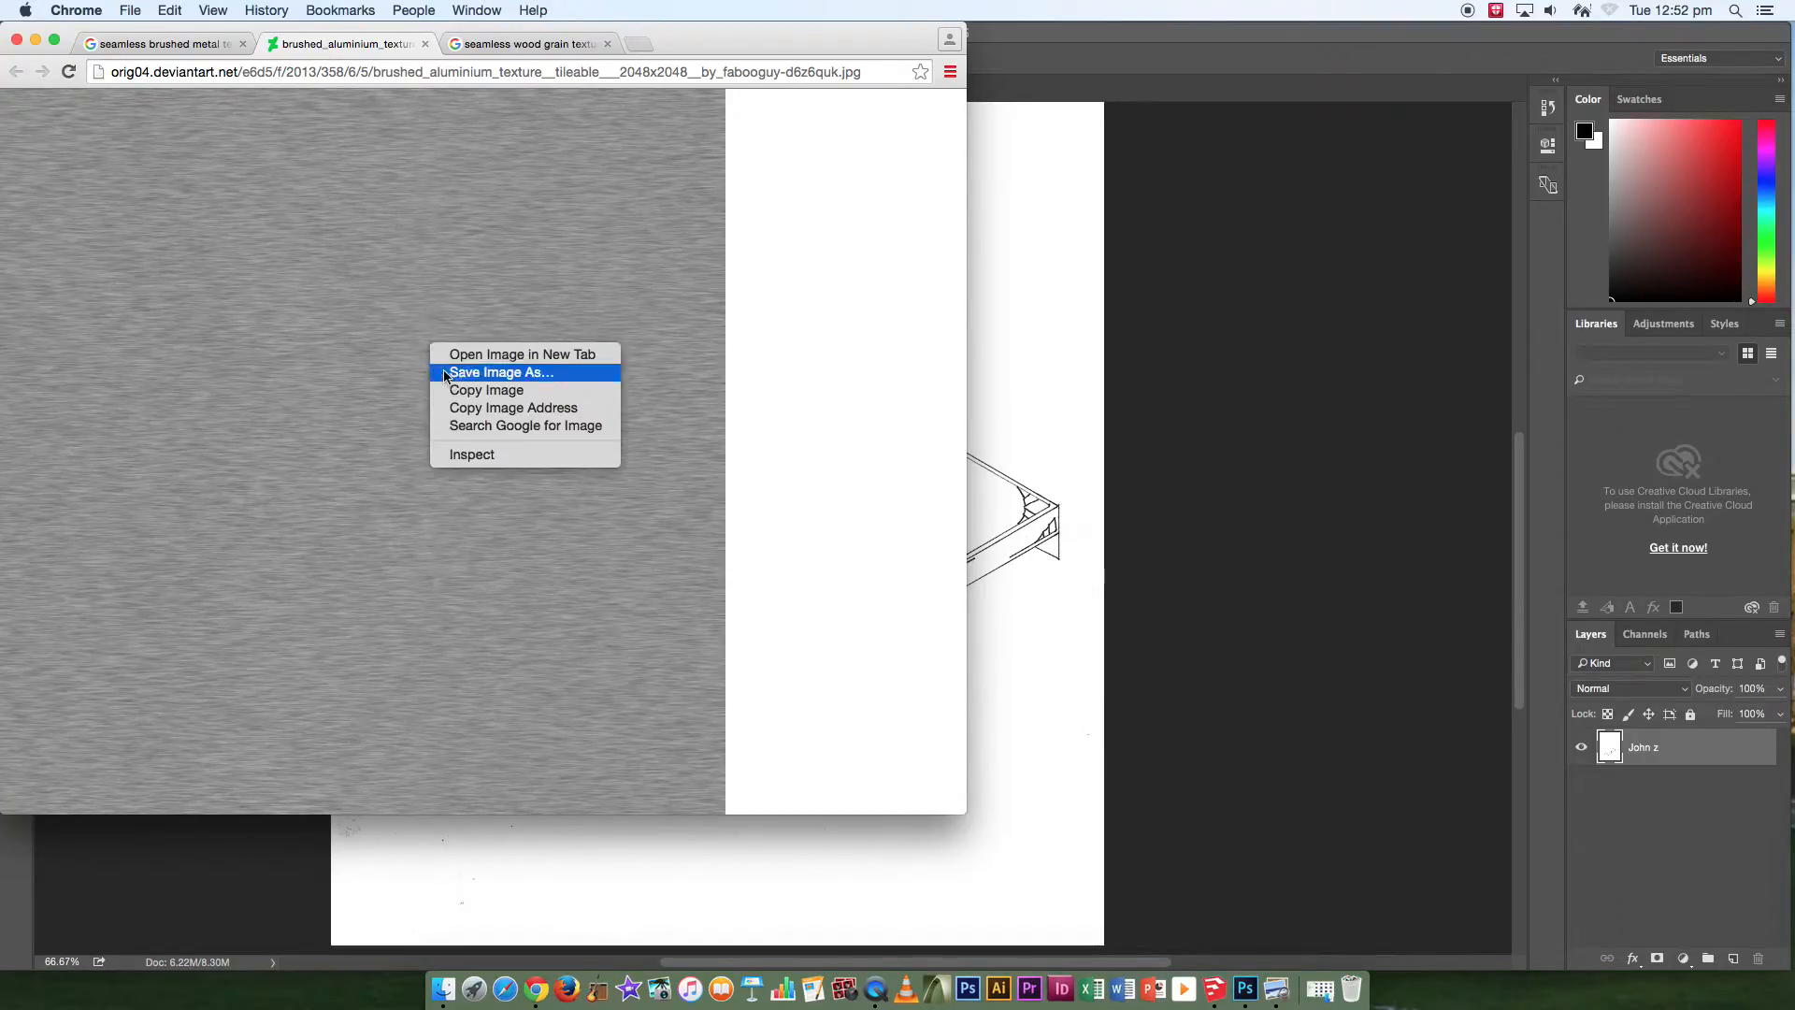
left_click(459, 391)
left_click(1063, 393)
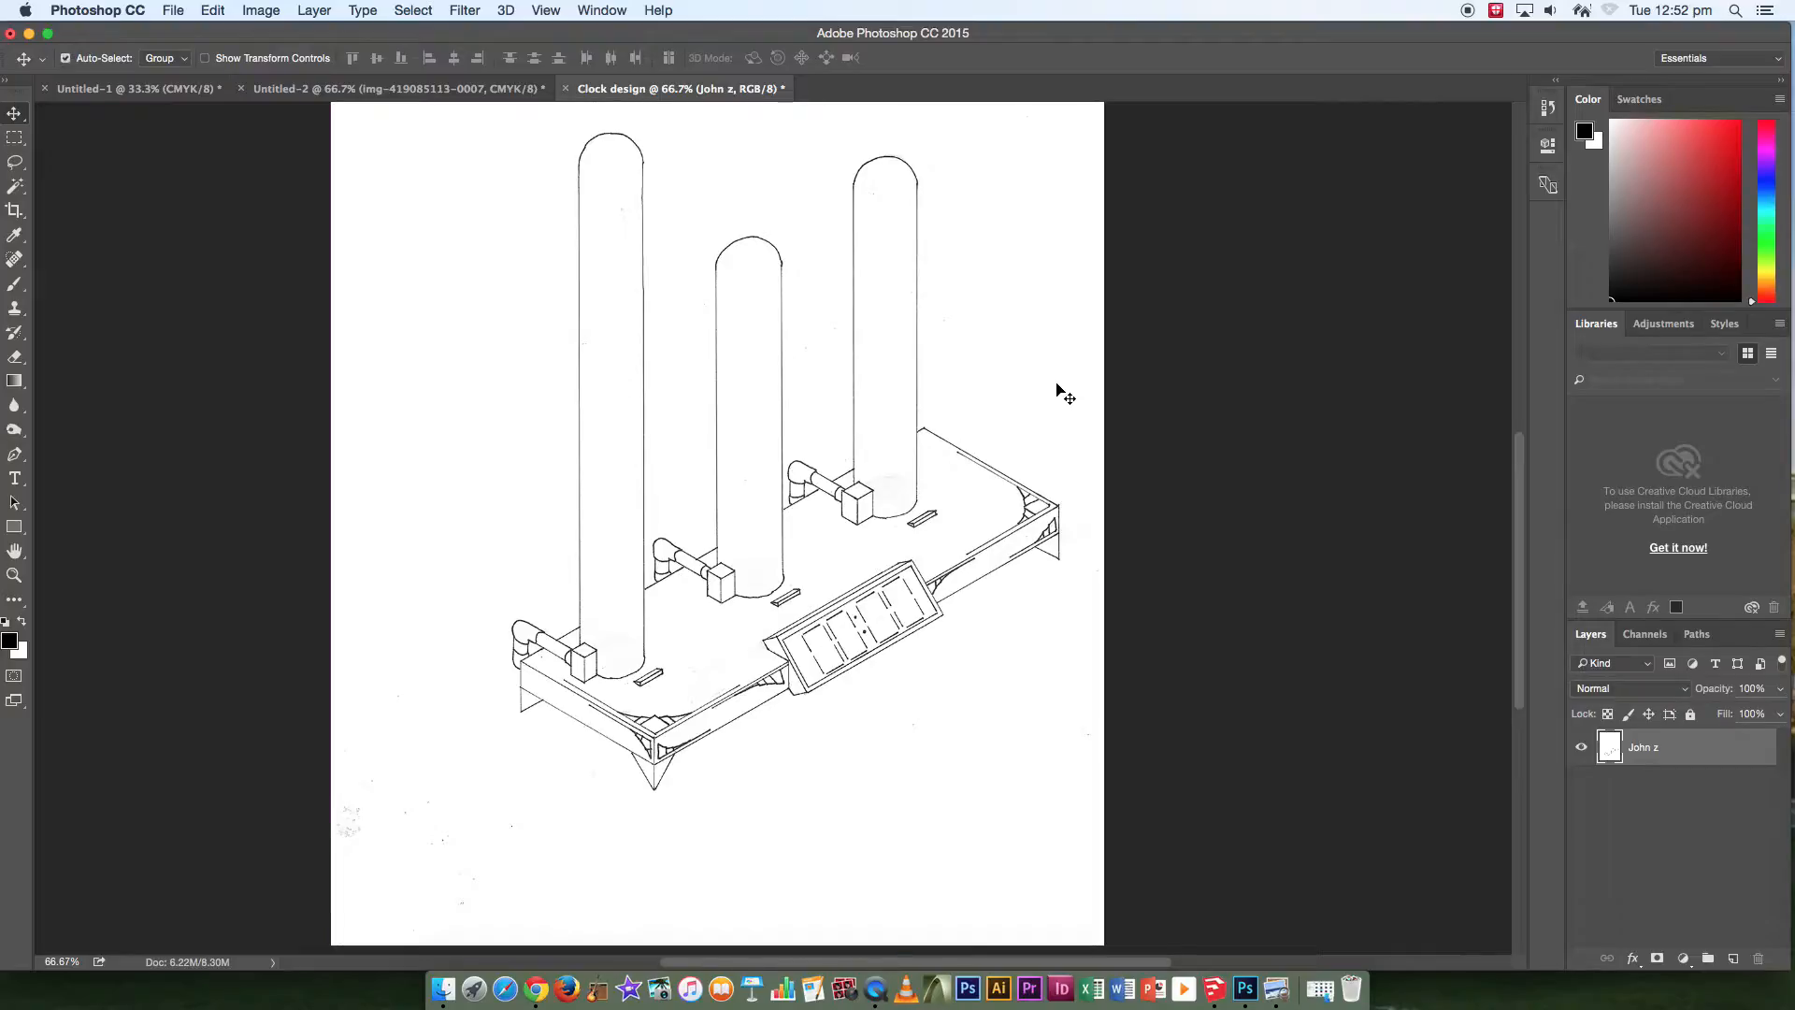
key("super+v")
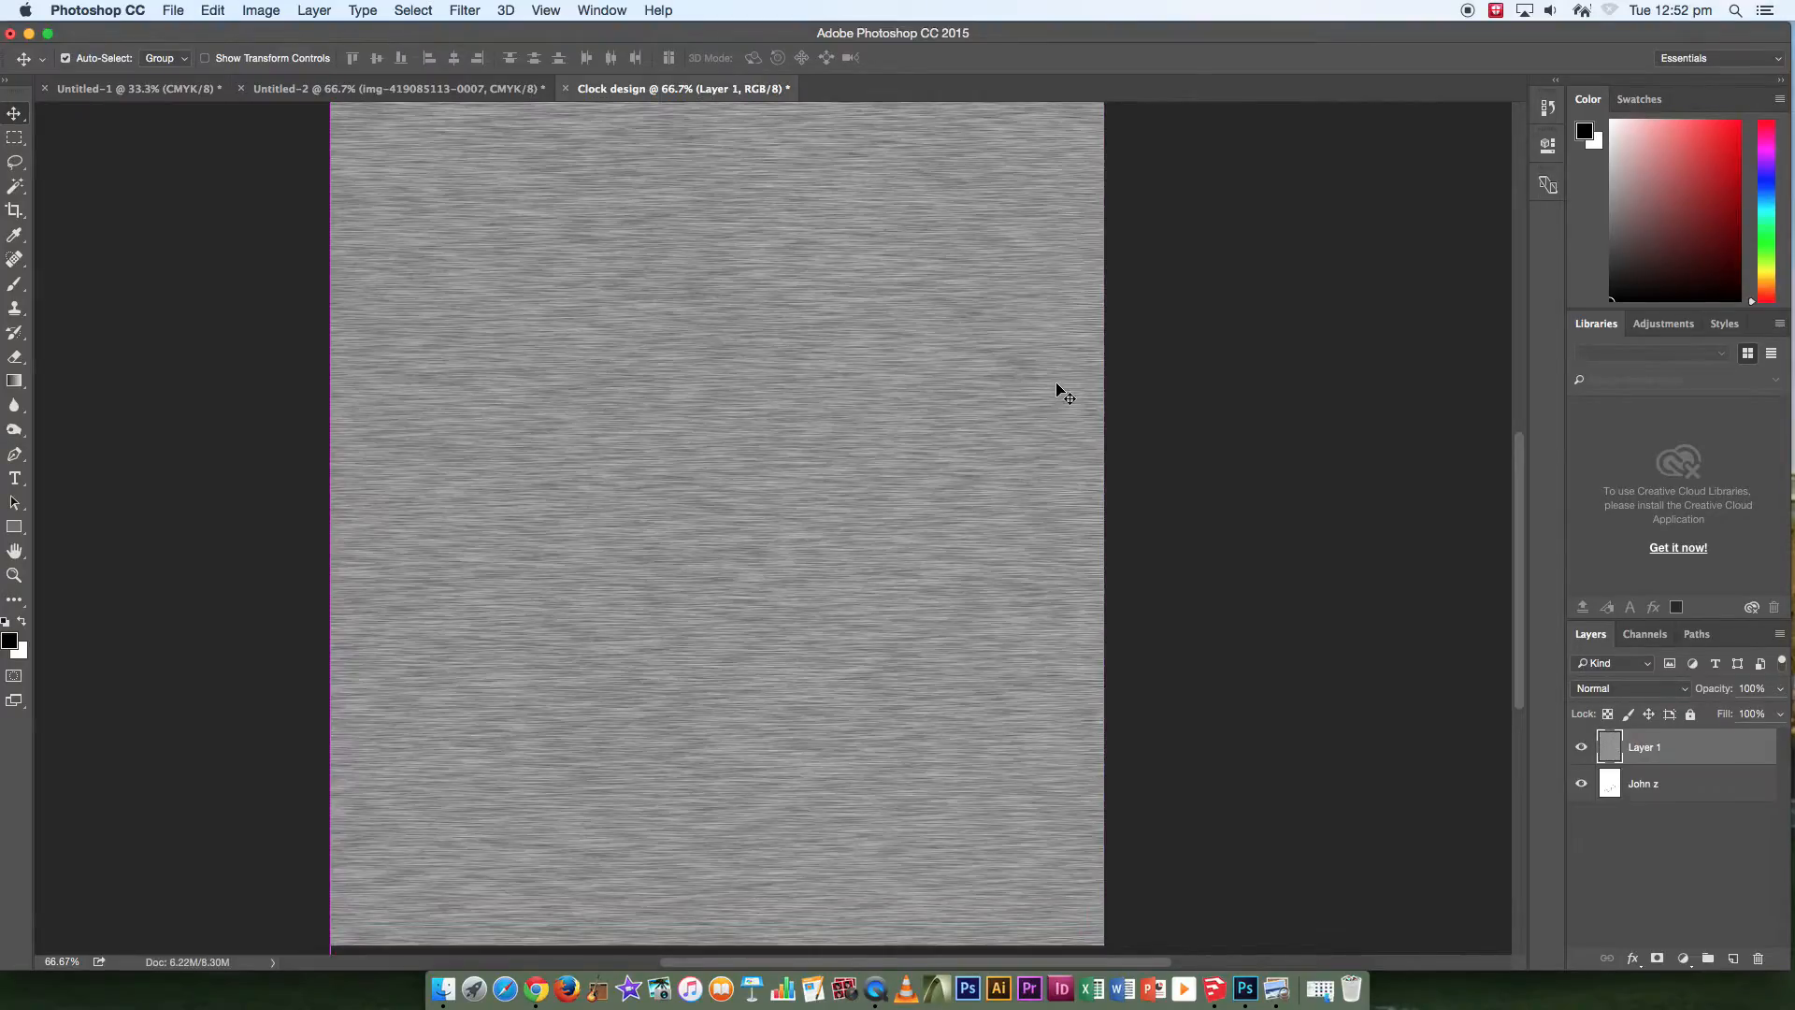
Scale the brushed metal layer down to about 43% with Free Transform and place it over the clock's base.
key("super+minus")
key("super+minus")
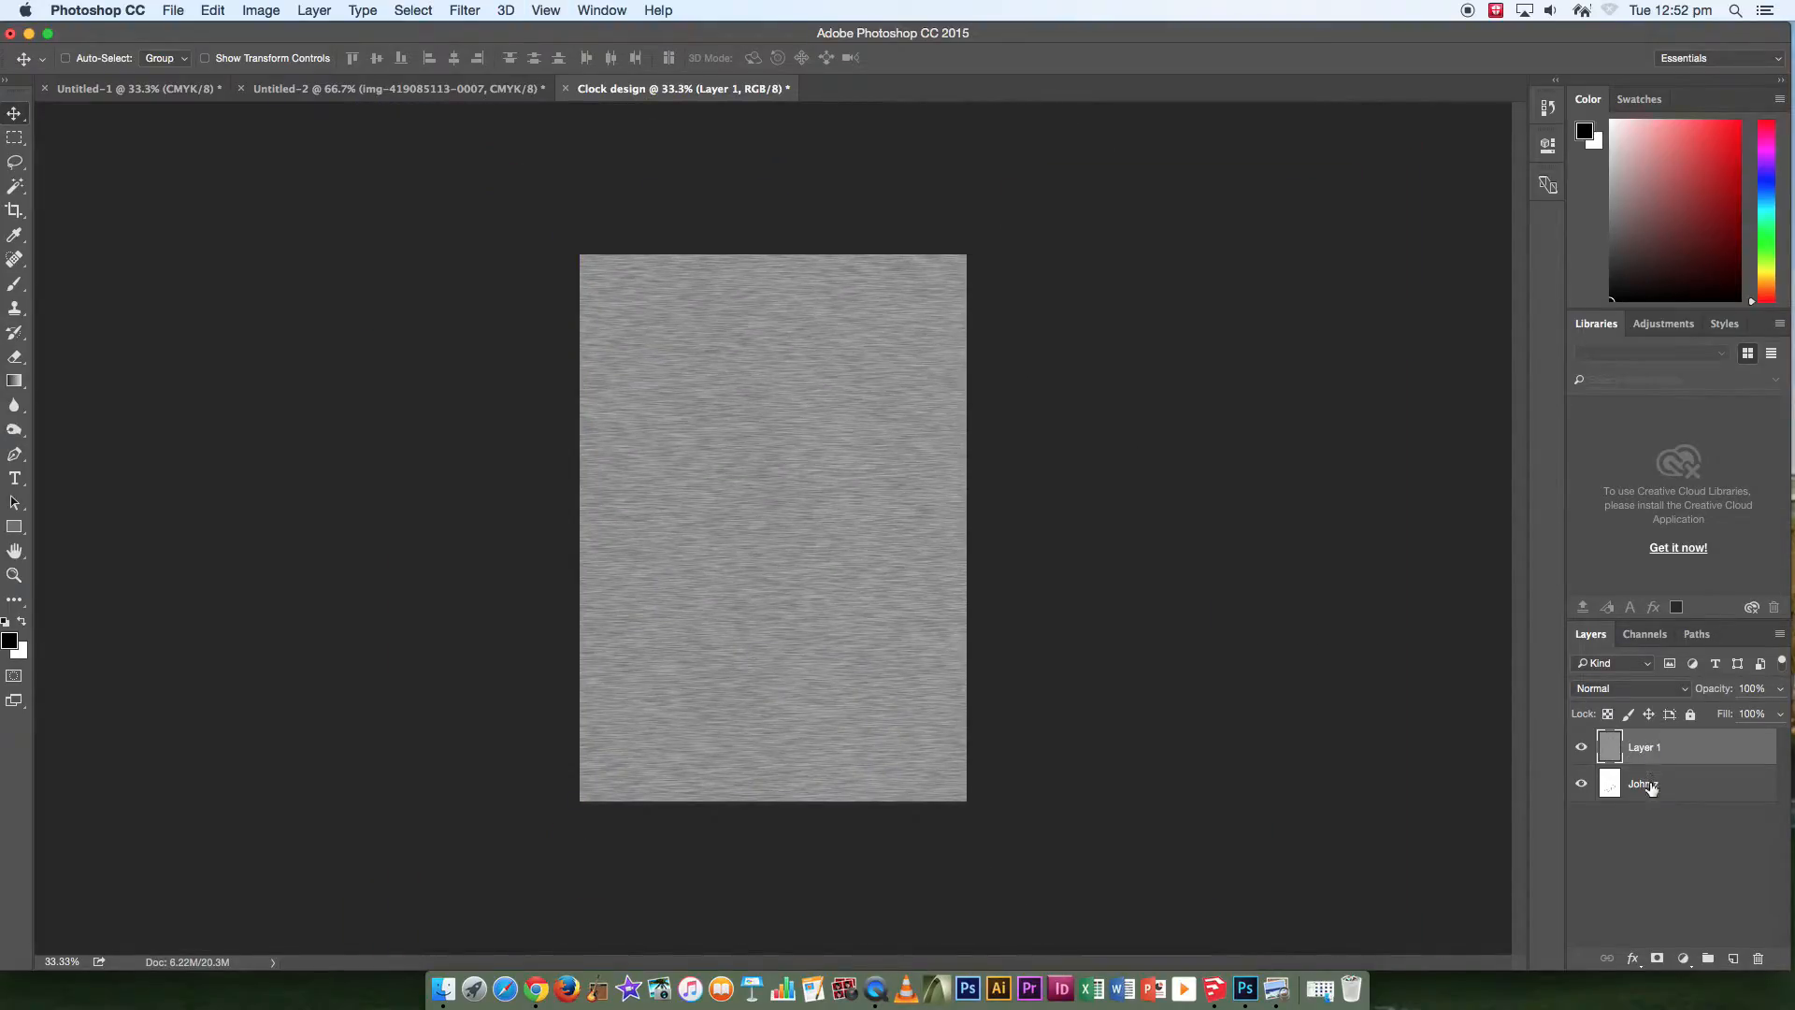
left_click(1583, 750)
left_click(1582, 748)
key("super+t")
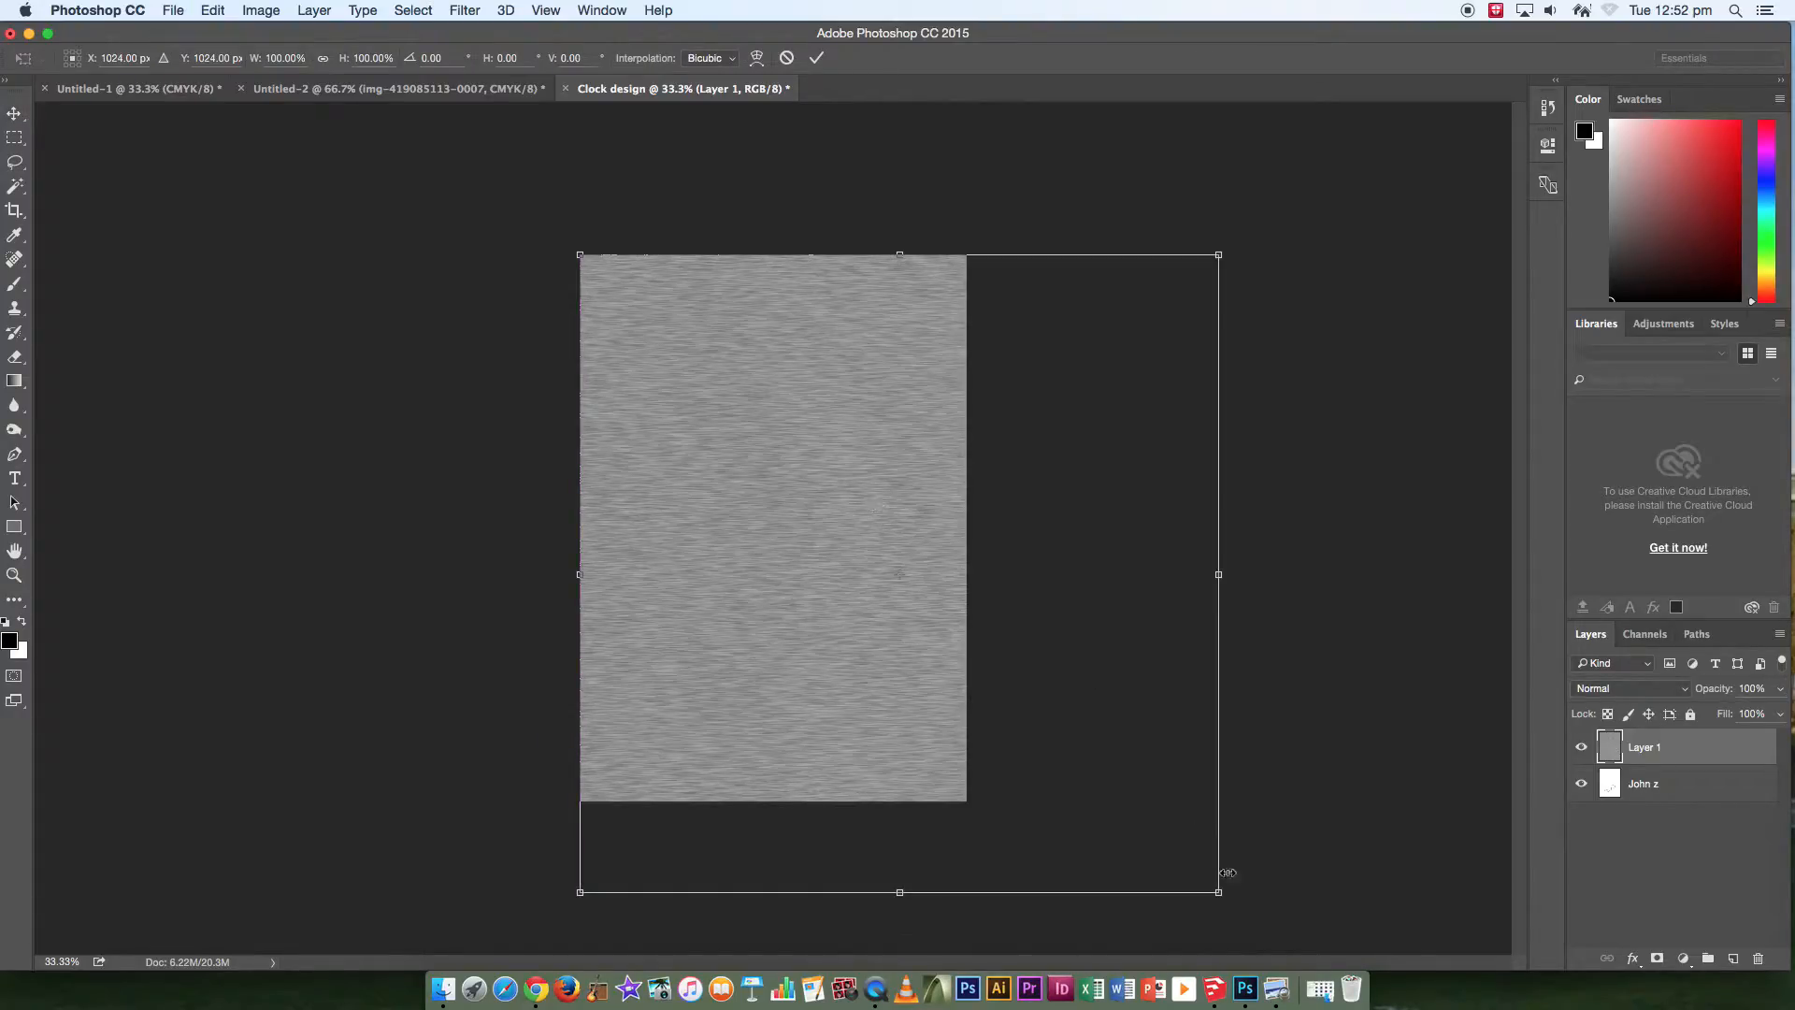
left_click_drag(1222, 895, 821, 483)
left_click_drag(697, 449, 827, 693)
left_click_drag(716, 749, 680, 775)
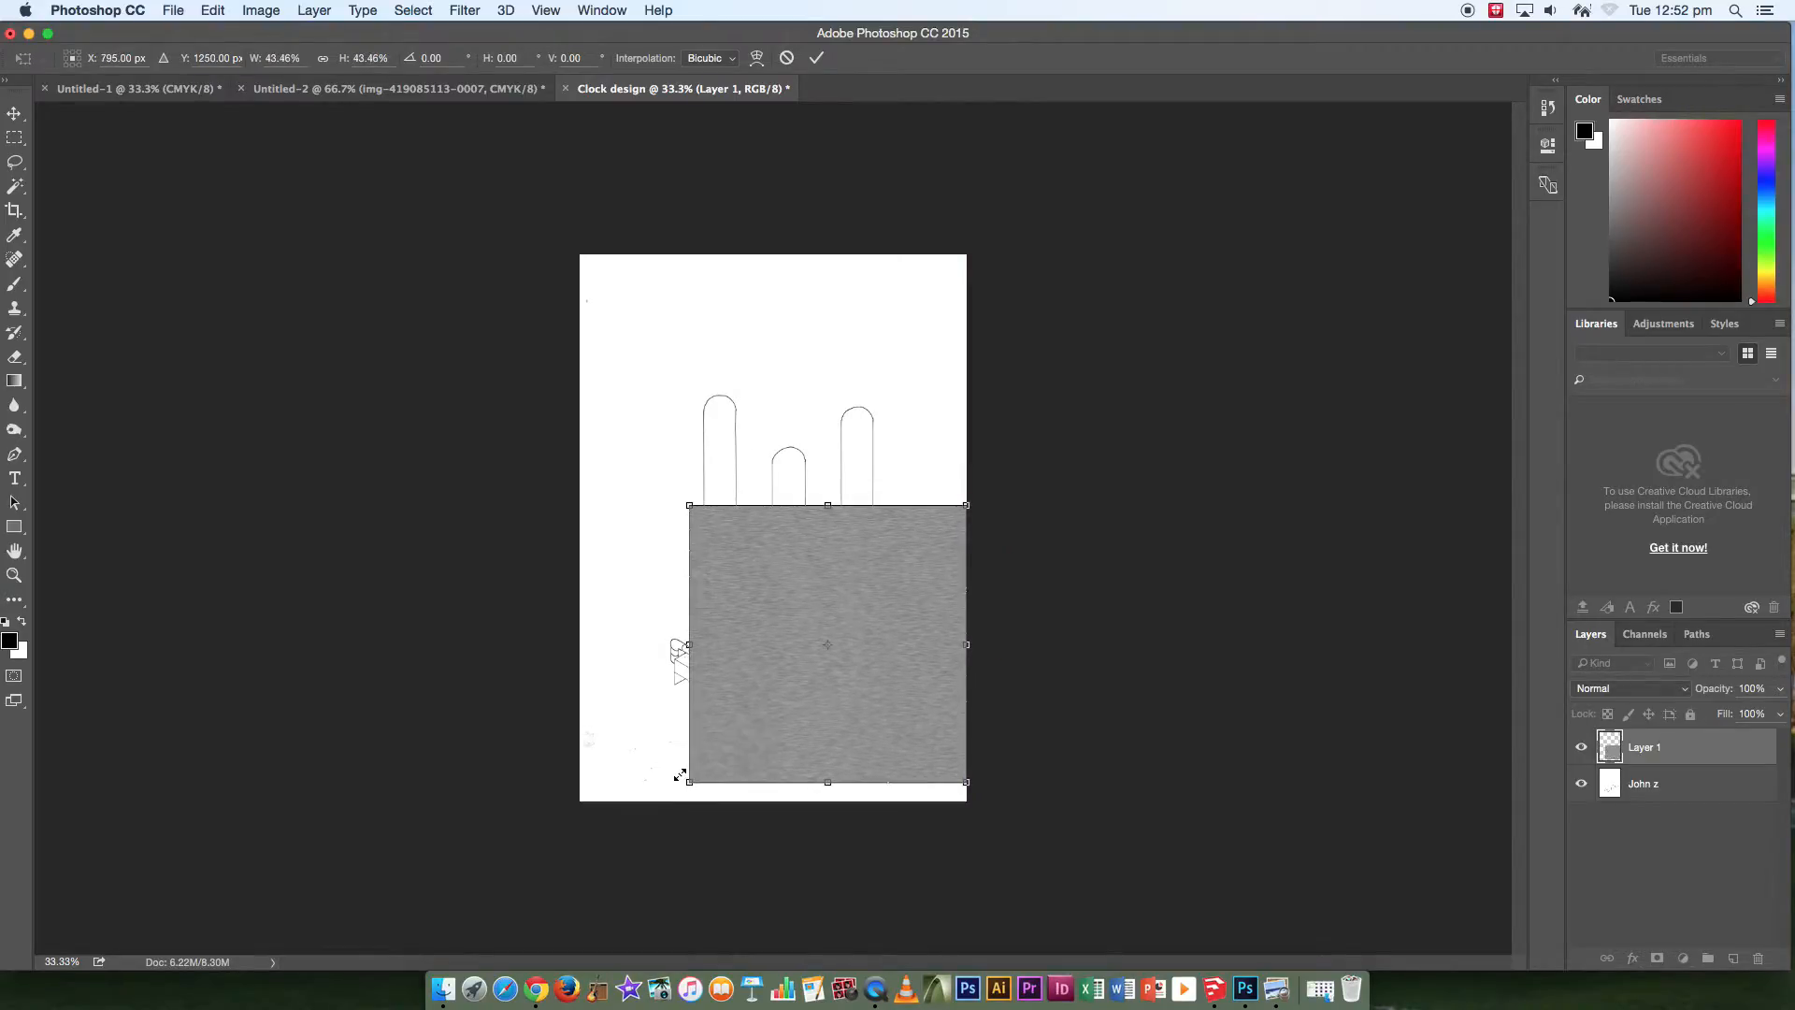
left_click_drag(707, 698, 687, 705)
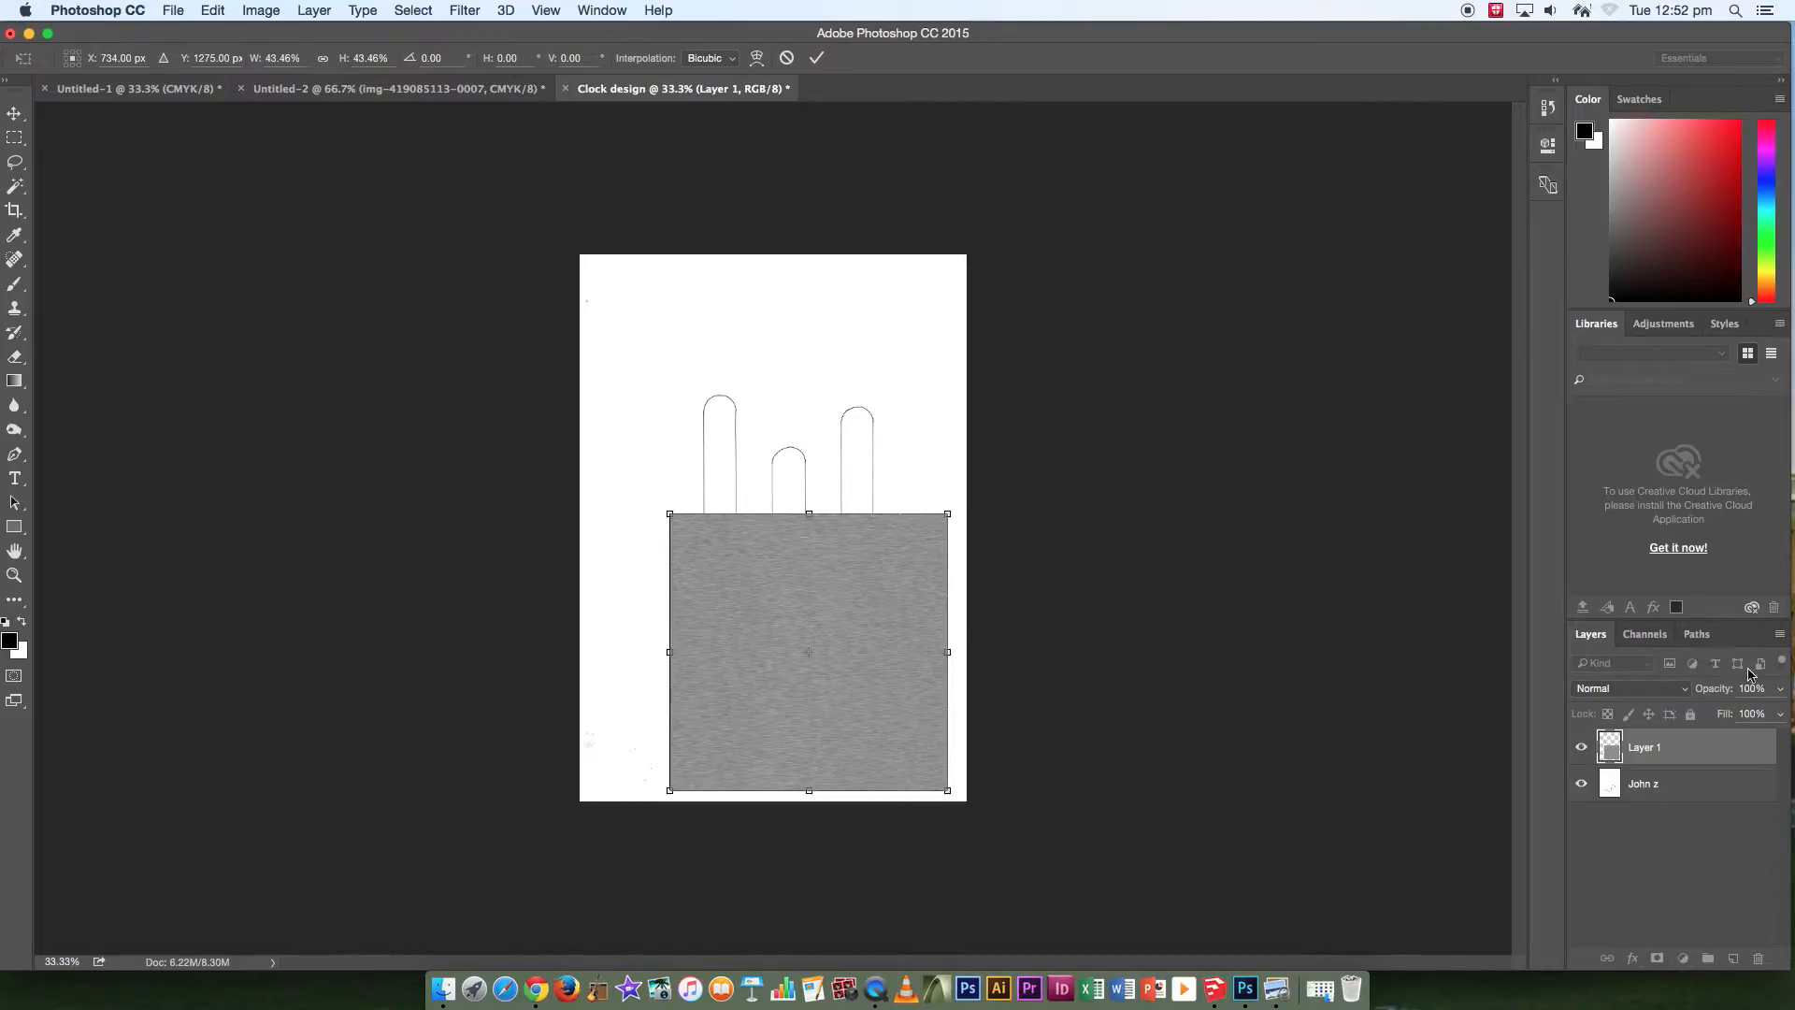
Lower the brushed metal layer's opacity to 59%.
left_click(1781, 688)
left_click(1745, 713)
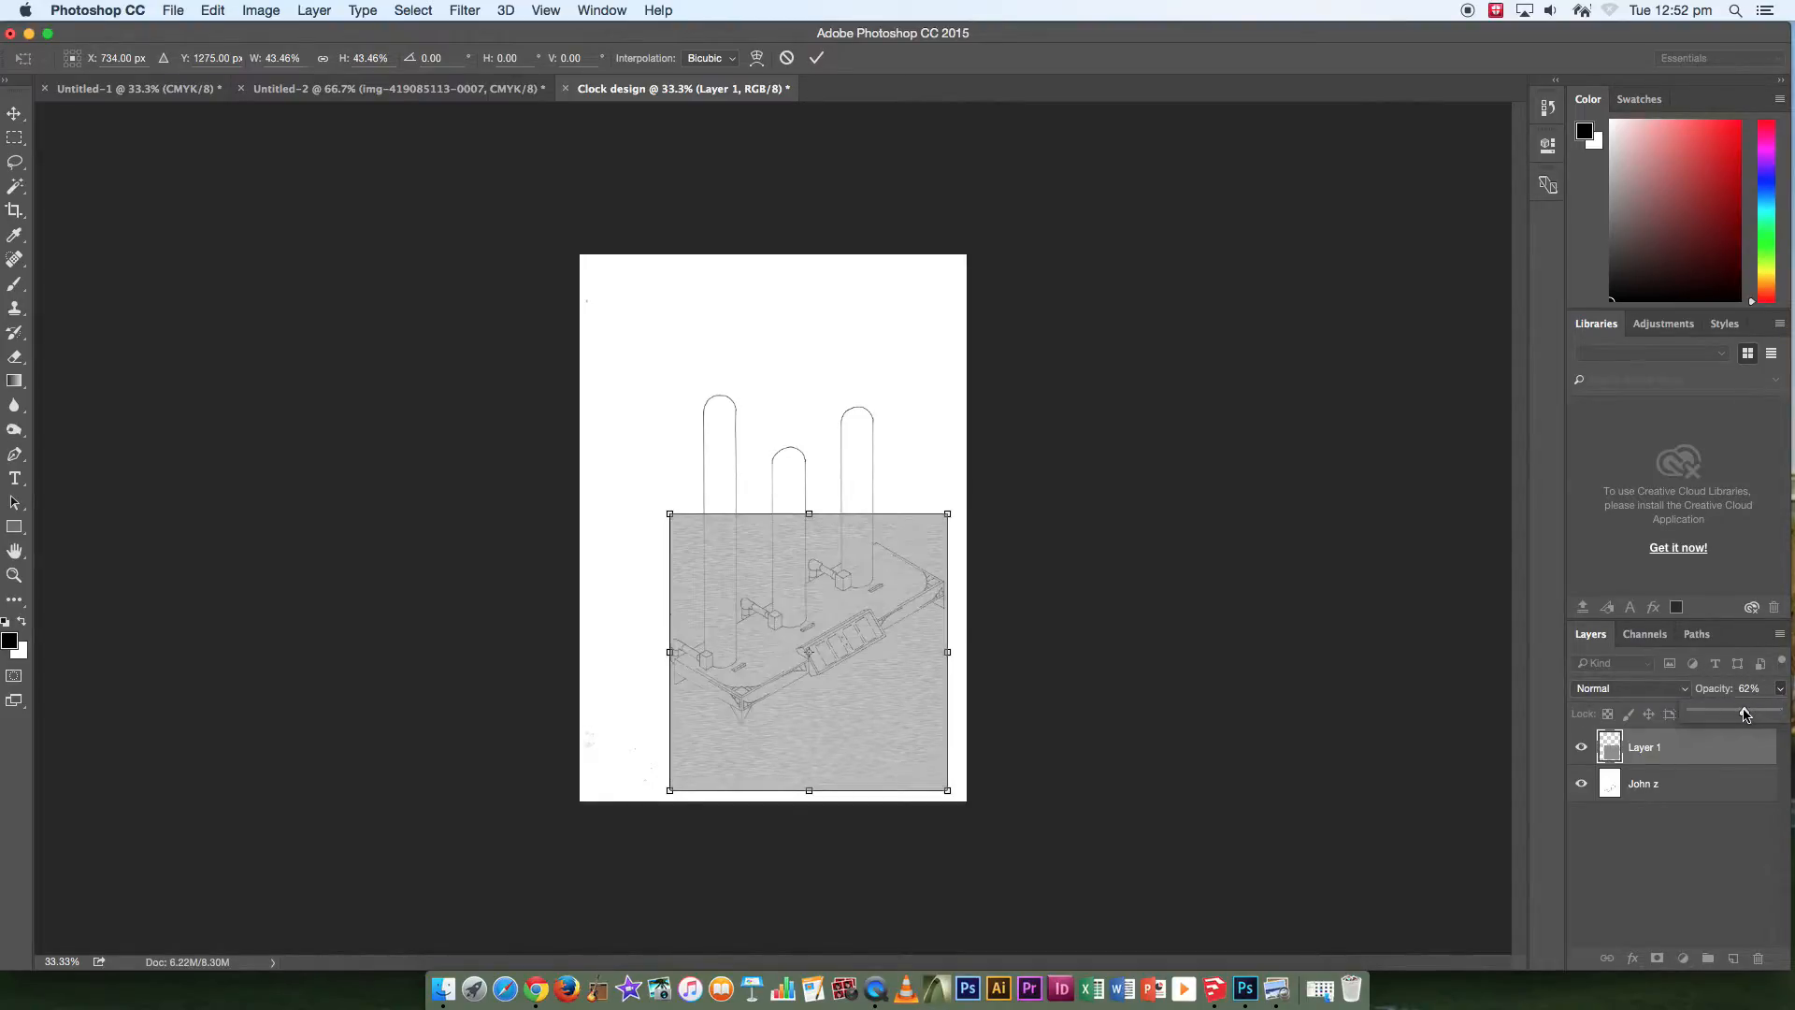
key("super+plus")
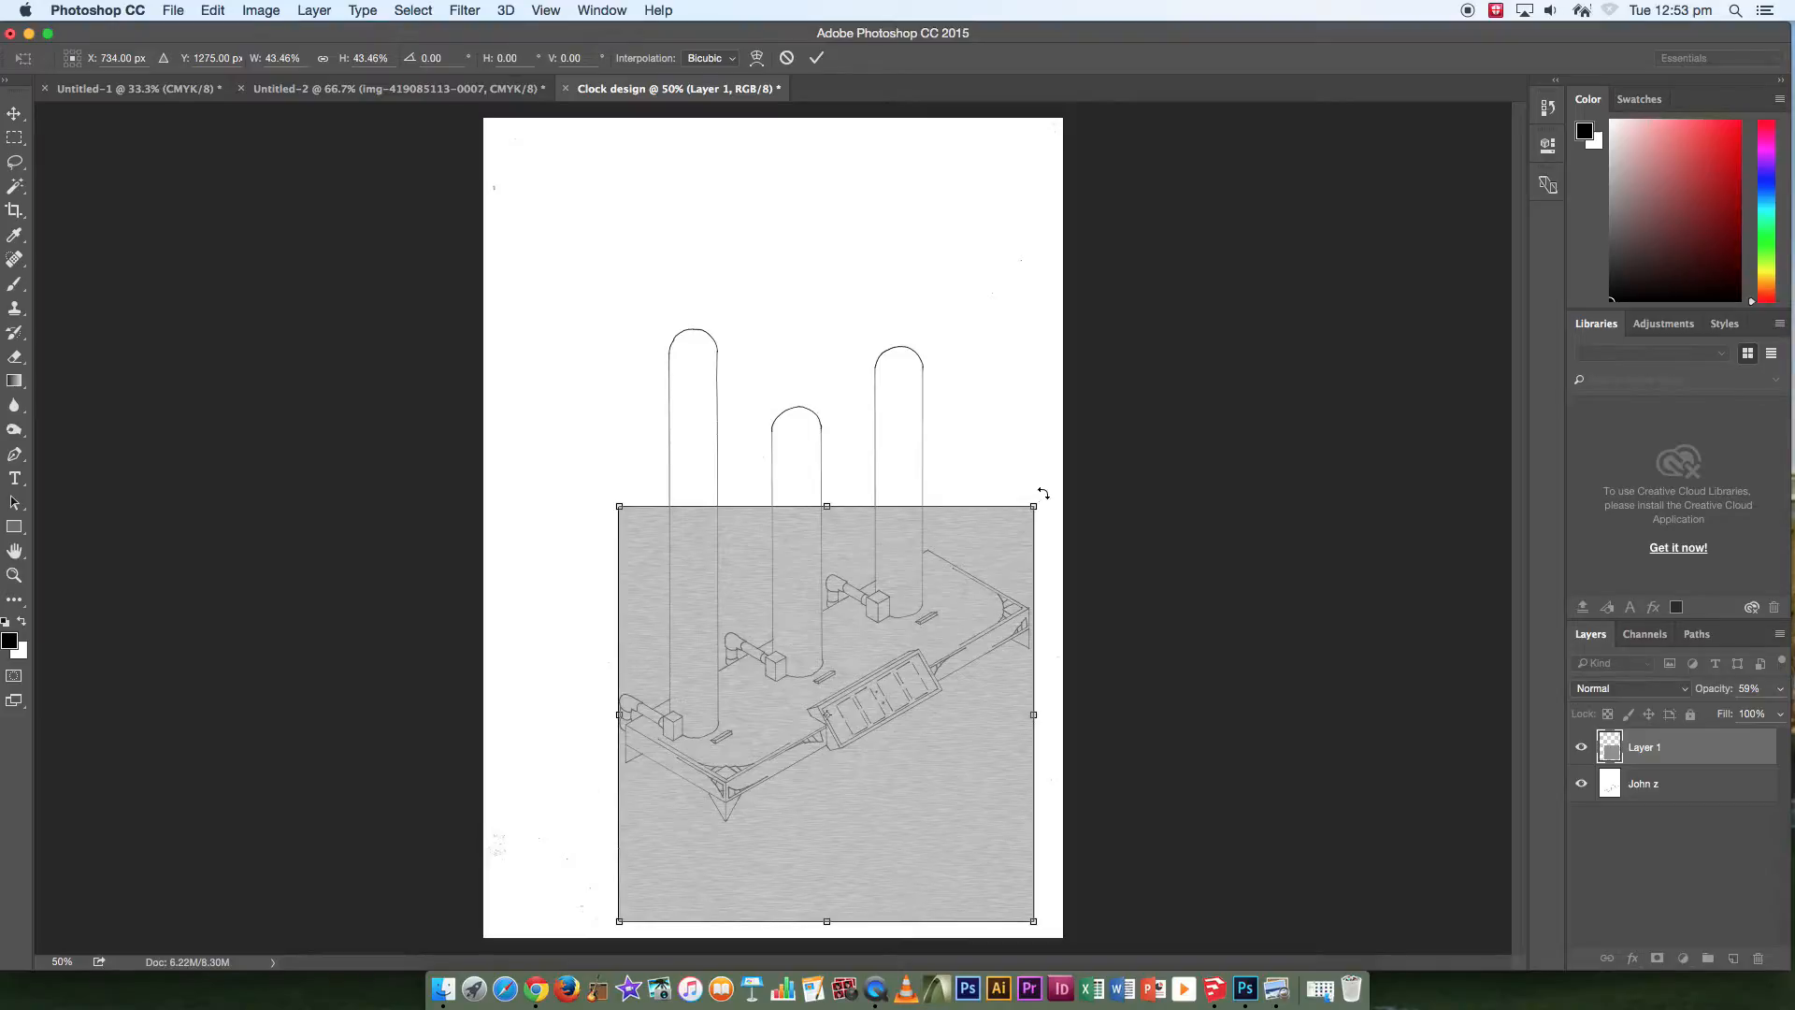
Rotate the texture about -30° and align its upper edge with the back edge of the clock's base, applying the transform.
left_click_drag(1042, 491, 870, 434)
left_click_drag(832, 639, 946, 722)
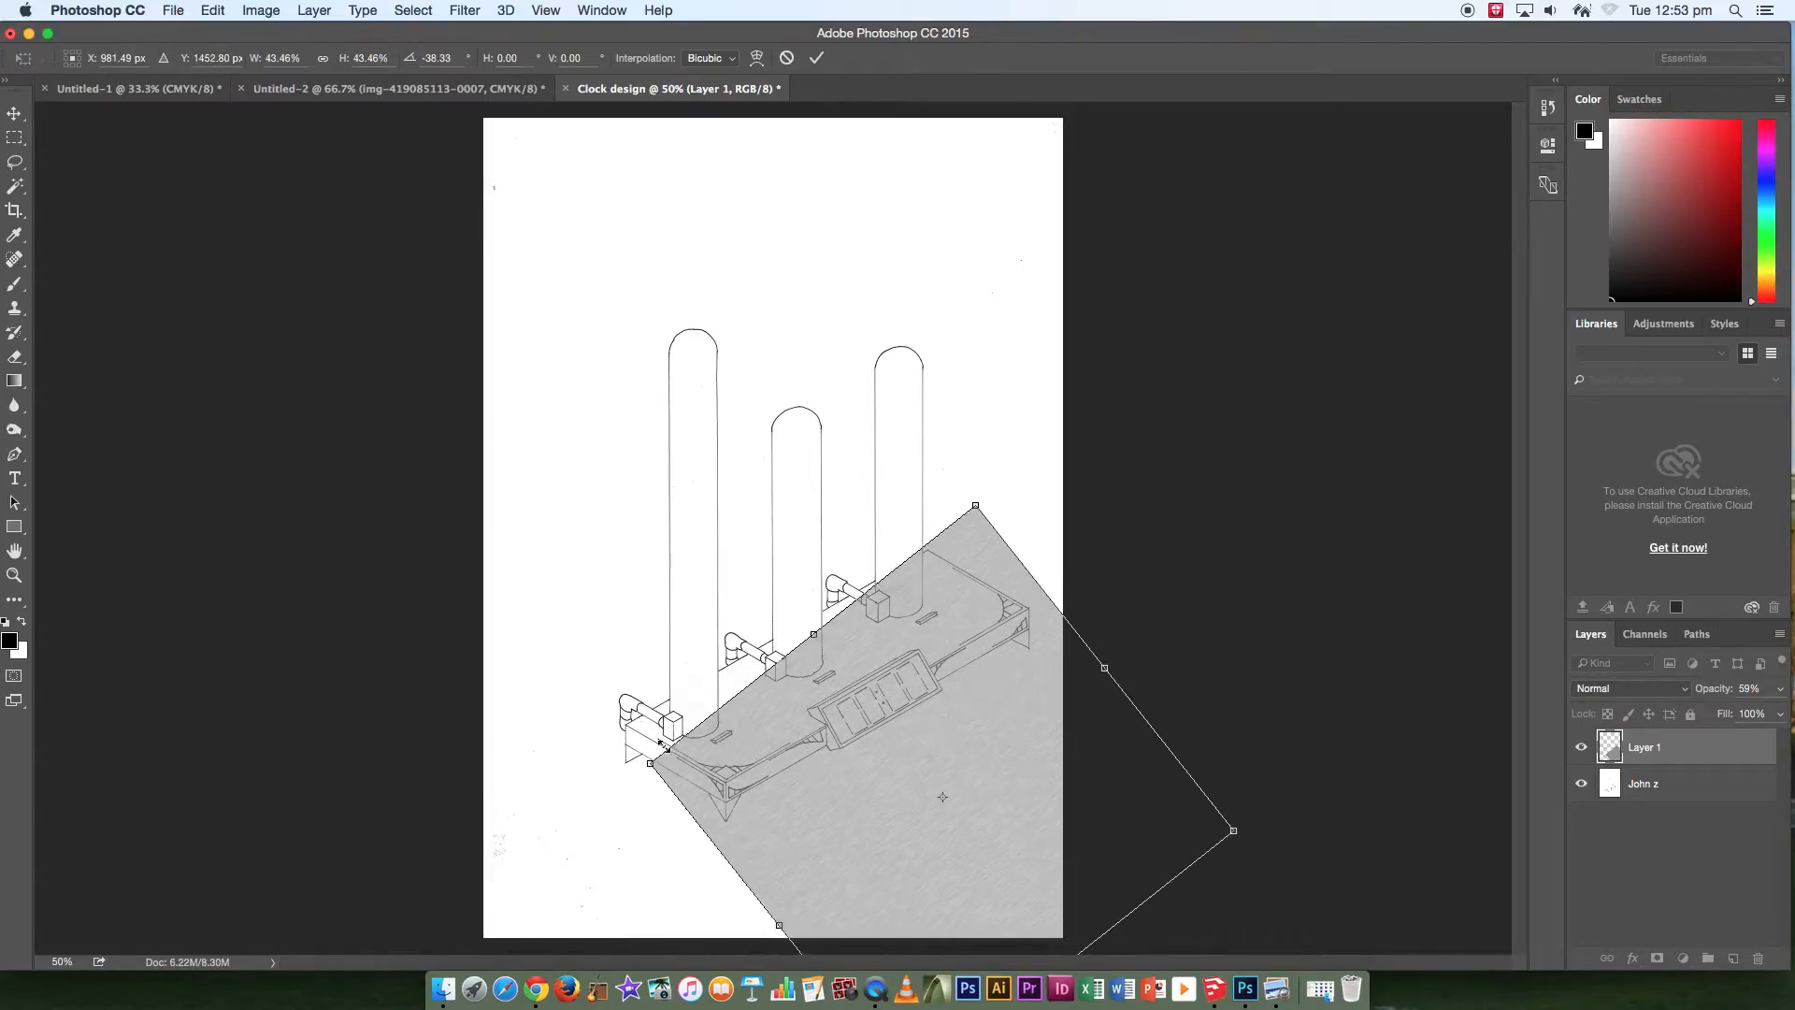
left_click_drag(636, 762, 623, 722)
left_click_drag(775, 748, 753, 741)
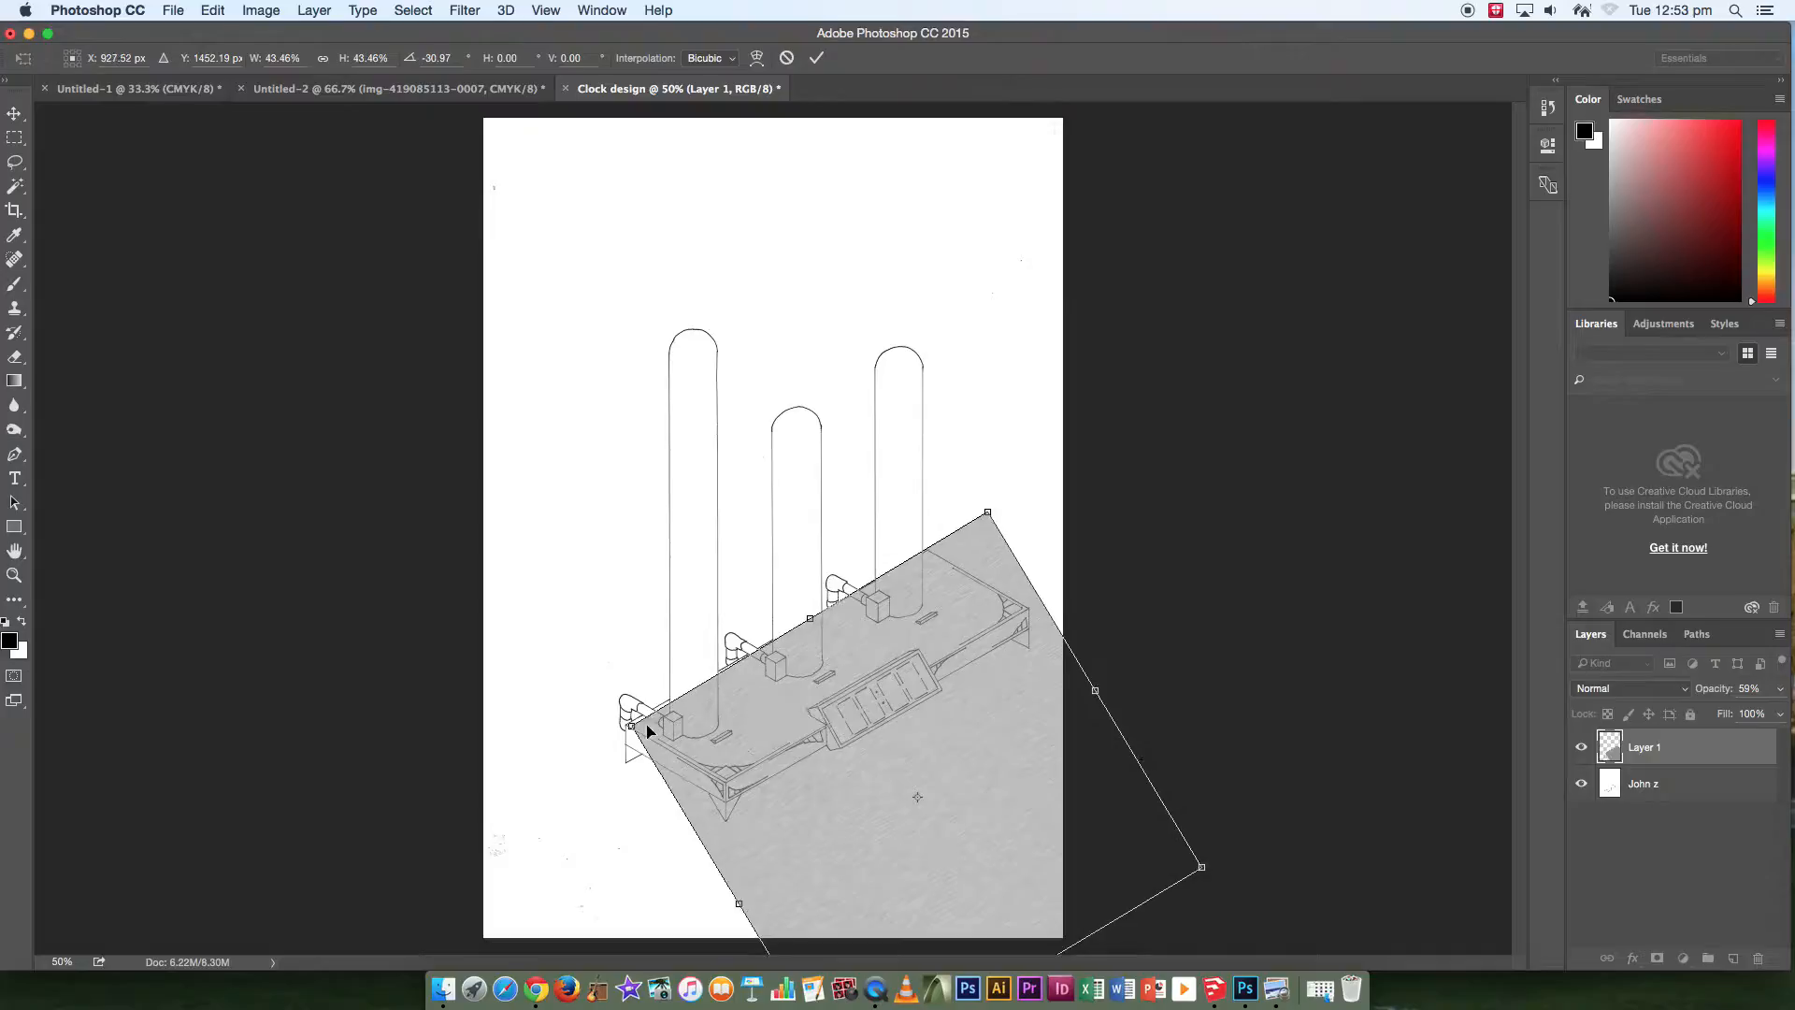
left_click_drag(619, 716, 617, 708)
left_click_drag(733, 741, 718, 746)
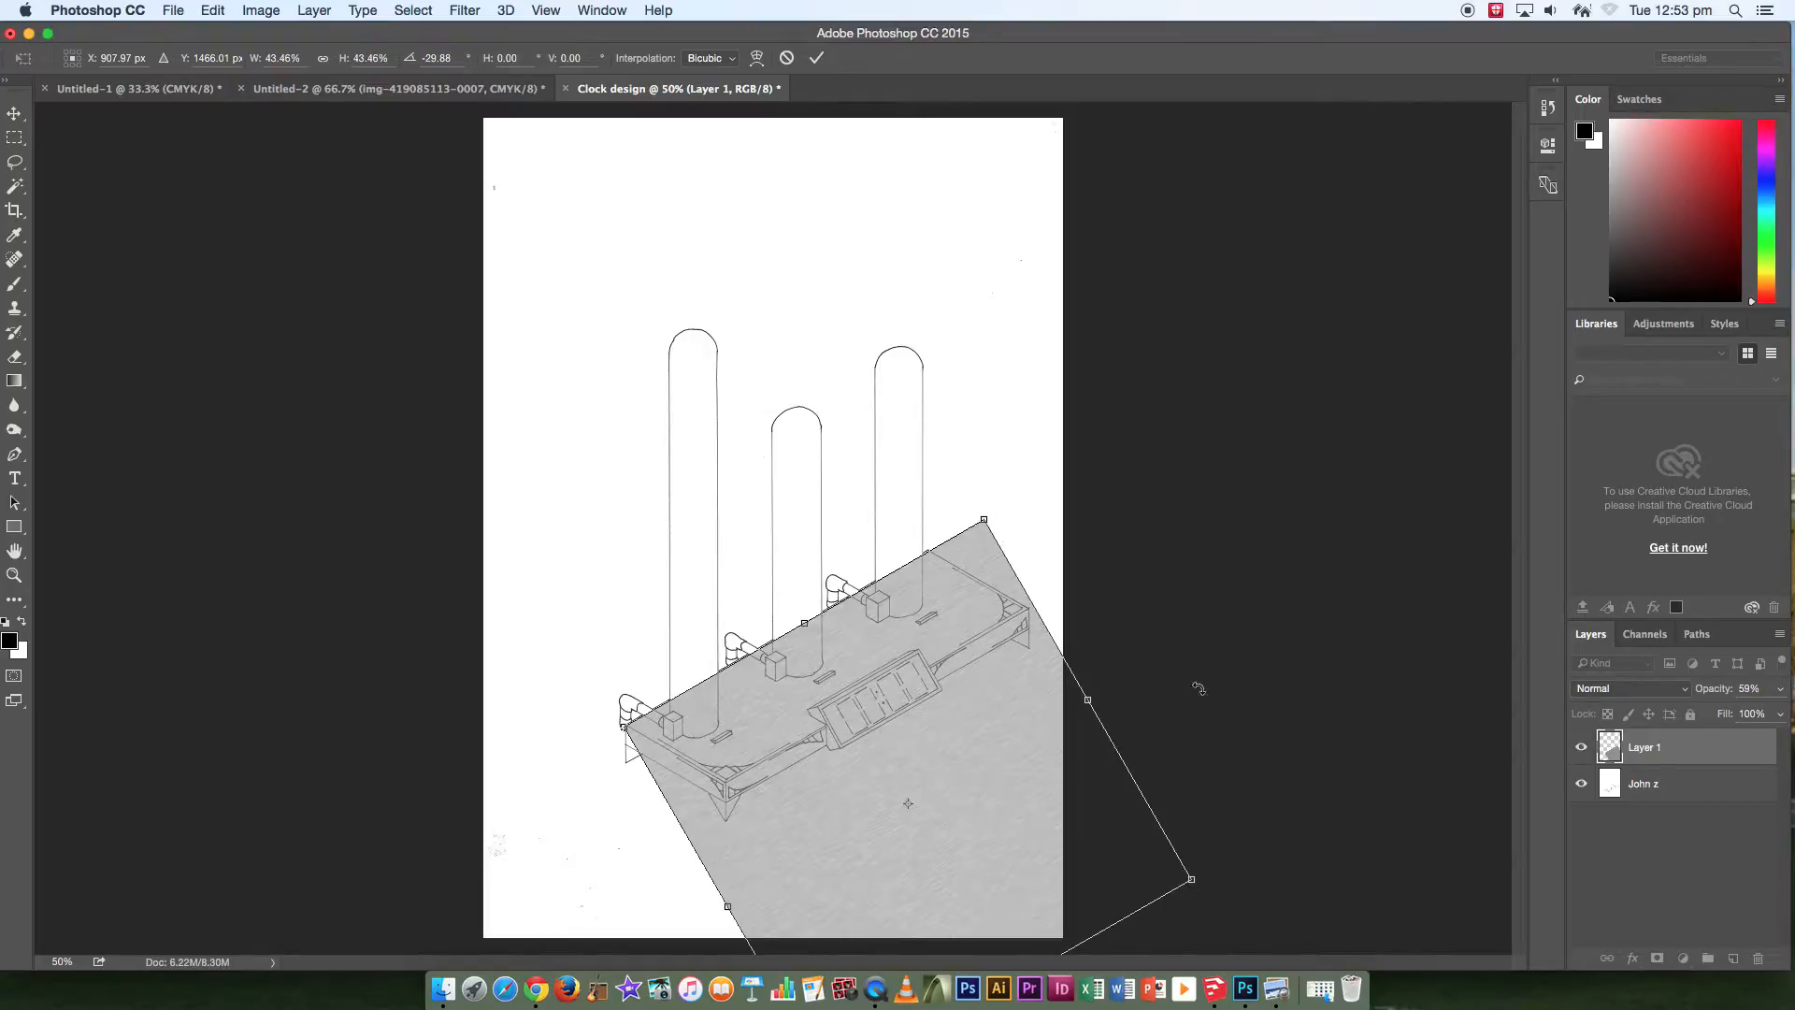
key("Return")
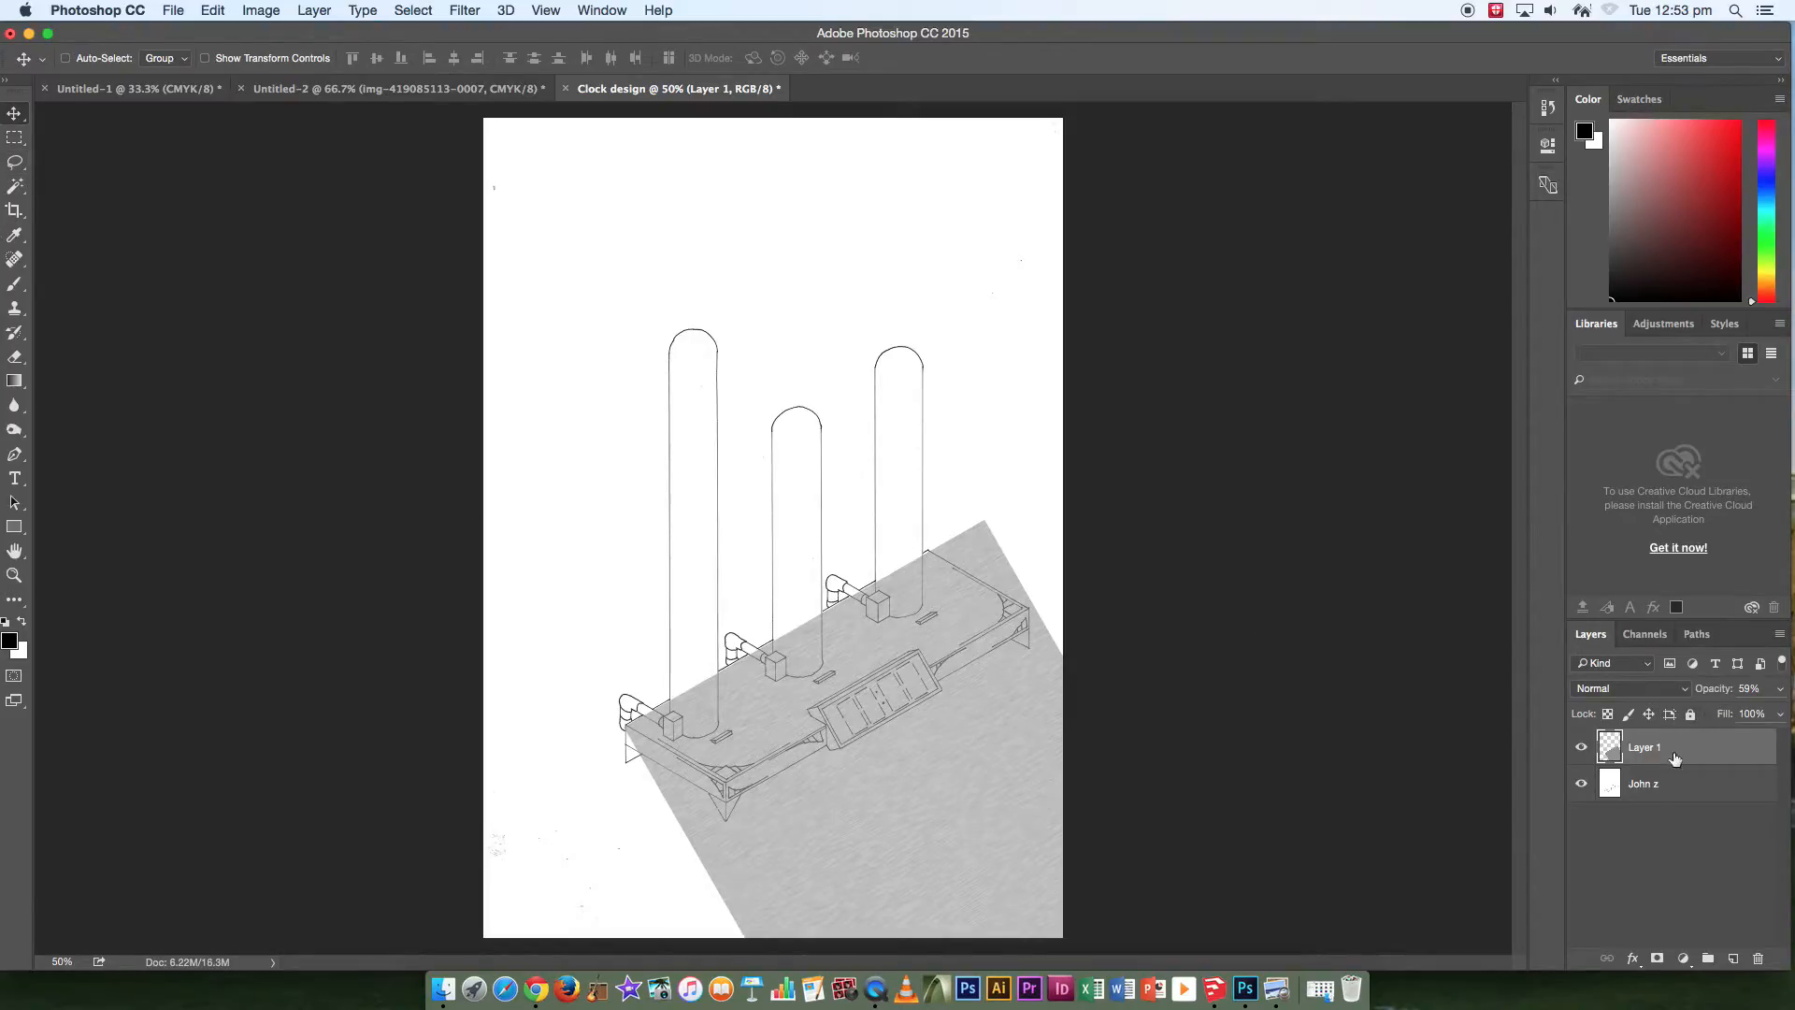
Skew the brushed metal layer horizontally by about 20° over the clock's base and raise the lower corners of its bounding box.
left_click(221, 15)
mouse_move(264, 411)
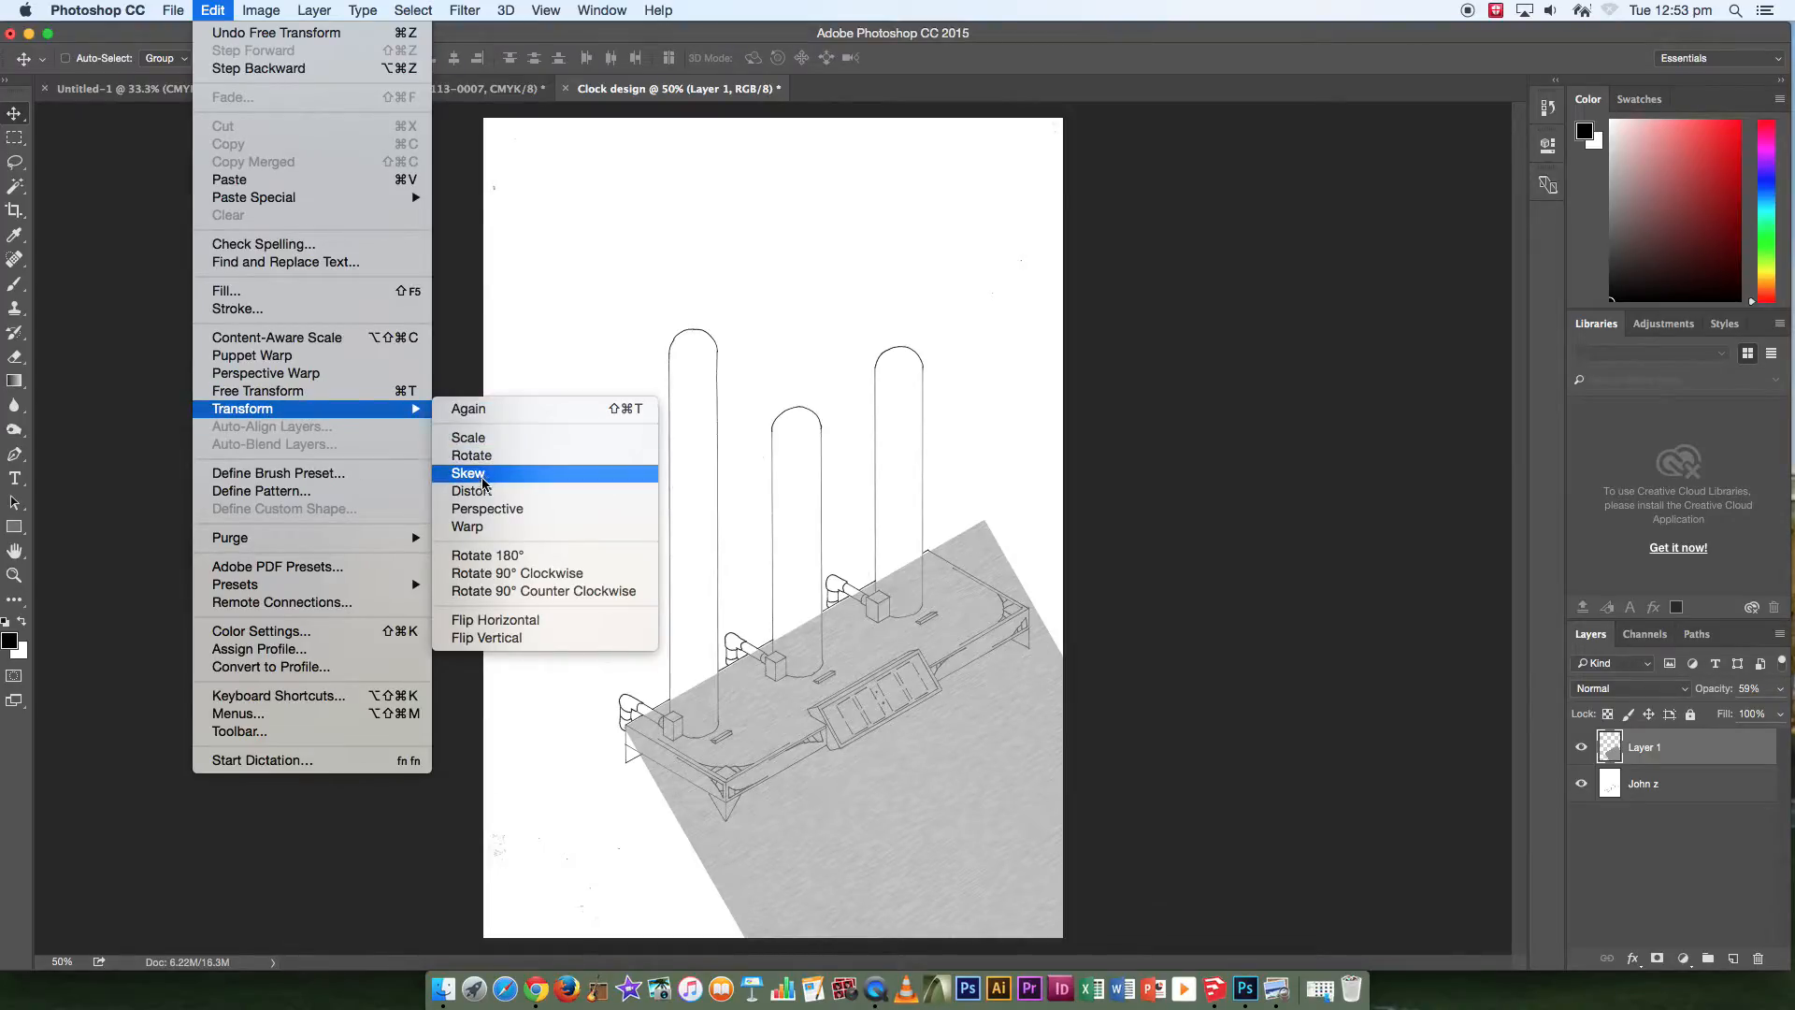
left_click(484, 478)
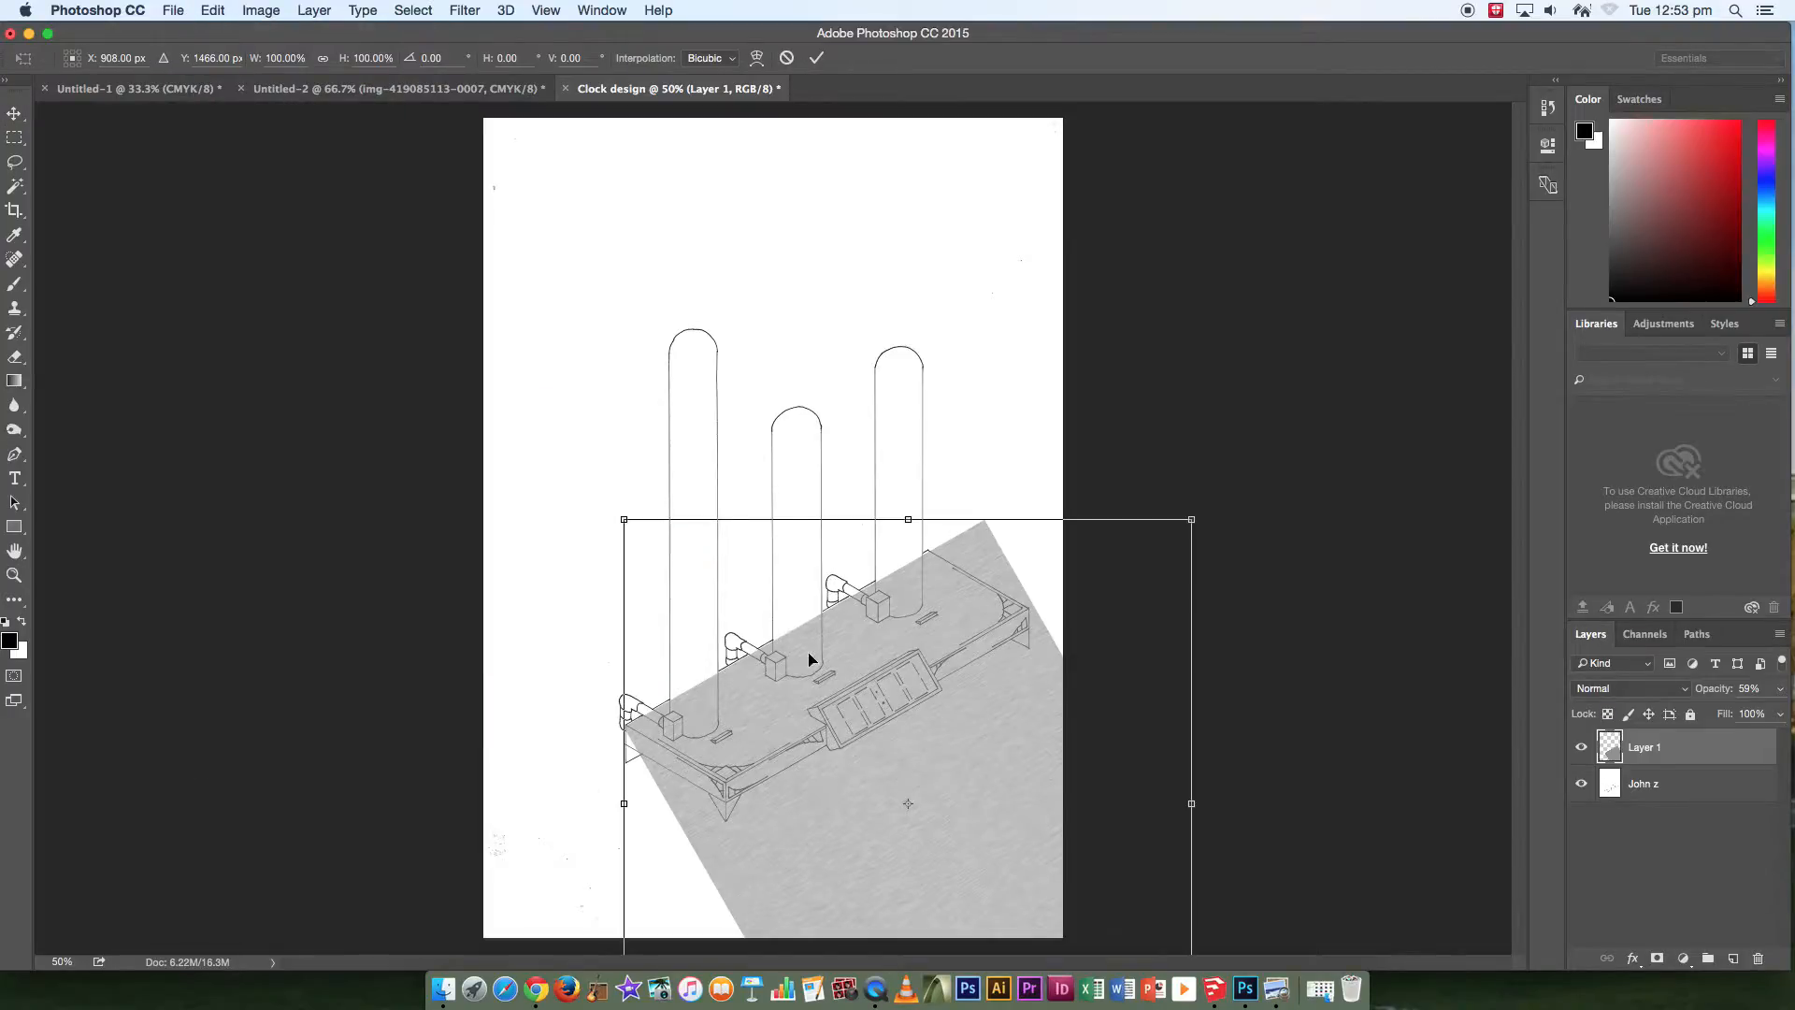
key("super+minus")
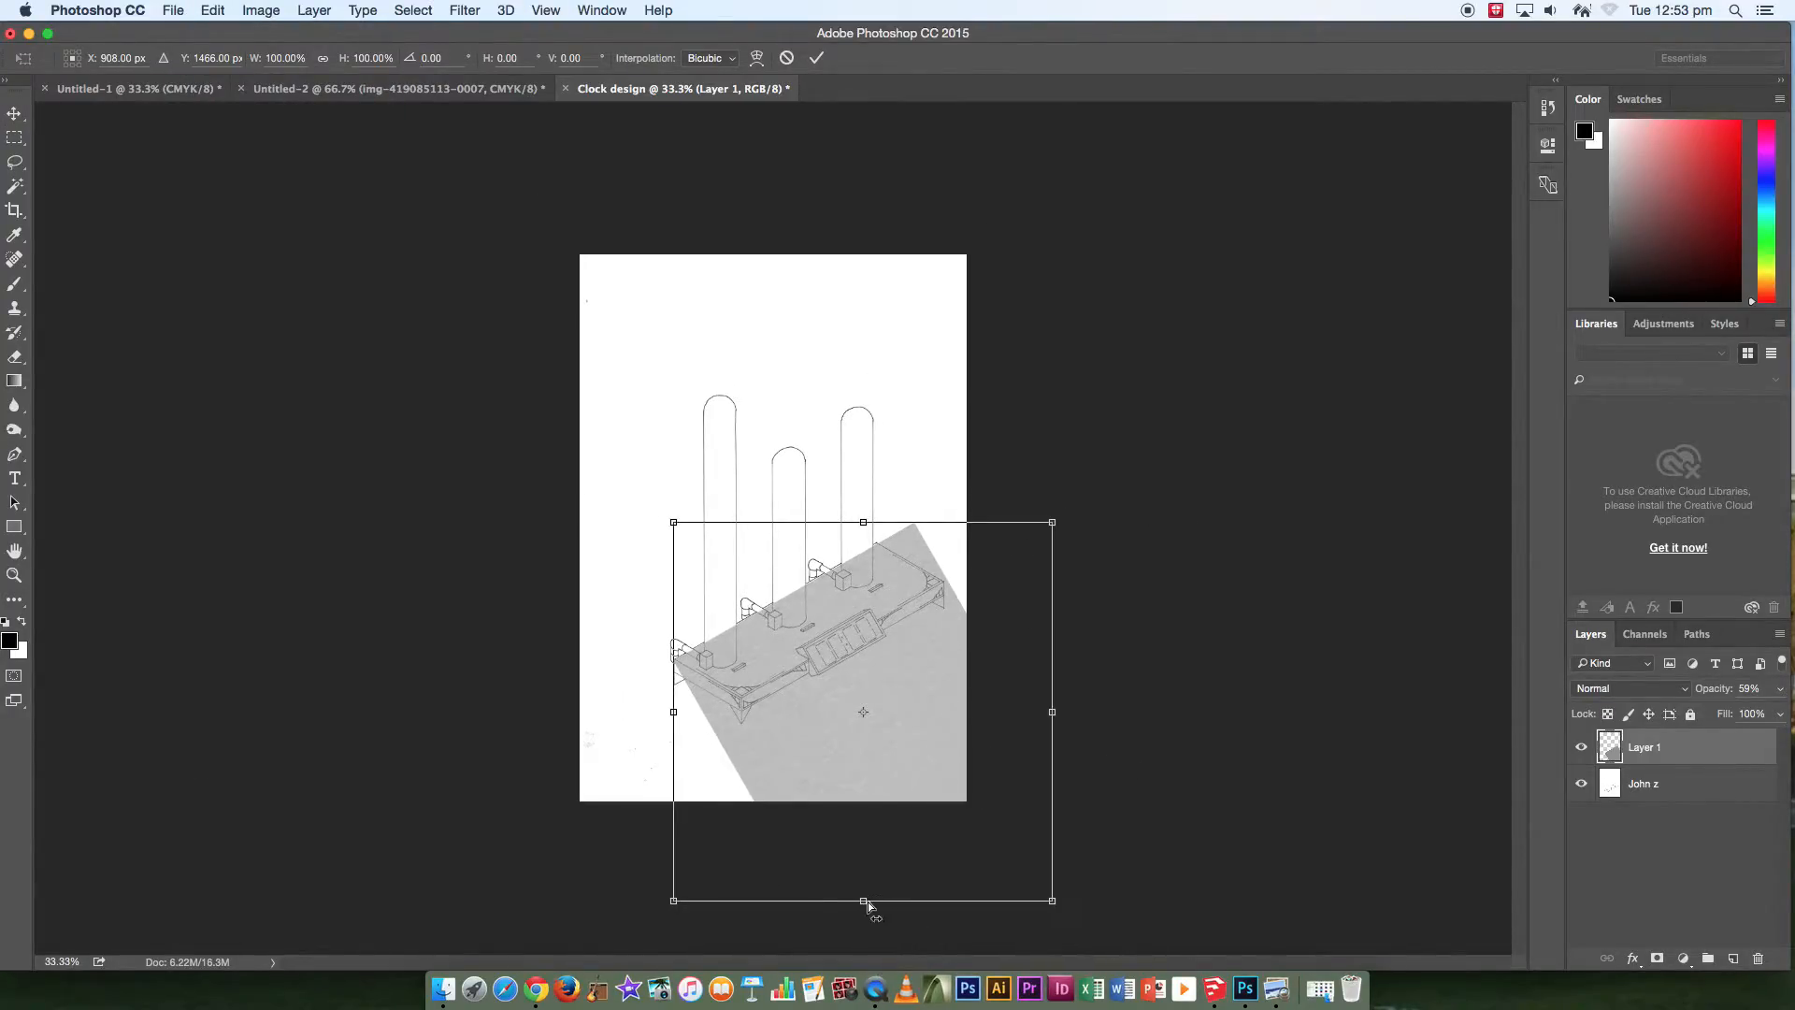
left_click_drag(866, 901, 995, 853)
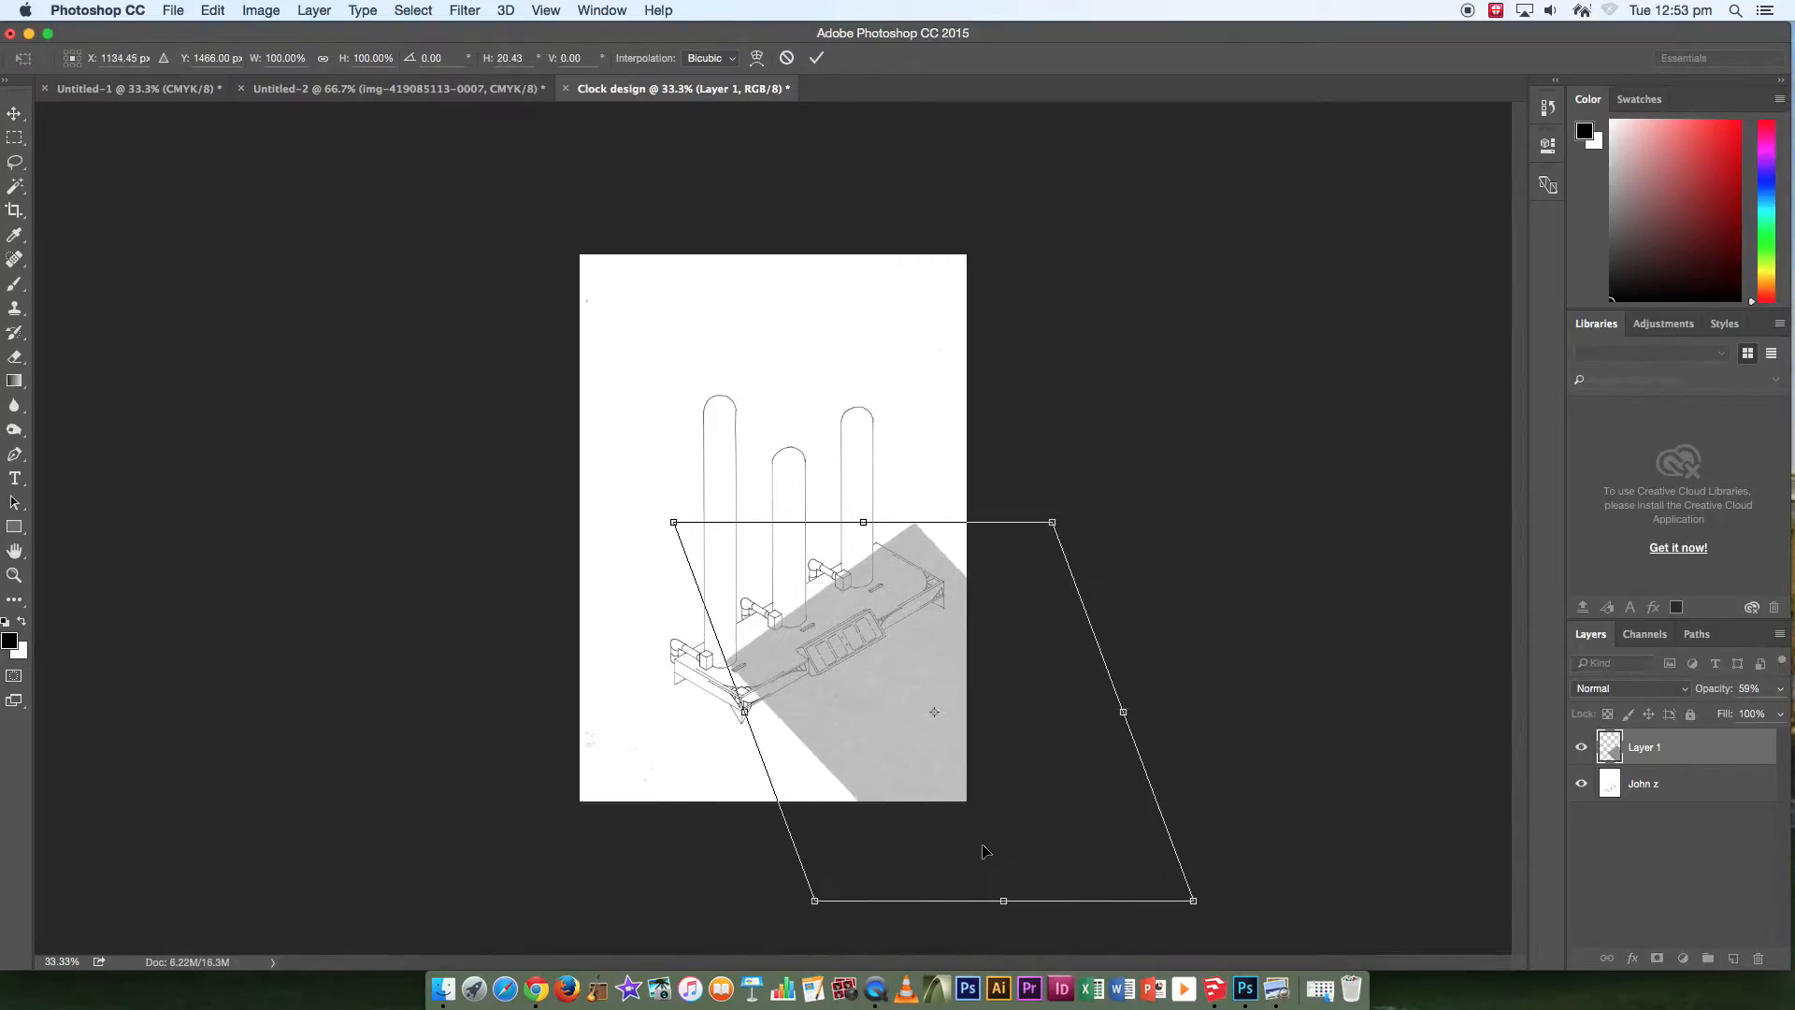
left_click_drag(860, 754, 819, 753)
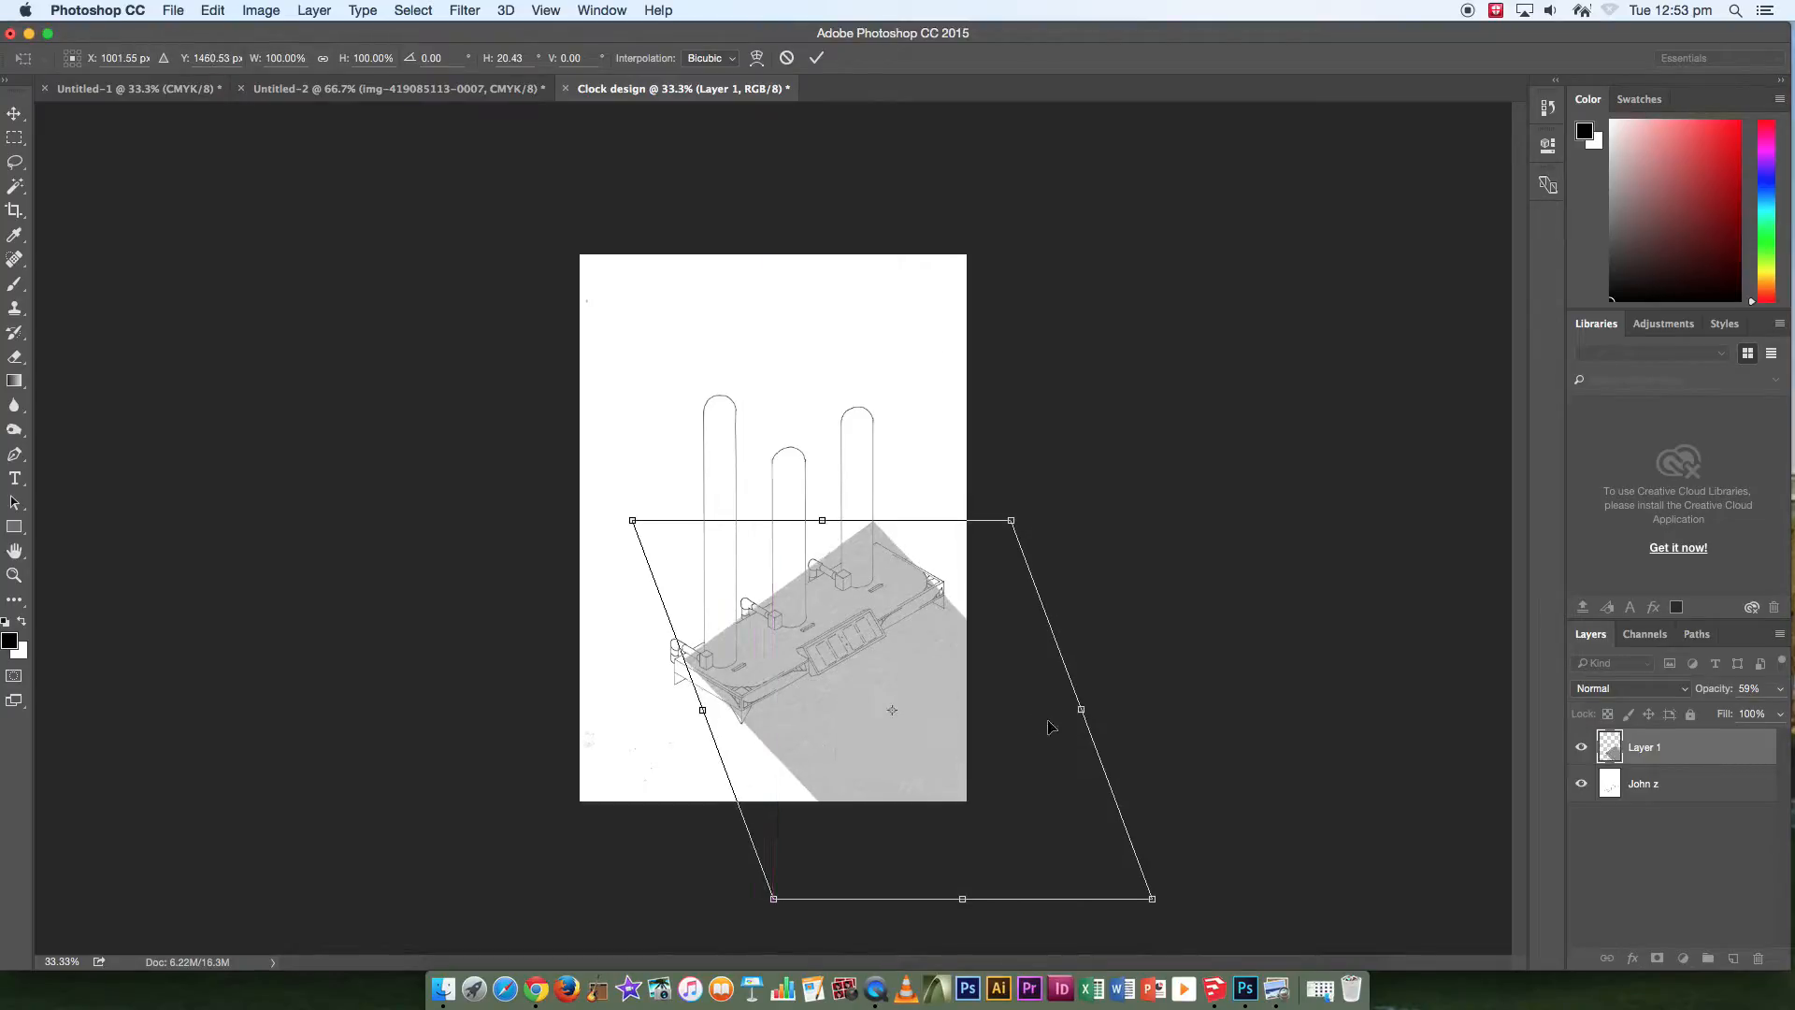
left_click_drag(1155, 904, 1142, 853)
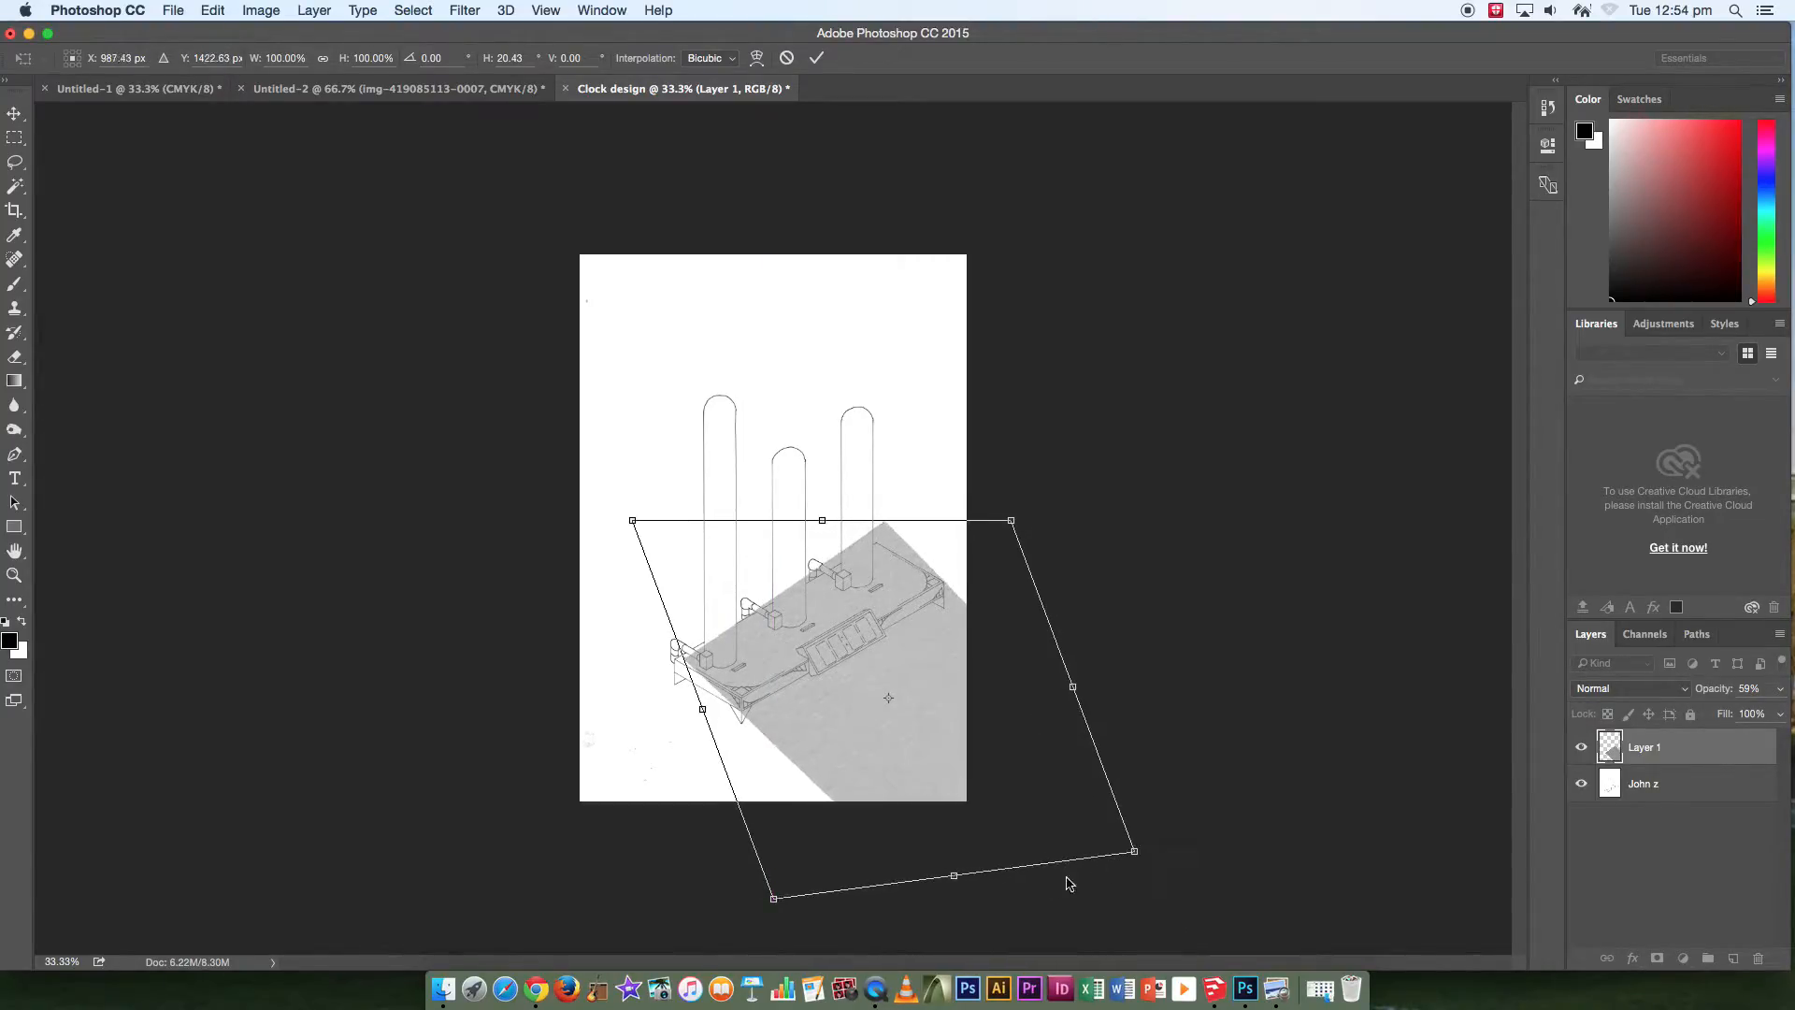
left_click_drag(774, 902, 718, 858)
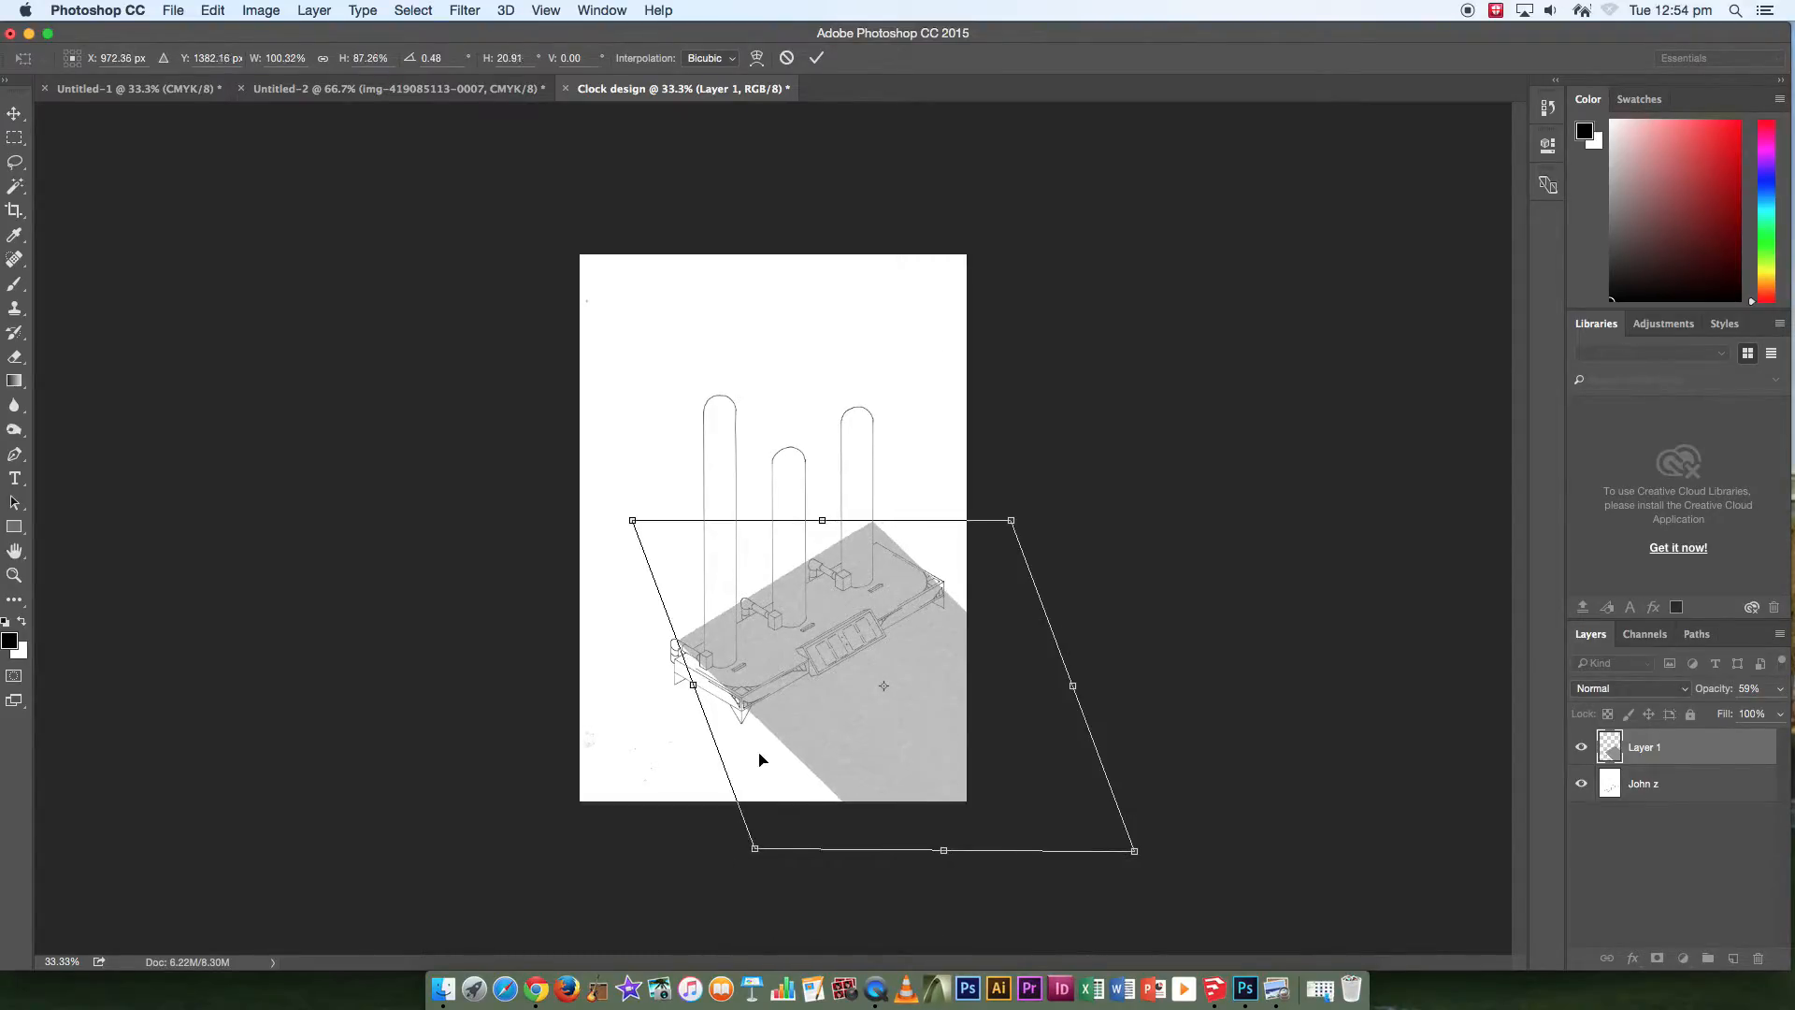
Increase the texture's horizontal skew to about 31° and adjust its lower corners to follow the slant of the clock's base.
left_click_drag(818, 730, 816, 749)
left_click_drag(942, 871, 964, 865)
left_click_drag(1157, 872, 1148, 854)
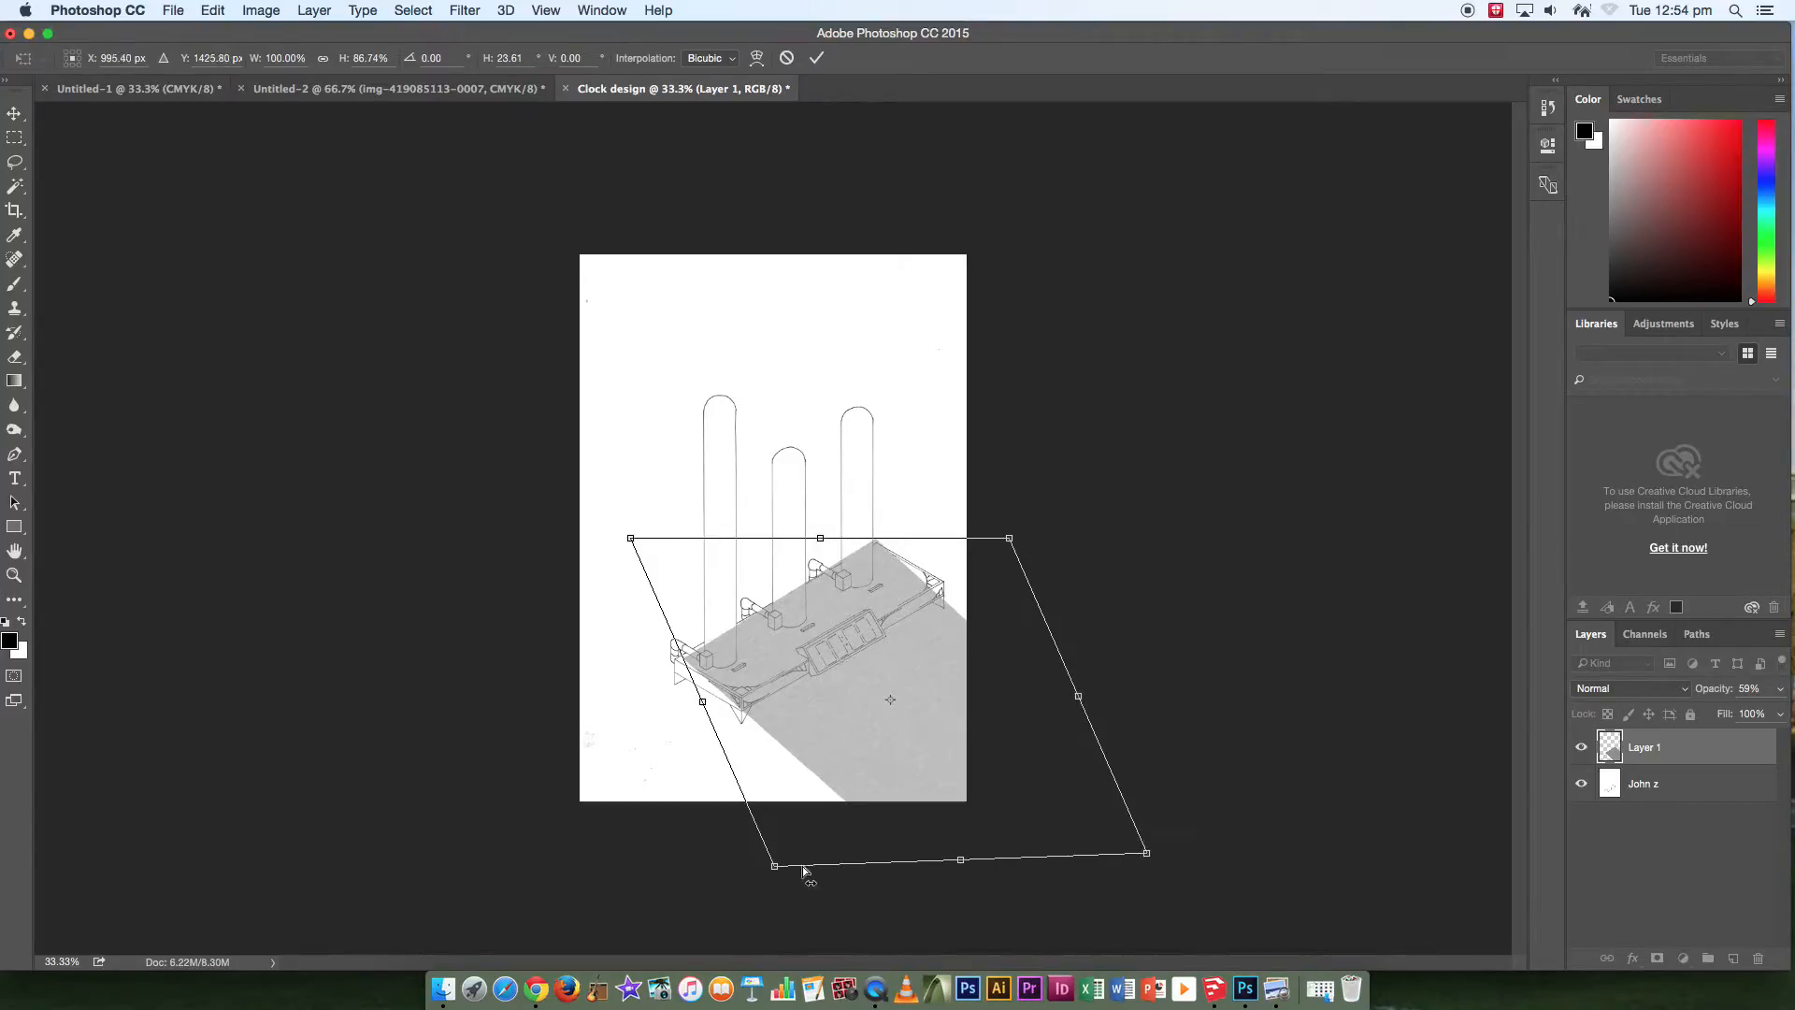
left_click_drag(775, 868, 823, 842)
left_click_drag(1148, 857, 1115, 847)
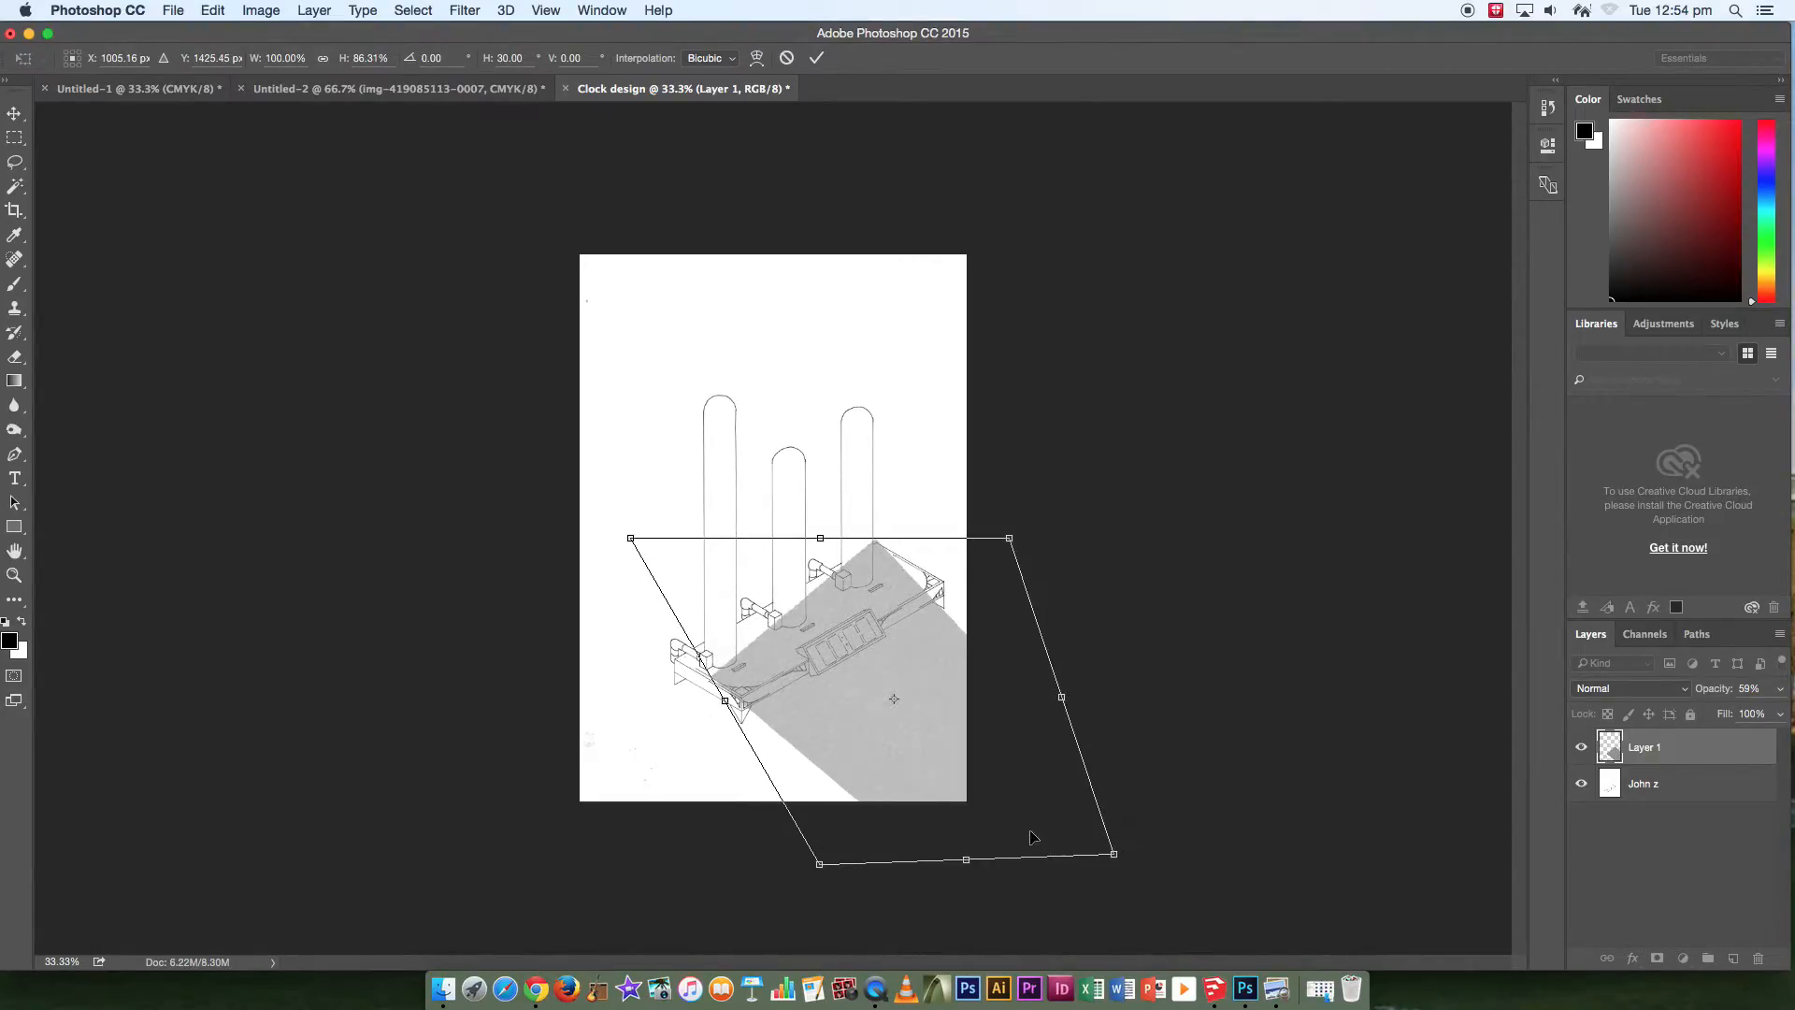
key("super+plus")
key("super+minus")
mouse_move(970, 865)
left_mouse_down()
mouse_move(974, 846)
mouse_move(978, 860)
left_mouse_up()
left_click_drag(1123, 857, 1103, 809)
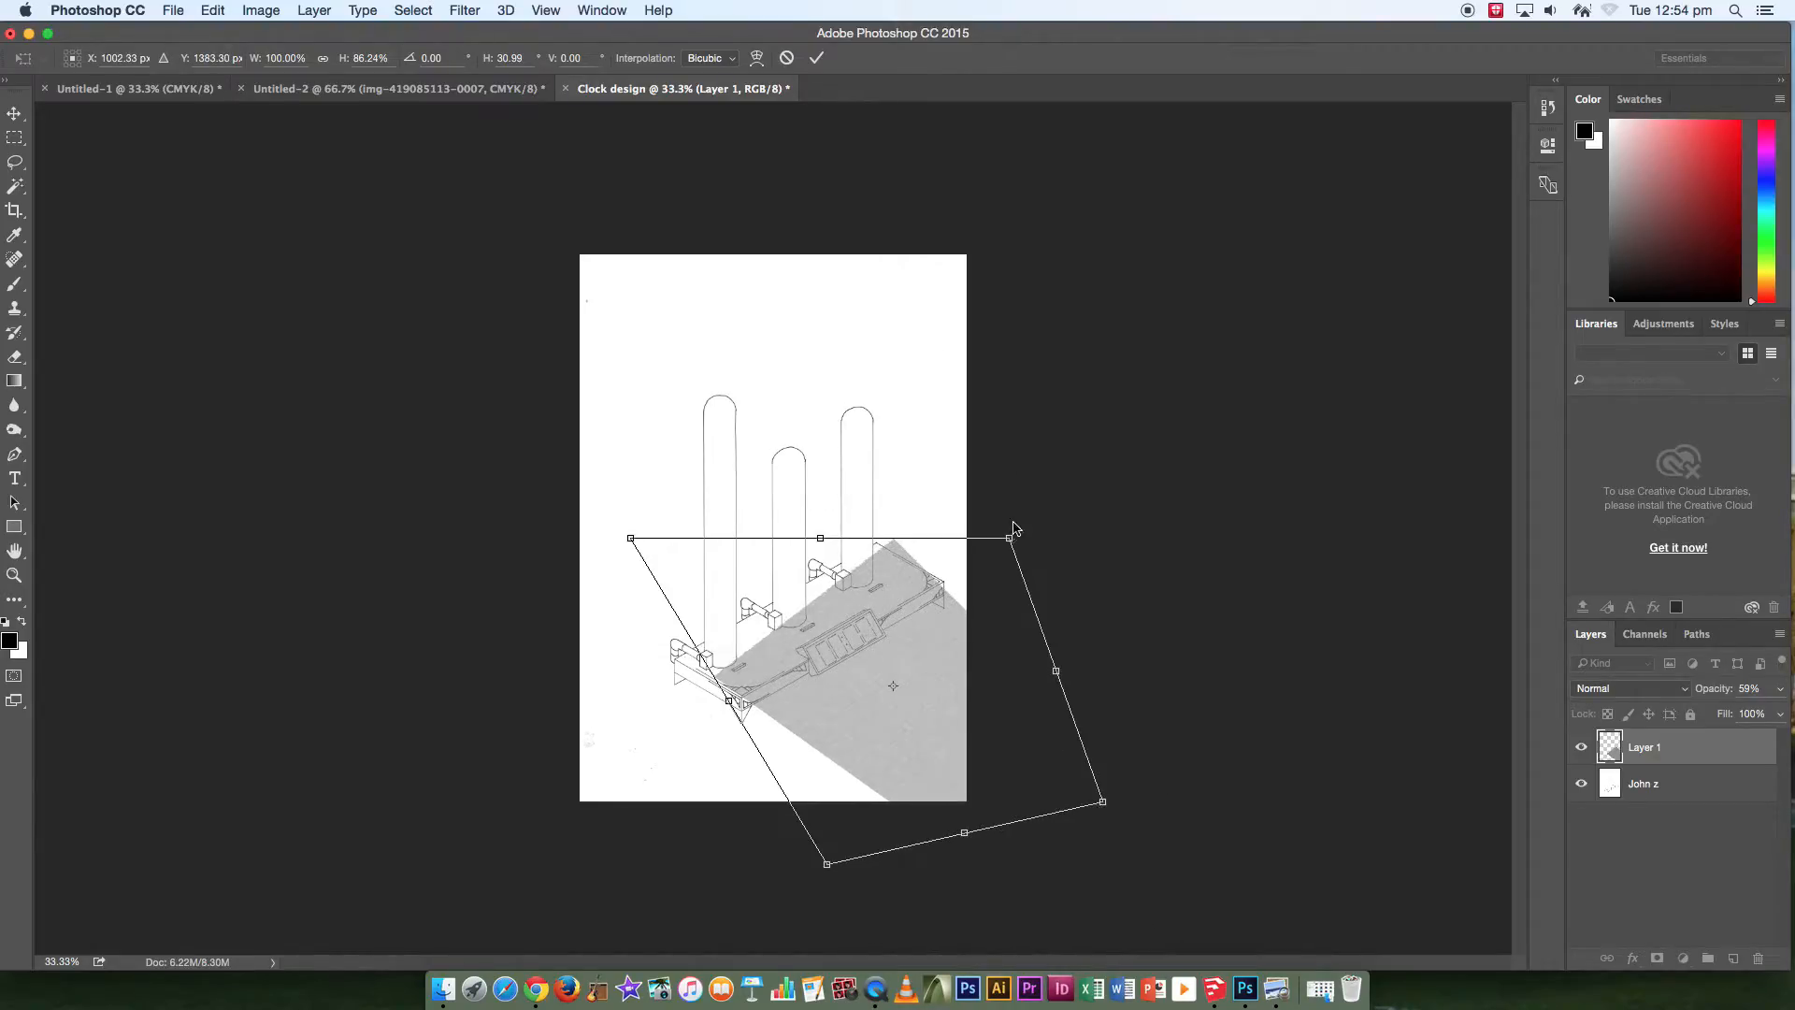
Narrow the texture's upper edge to about 94% width, raise its lower corners, and shift it toward the base's near-left end.
left_click_drag(1010, 540, 986, 538)
left_click_drag(1105, 806, 1096, 781)
left_click_drag(827, 865, 807, 830)
left_click_drag(783, 697, 754, 692)
Skew the texture's lower far-end corner outward and shift the texture so its top corner meets the base's far corner.
key("super+equal")
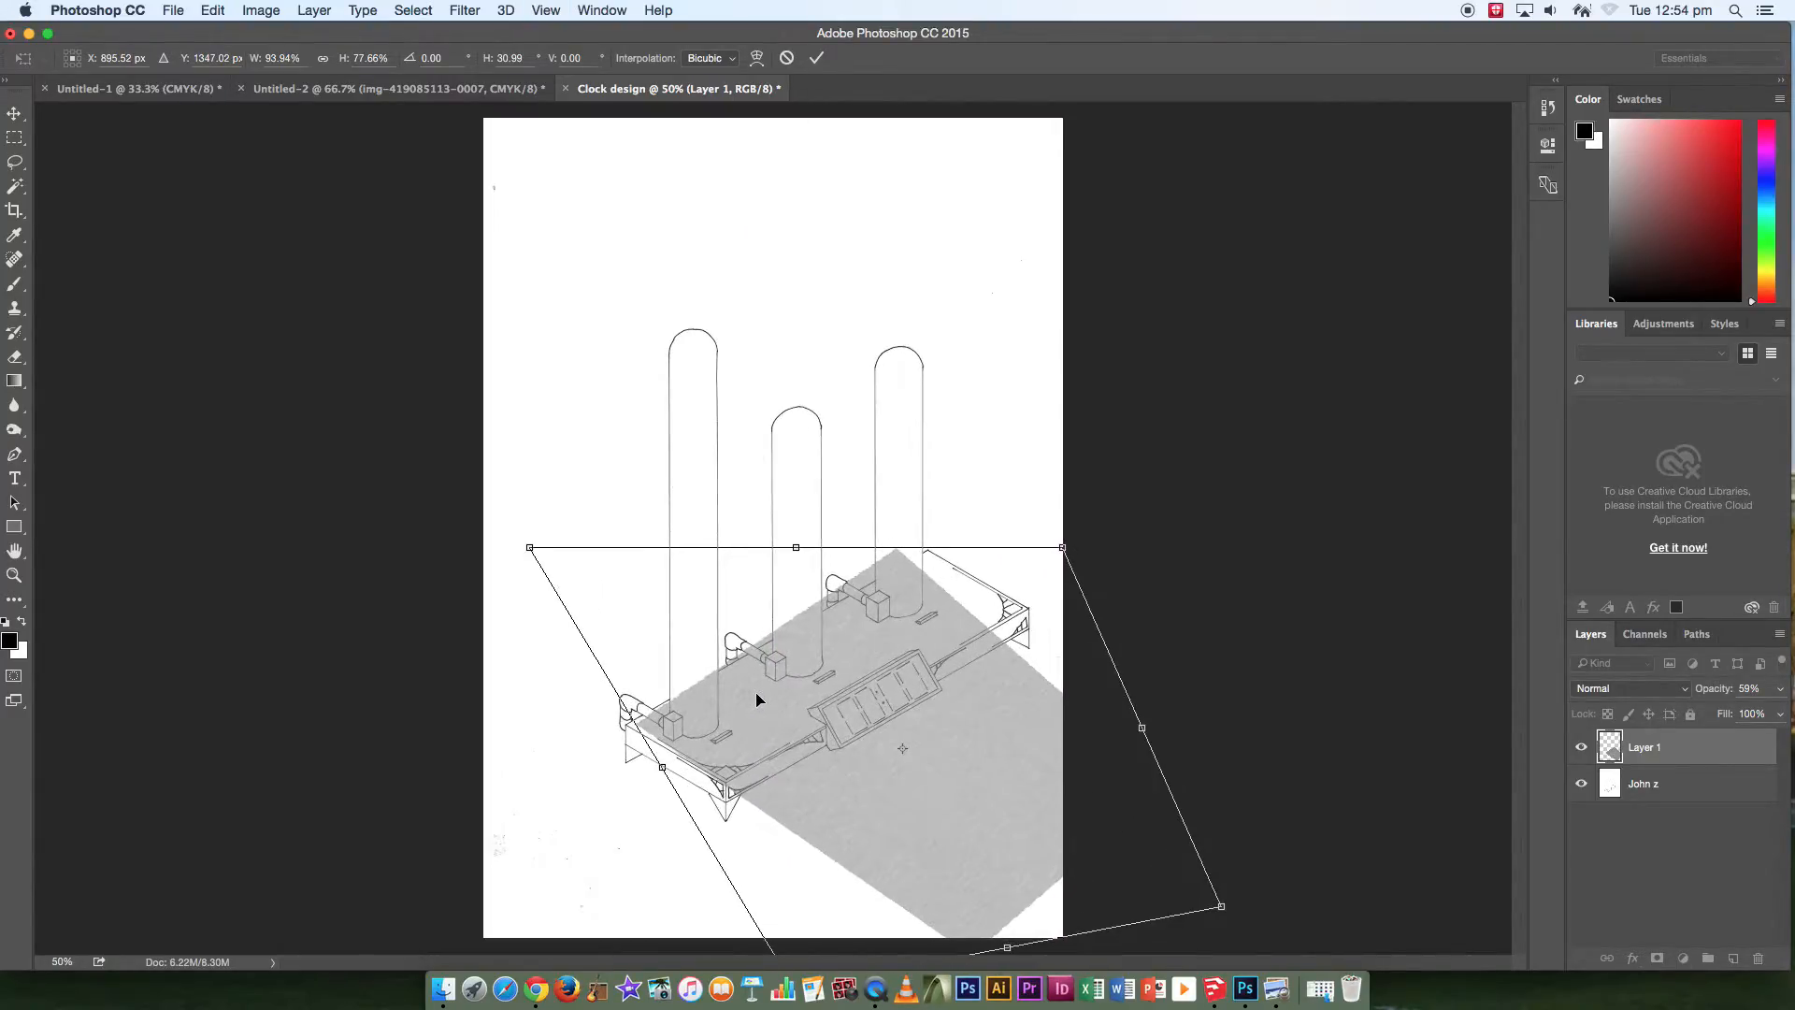
left_click_drag(1221, 909, 1274, 834)
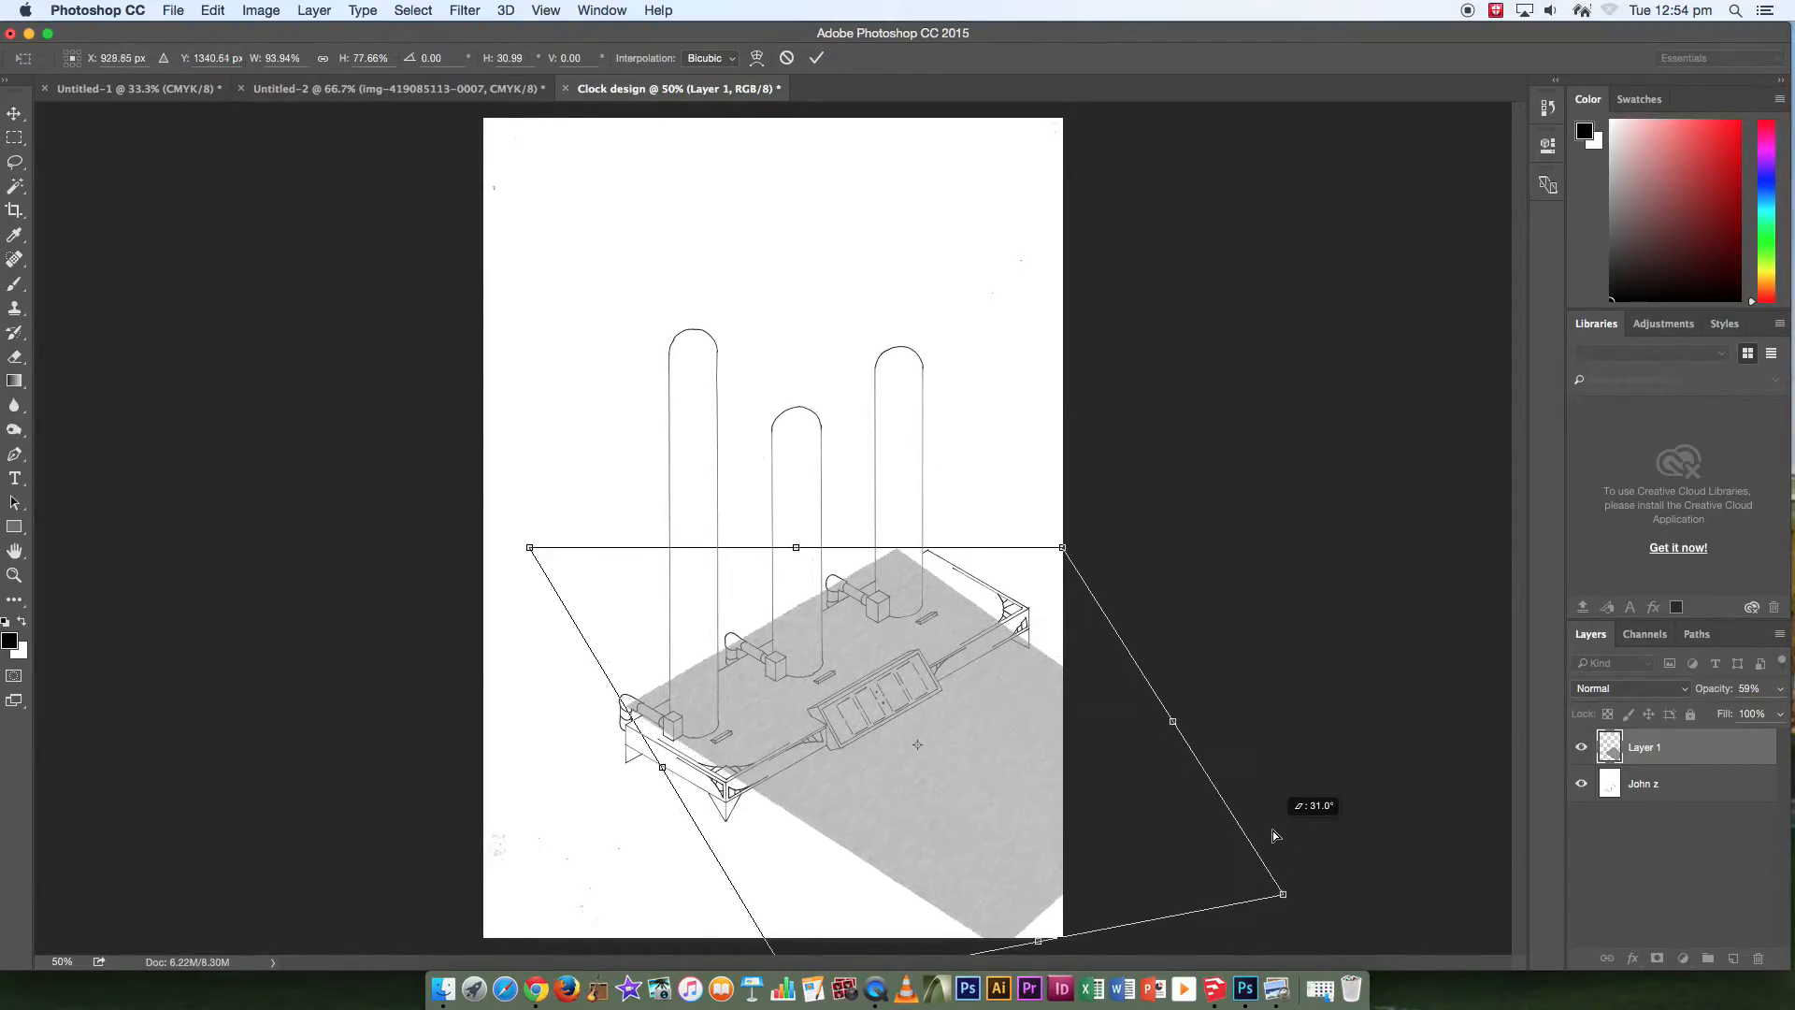
left_click_drag(930, 805, 967, 802)
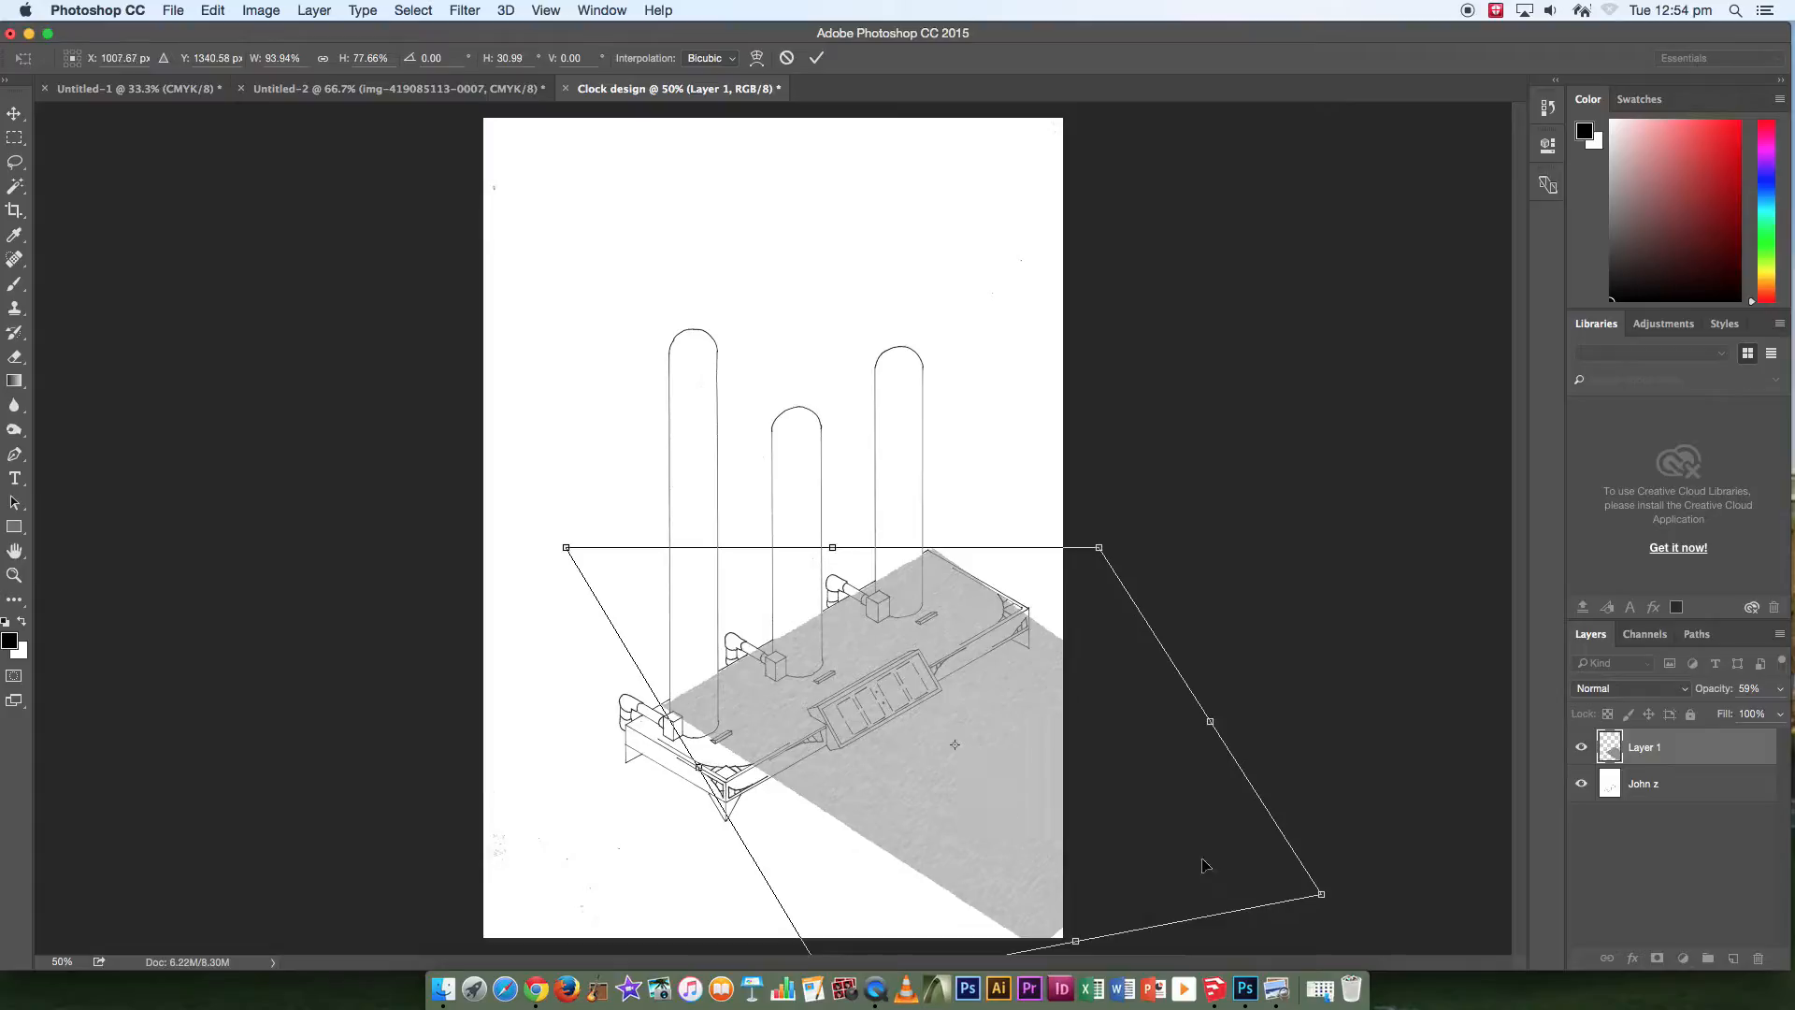
left_click_drag(1321, 896, 1311, 878)
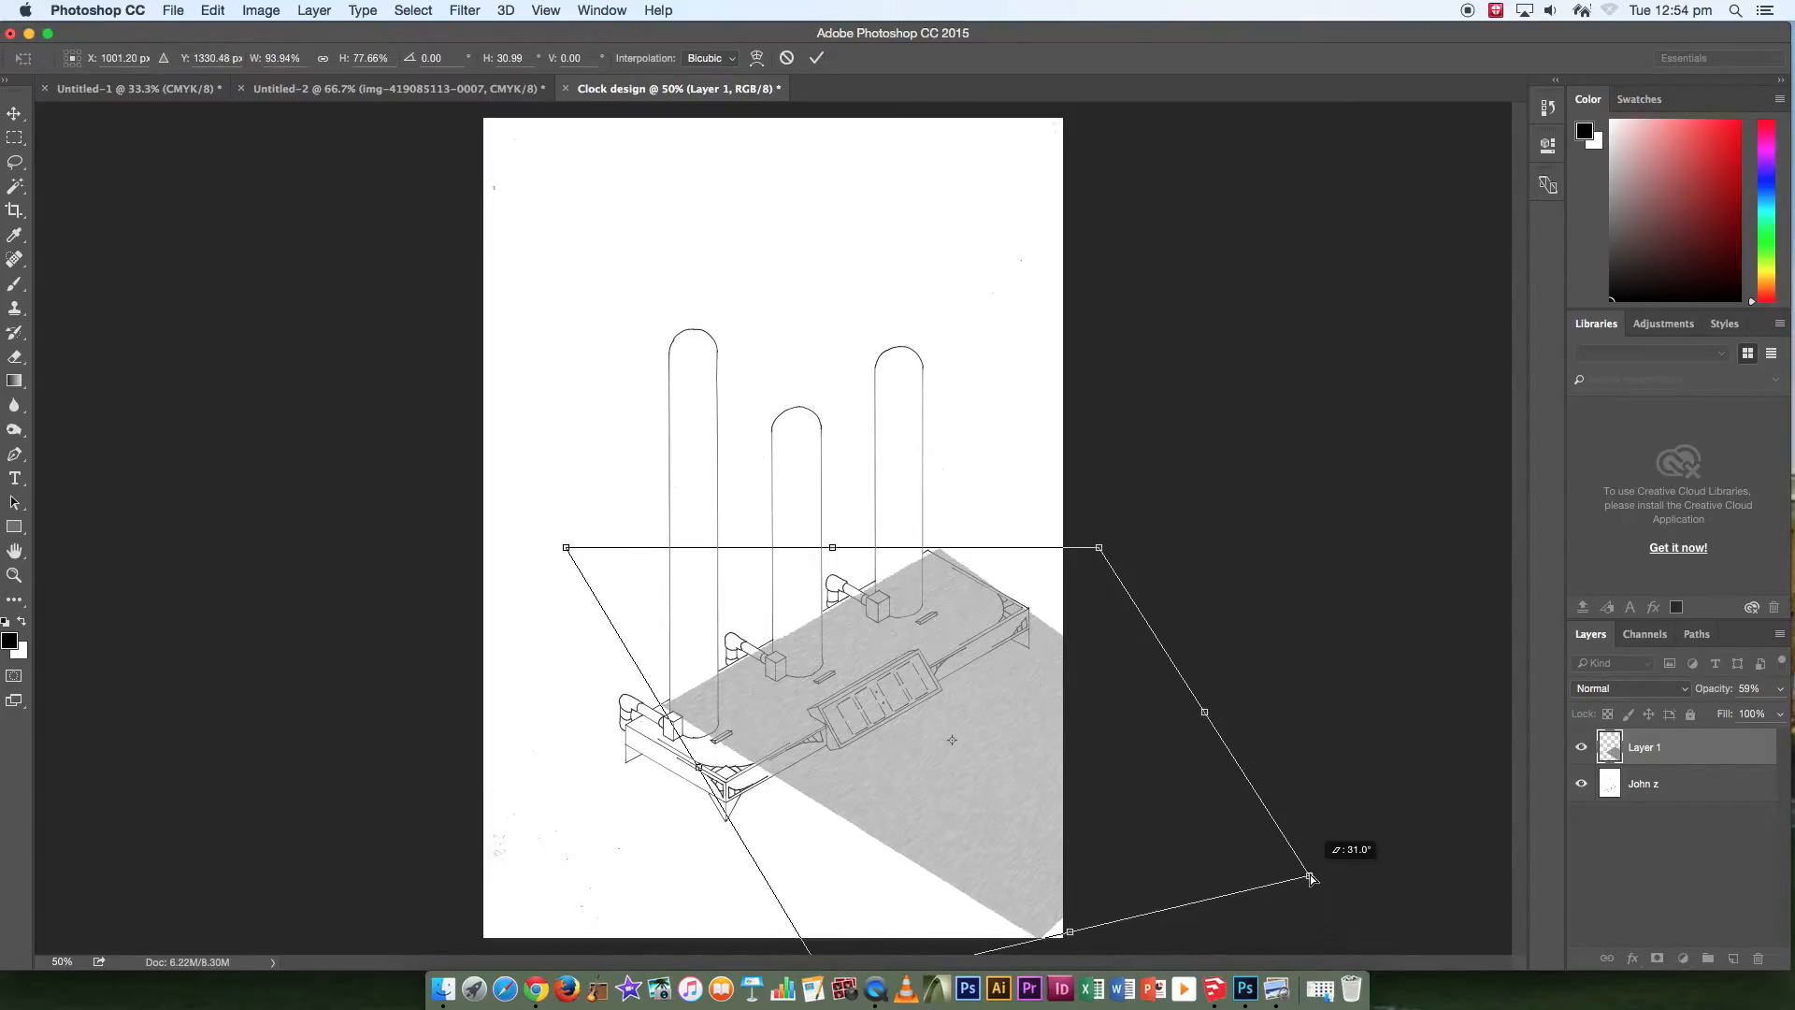
Narrow the texture's upper edge to about 89% width and raise its lower far-end corner to follow the slant of the base's end.
left_click_drag(1100, 551, 1087, 548)
left_click_drag(1310, 881, 1293, 847)
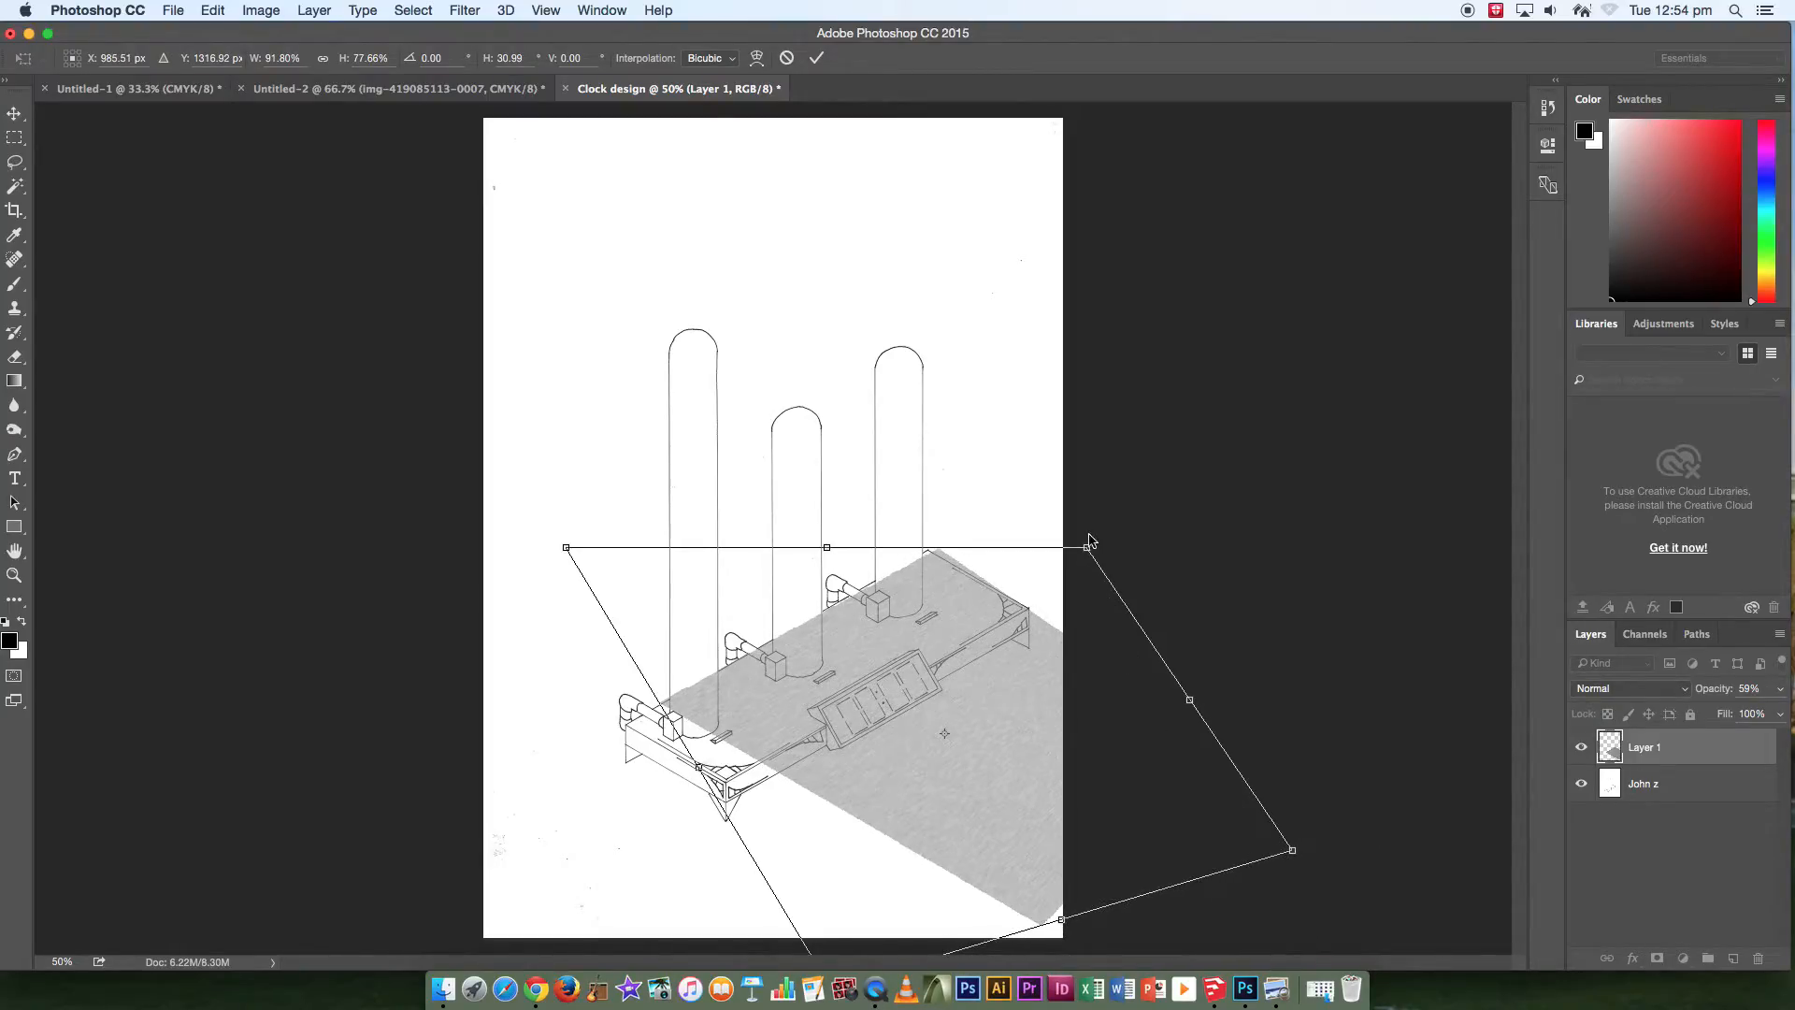
left_click_drag(1090, 551, 1074, 549)
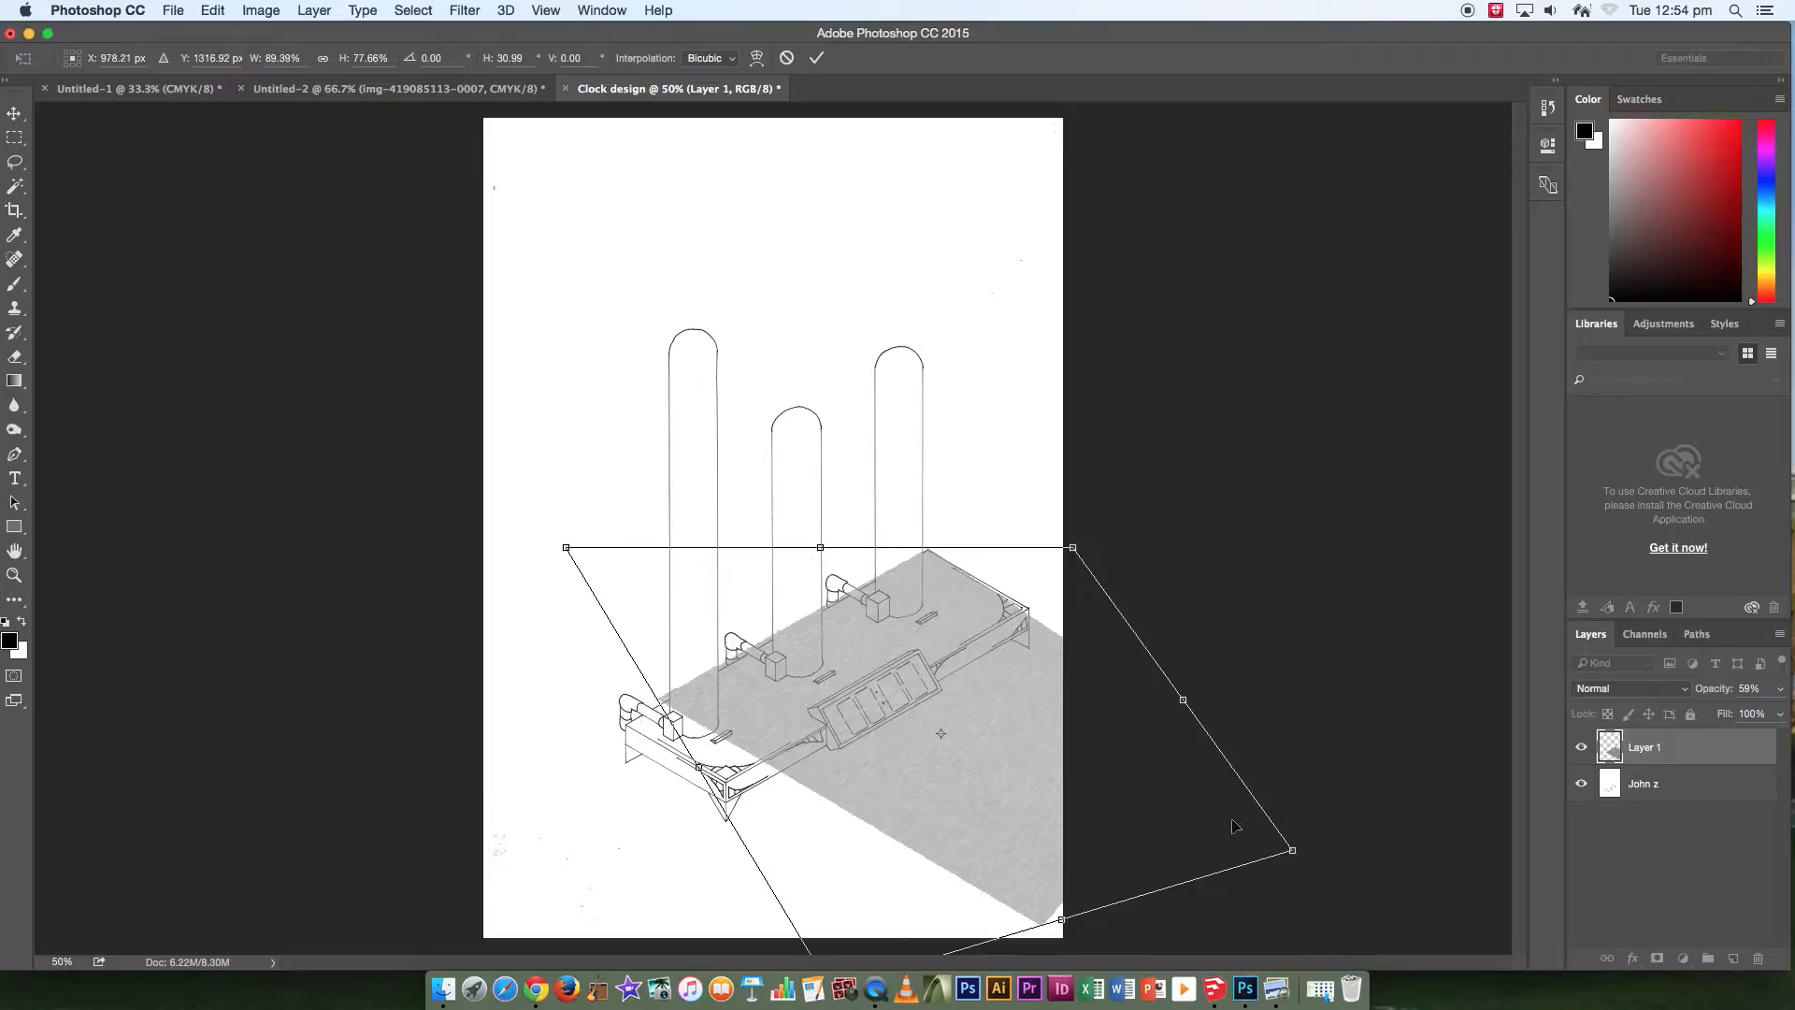
left_click_drag(1295, 858, 1305, 828)
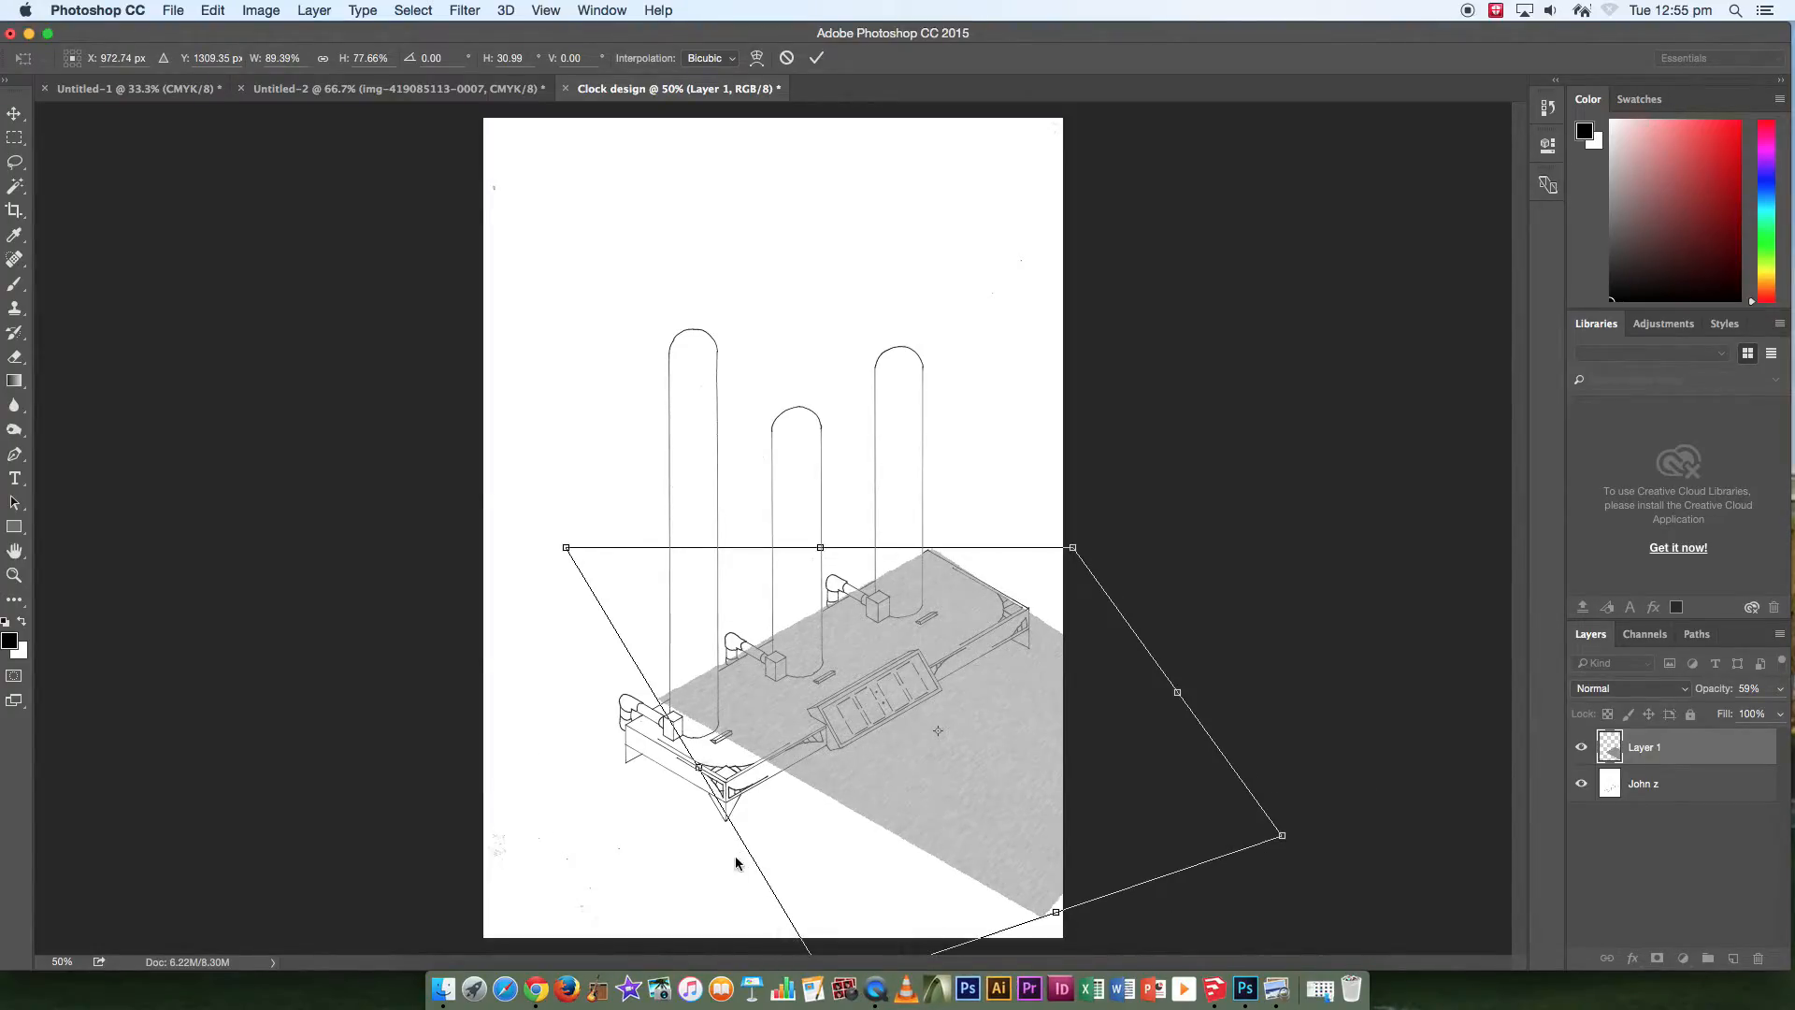
Adjust the texture's two near-end corners to match the base's near-end edge and apply the transform.
key("super+minus")
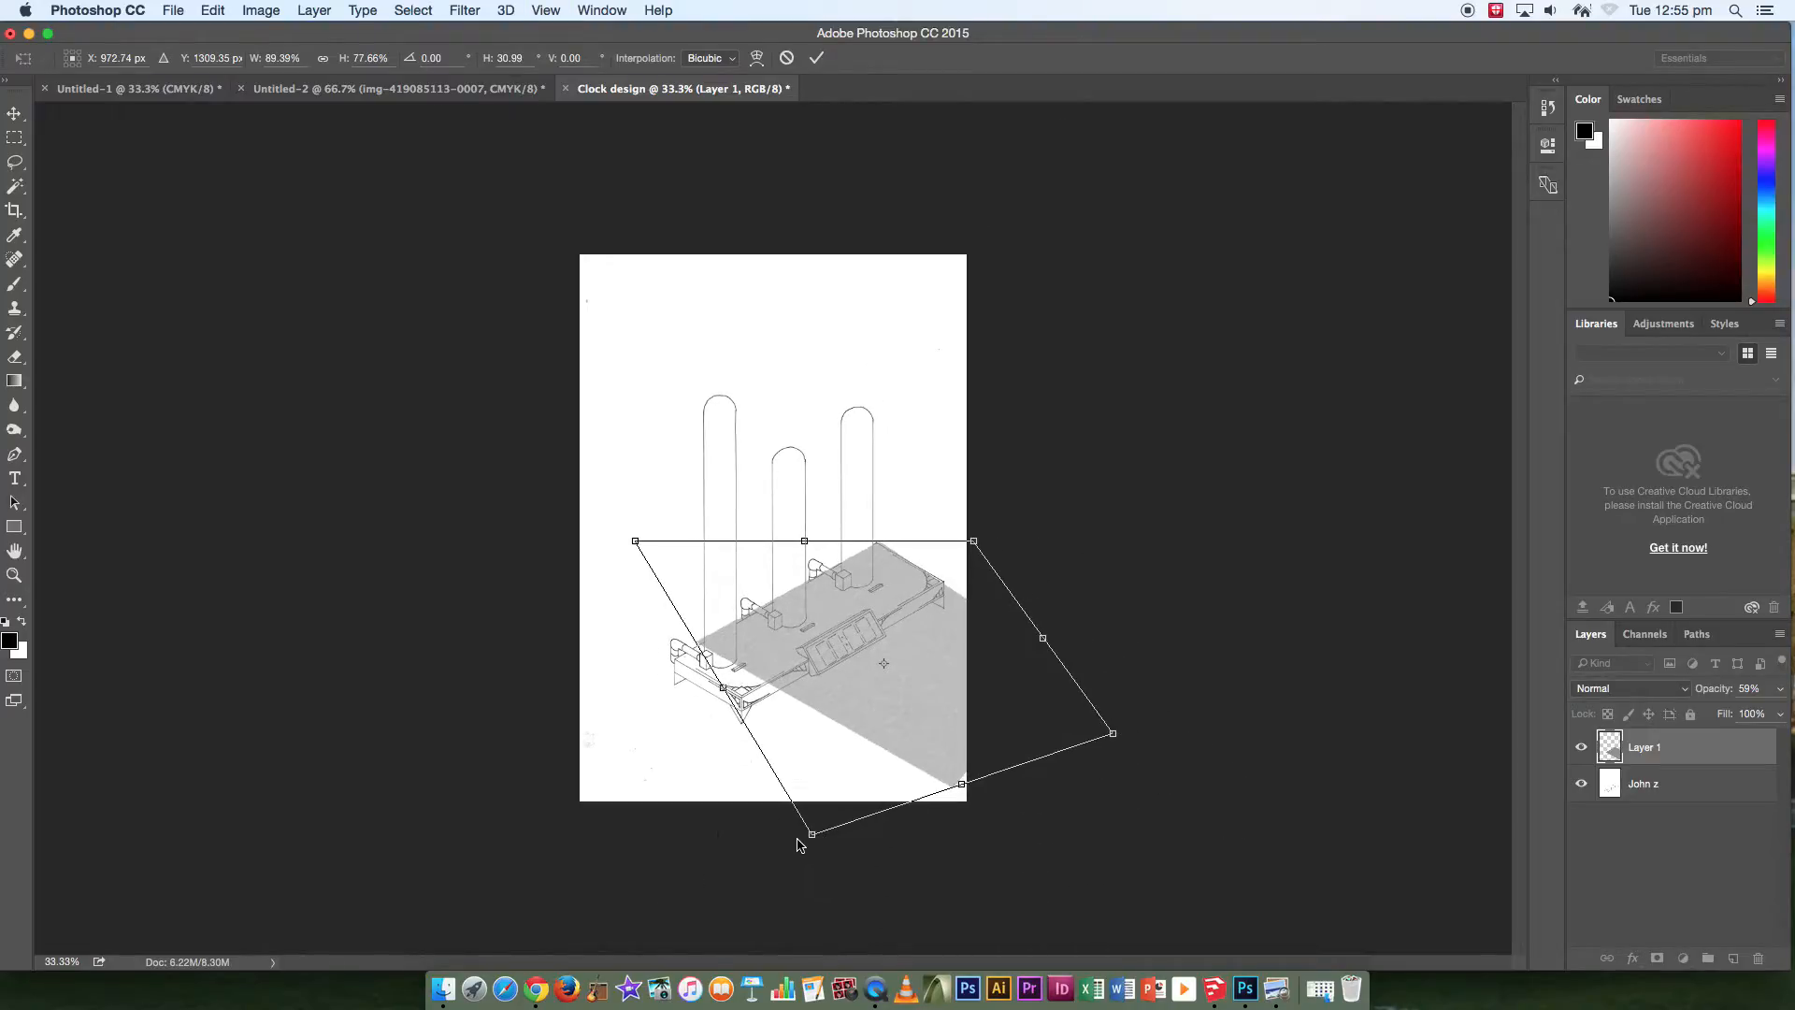
left_click_drag(811, 835, 793, 841)
left_click_drag(635, 545, 631, 547)
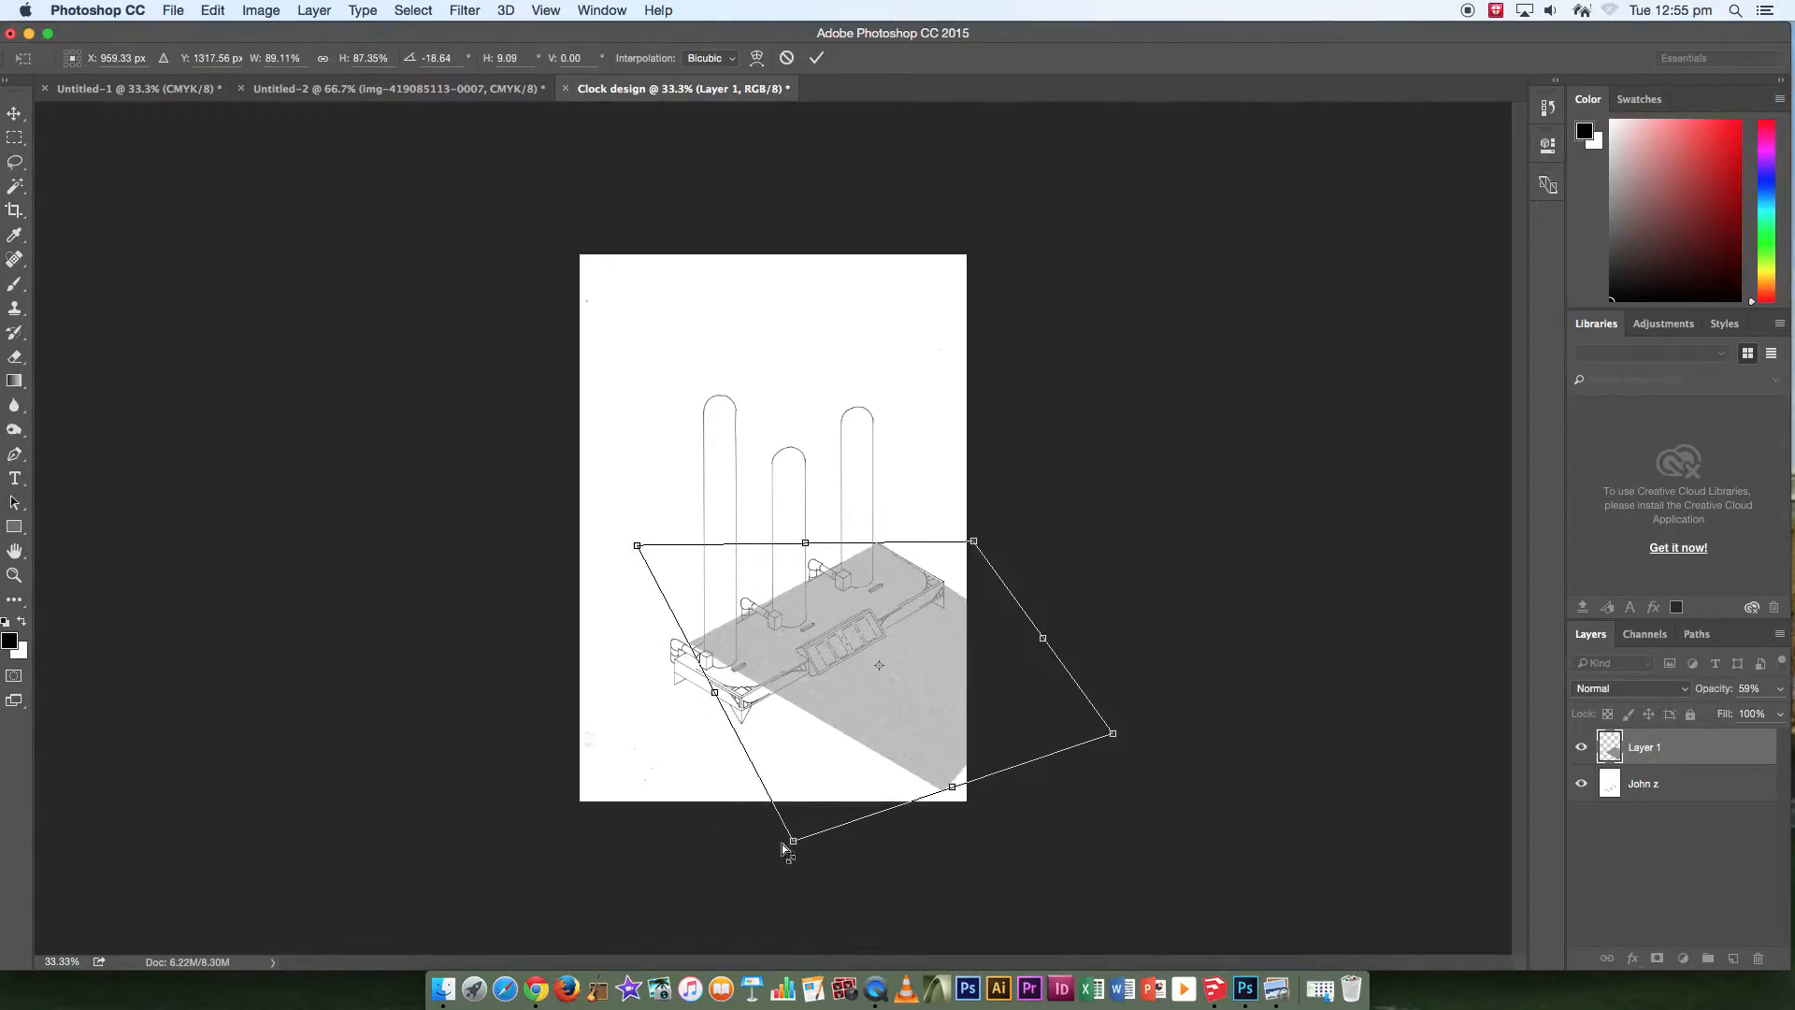
left_click_drag(792, 847, 794, 850)
key("Return")
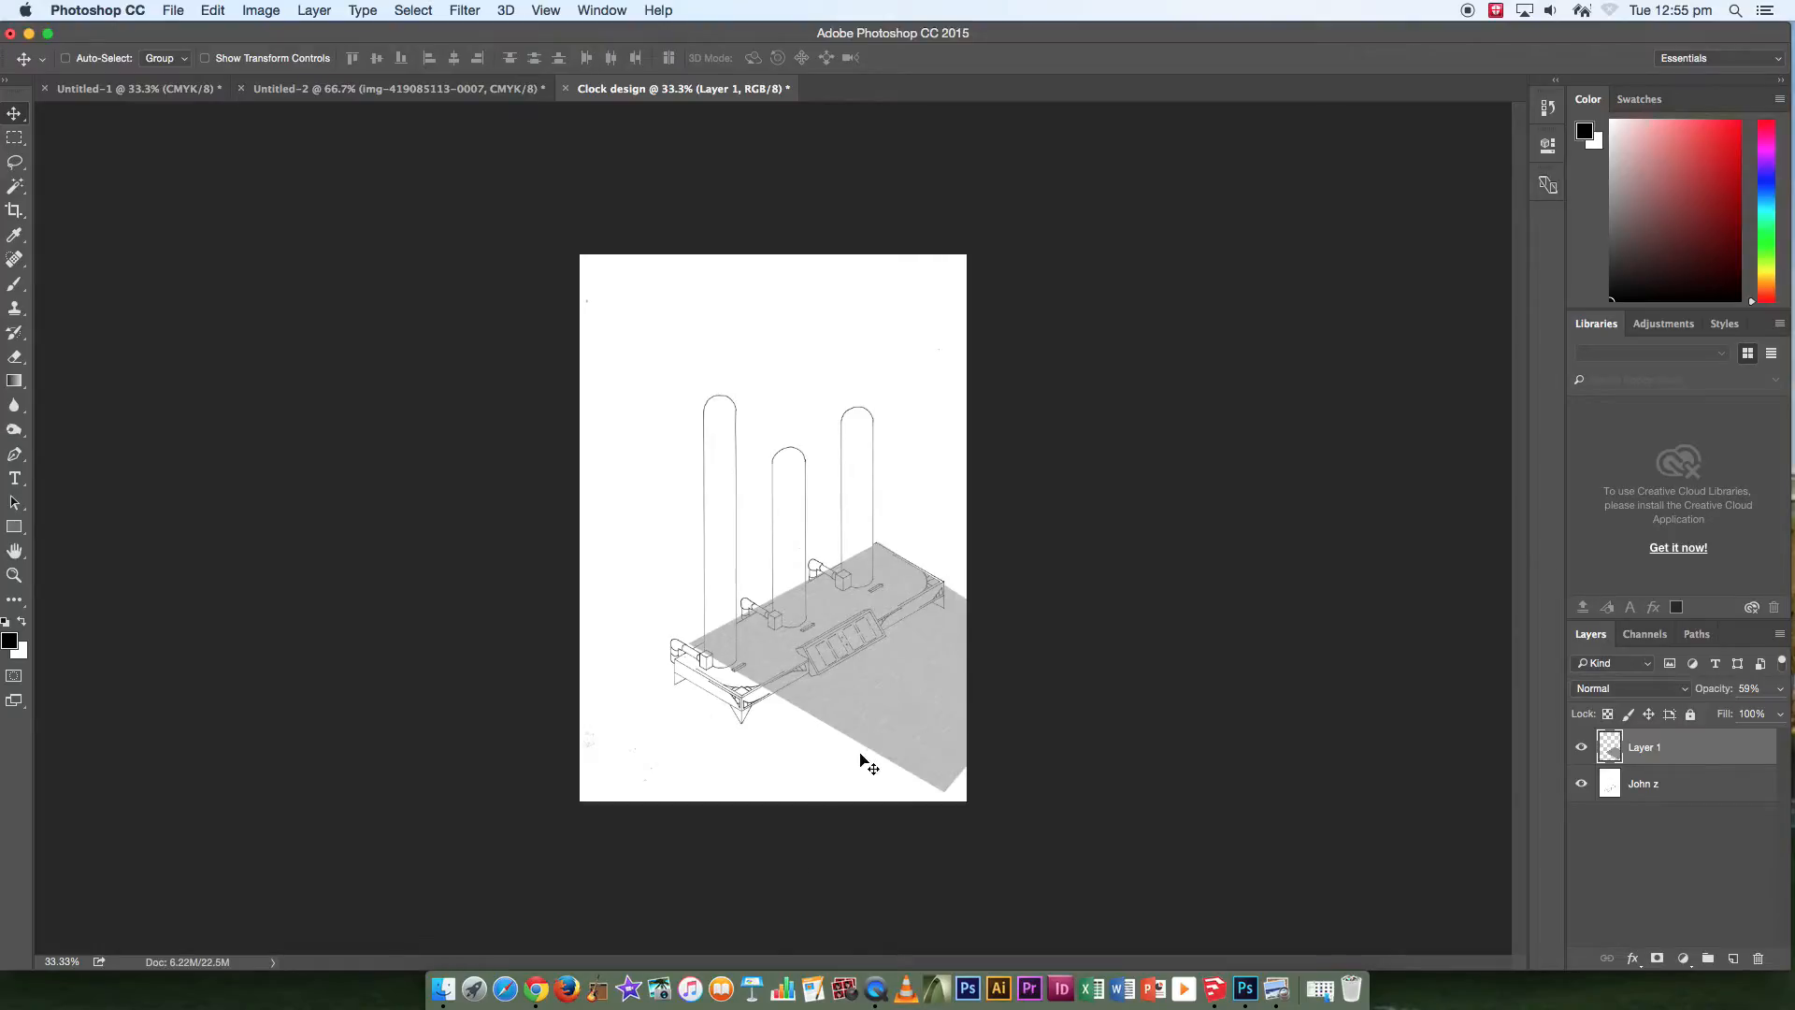
Scale the texture up to about 118% so it covers the base's whole top surface, and apply the transform.
key("super+t")
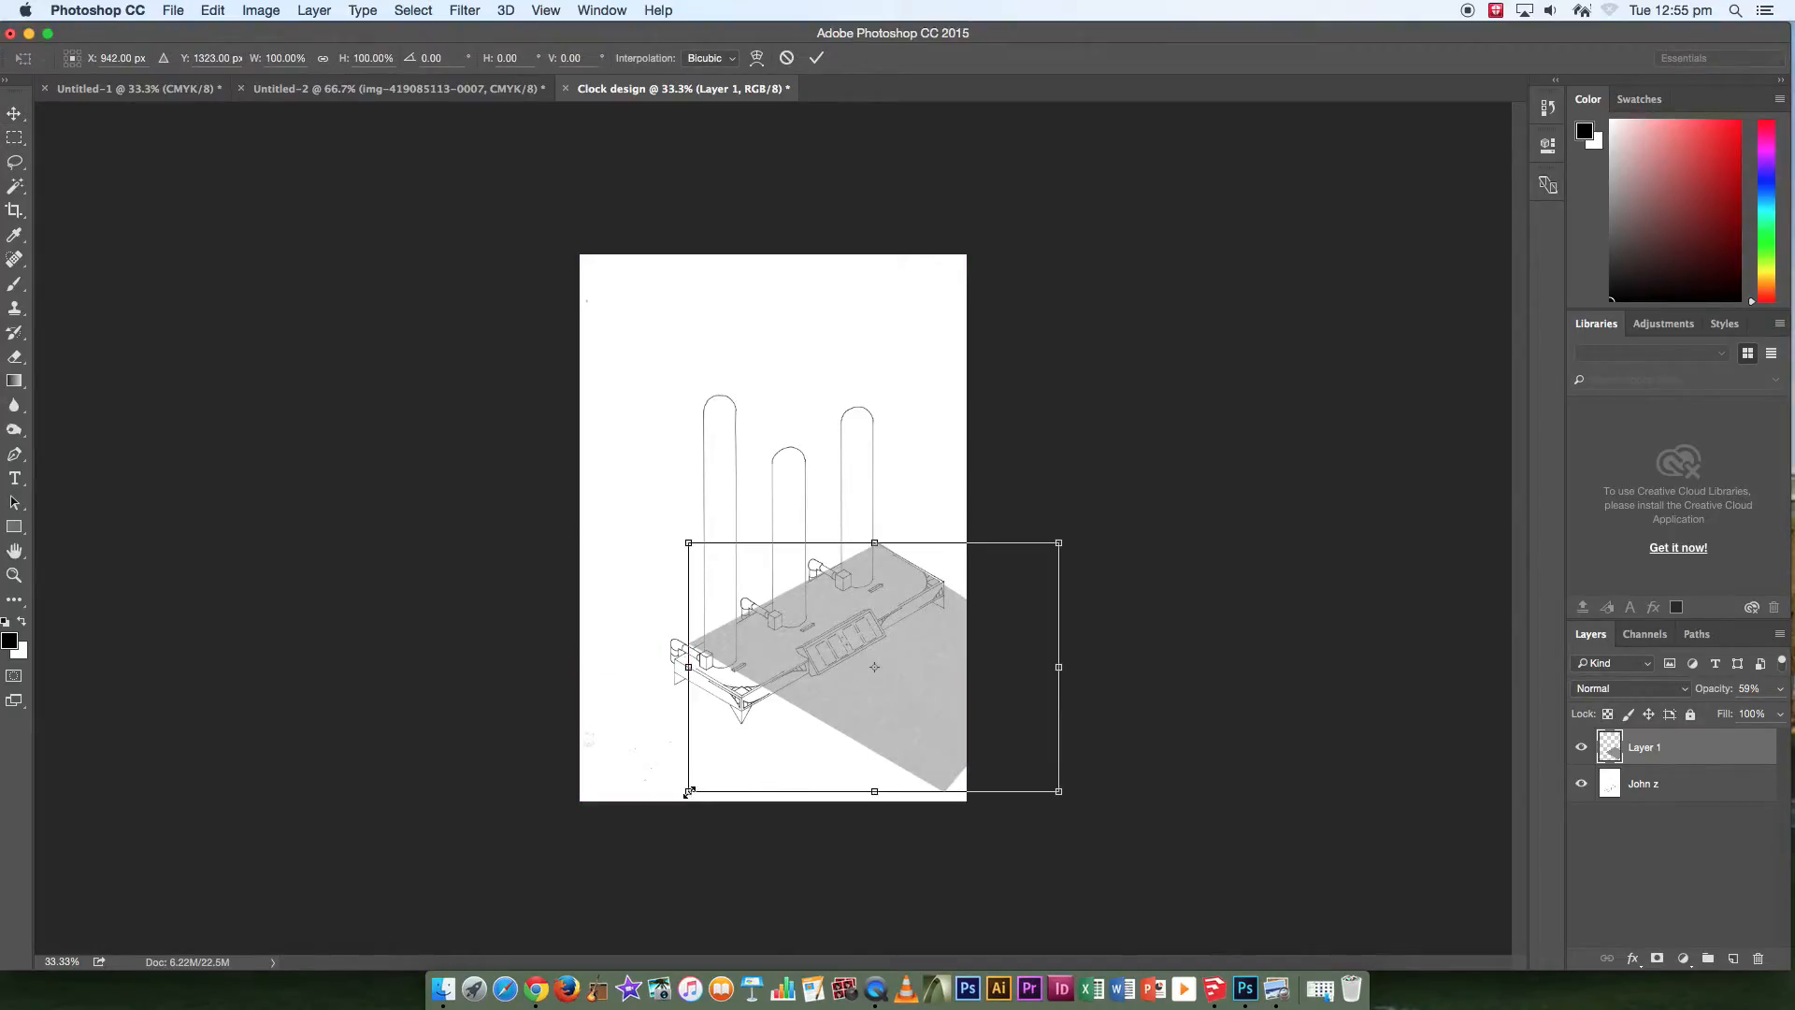
left_click_drag(688, 793, 648, 818)
left_click_drag(1060, 541, 1079, 528)
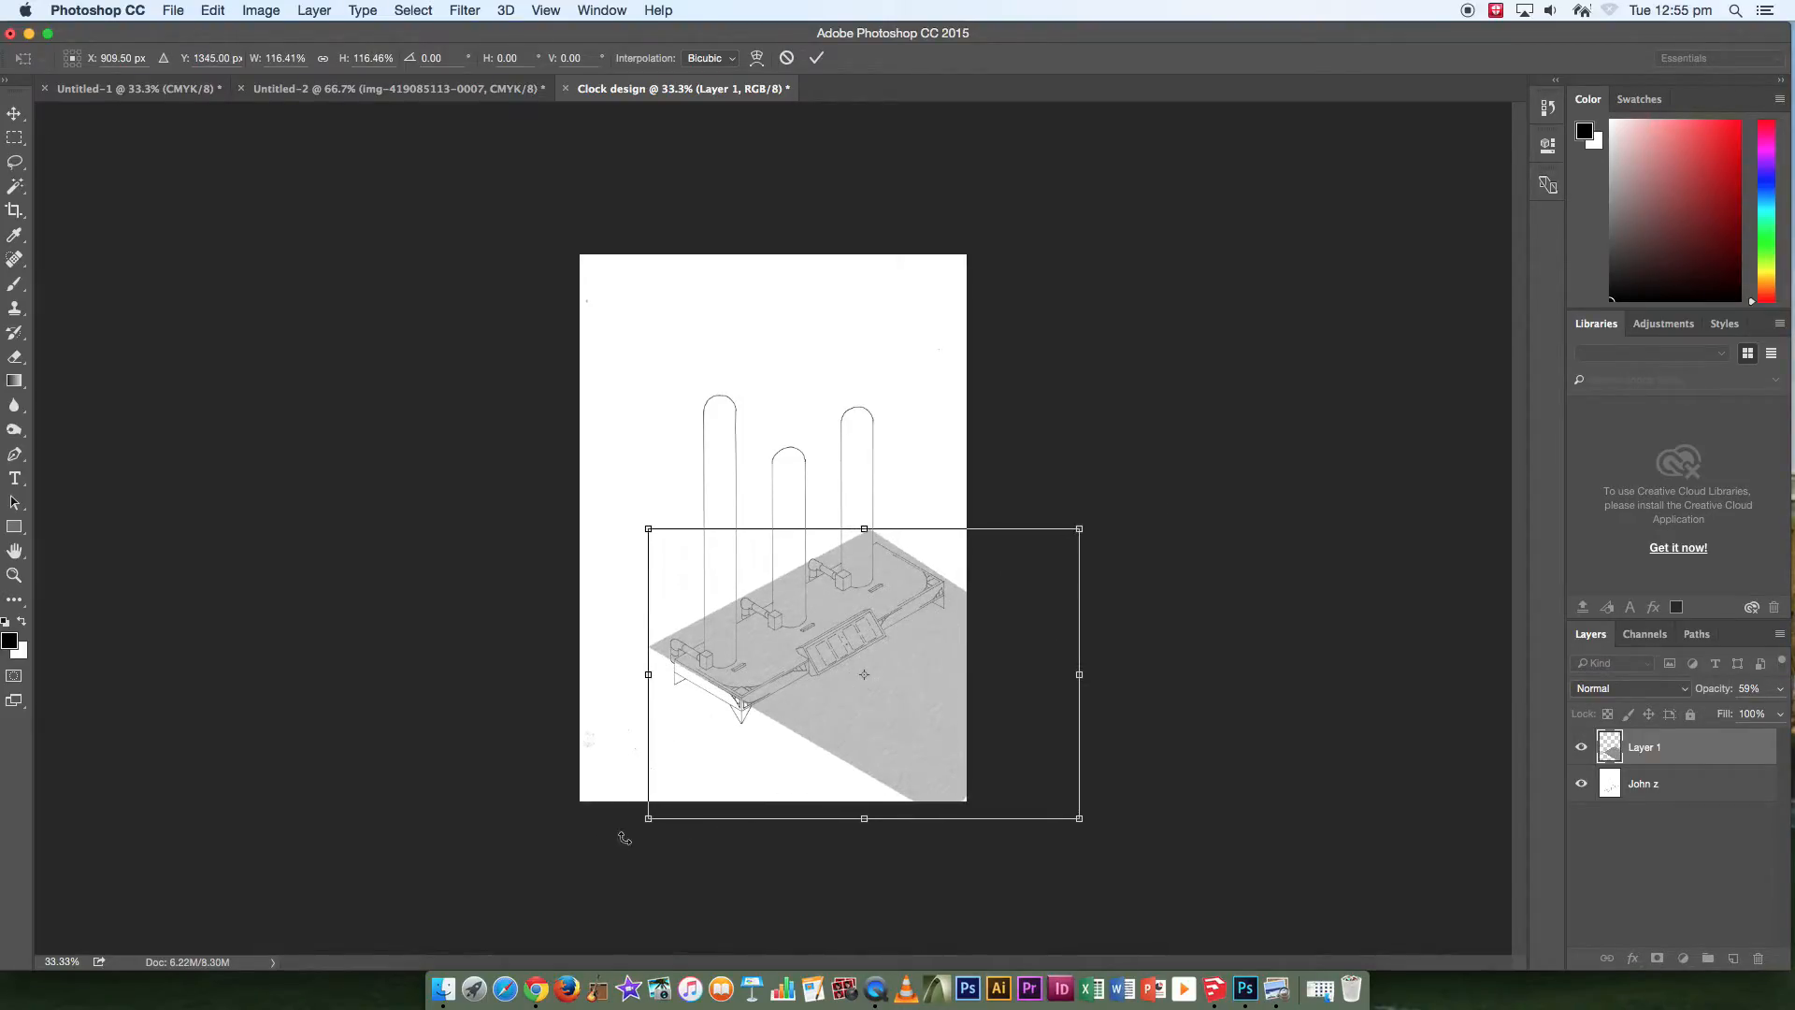
left_click_drag(648, 819, 642, 824)
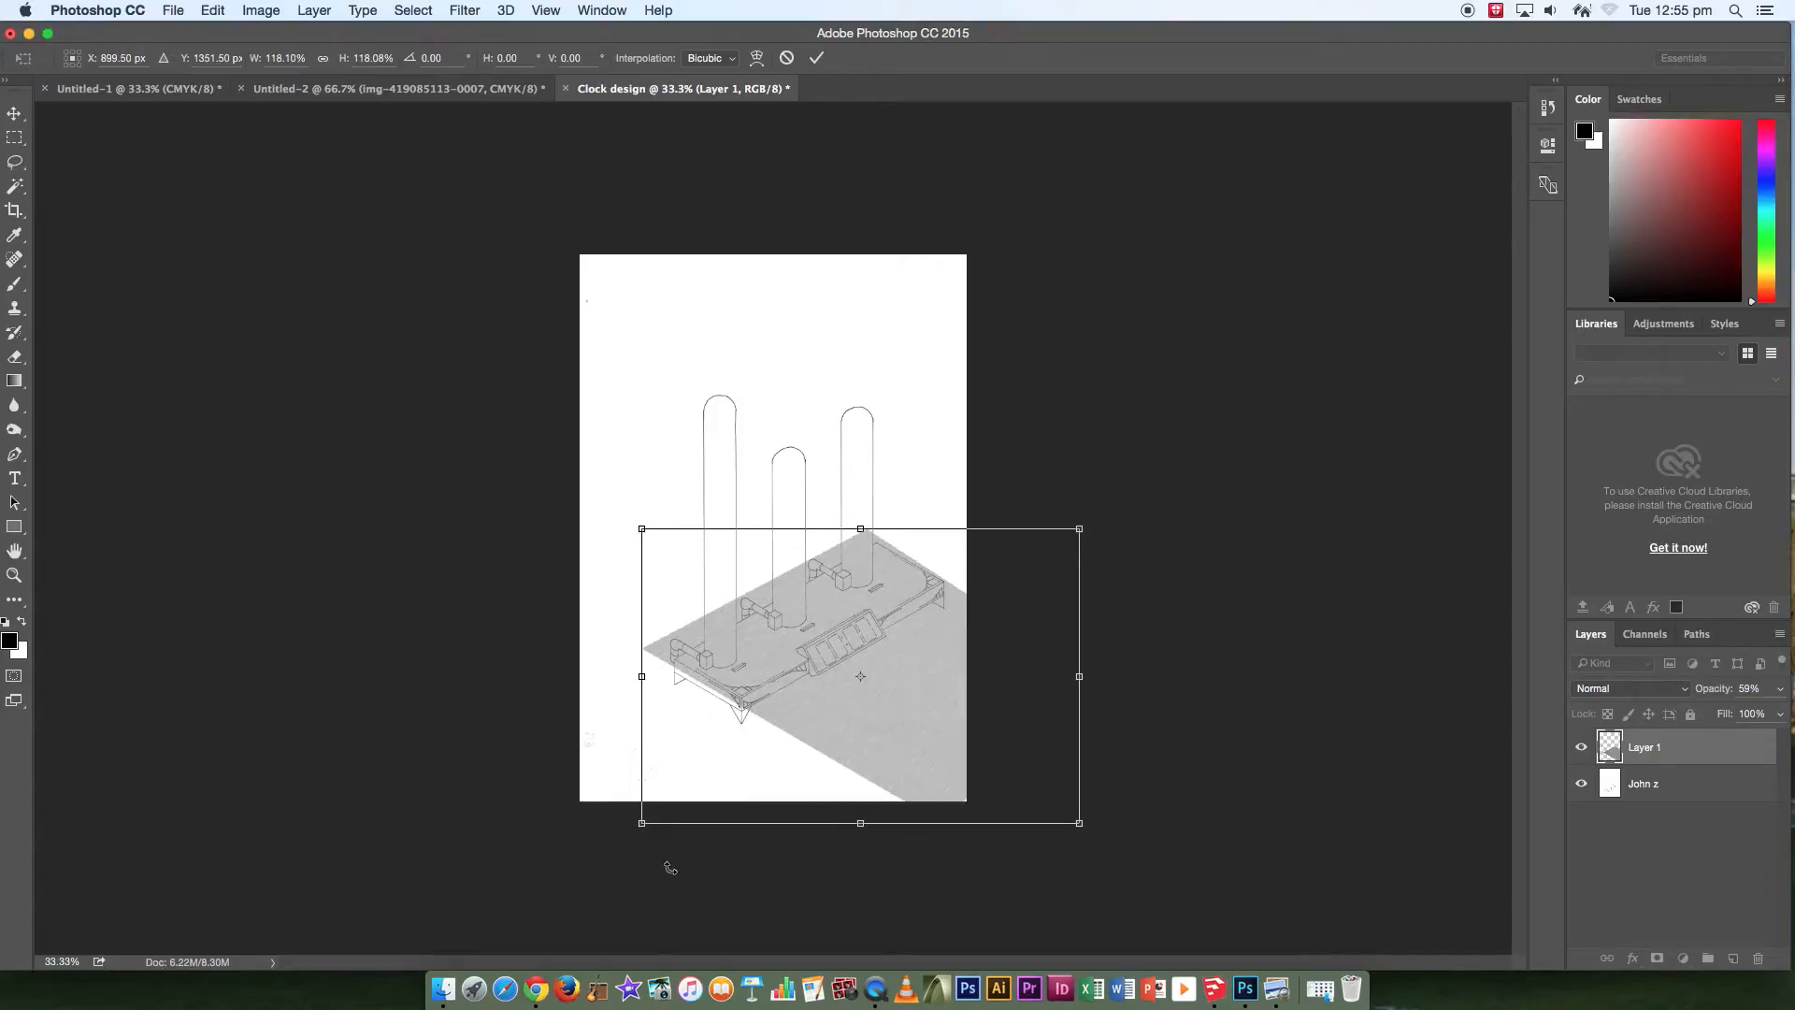
key("super+equal")
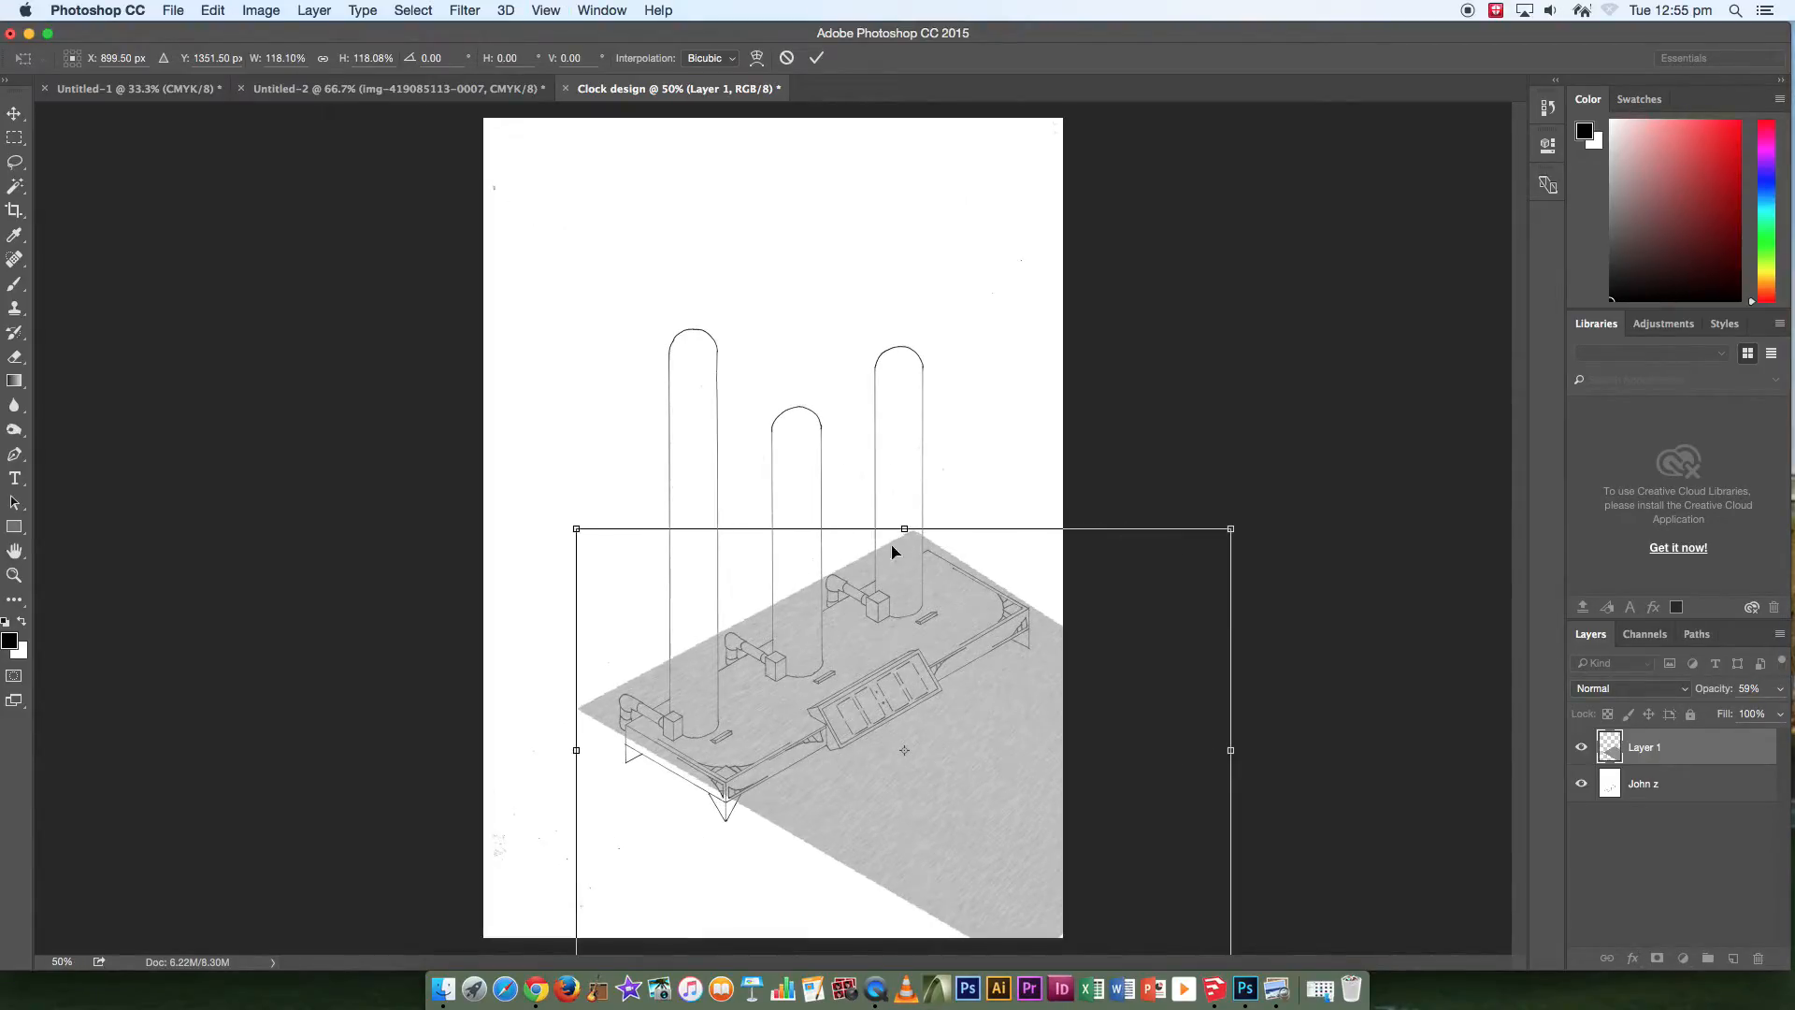
key("Return")
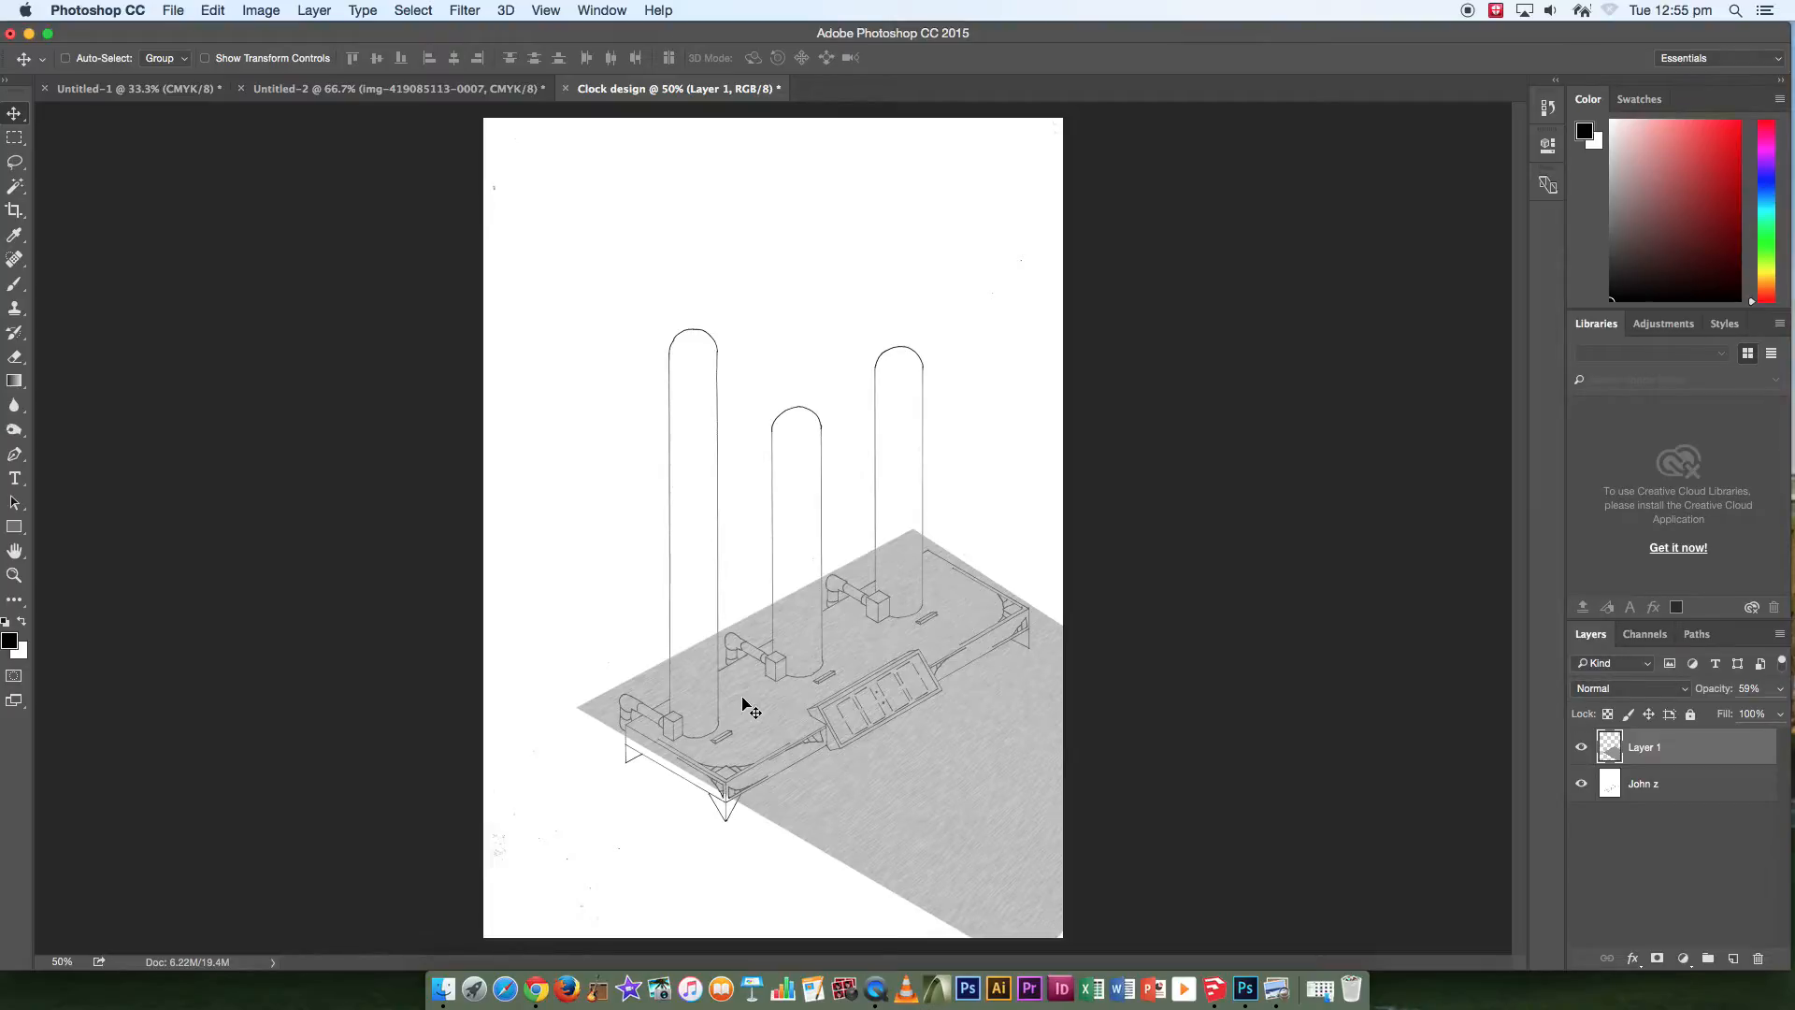
Try the Magic Wand on the texture in Layer 1, and make the scanned drawing layer active.
left_click(24, 194)
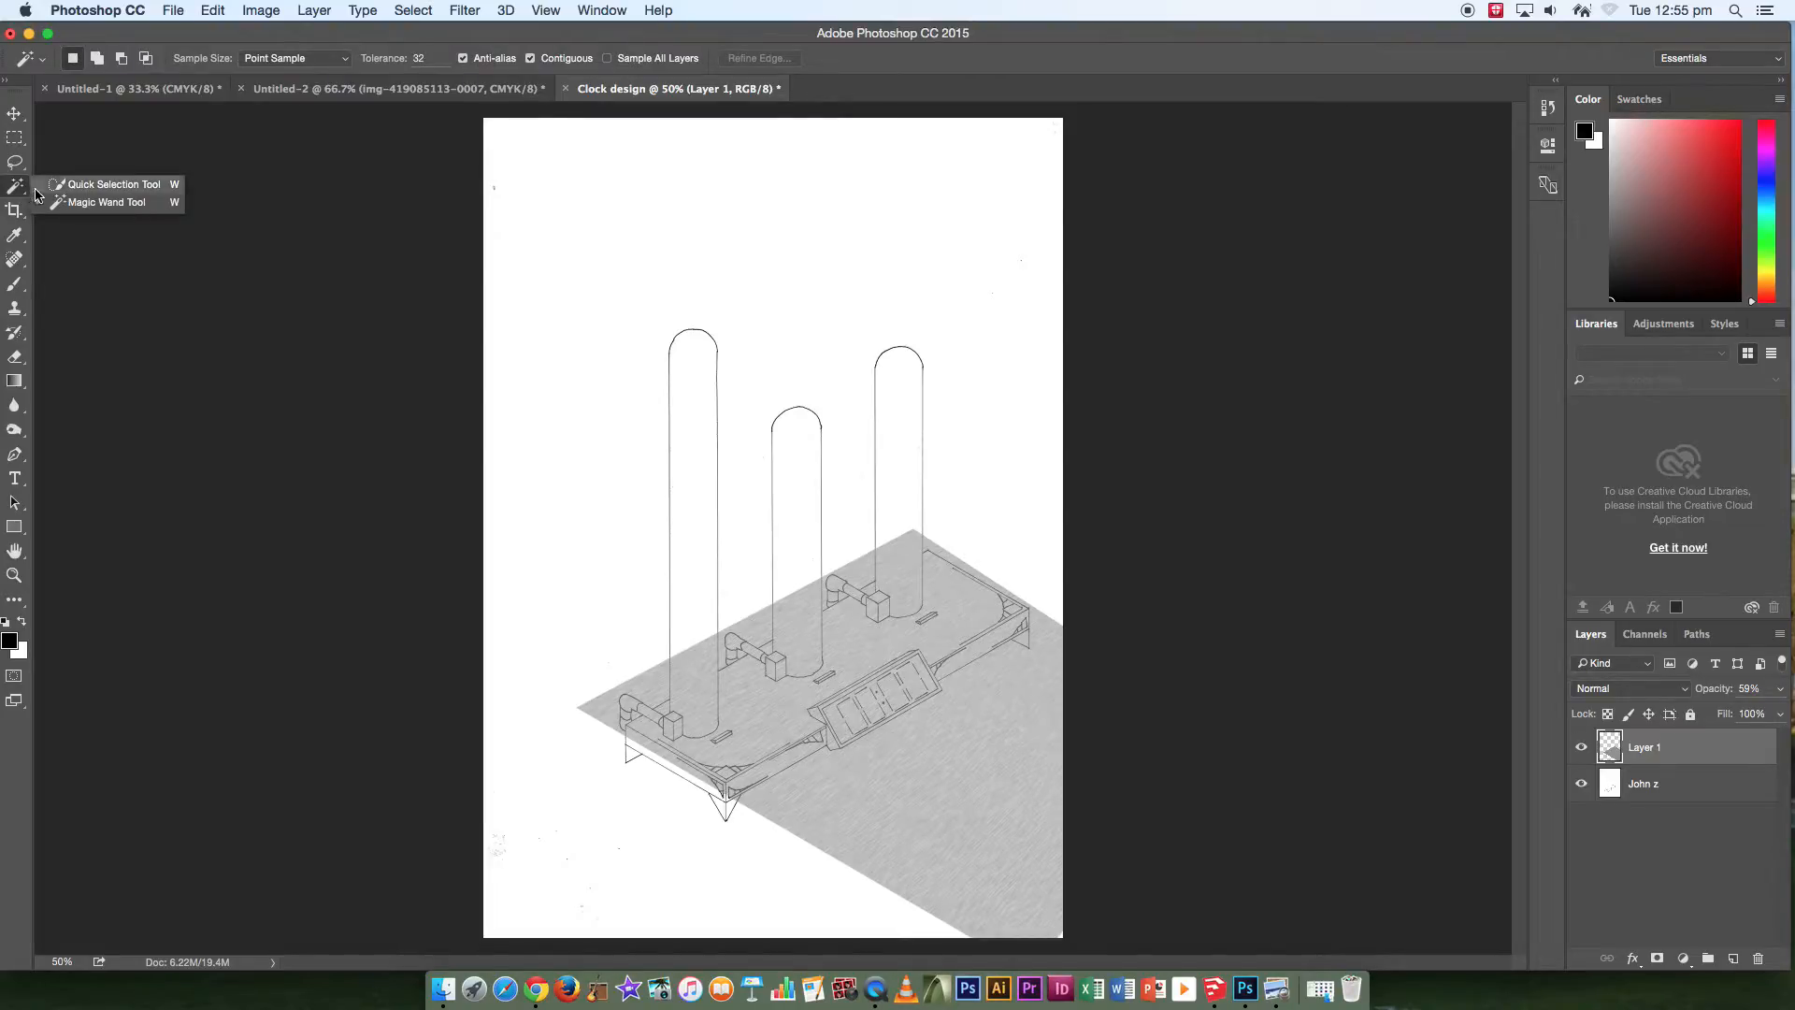
left_click(78, 206)
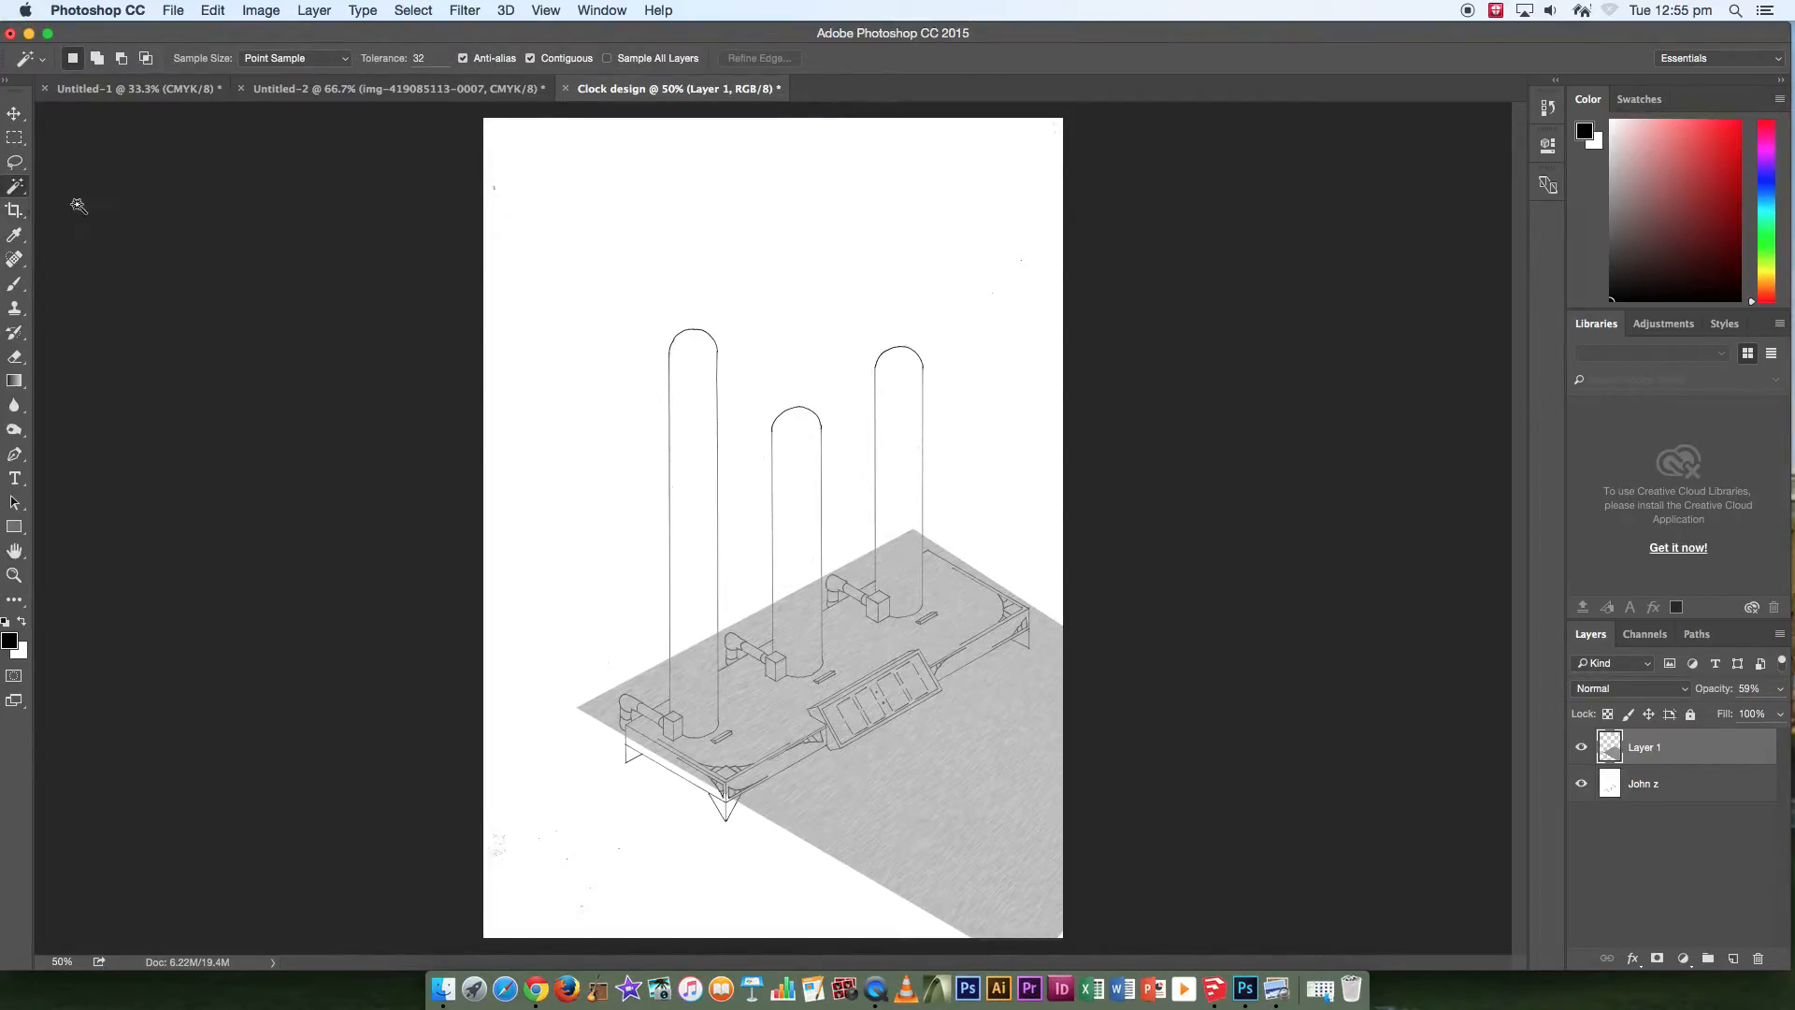
left_click(758, 708)
left_click(1652, 788)
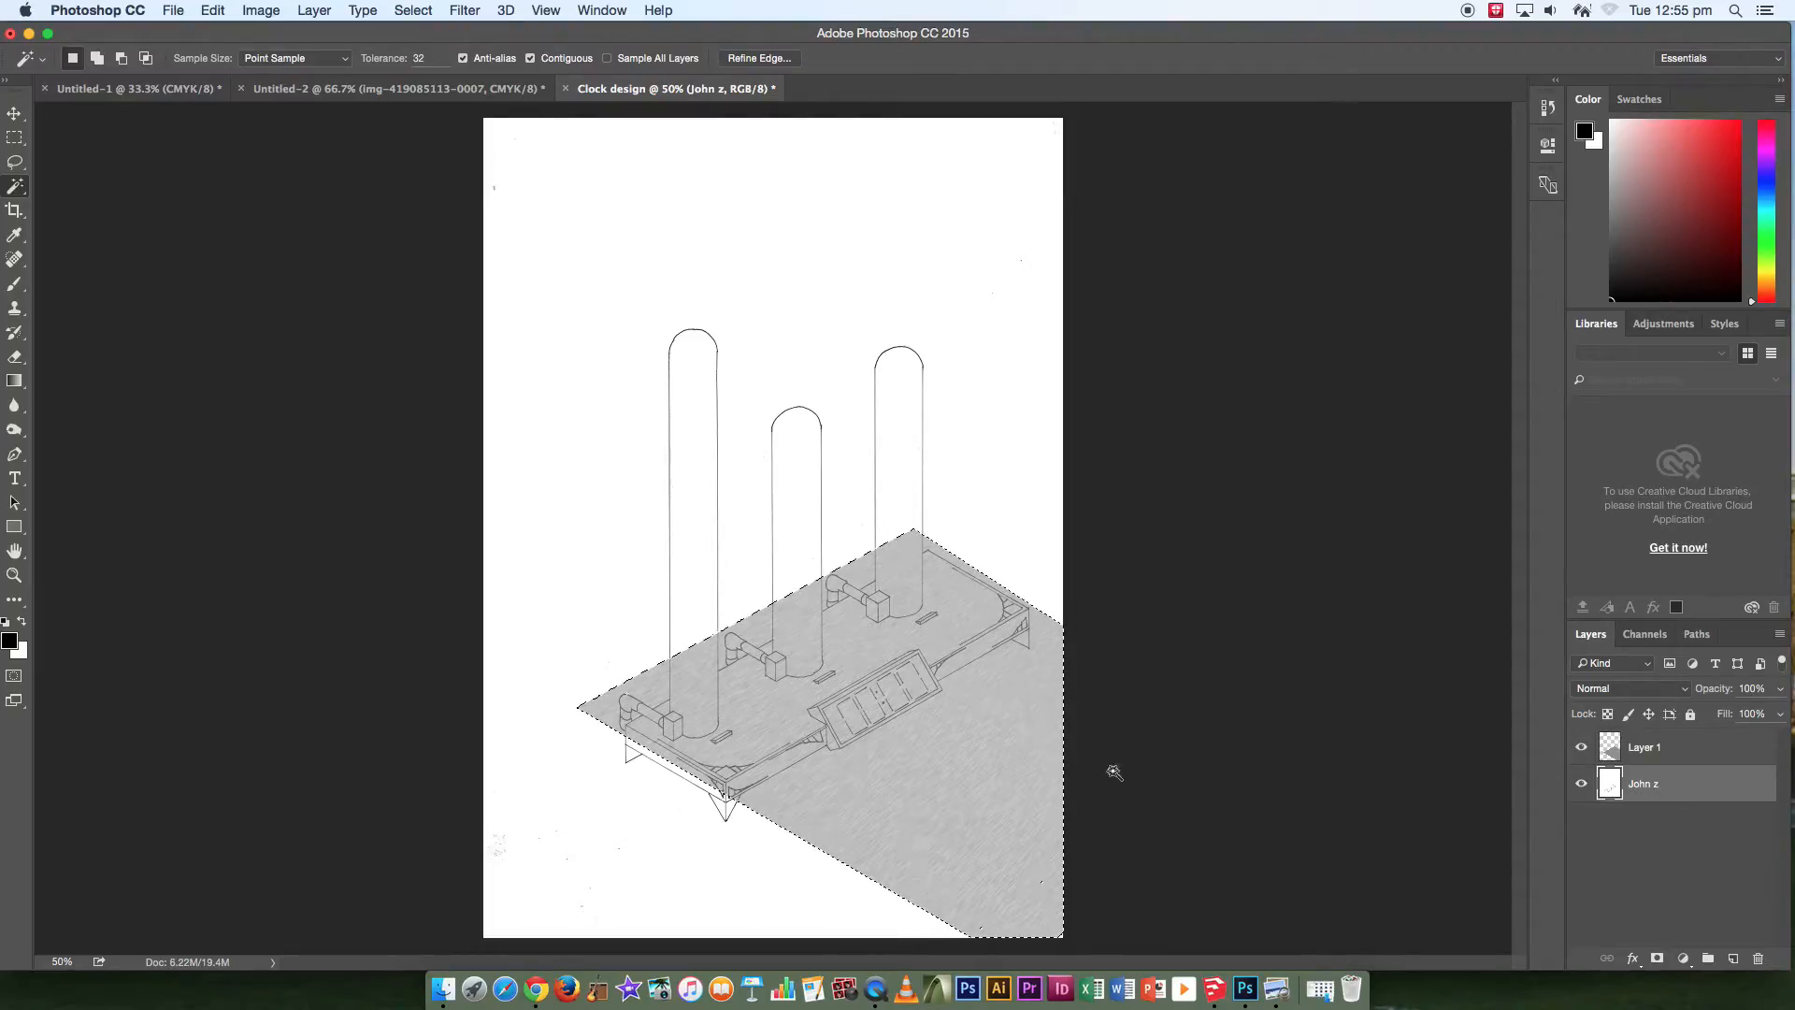
Select the white background and the separate areas of the base's top surface on the drawing layer with the Magic Wand.
key("super+shift+i")
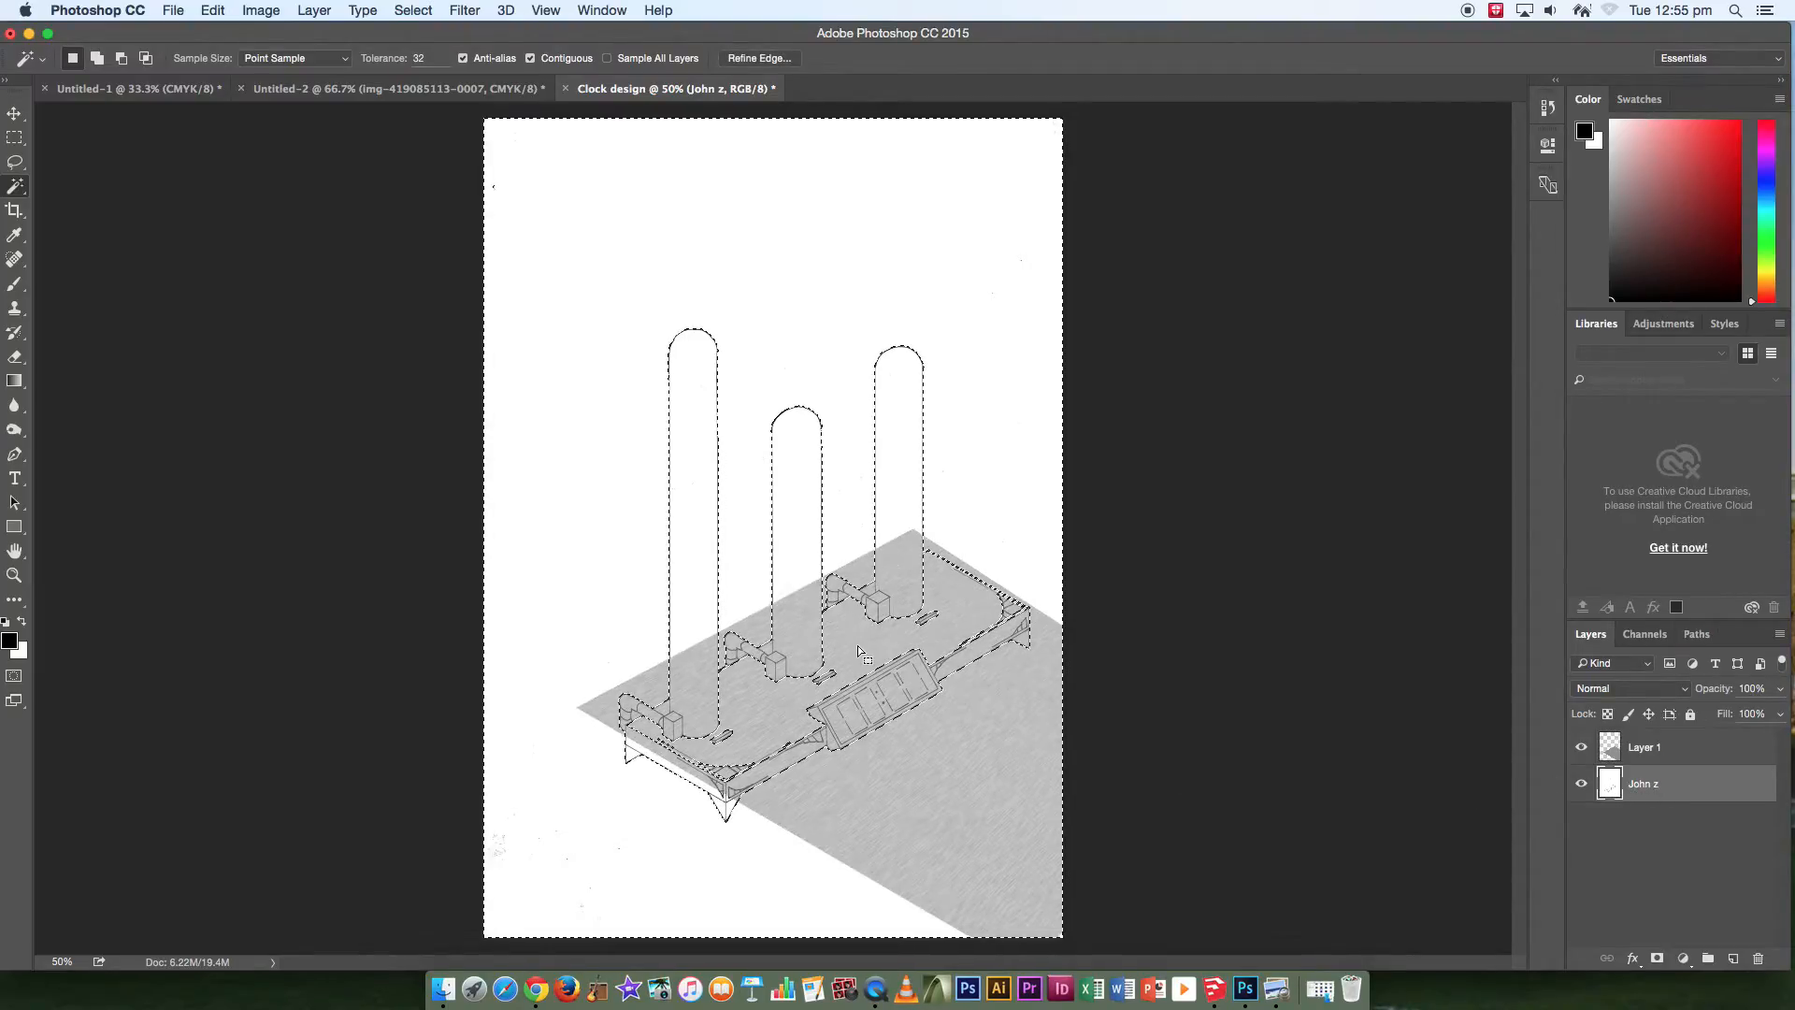
key("super+equal")
key("super+equal")
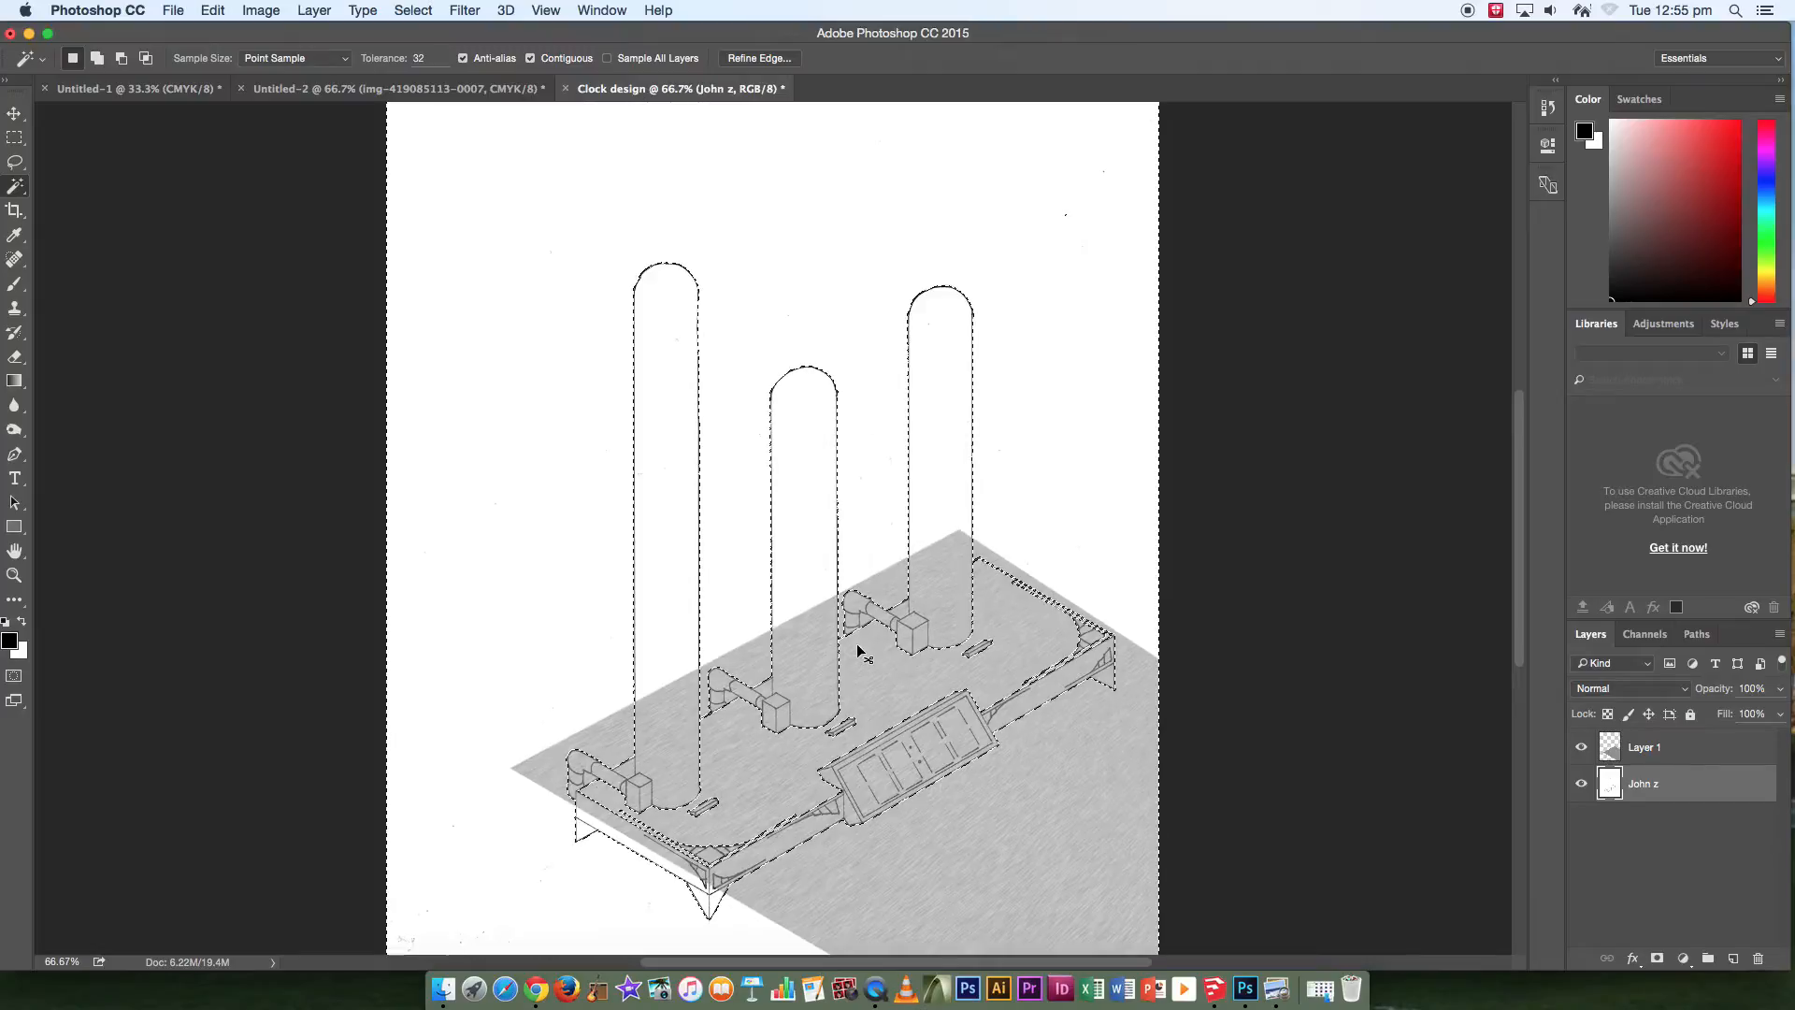
key("super+minus")
key("shift")
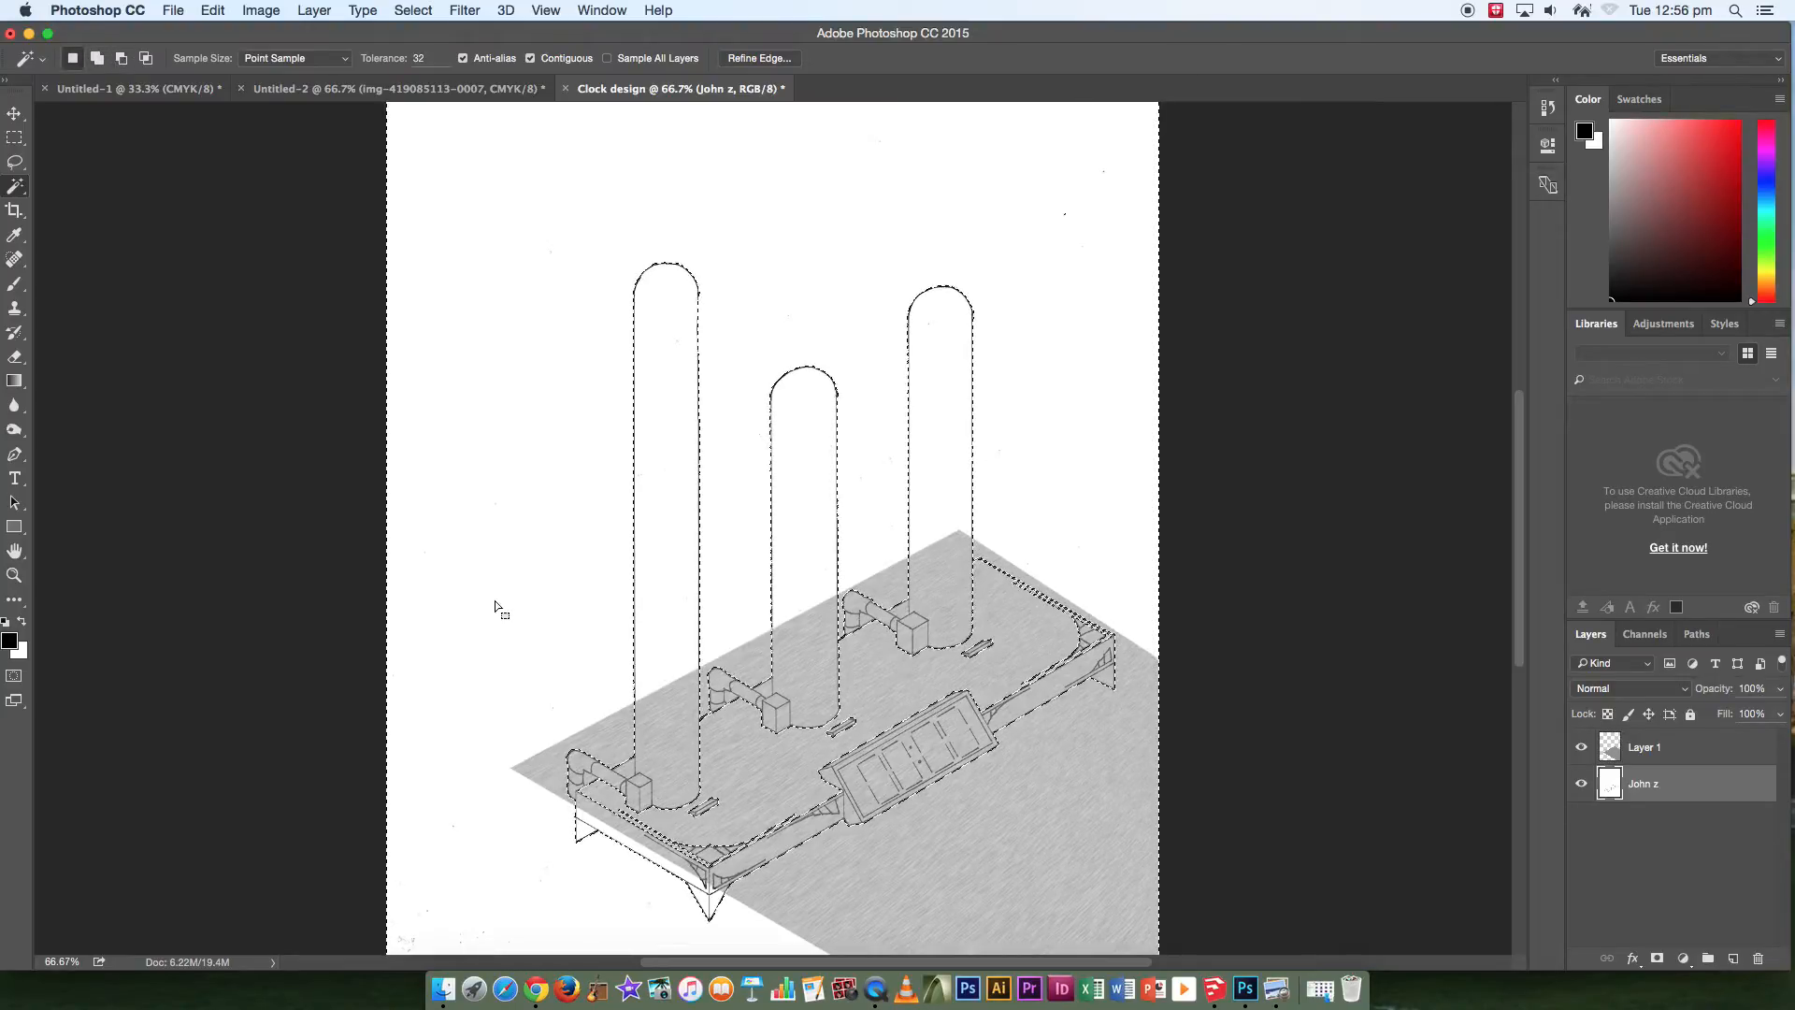
key("shift")
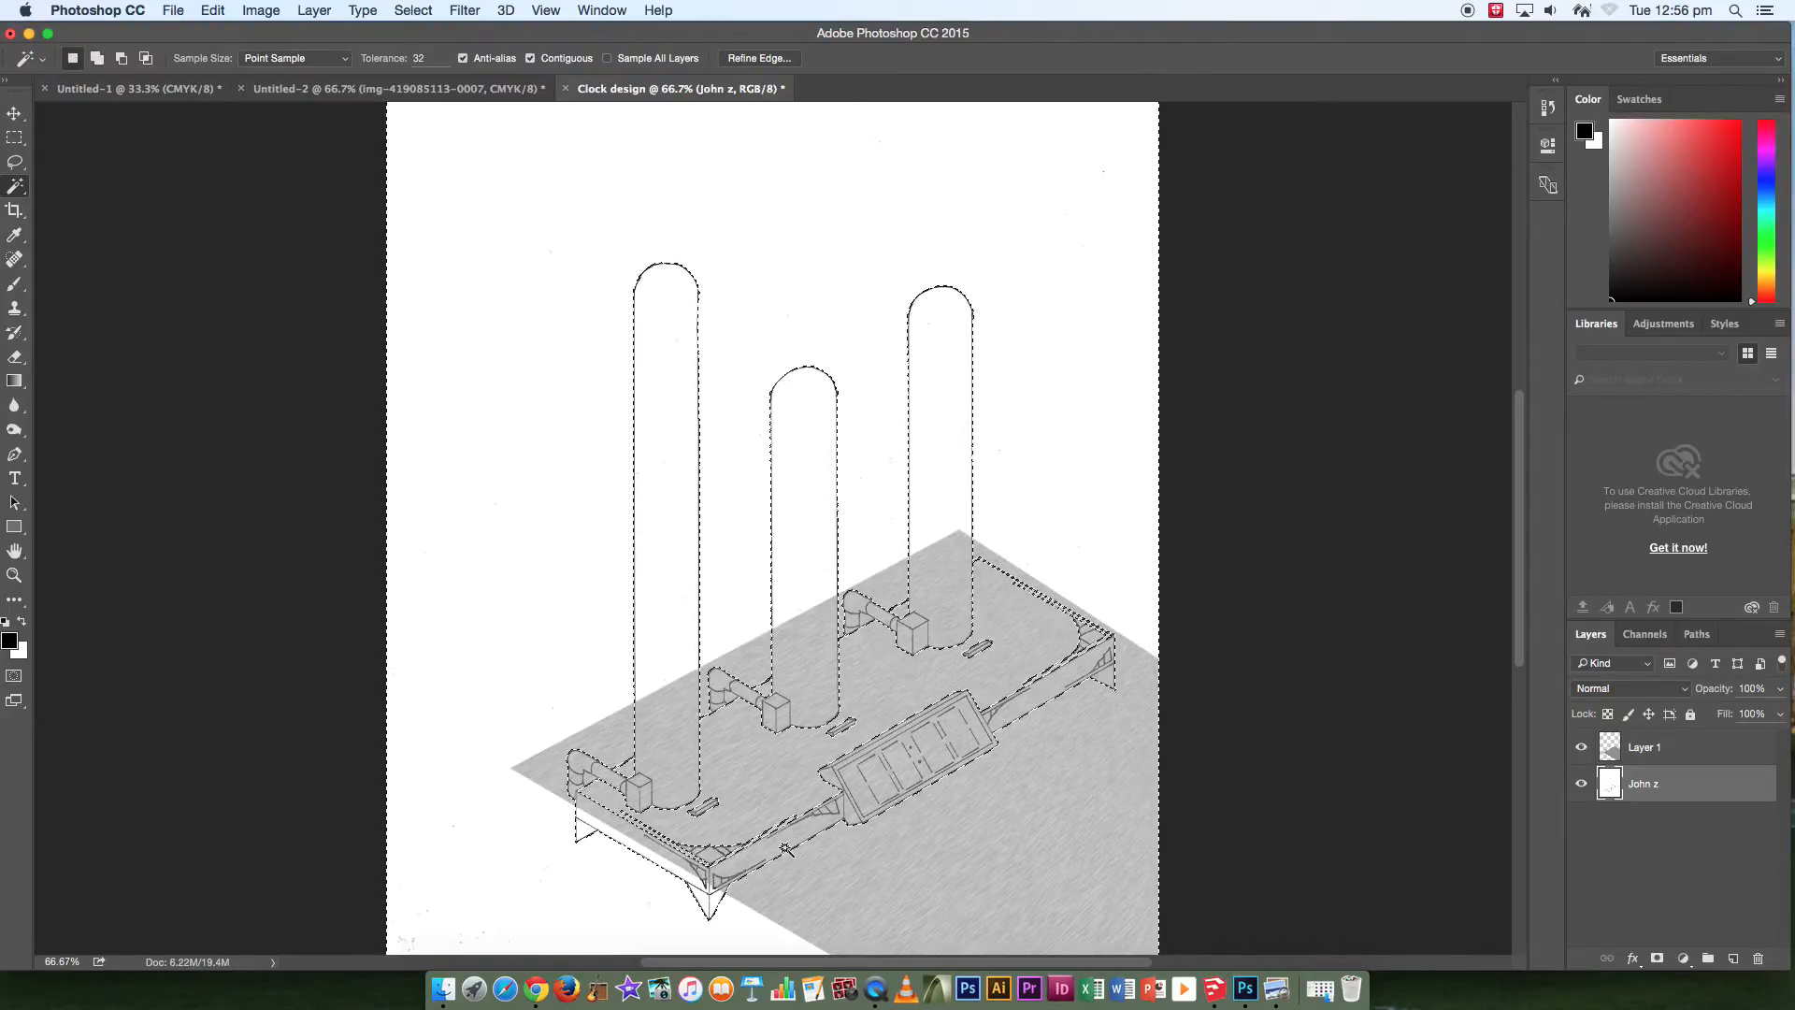
key("super+plus")
scroll(783, 847, "down", 5)
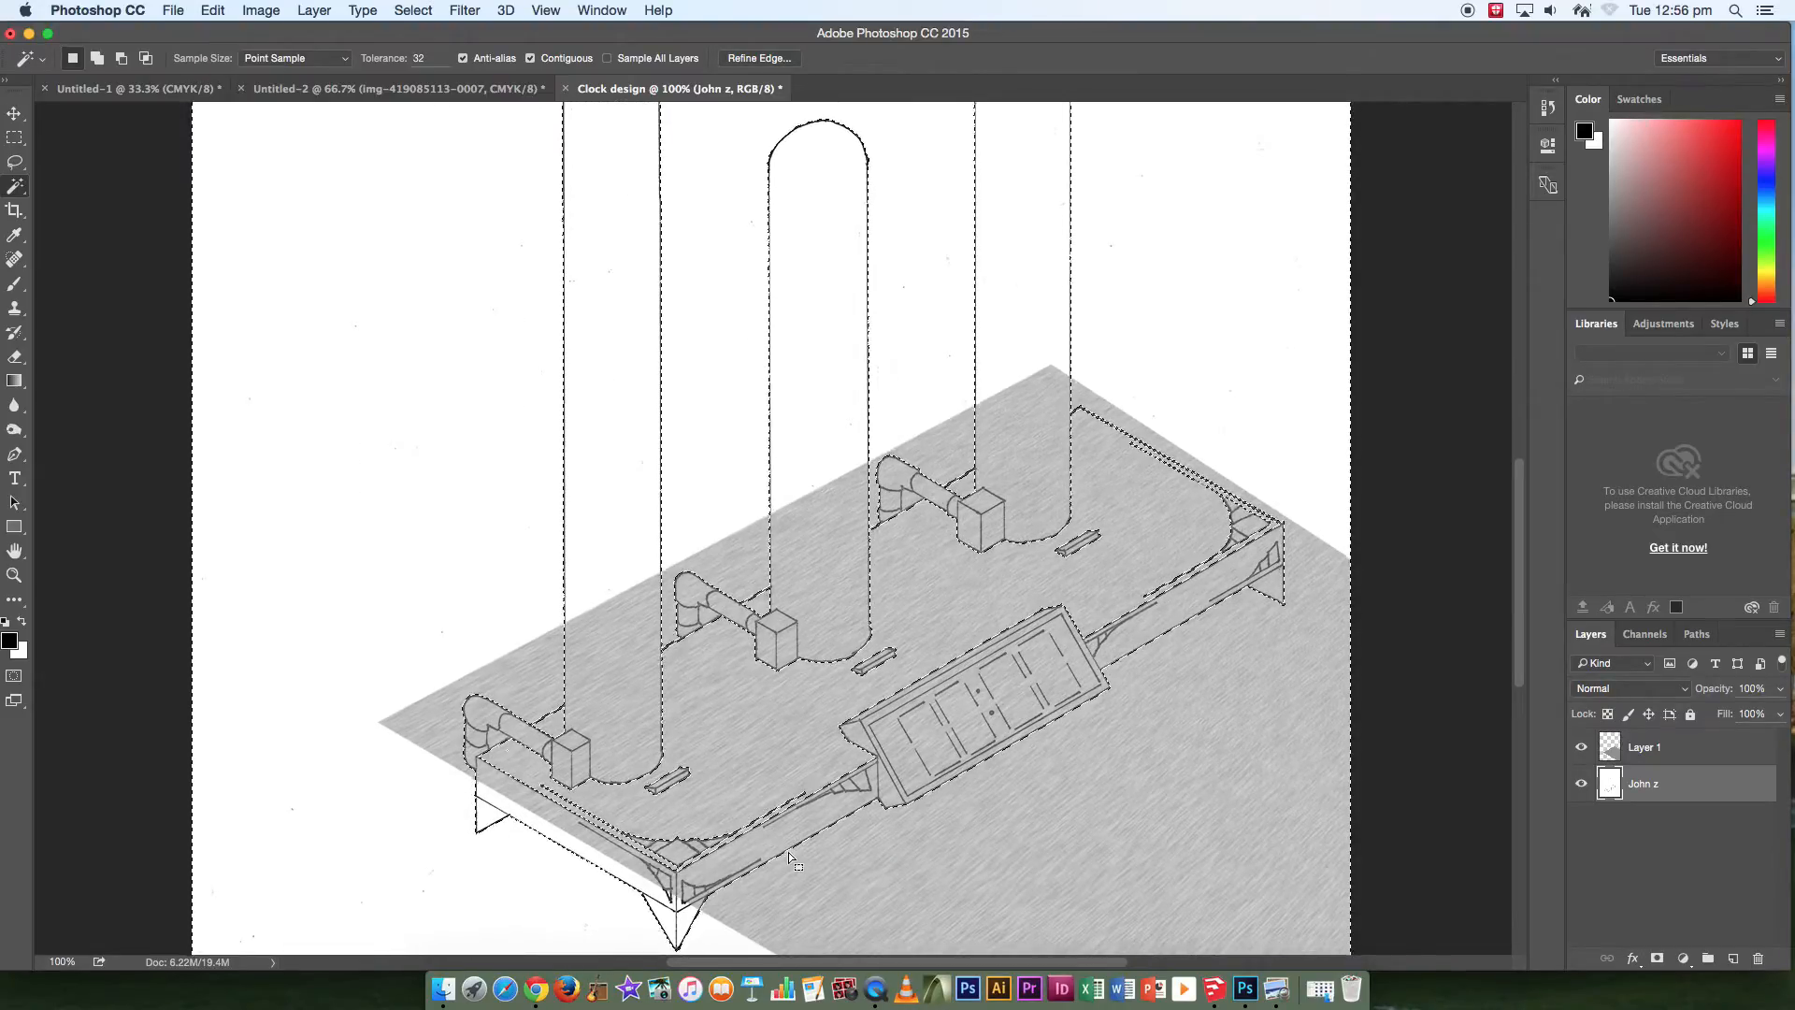
Try deleting the selected areas from the drawing layer and undo the deletion.
key("shift")
key("alt")
key("Delete")
key("super+z")
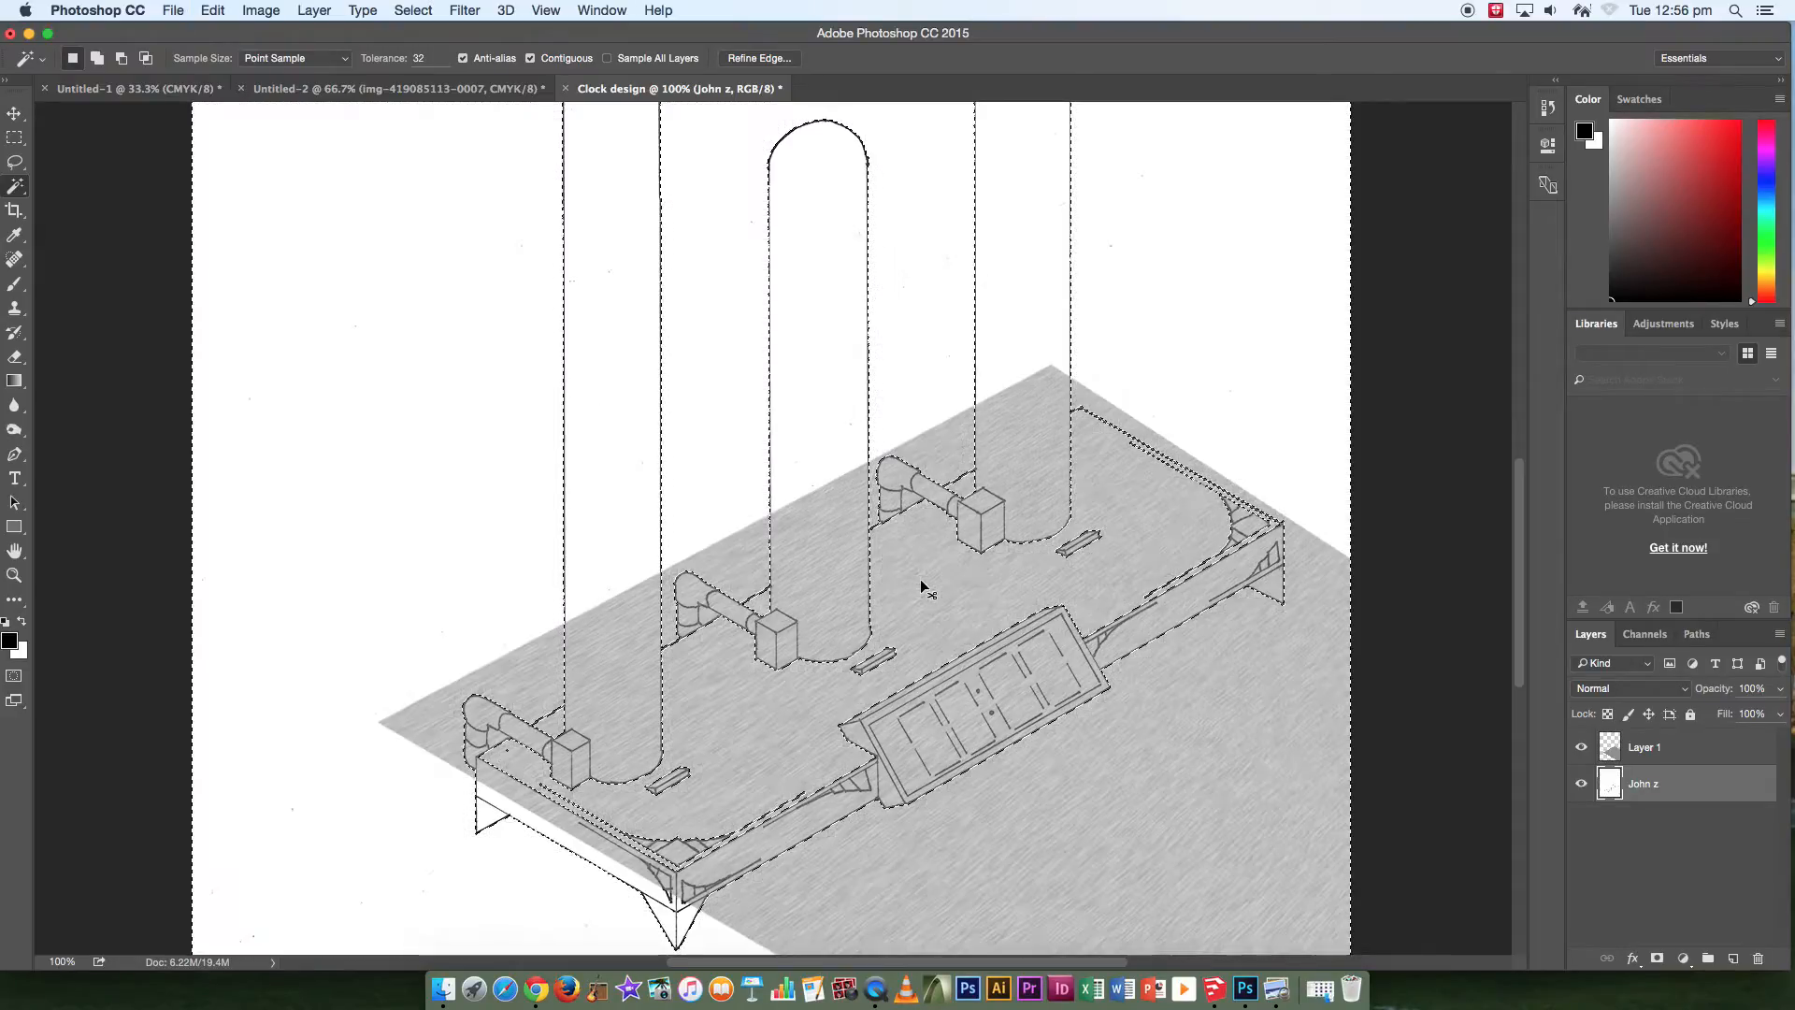
On Layer 1, invert the selection and delete the texture from the tubes, pipes, display panel and base sides.
left_click(1612, 748)
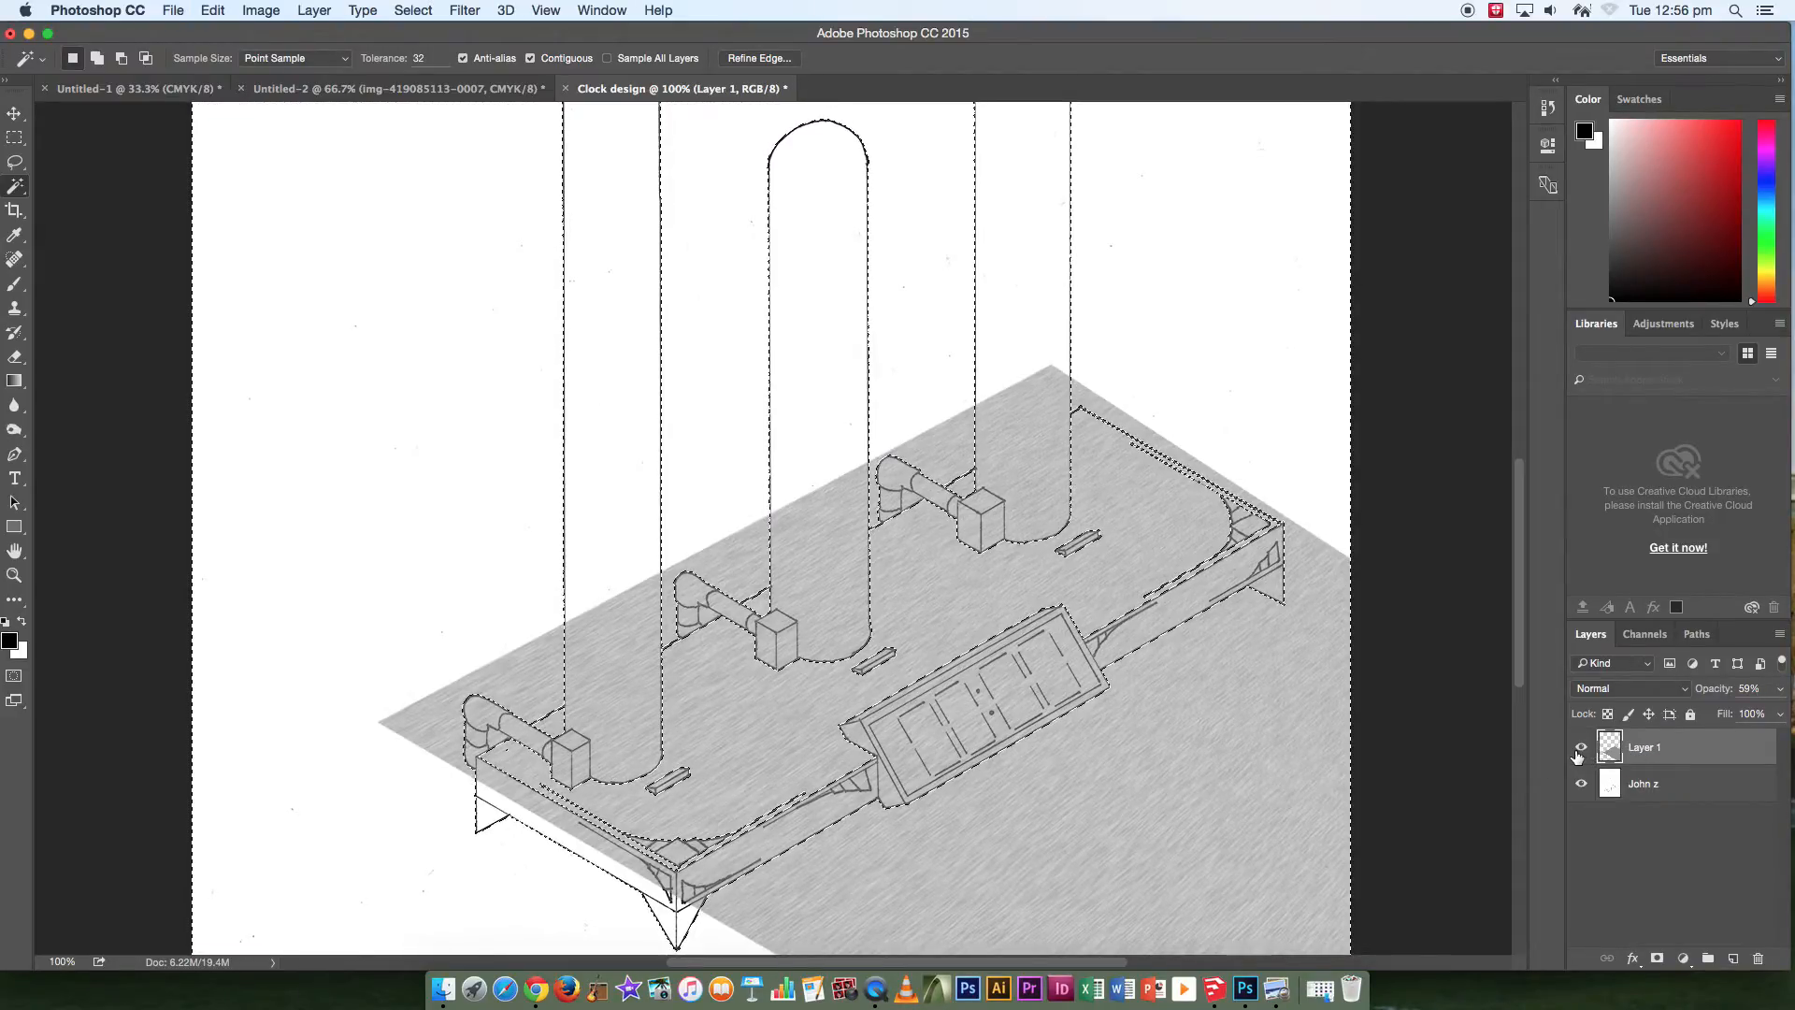
key("Delete")
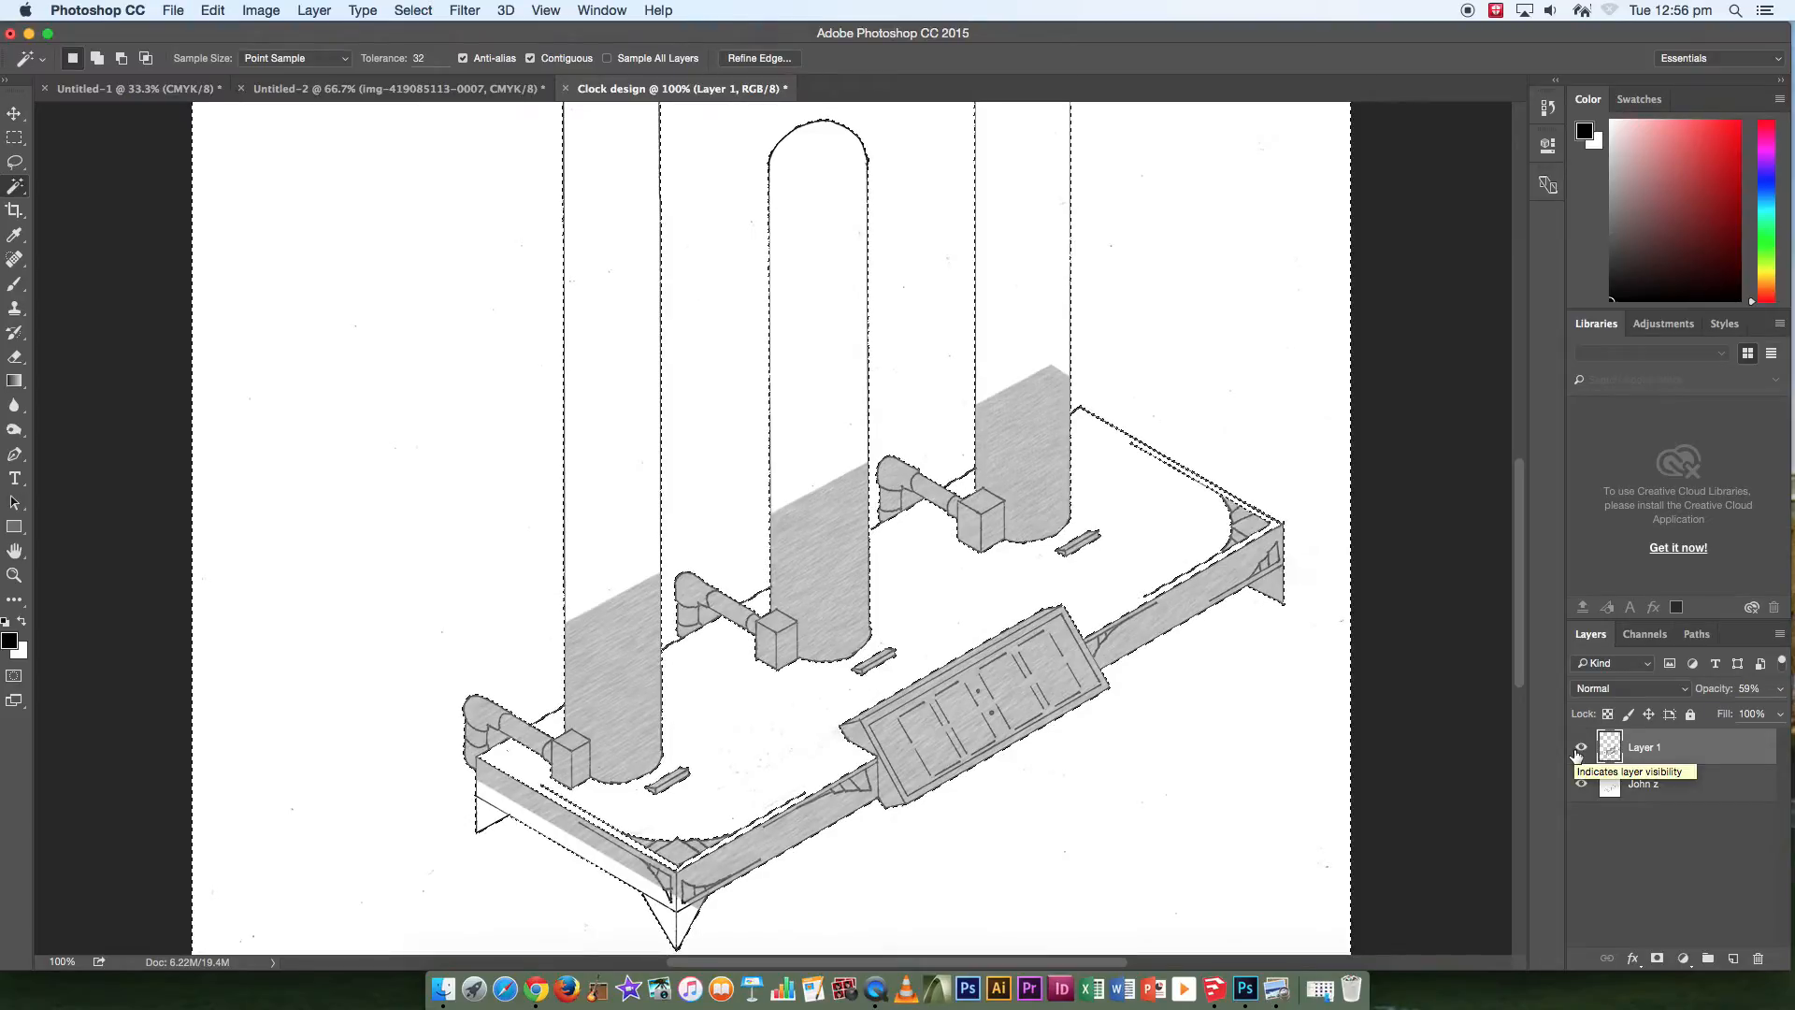
key("super+z")
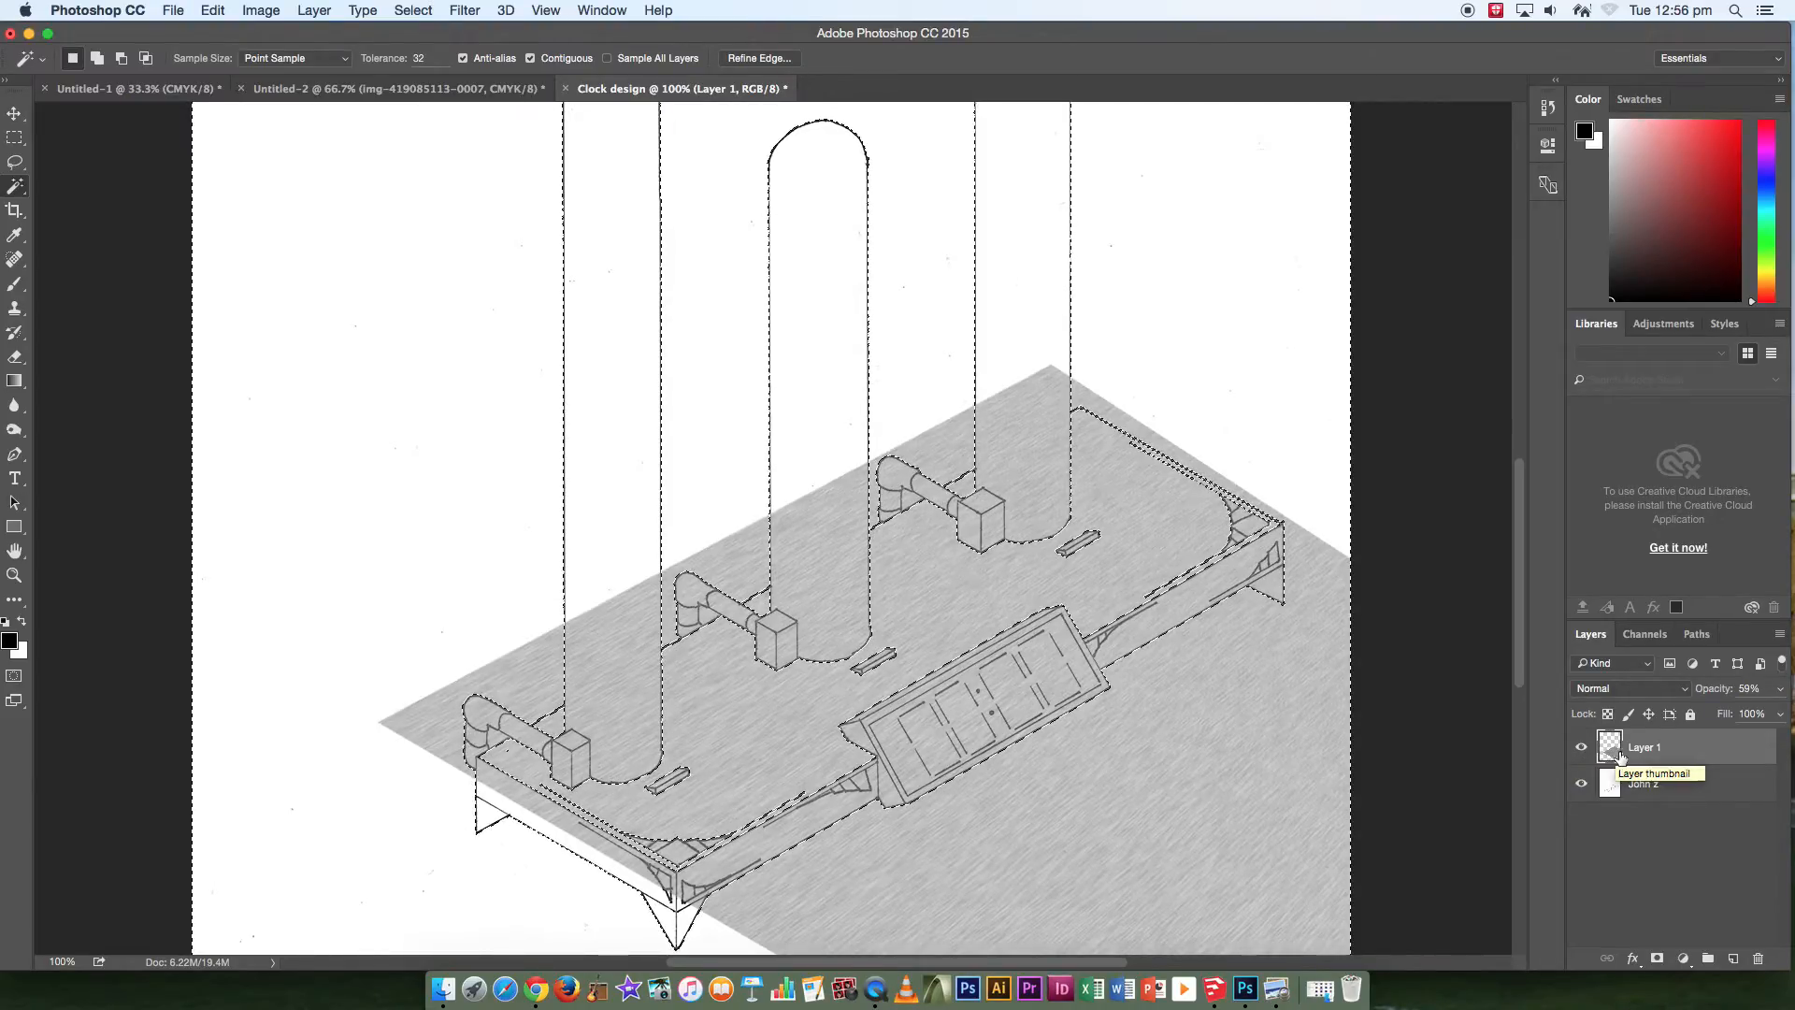
left_click(415, 11)
left_click(425, 86)
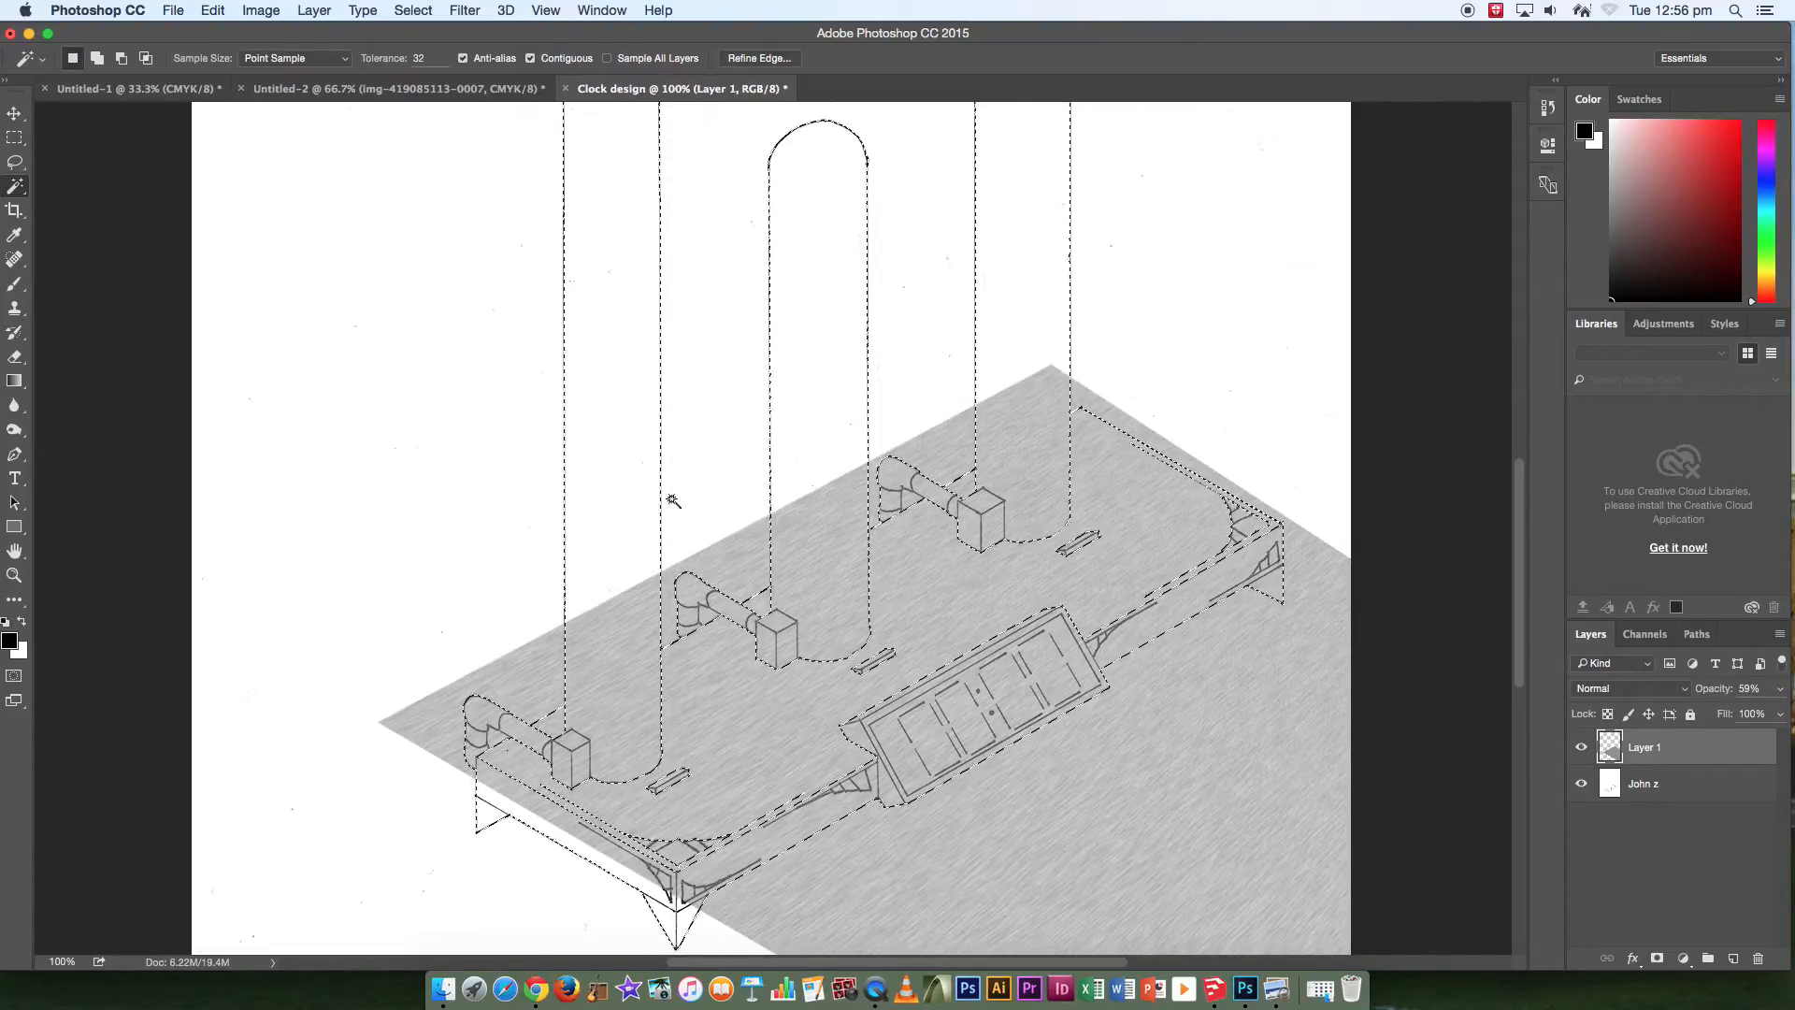
key("Delete")
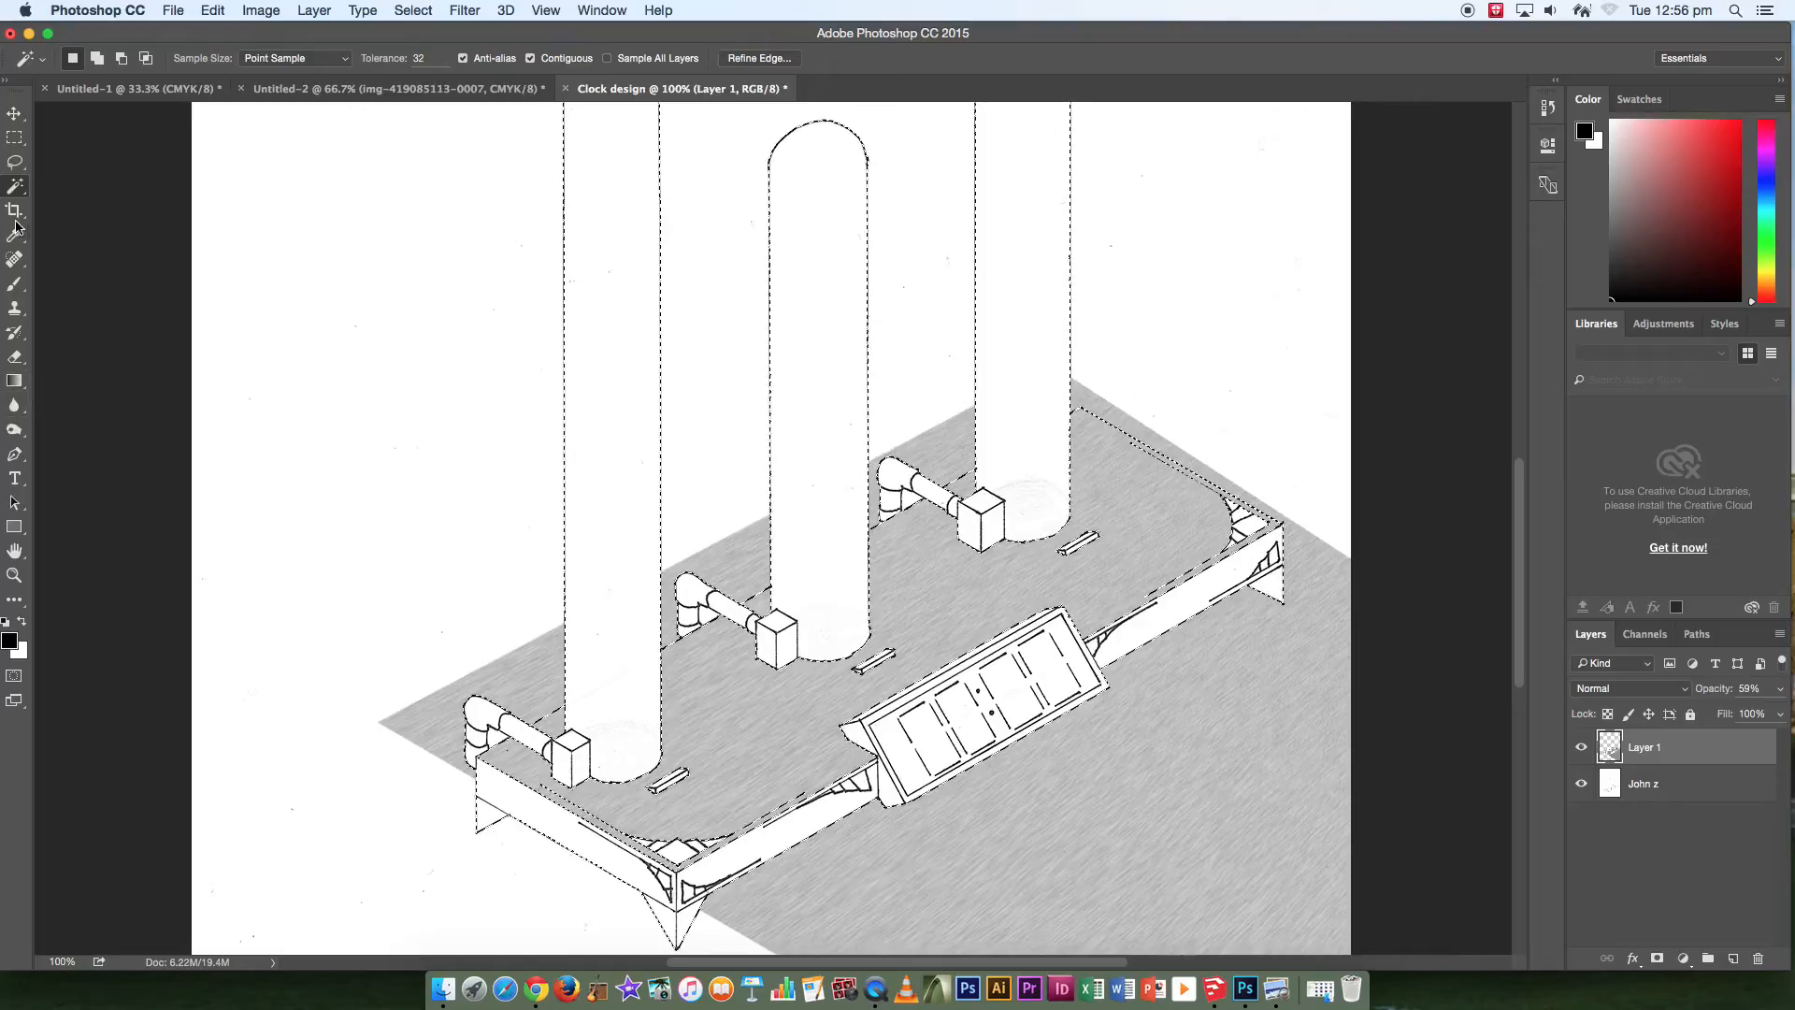
Deselect and erase the surplus texture around the base's outer edges on Layer 1 with the Eraser at size 60.
left_click(14, 359)
left_click(56, 357)
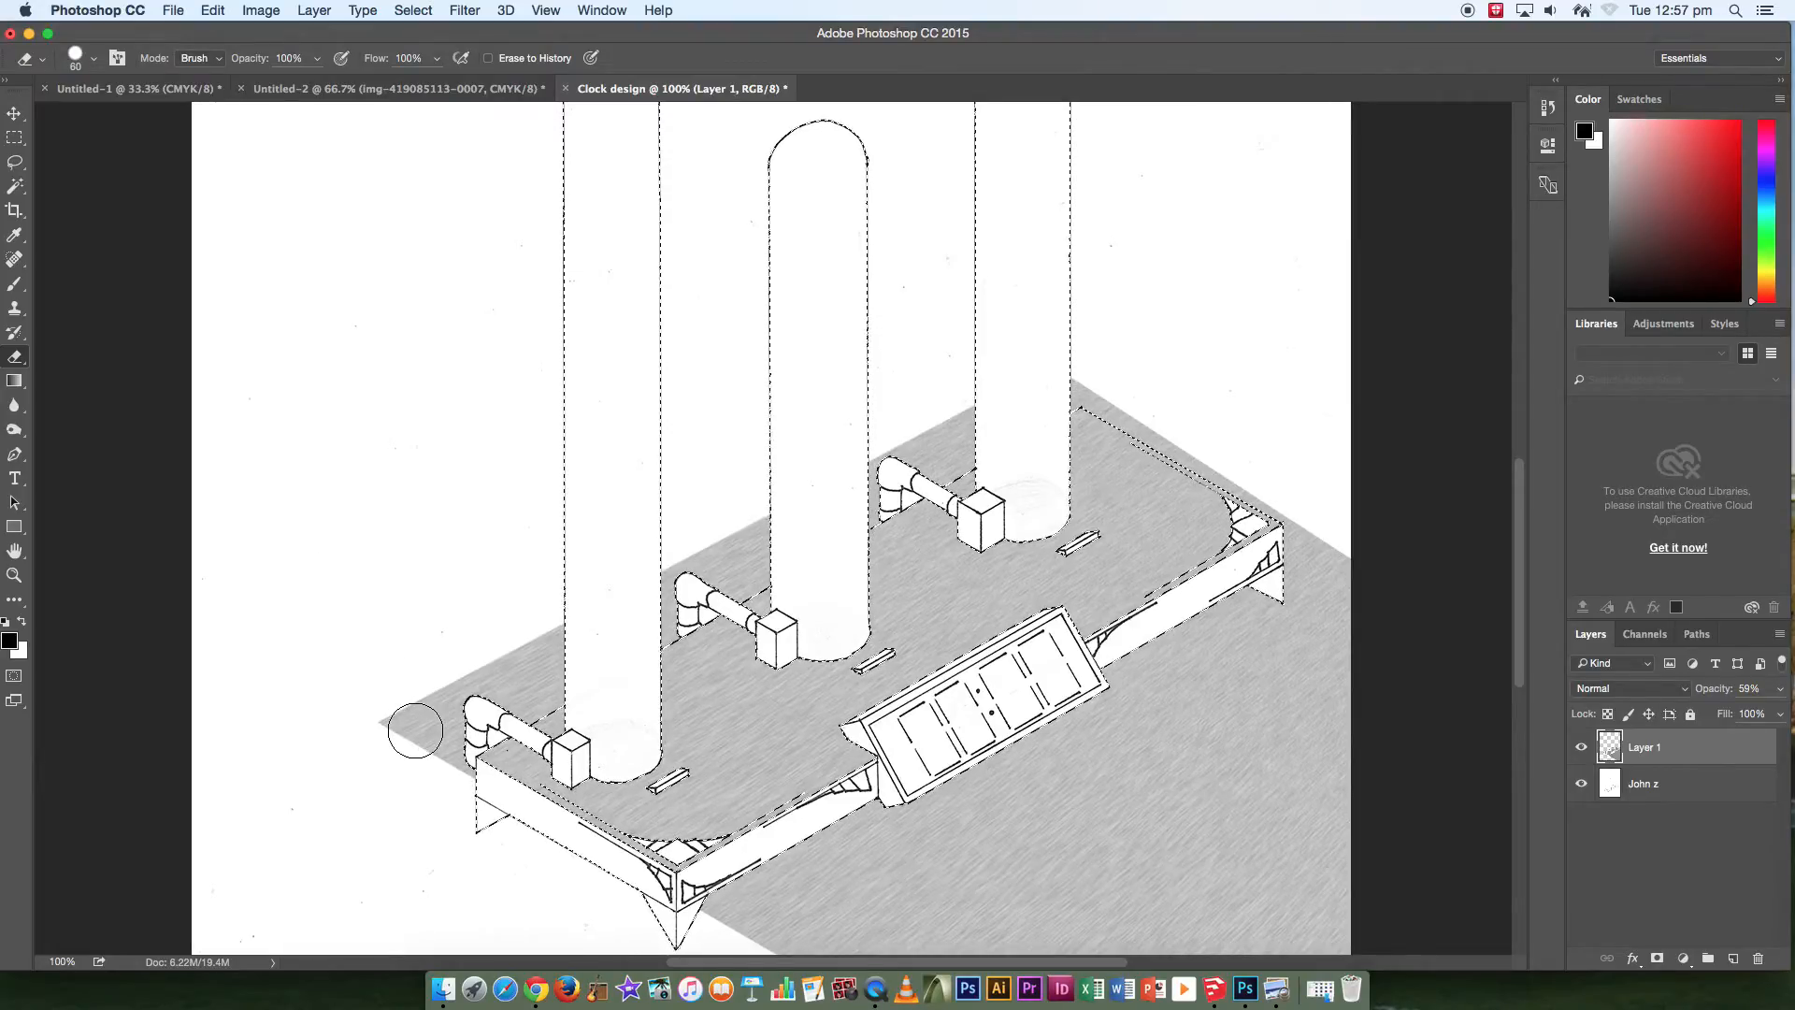
left_click(414, 10)
left_click(427, 54)
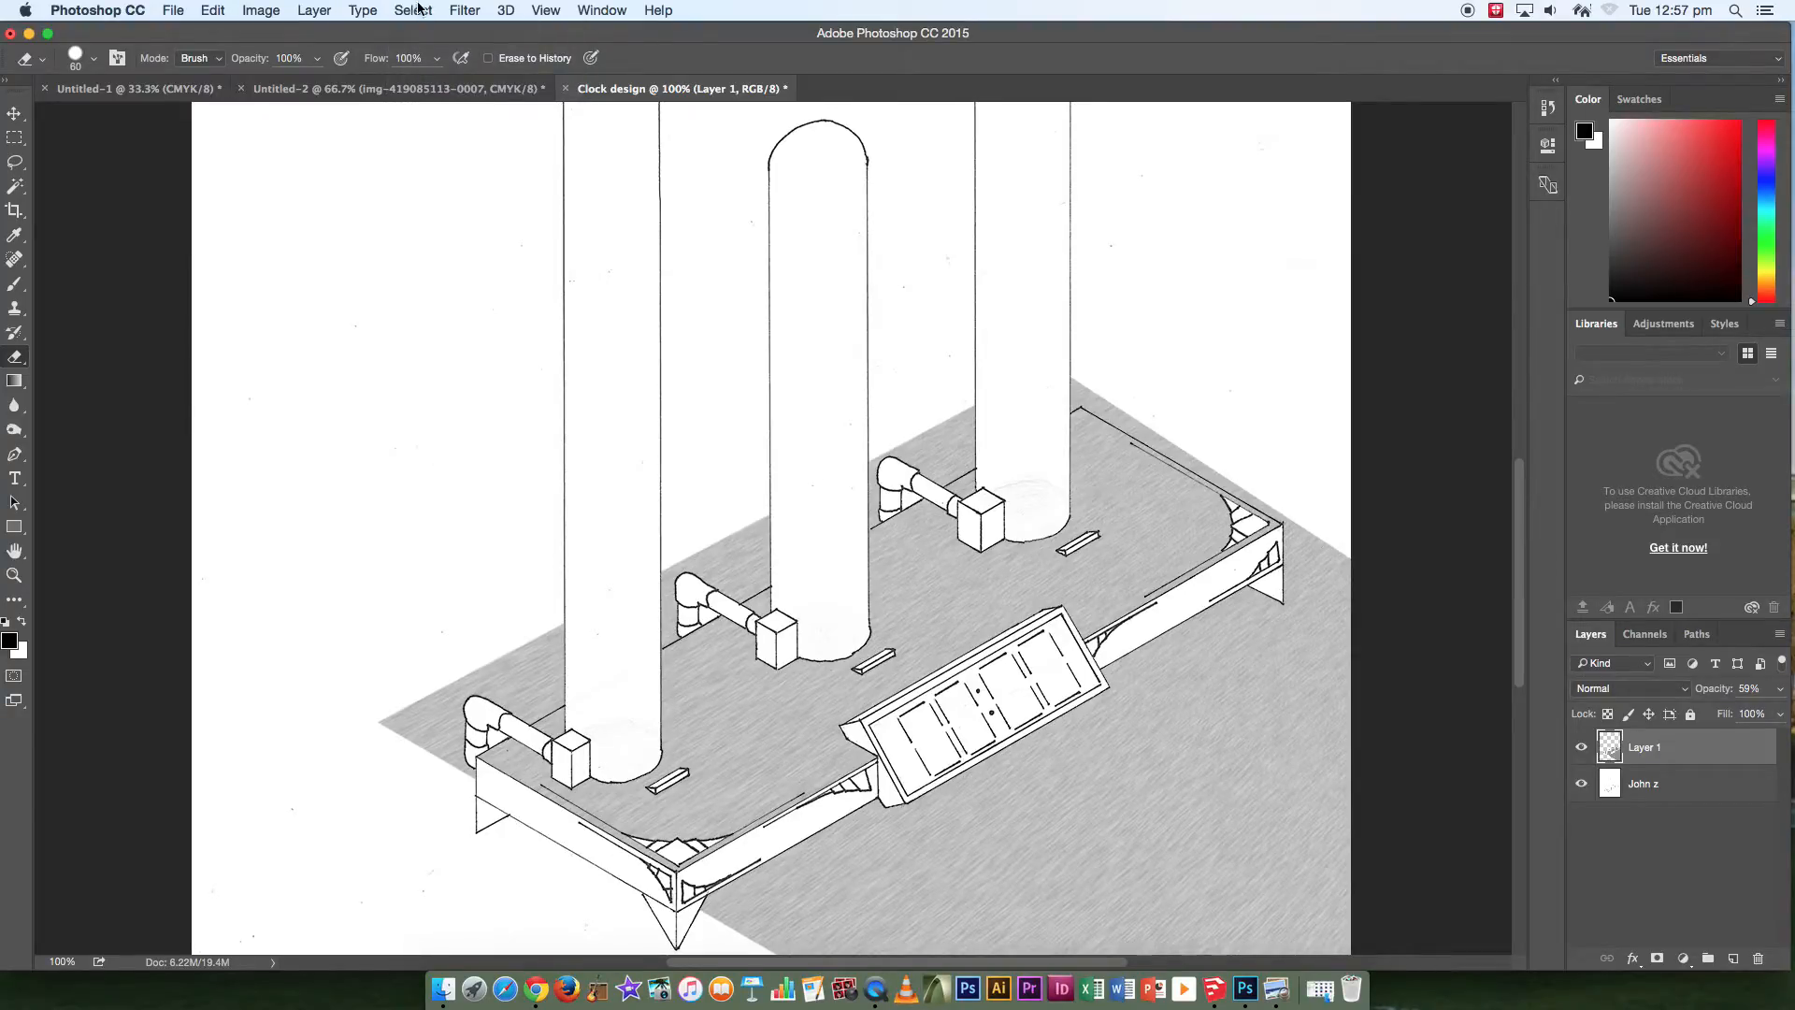
mouse_move(493, 728)
left_mouse_down()
mouse_move(545, 677)
mouse_move(479, 711)
mouse_move(558, 631)
mouse_move(398, 722)
mouse_move(441, 731)
mouse_move(434, 752)
mouse_move(458, 739)
mouse_move(456, 781)
mouse_move(676, 923)
mouse_move(704, 921)
mouse_move(1284, 582)
mouse_move(1298, 513)
mouse_move(1072, 374)
mouse_move(628, 628)
mouse_move(690, 549)
mouse_move(790, 496)
left_mouse_up()
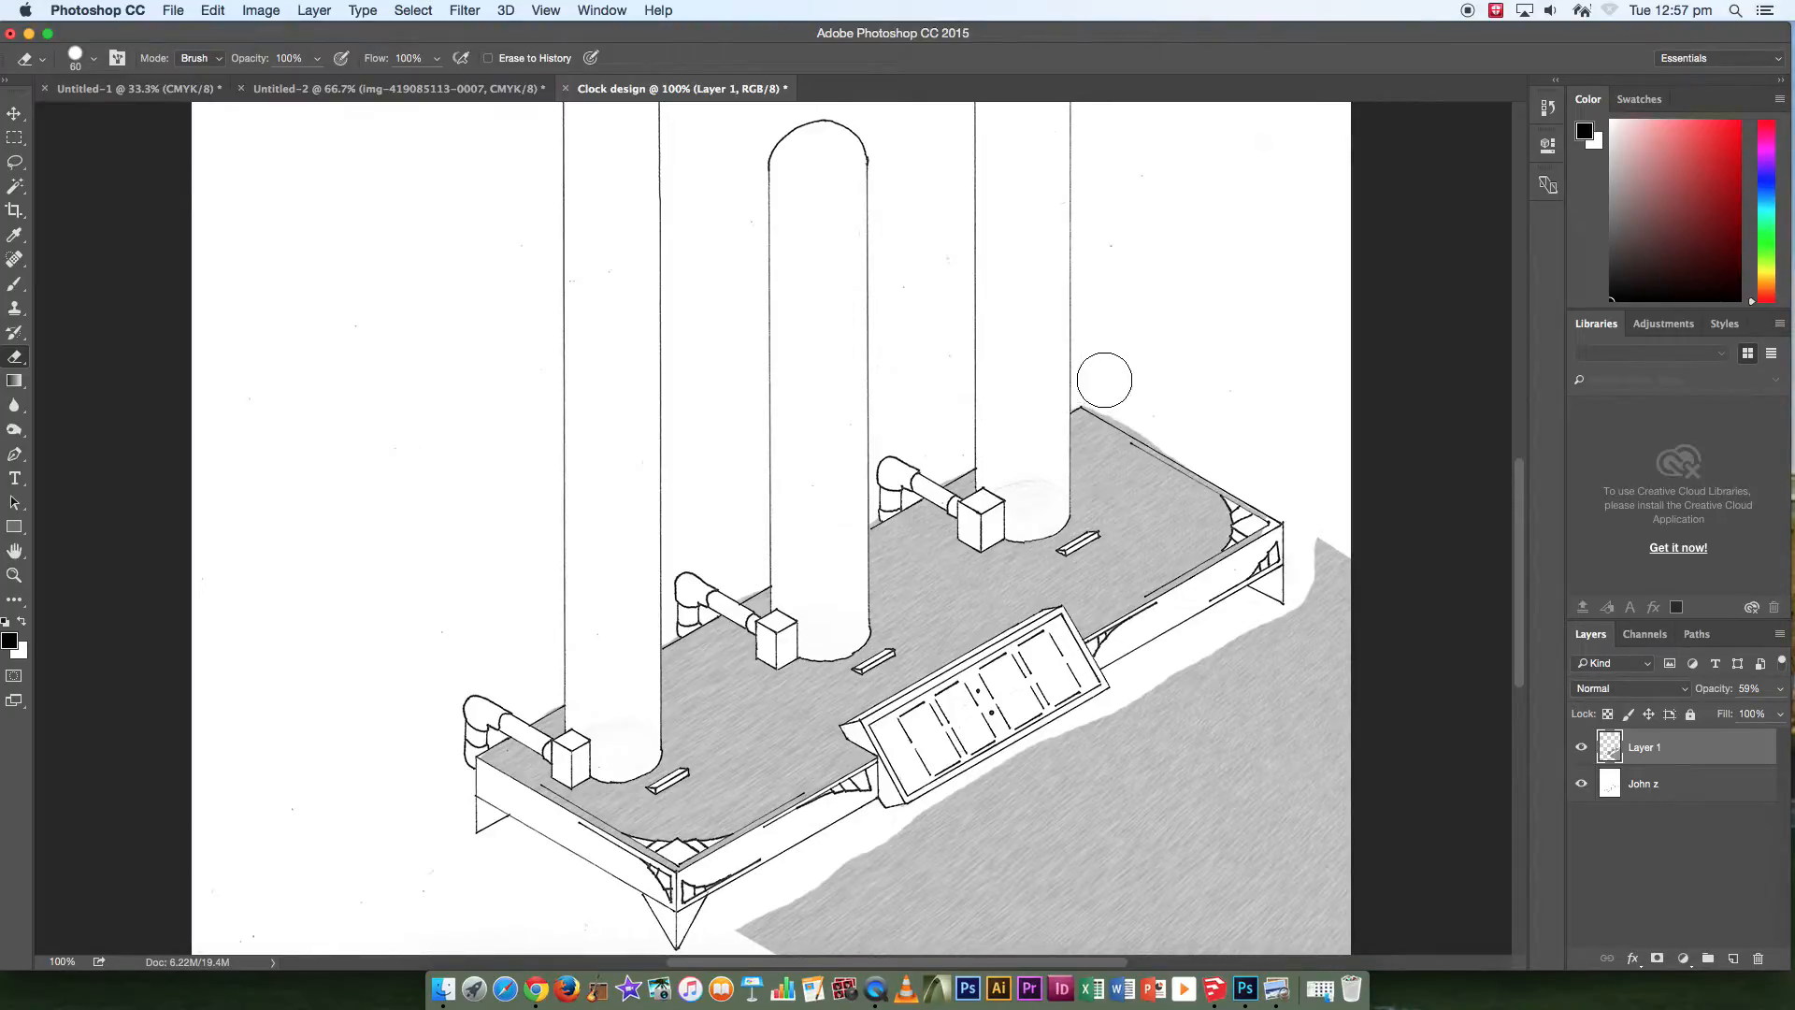
left_click_drag(1100, 385, 1214, 440)
Revisit the recent Eraser states in the document history and return to the latest one.
left_click(212, 11)
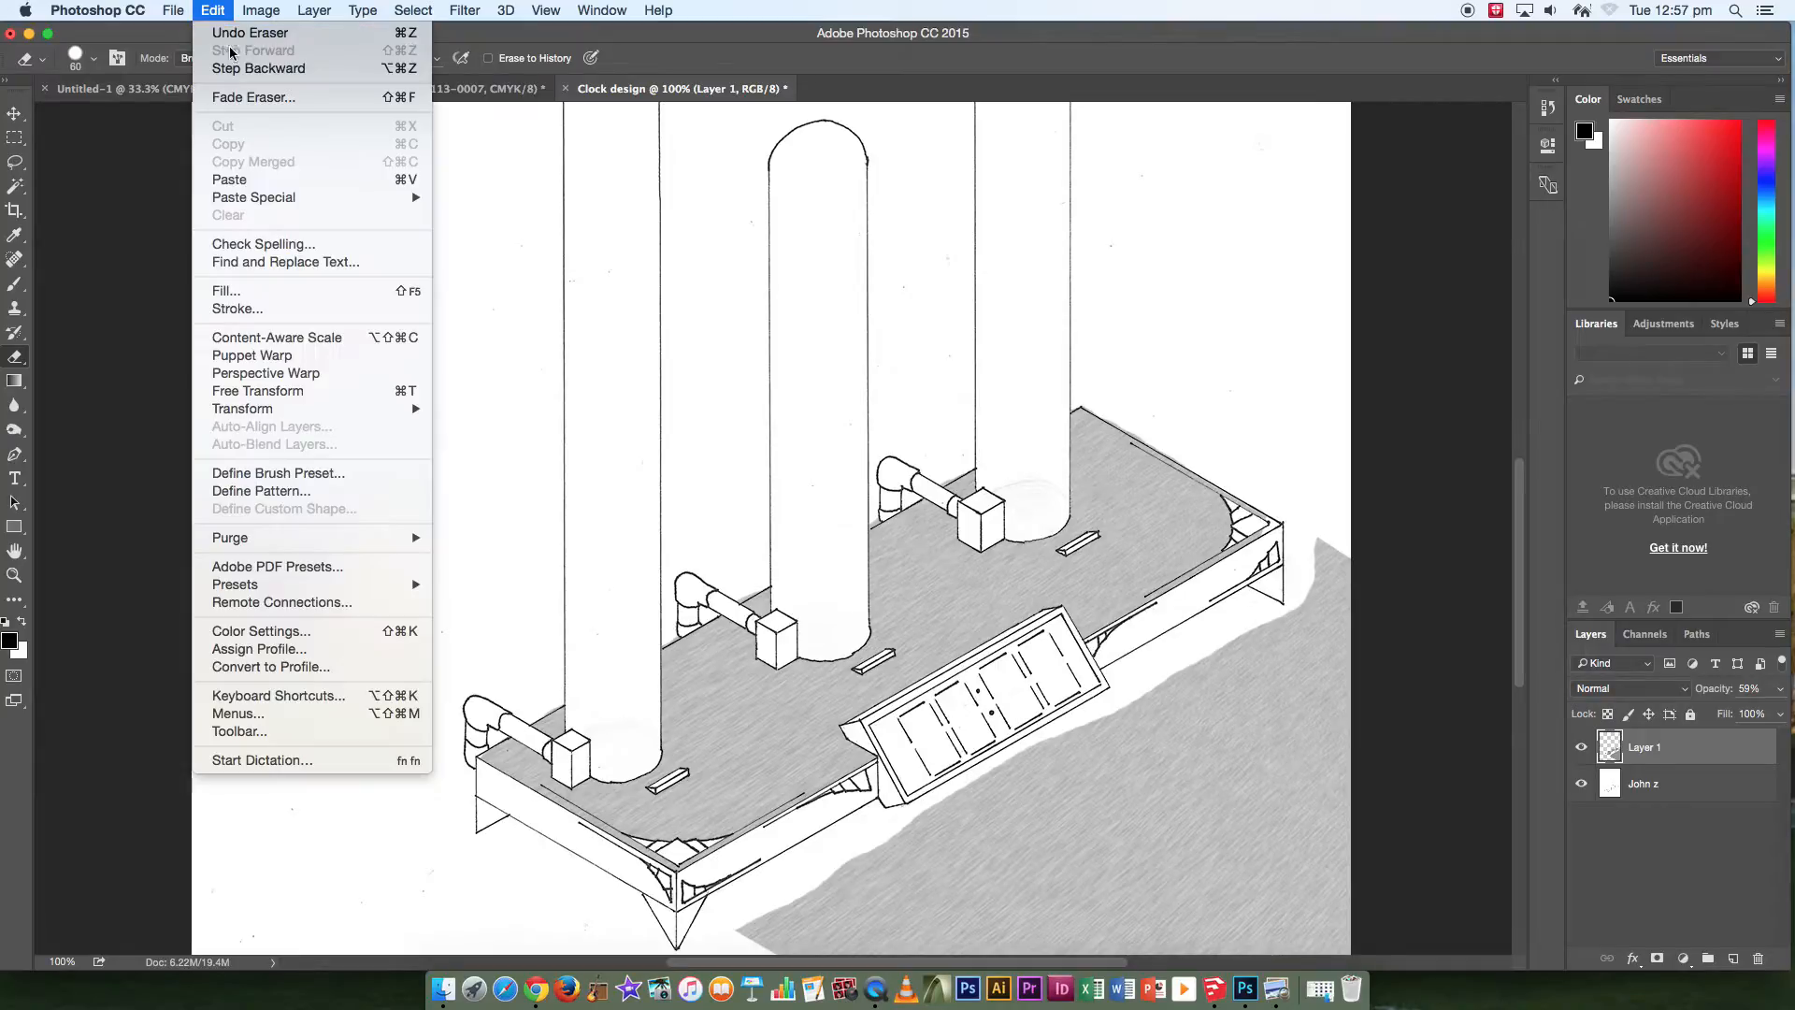
left_click(483, 199)
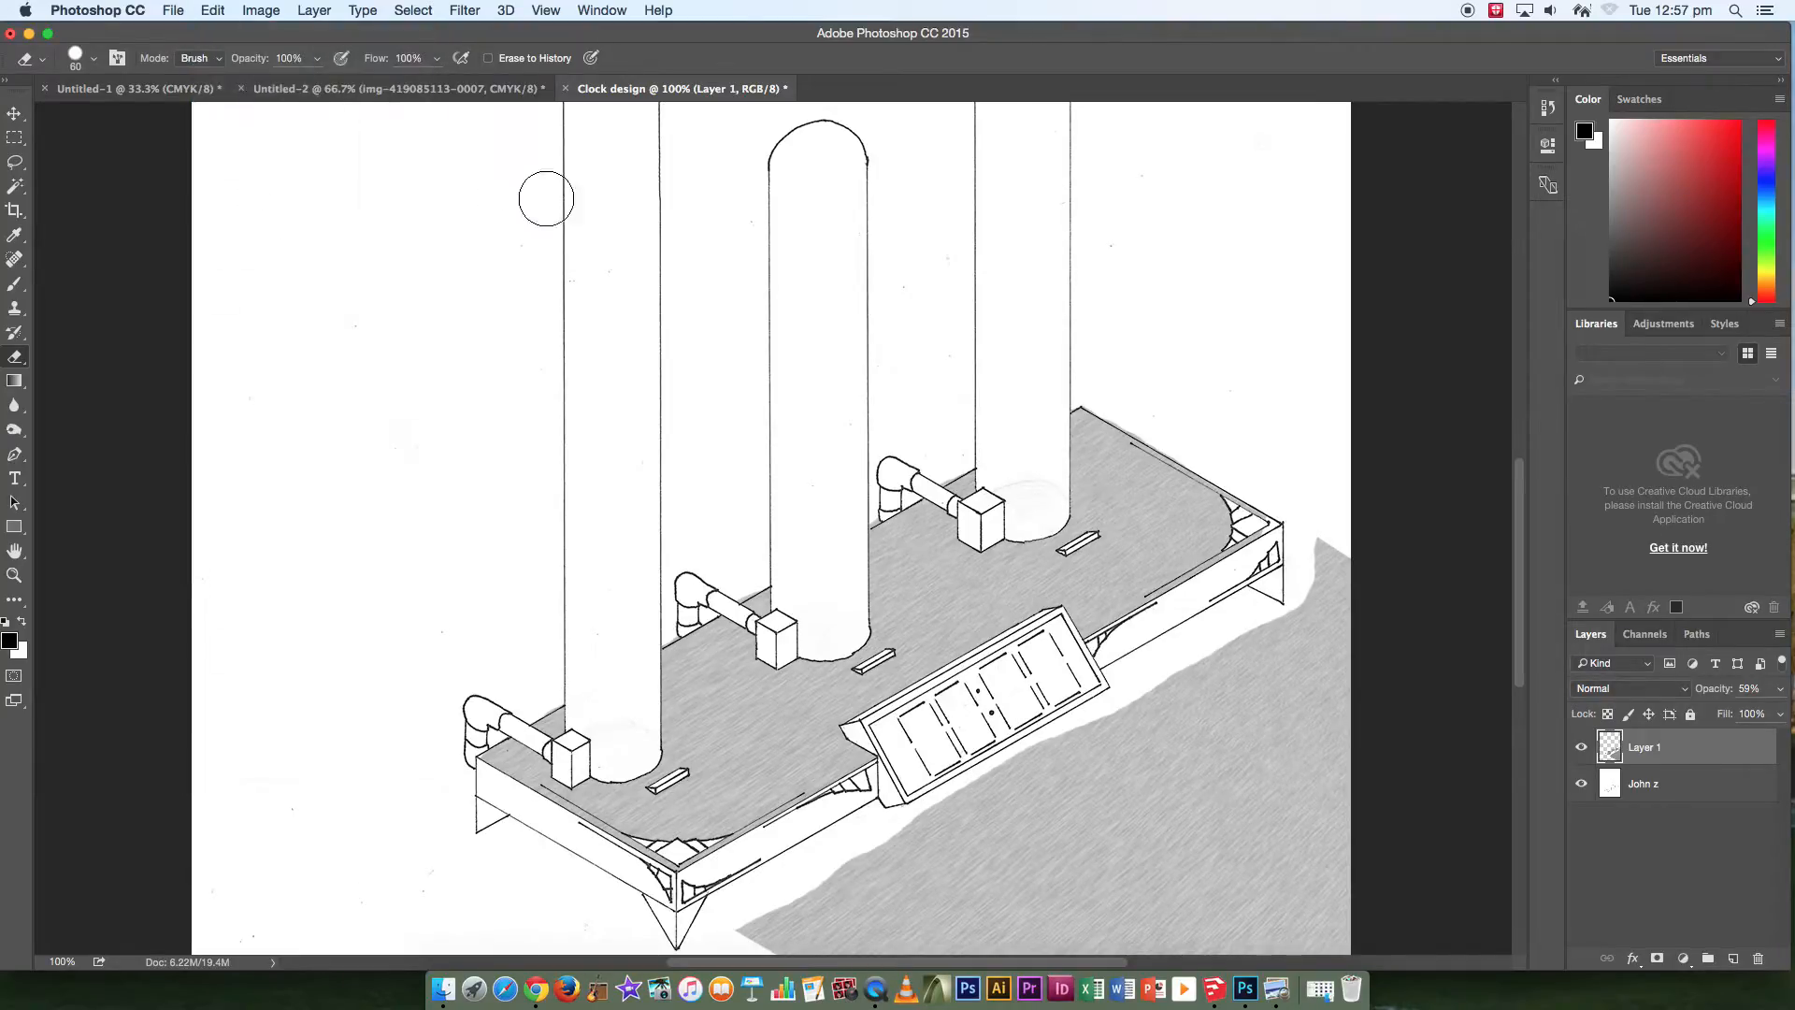
left_click(1548, 109)
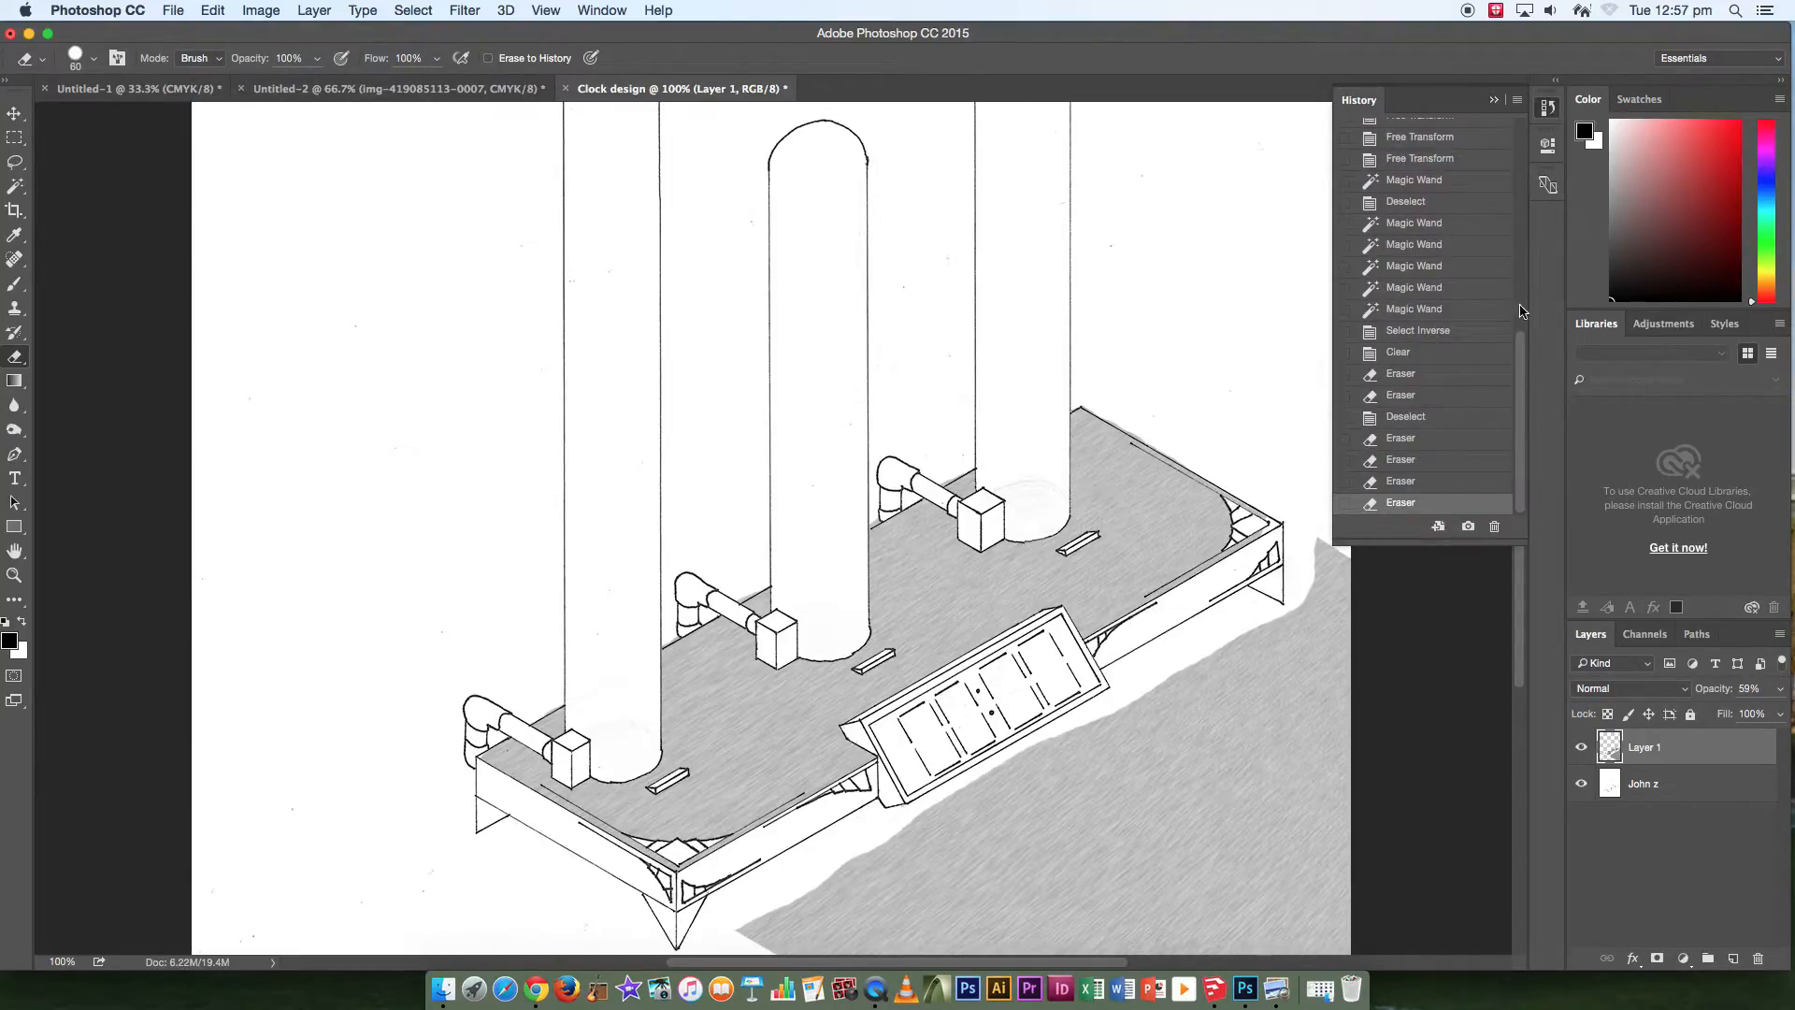
left_click_drag(1521, 433, 1517, 202)
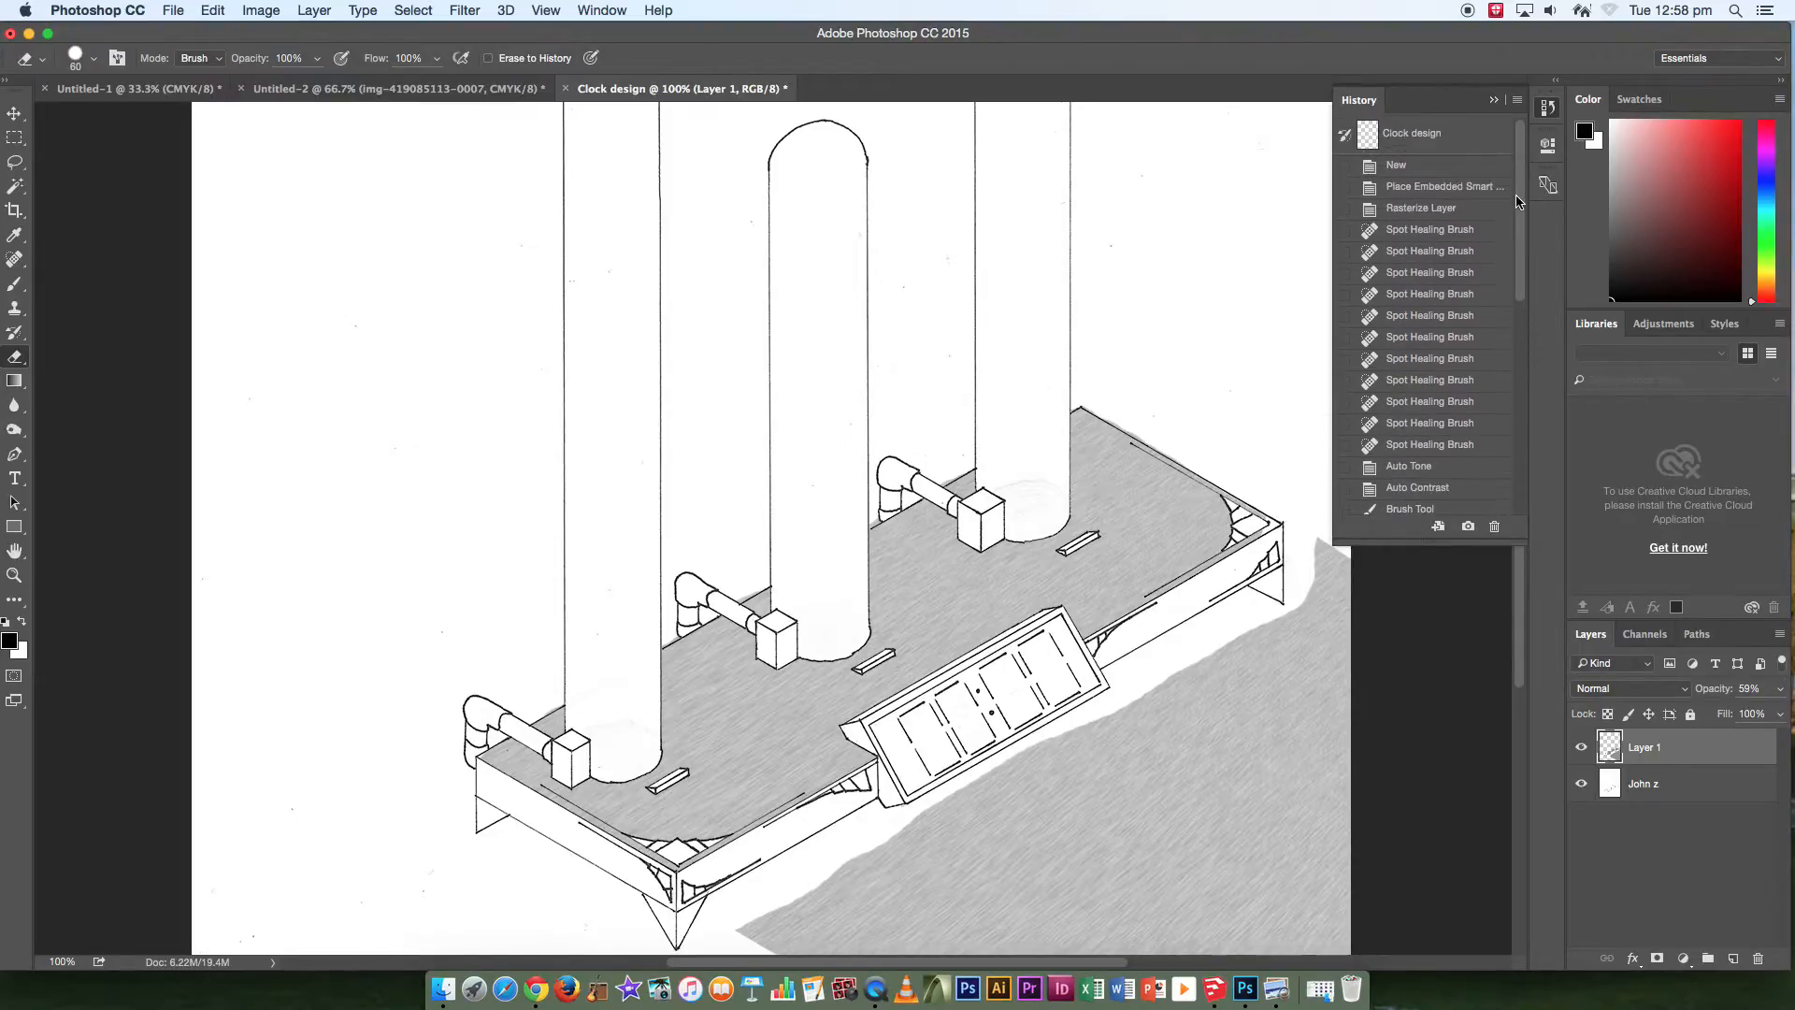
scroll(1493, 214, "down", 10)
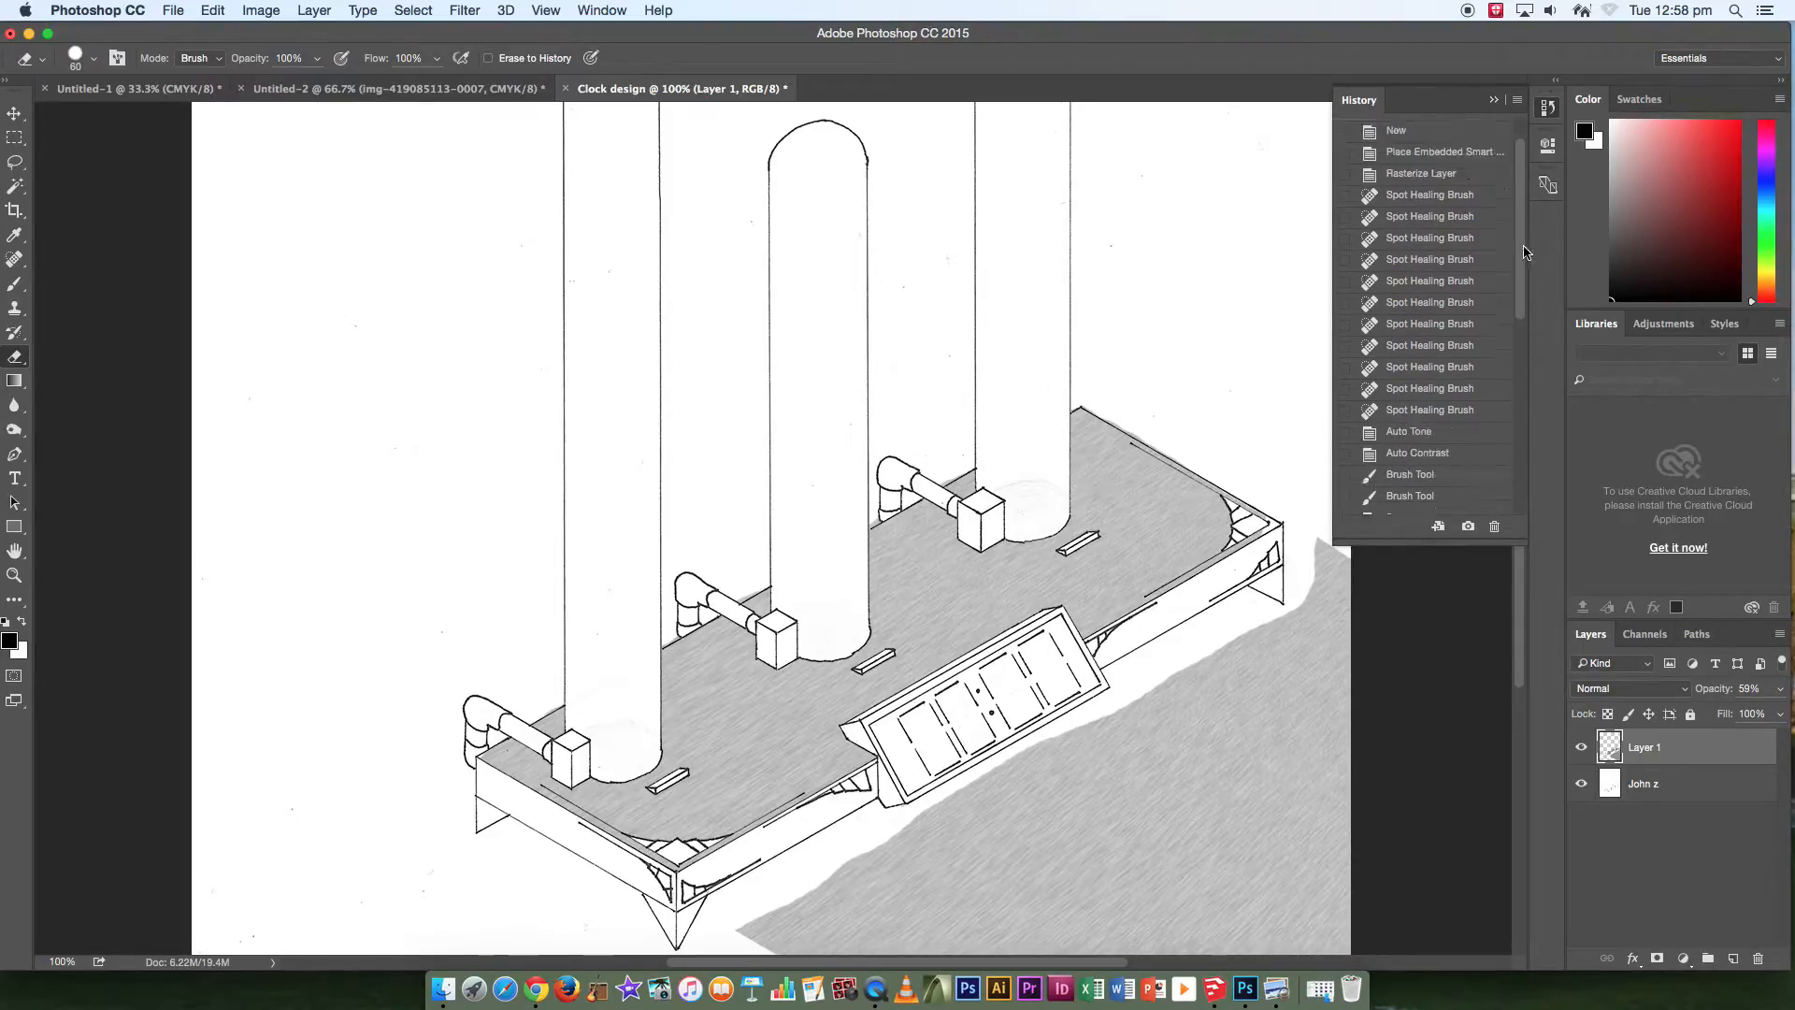
left_click(1415, 439)
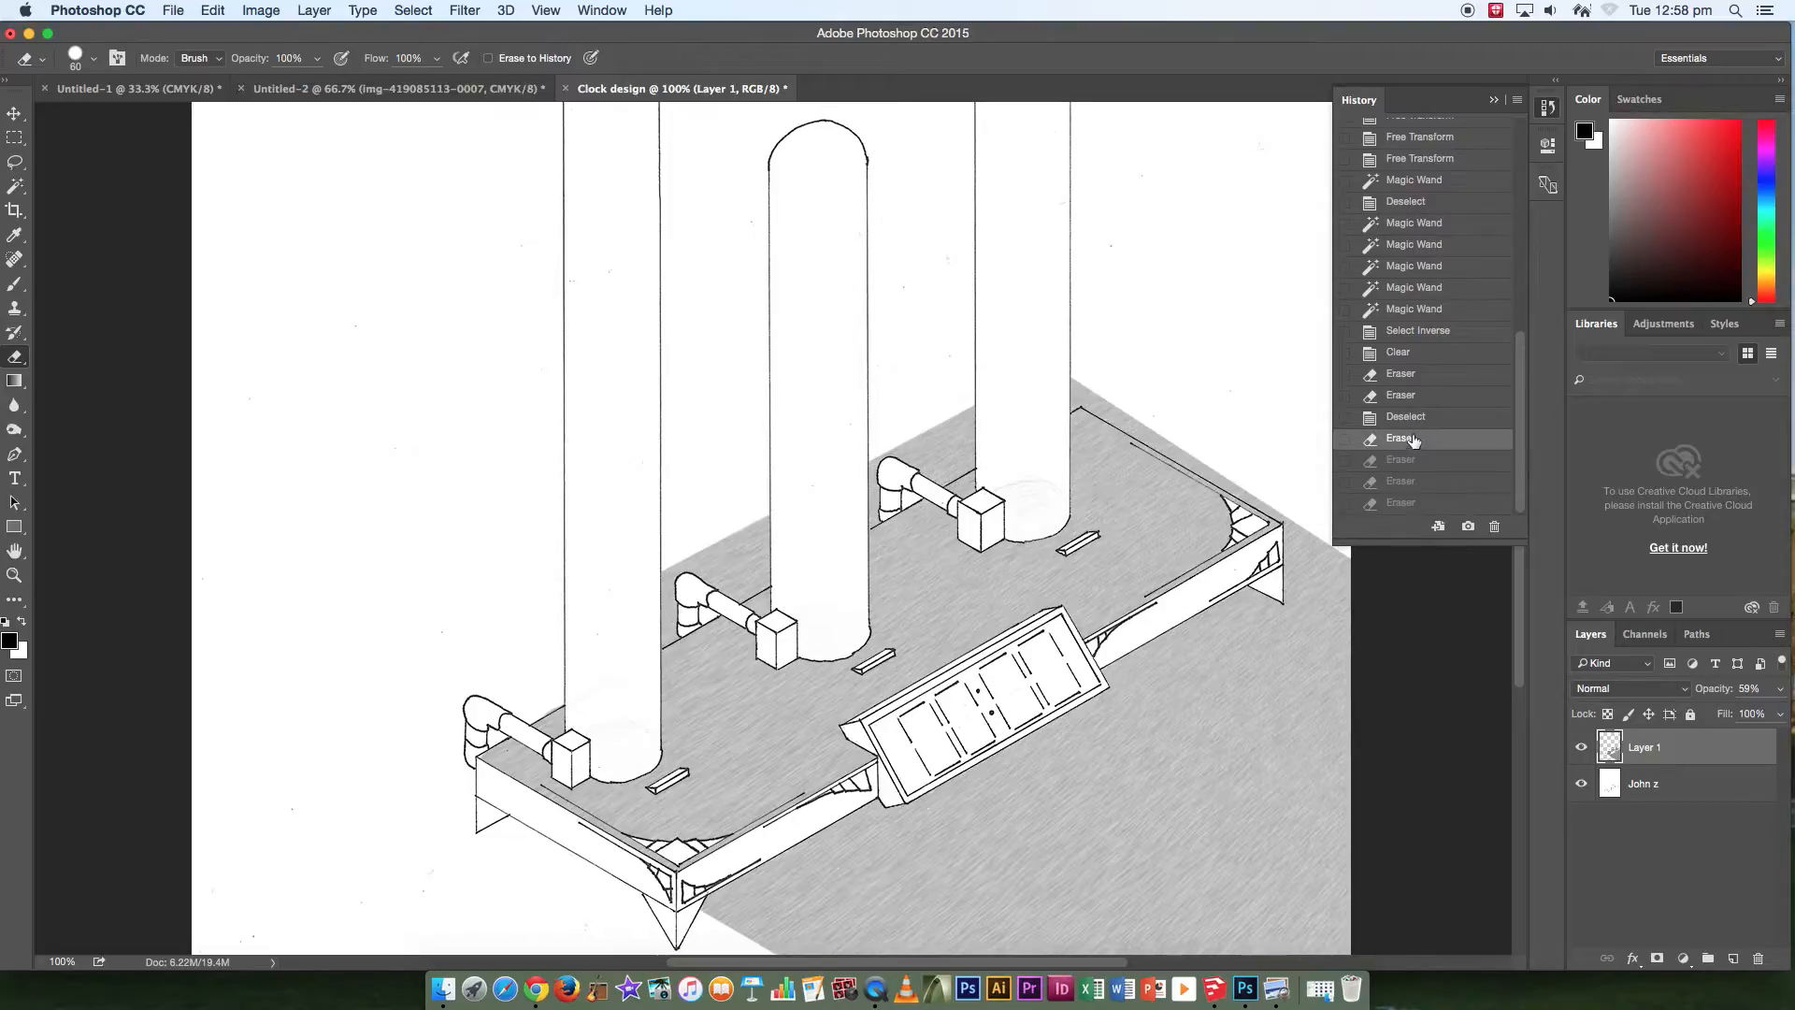
left_click(1415, 462)
left_click(1417, 482)
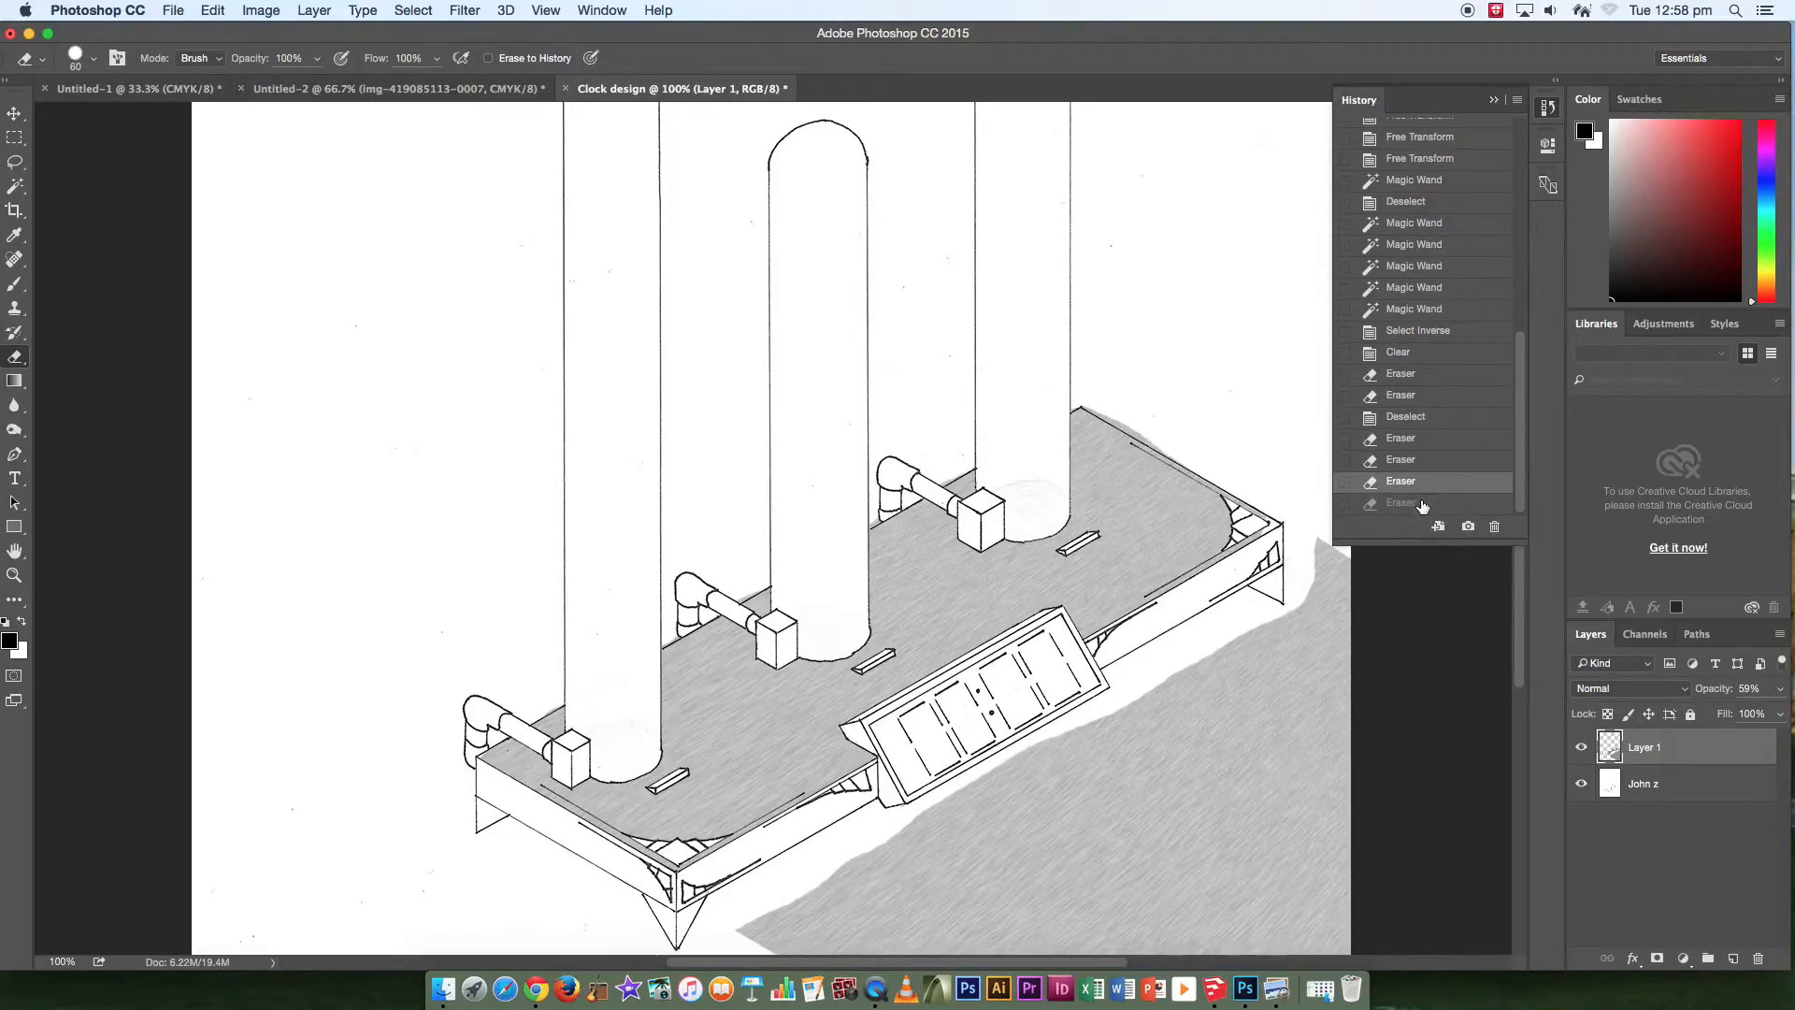
left_click(1418, 504)
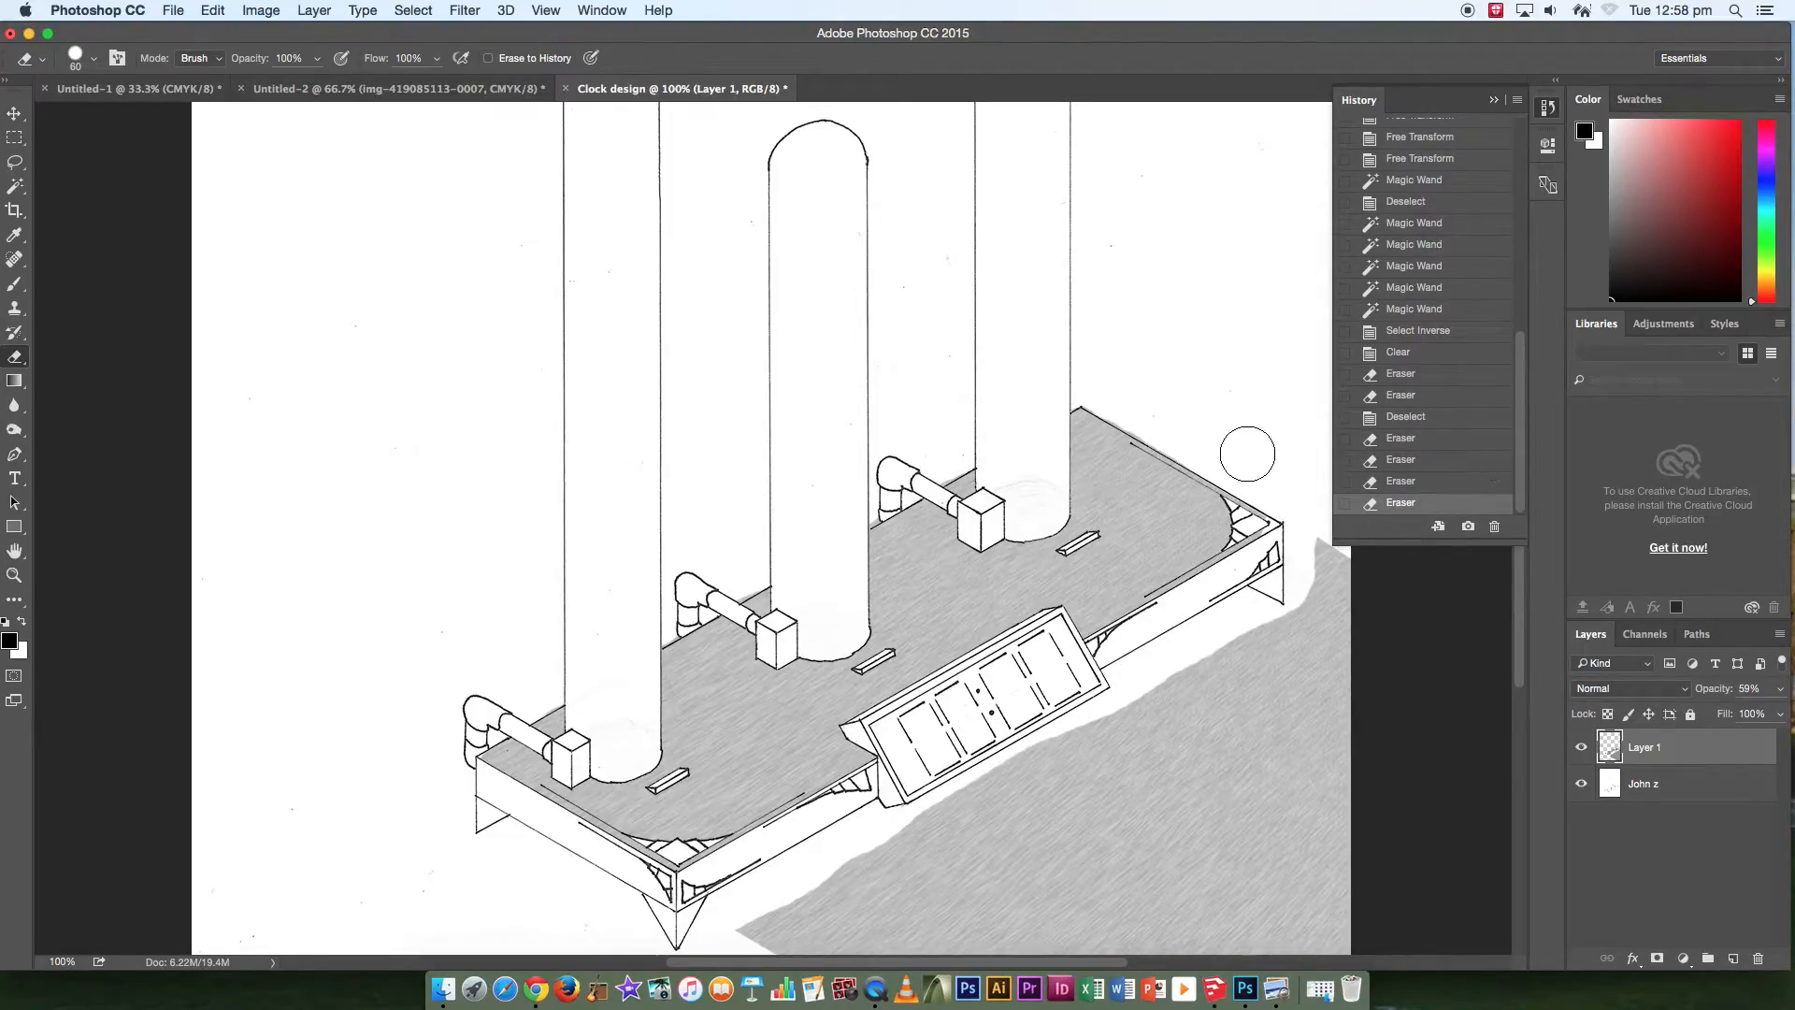
left_click(1198, 360)
left_click(1204, 300)
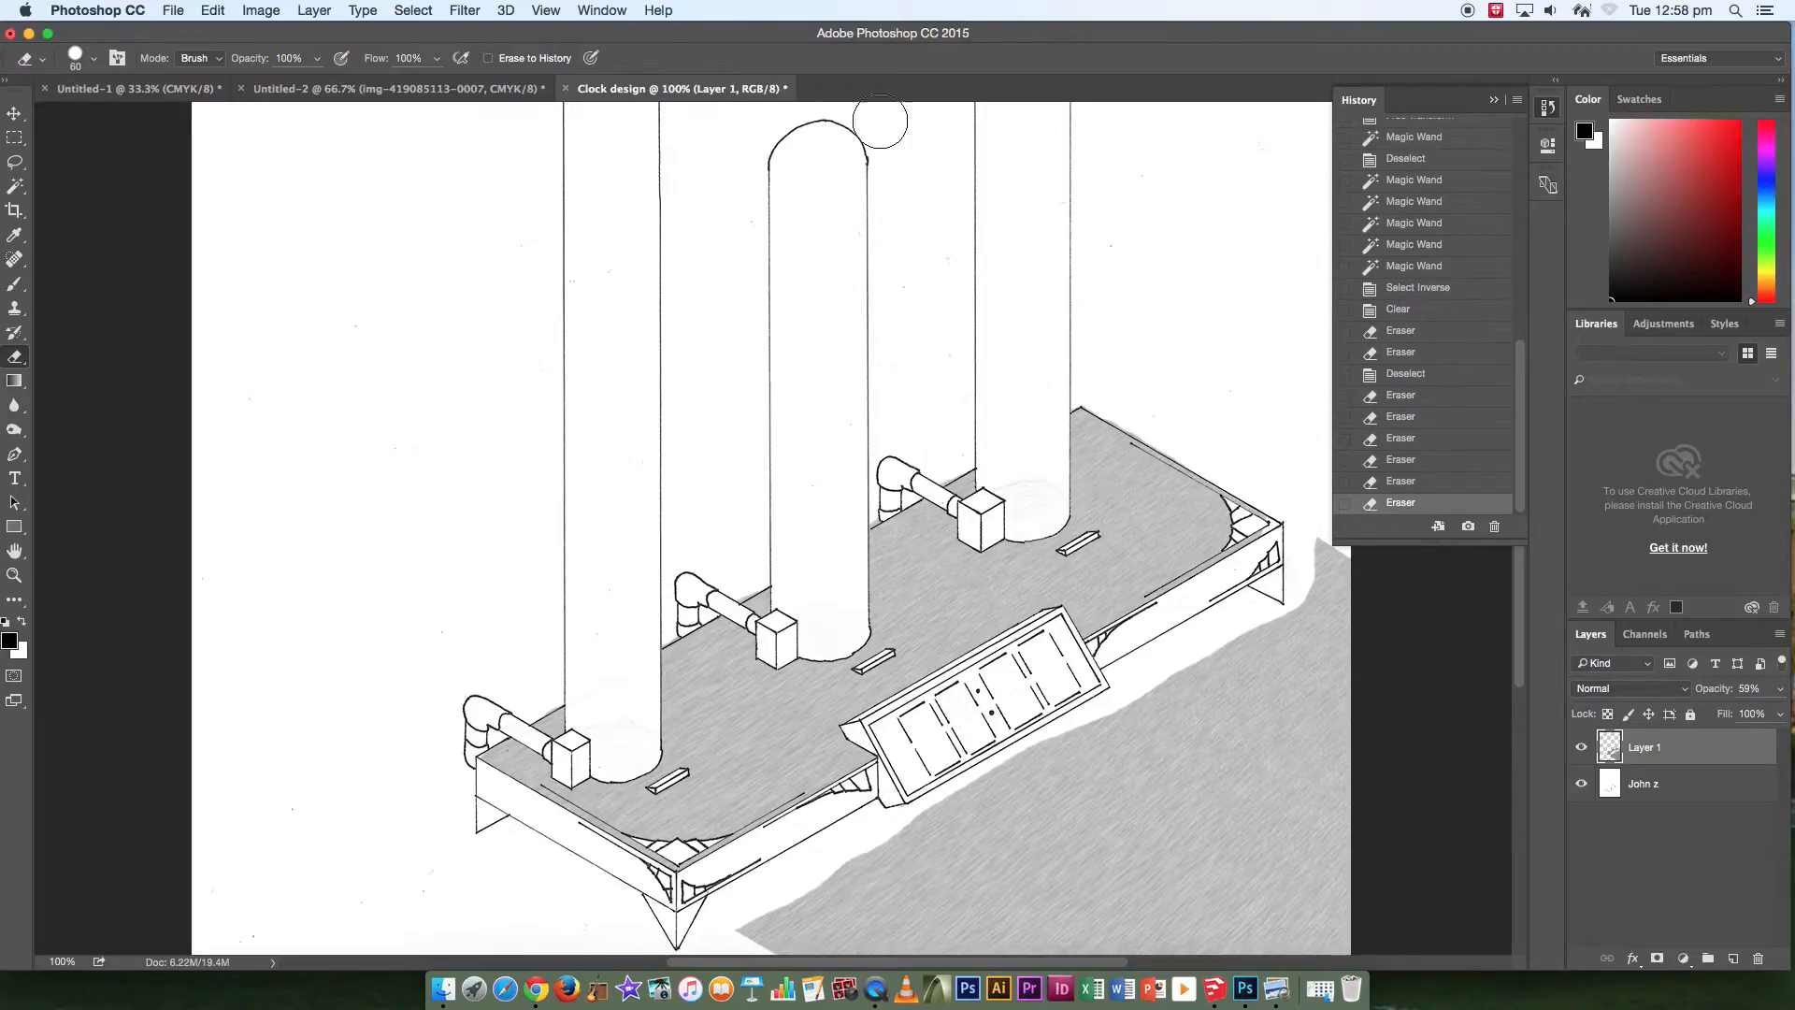
Step backward through the last five Eraser strokes, restore the latest history state and close the History.
left_click(14, 113)
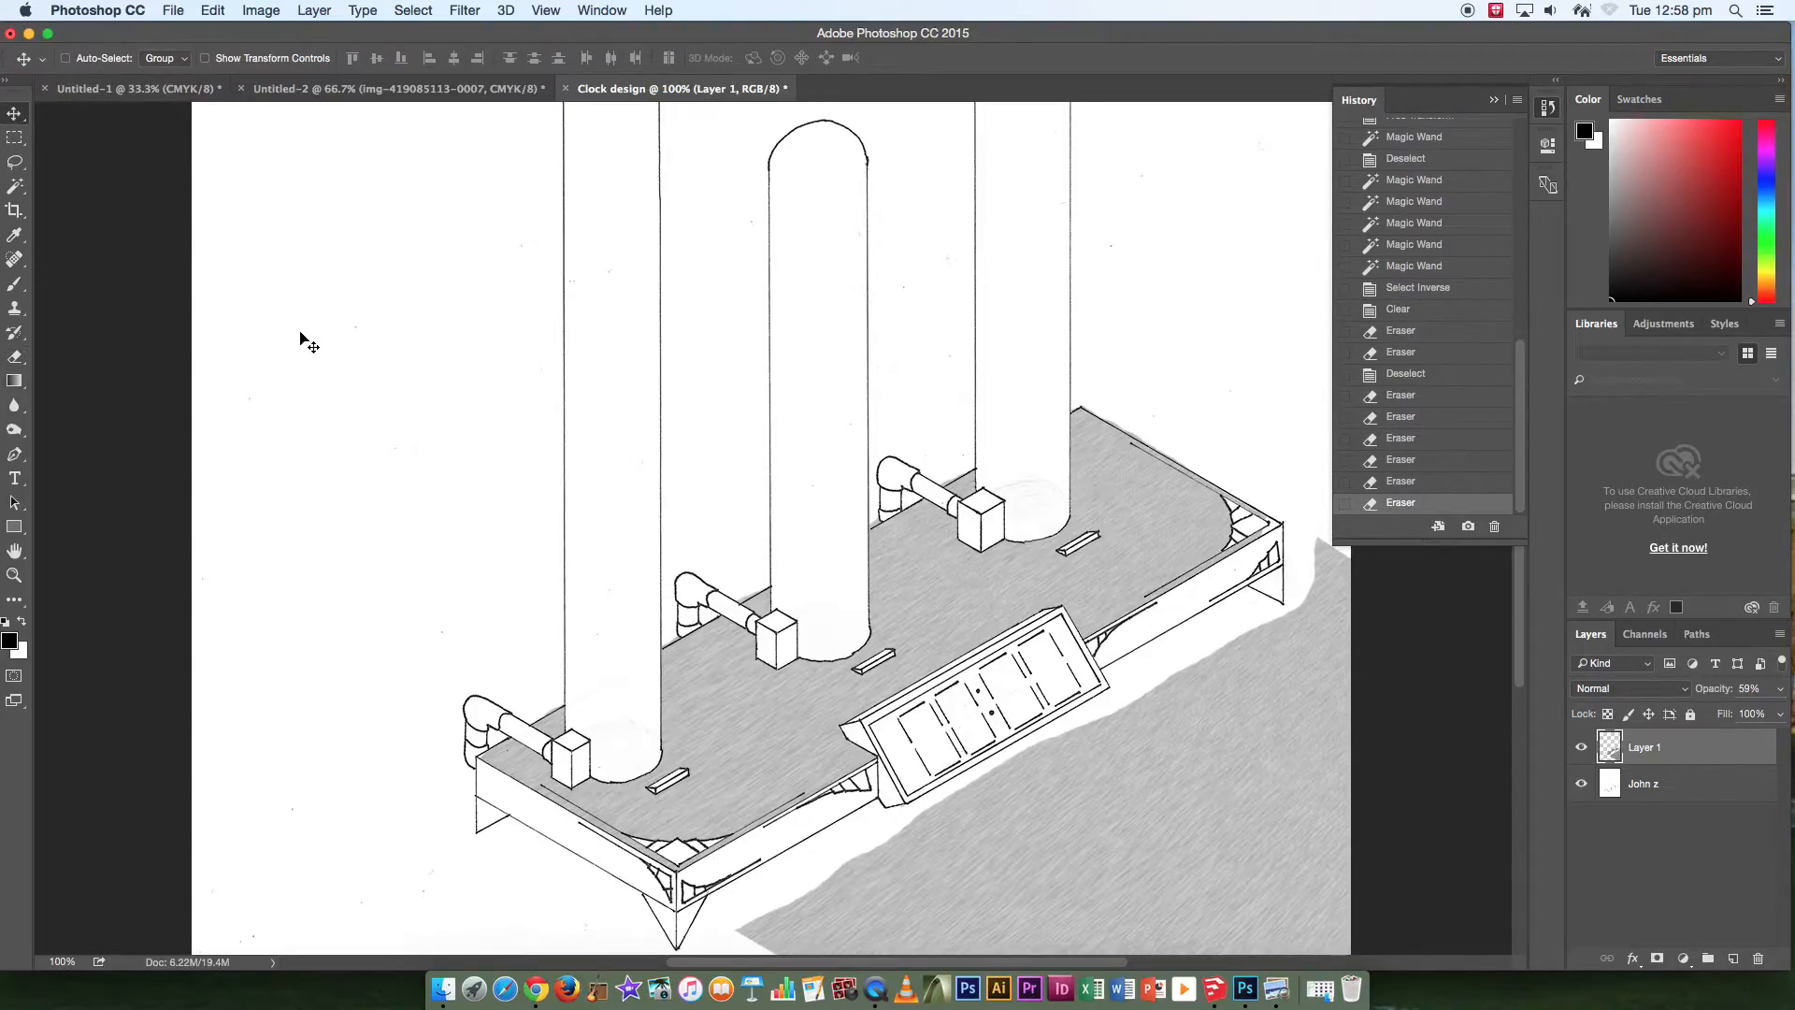
key("super")
key("super")
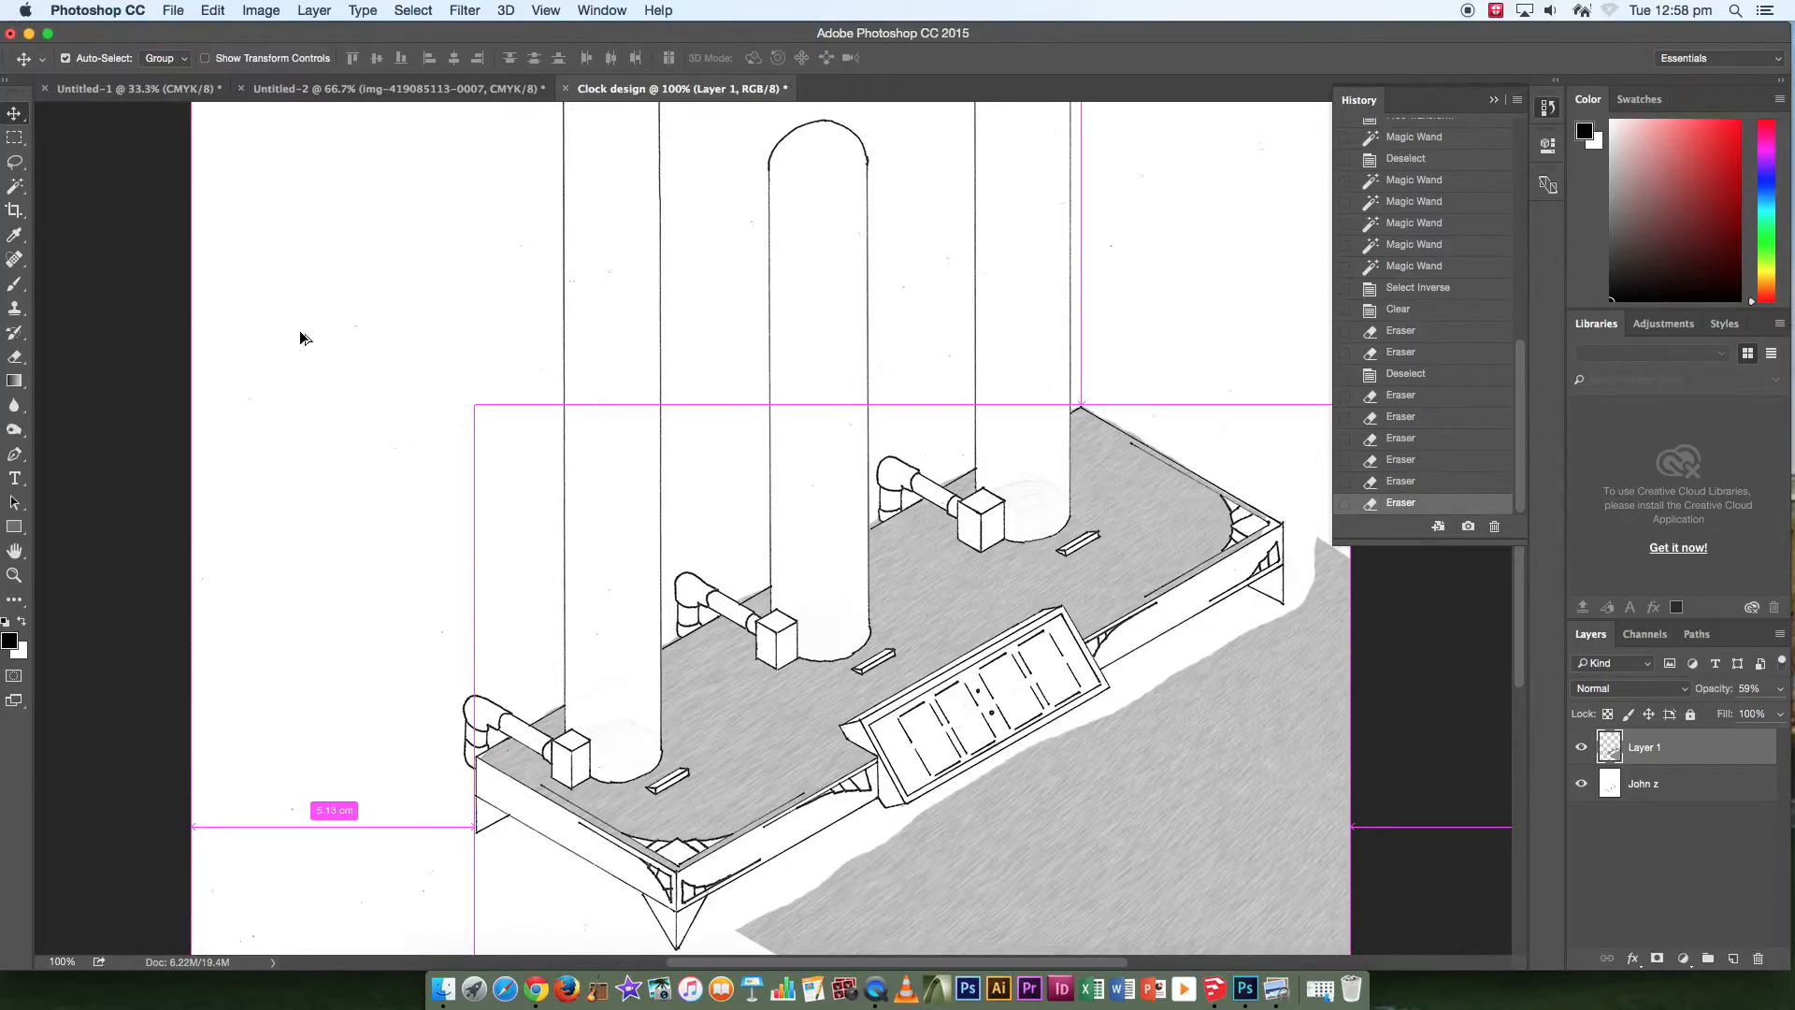
key("super+alt+z")
key("super+alt+z")
key("super+alt+z")
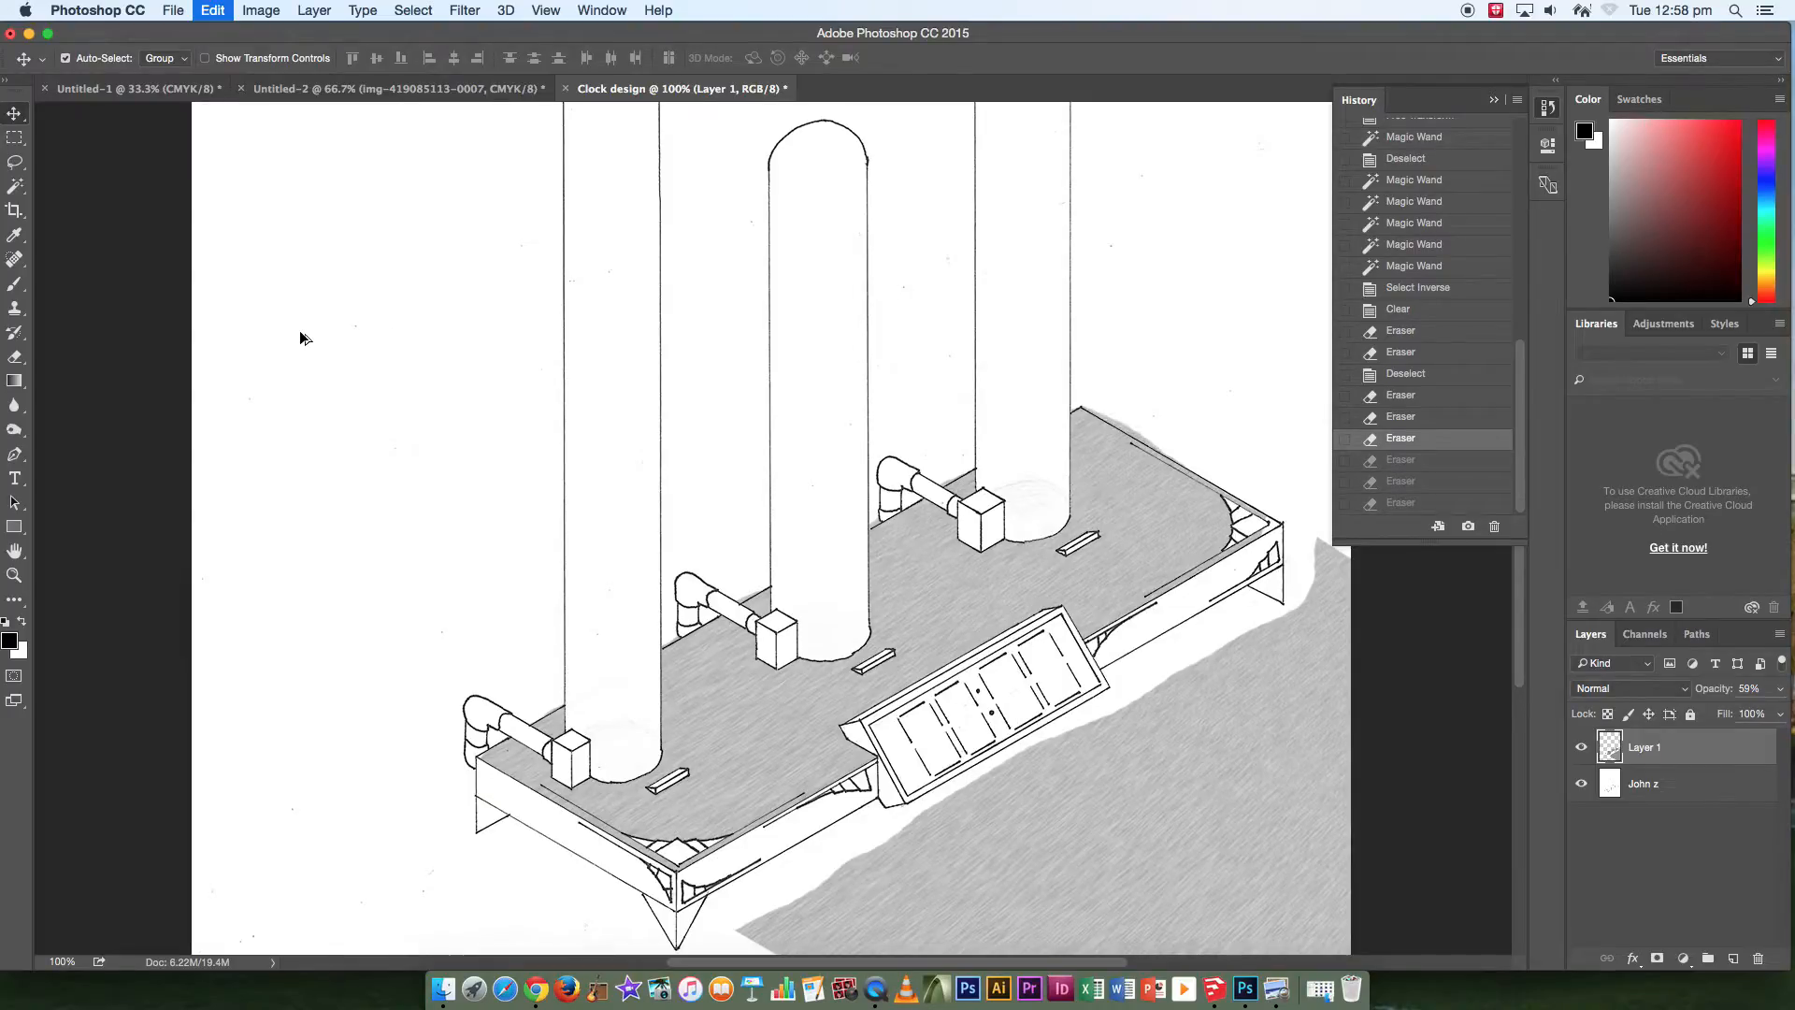
key("super+alt+z")
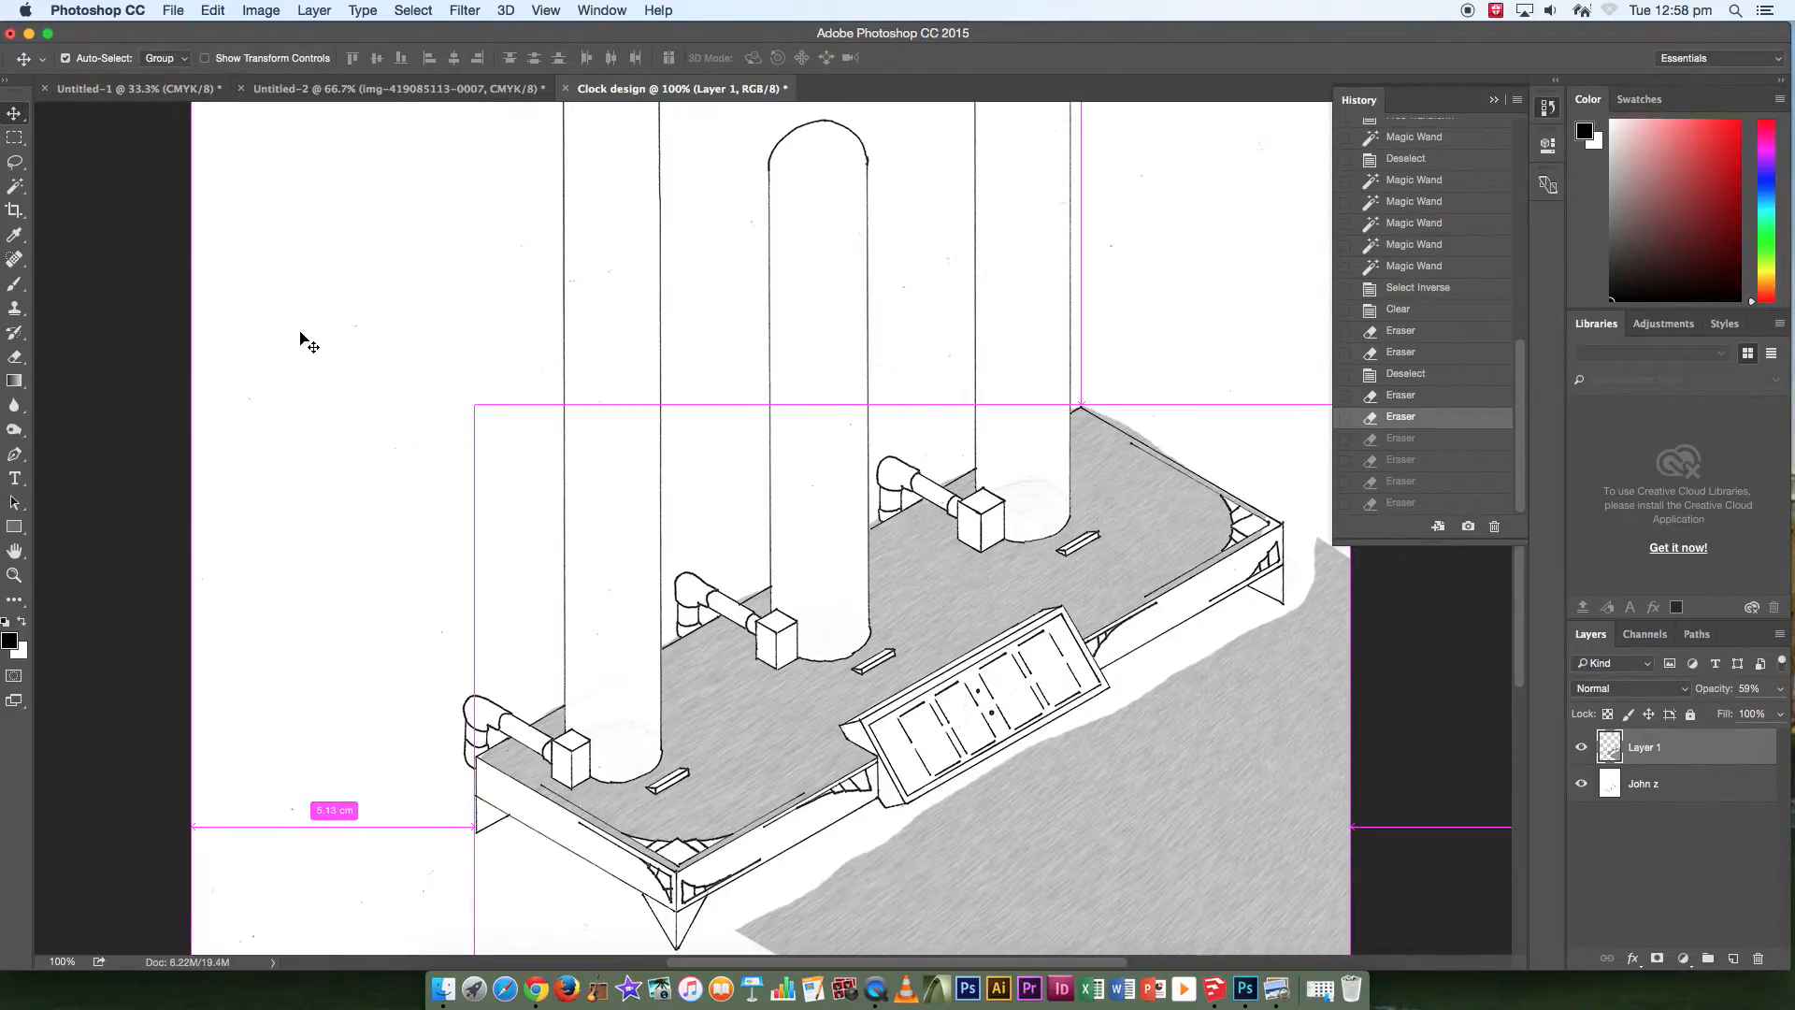
key("super+alt+z")
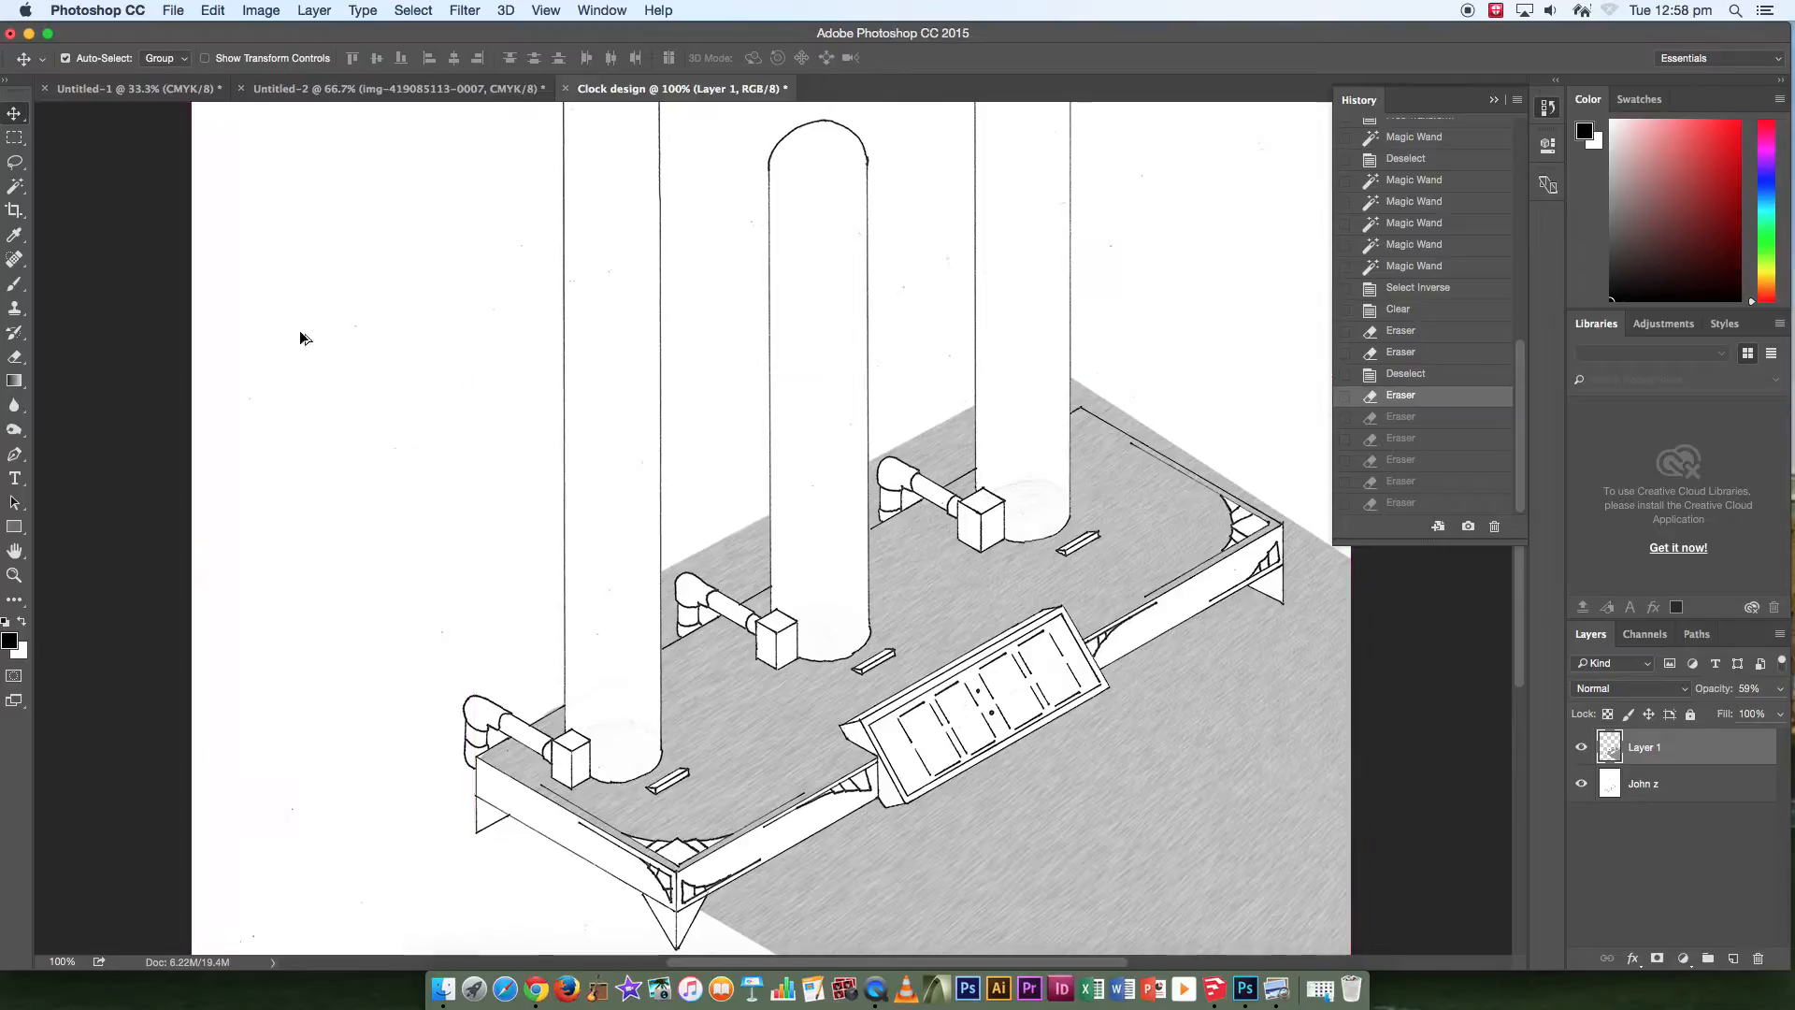
left_click(1419, 504)
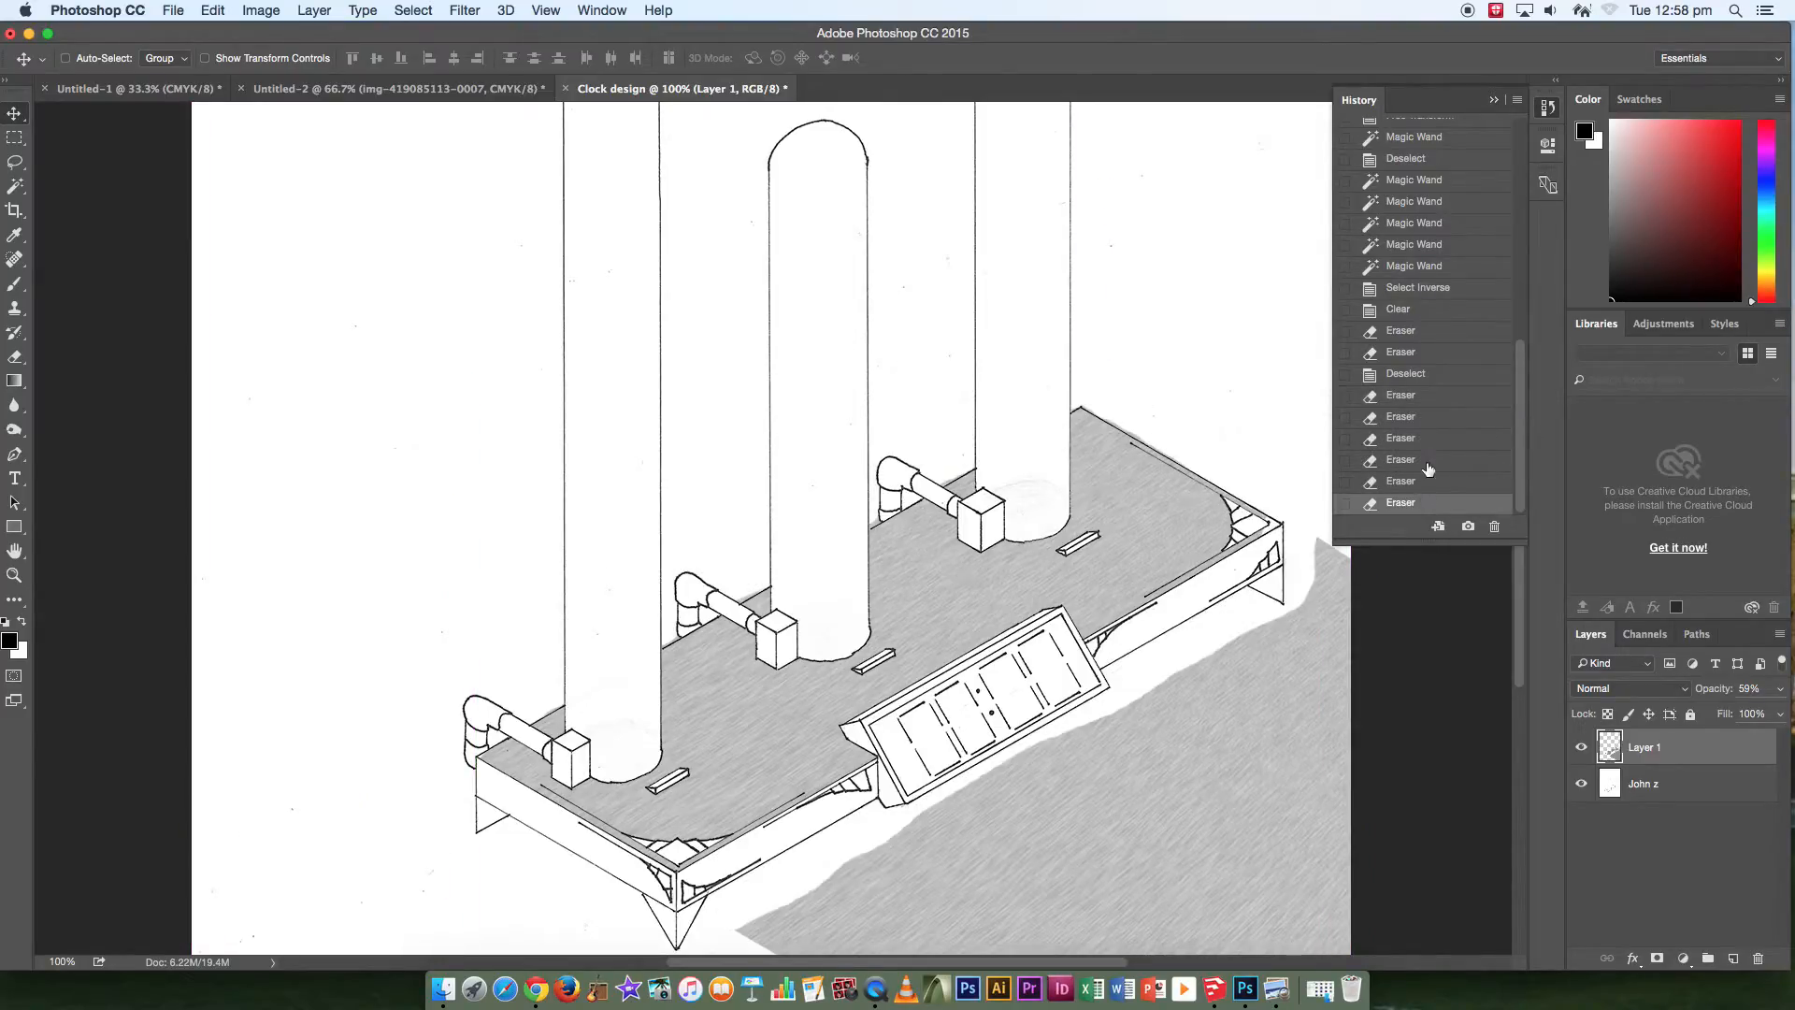
left_click(1496, 101)
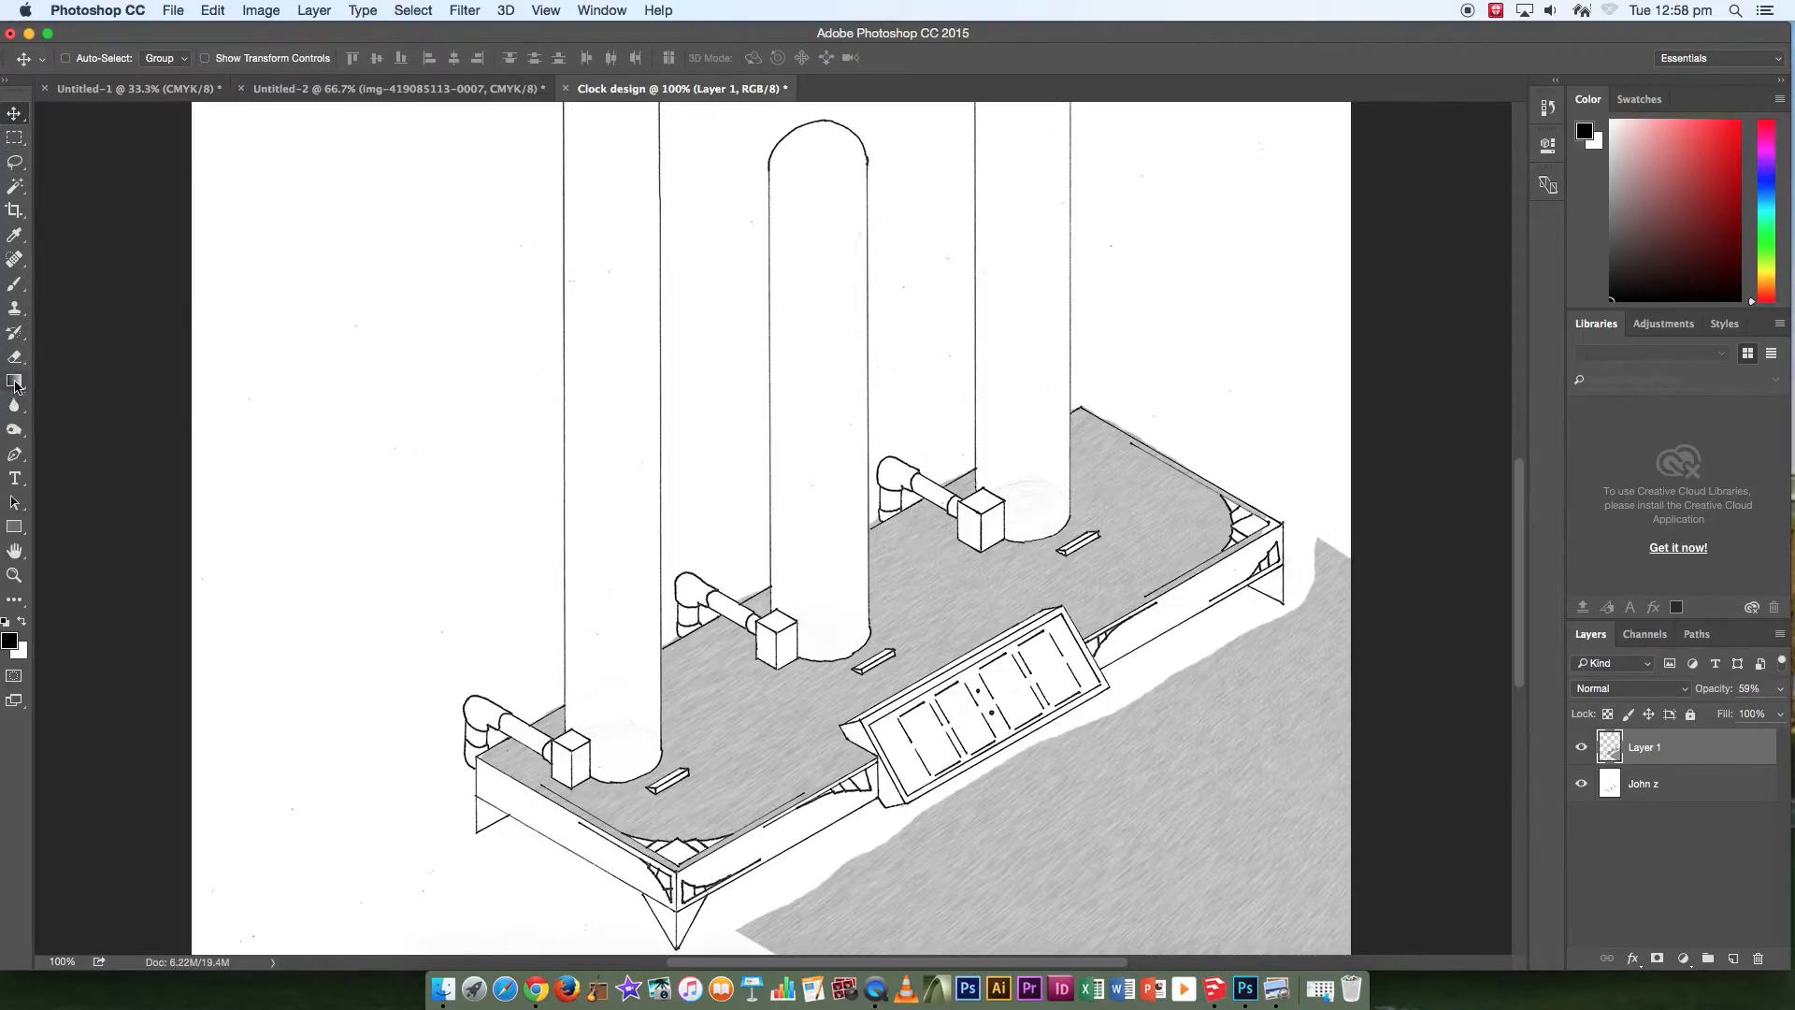
Erase the large leftover piece of texture in front of the base on Layer 1 with the Eraser enlarged to size 250.
key("e")
key("super+minus")
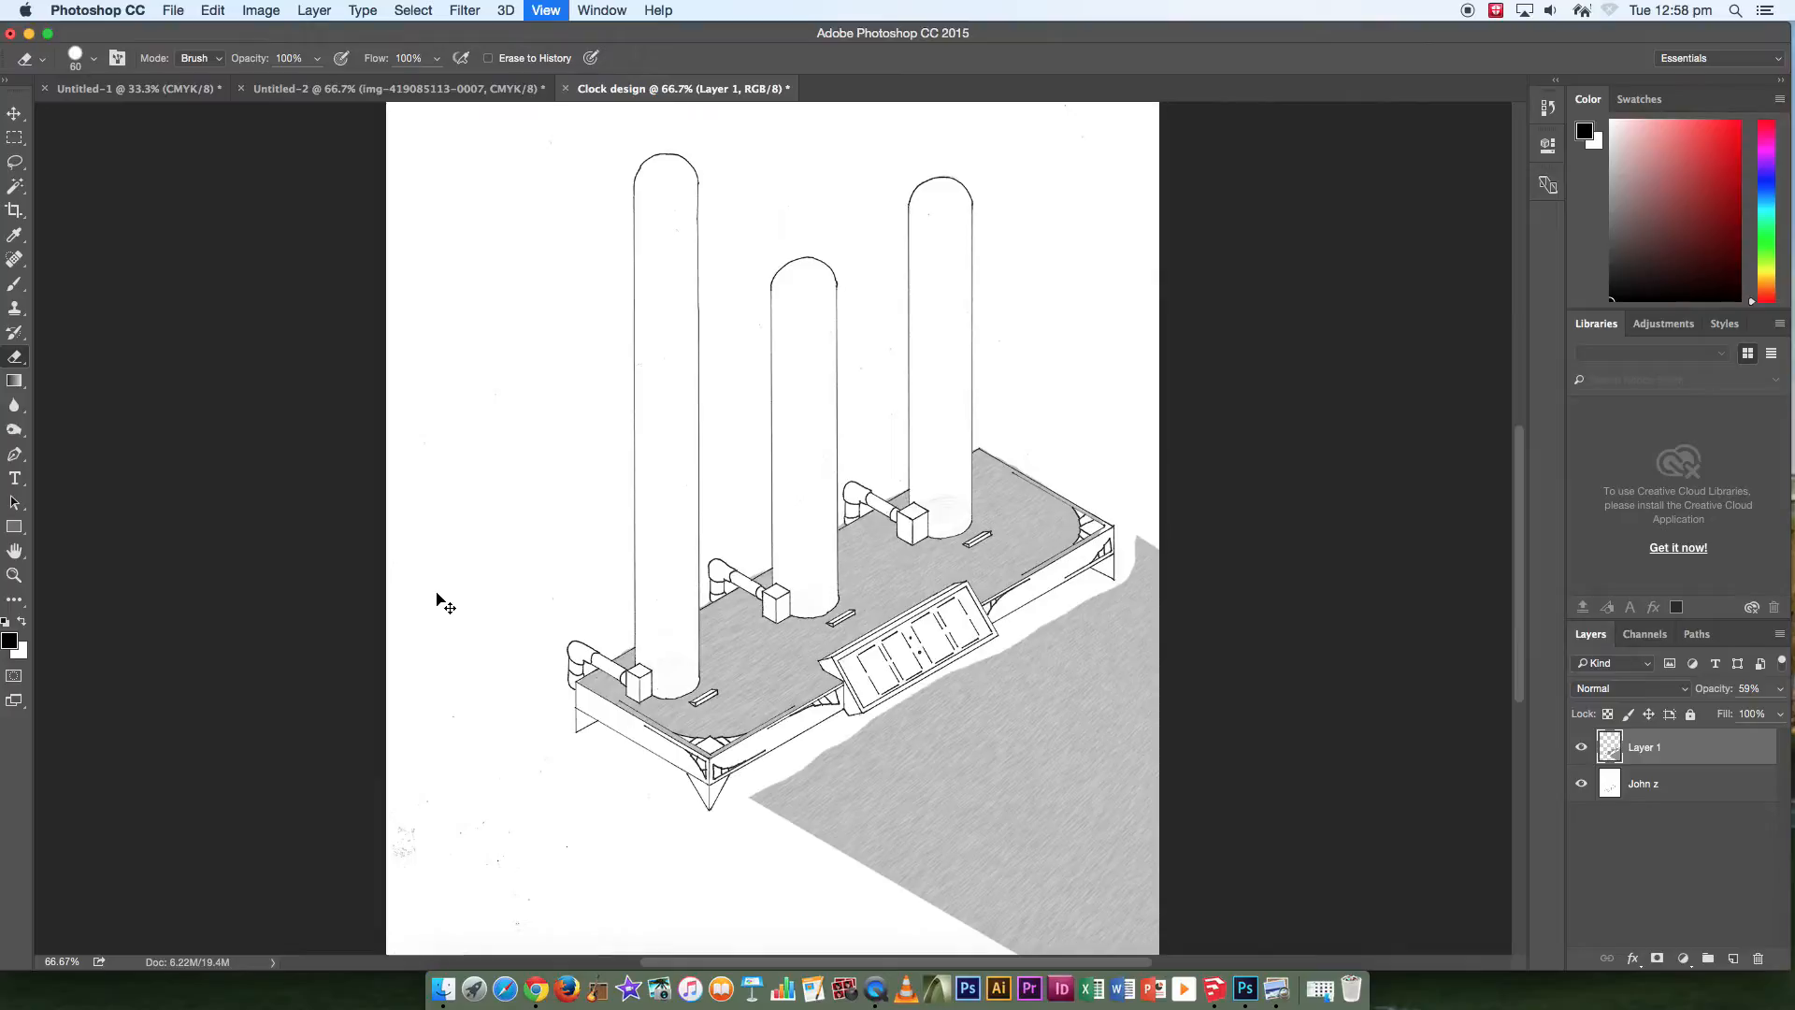
key("super+minus")
key("bracketright")
key("bracketright")
key("bracketright")
key("bracketright")
key("bracketright")
key("bracketright")
key("bracketright")
mouse_move(1076, 640)
left_mouse_down()
mouse_move(1067, 852)
mouse_move(987, 930)
mouse_move(809, 837)
mouse_move(944, 765)
mouse_move(998, 711)
mouse_move(1019, 760)
mouse_move(963, 838)
left_mouse_up()
key("super+equal")
key("super+equal")
key("super+minus")
key("super+minus")
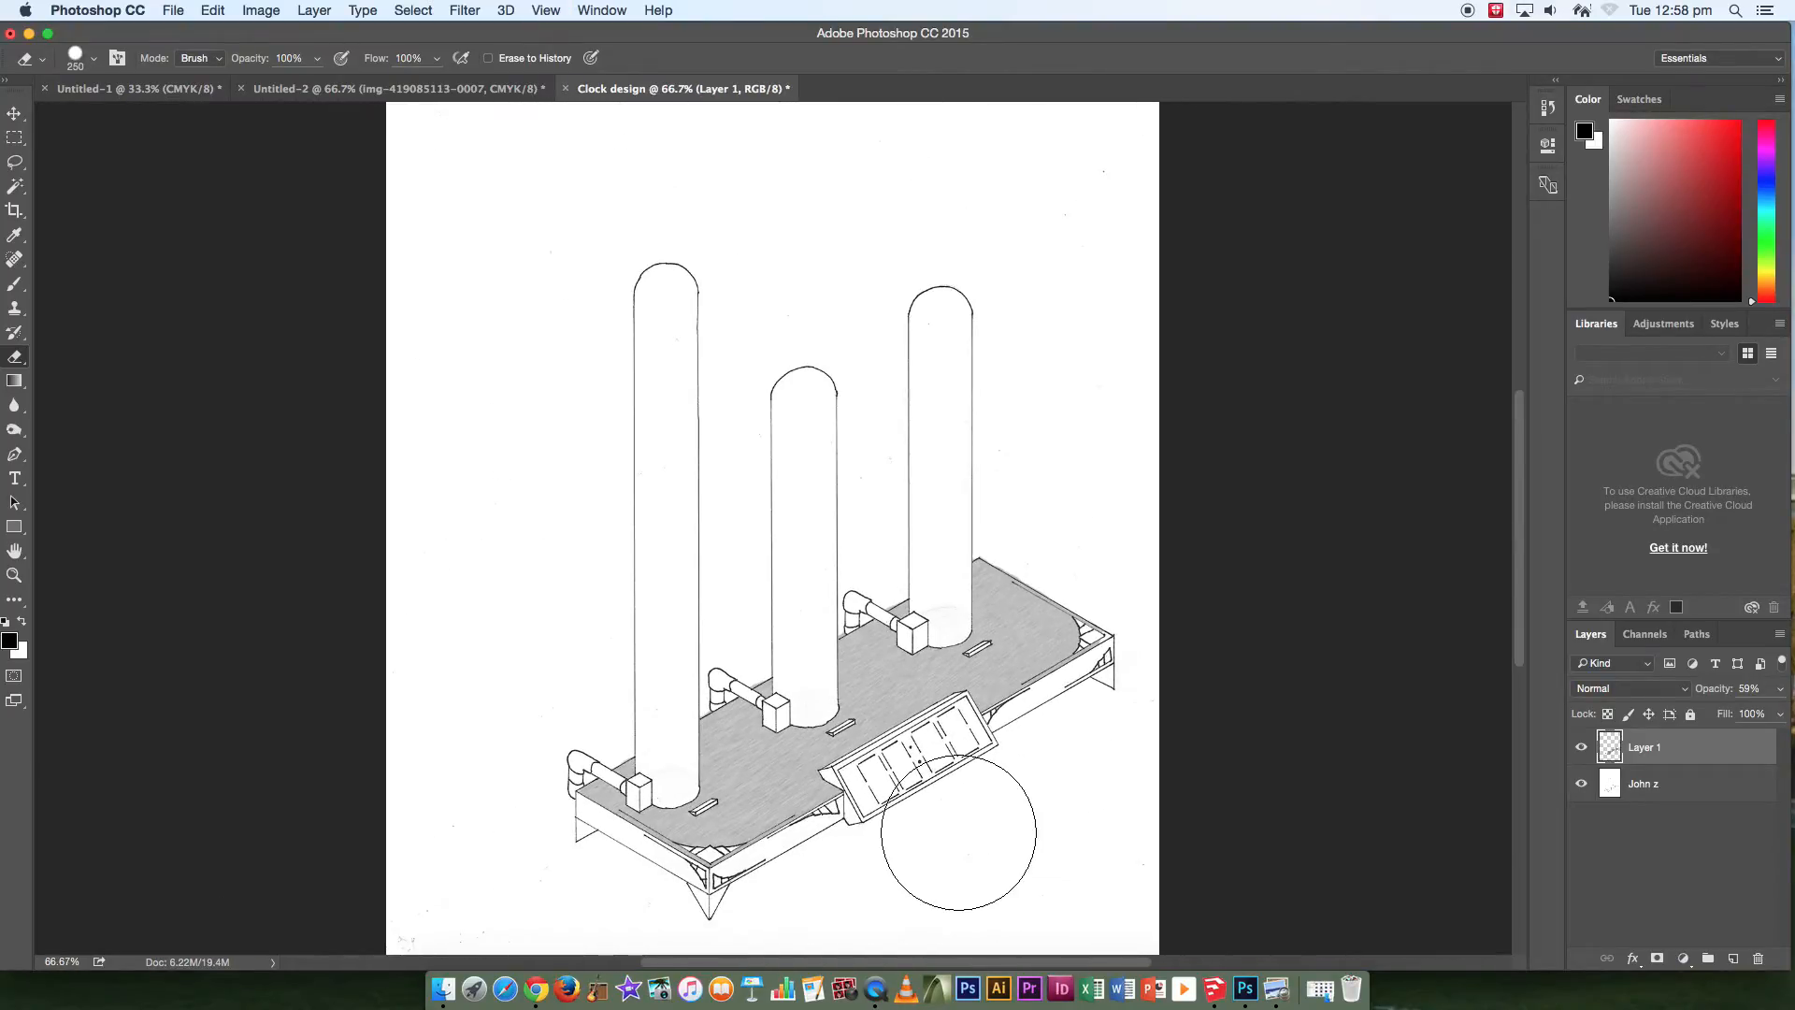
Paste the brushed aluminium texture as a new layer and move it down the page.
left_click(16, 112)
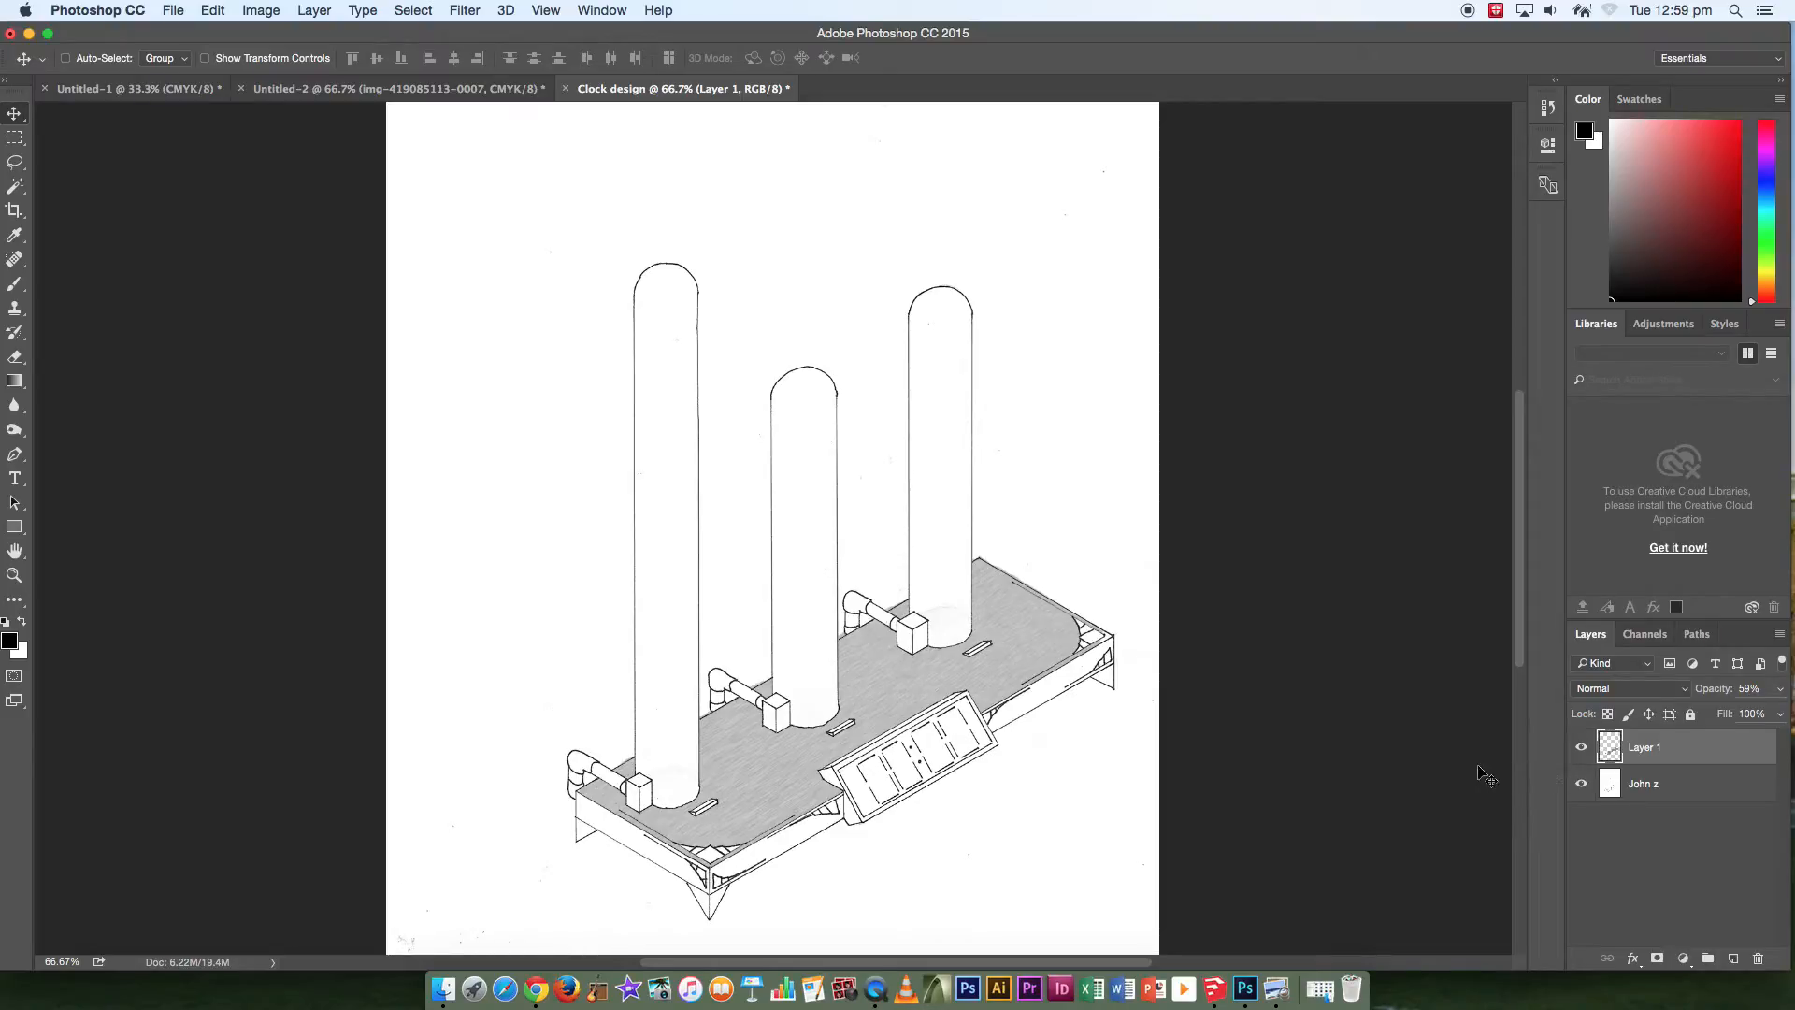
key("super+v")
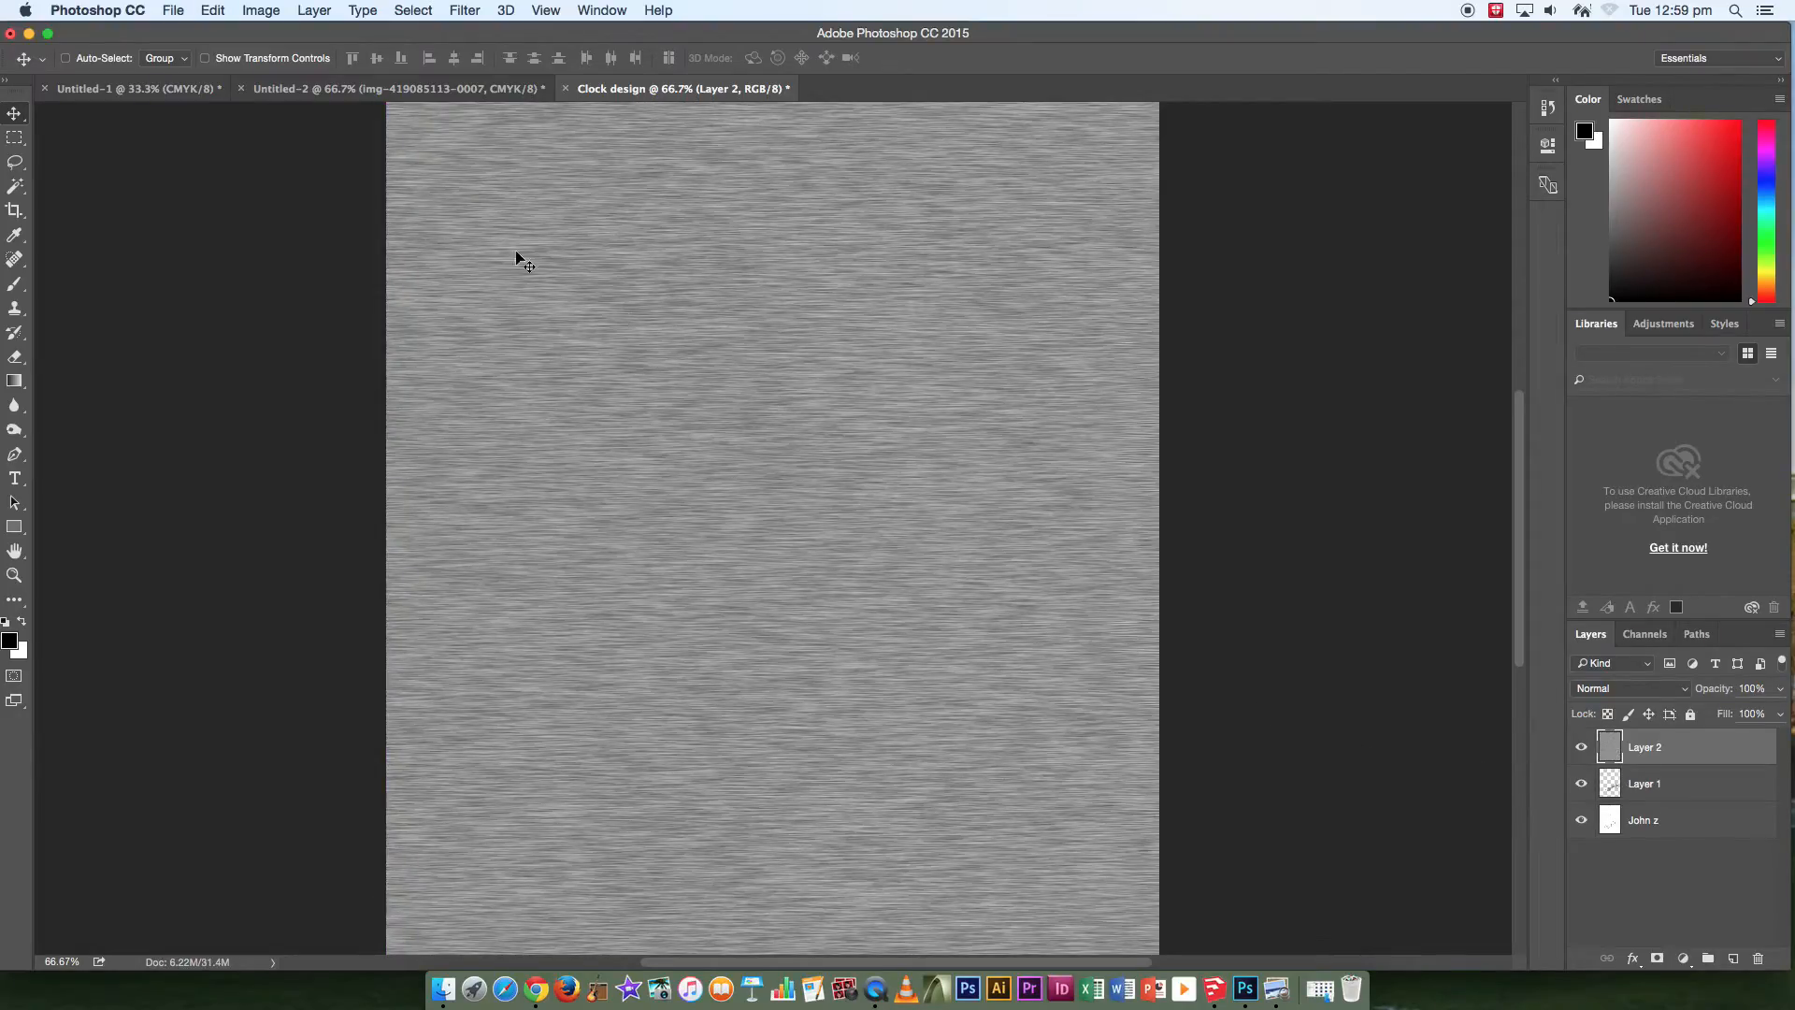
left_click_drag(547, 385, 568, 624)
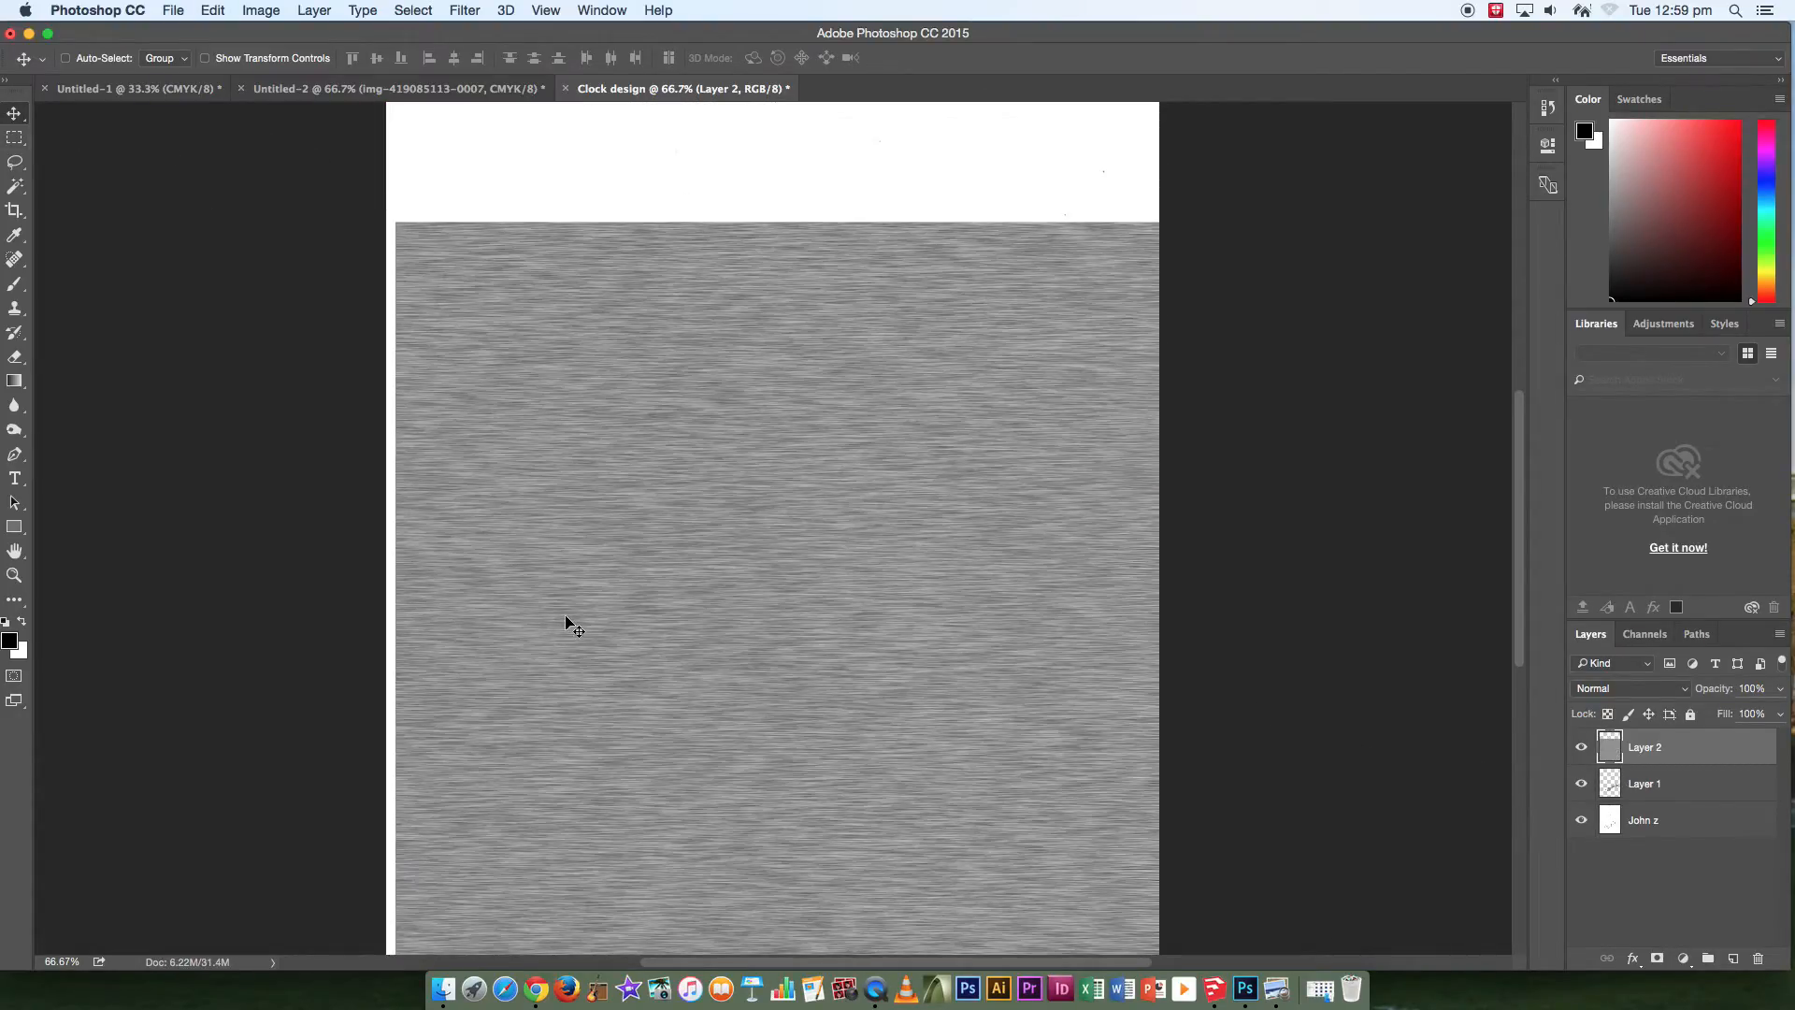
Scale the pasted texture to 38.53% with Free Transform and place it over the front of the base.
key("super+minus")
key("super+minus")
key("super+minus")
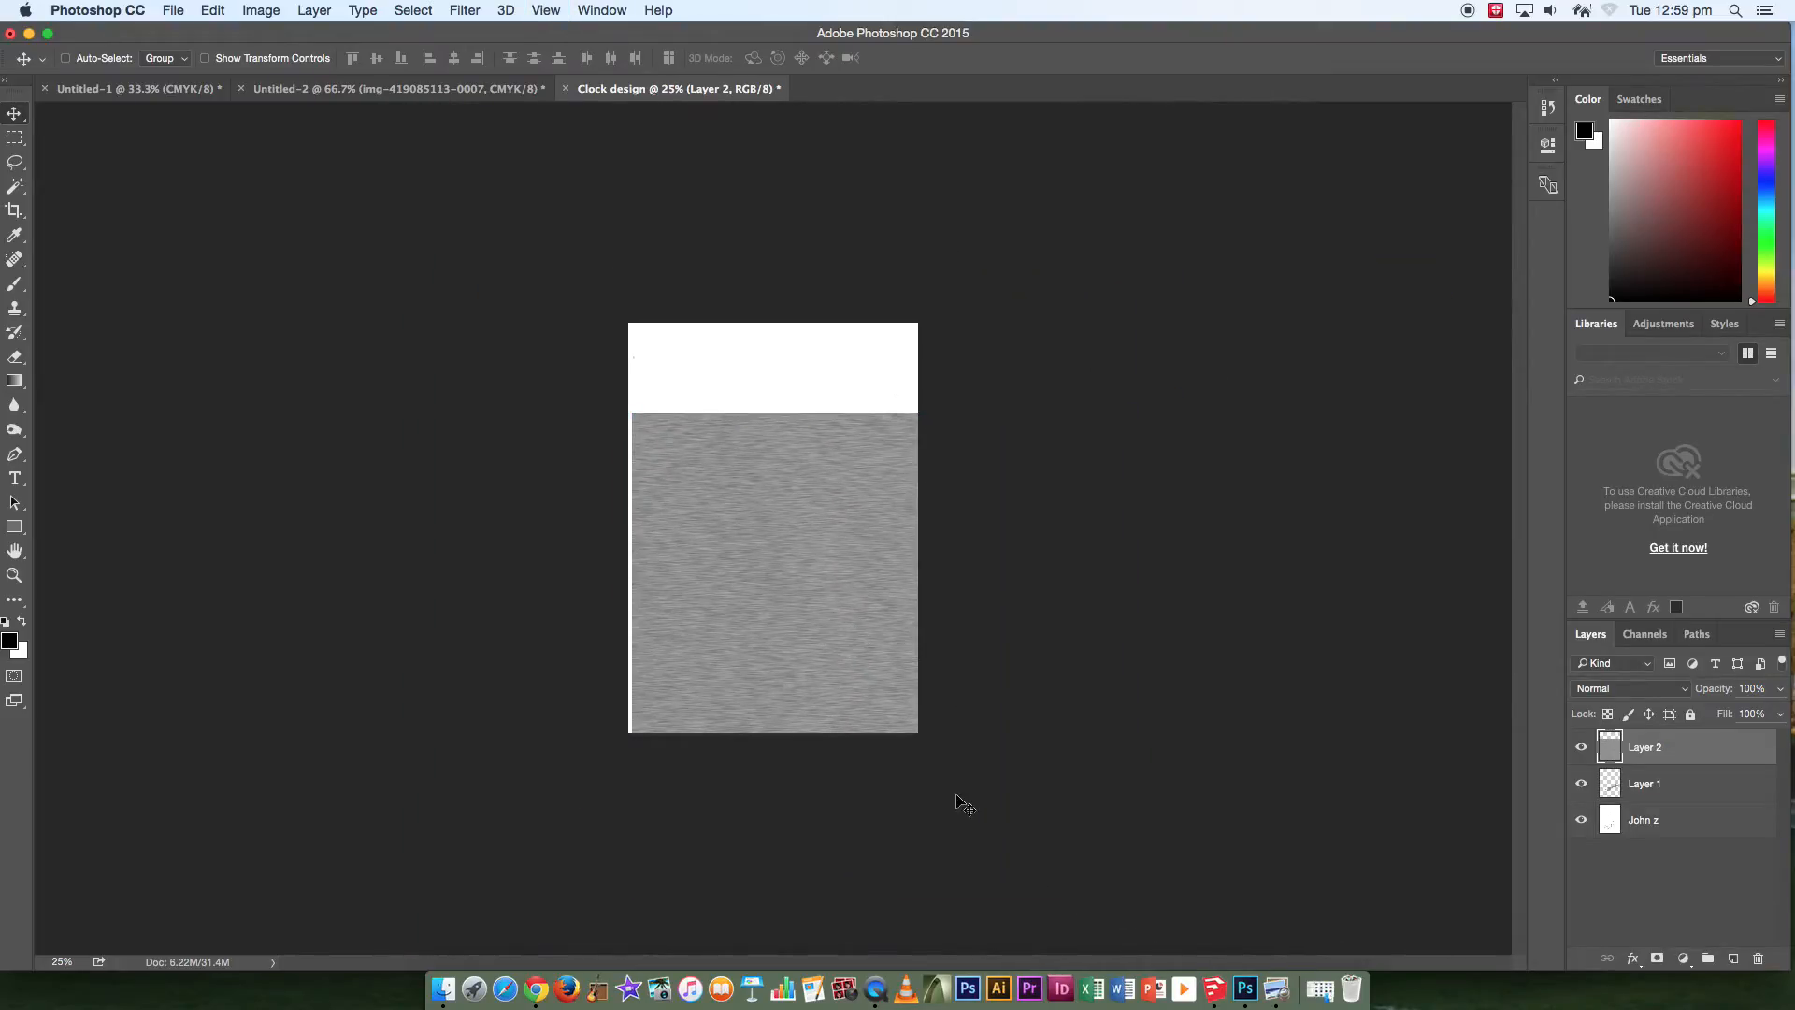
key("super+t")
left_click_drag(1110, 893, 816, 598)
left_click_drag(689, 581, 830, 758)
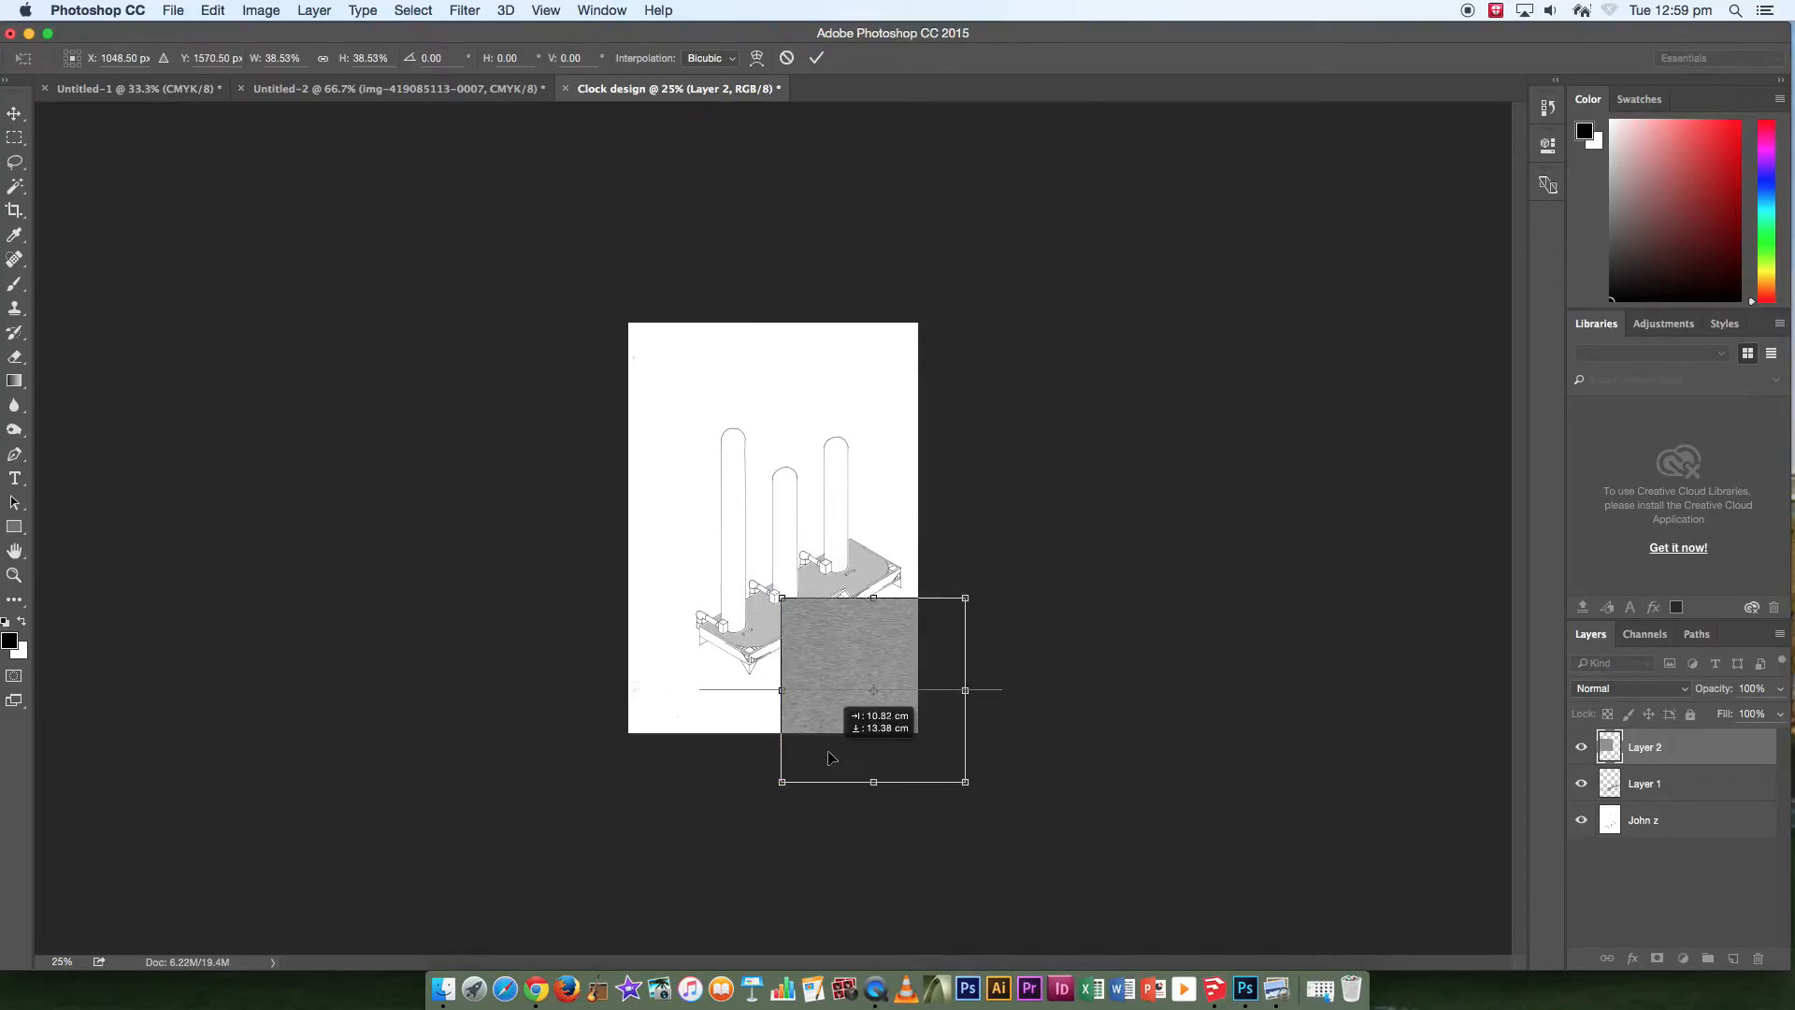
key("super+equal")
key("super+equal")
left_click_drag(1006, 724, 877, 664)
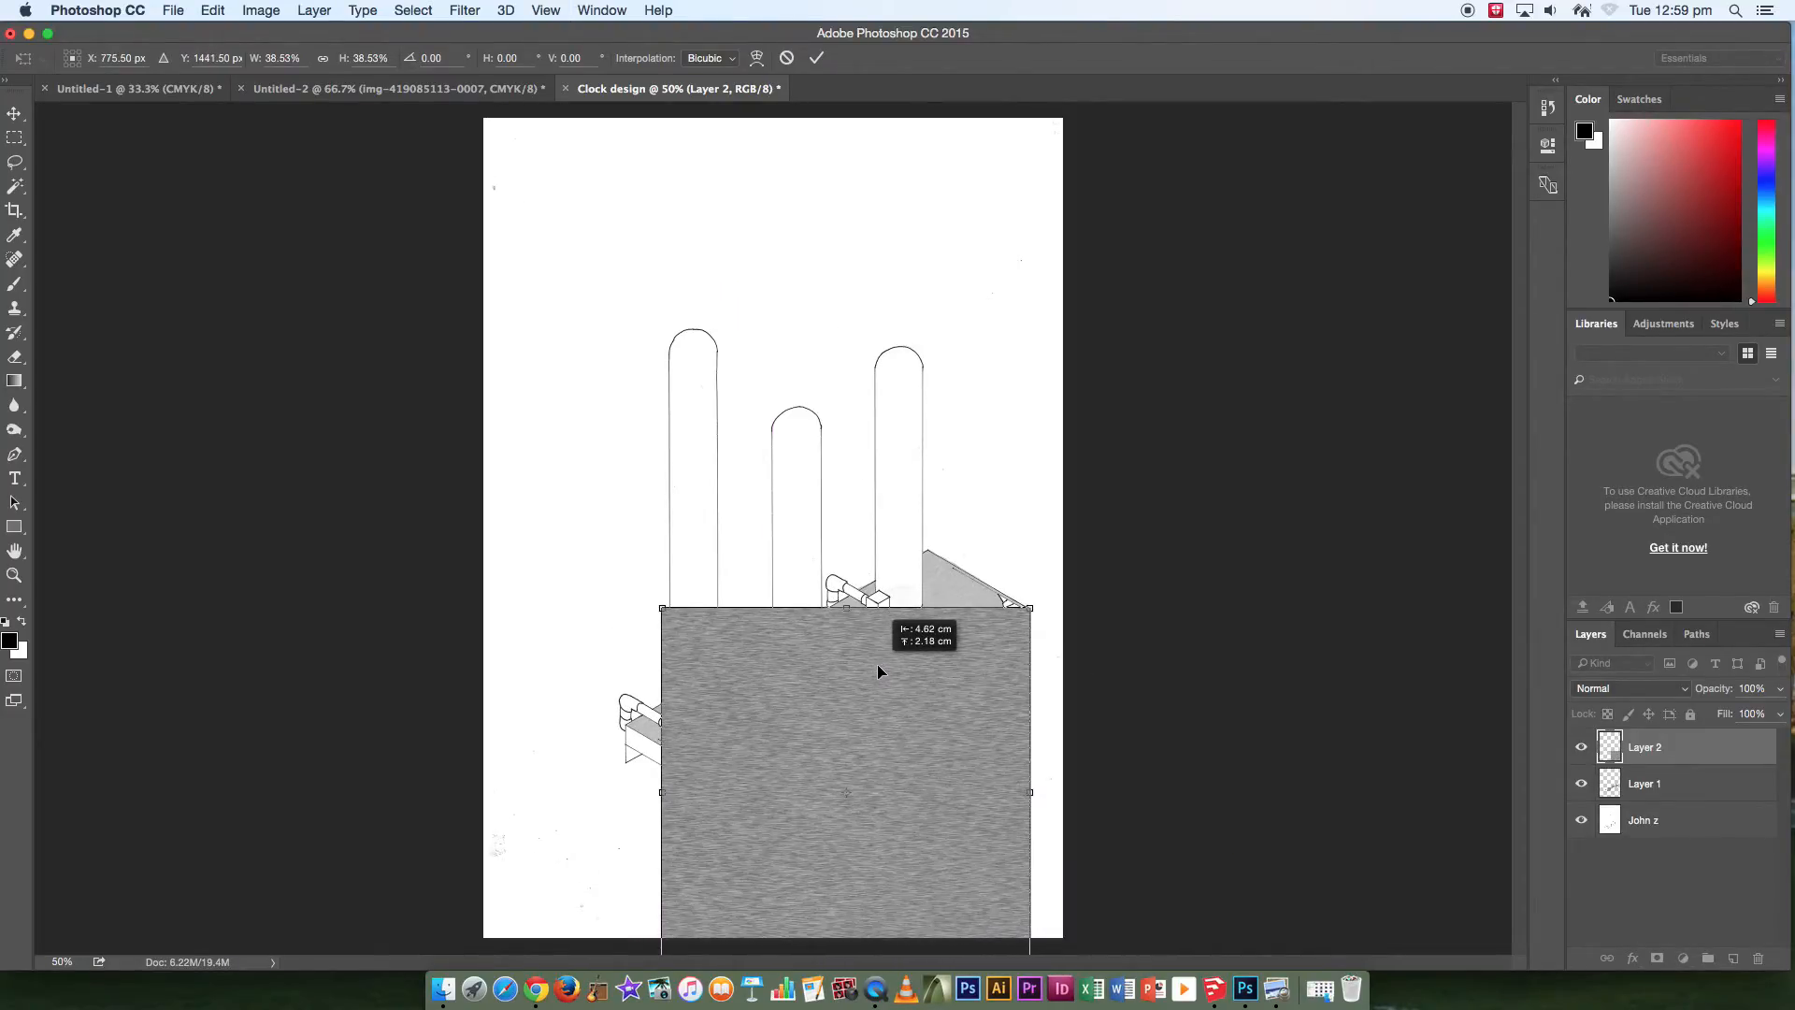
key("super+minus")
key("super+equal")
key("super+equal")
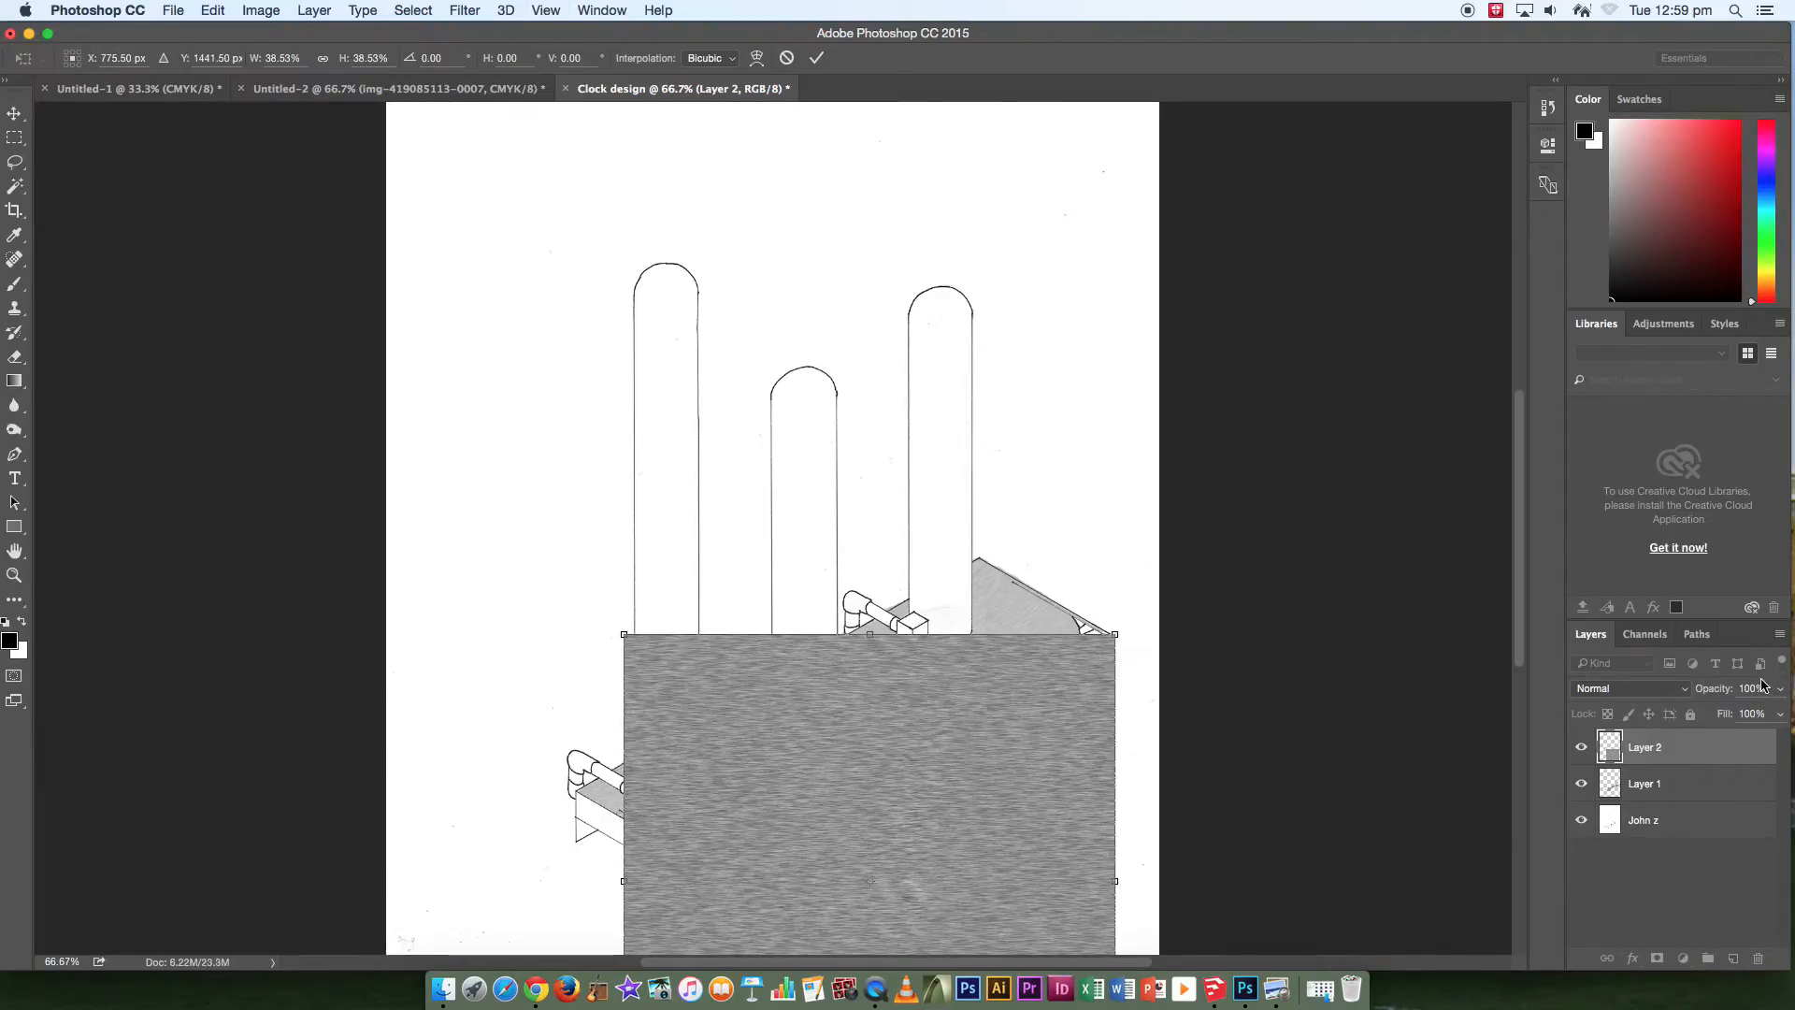
Lower Layer 2's opacity to 58%, shrink the texture to 34.96% to fit the base's long front side and apply the transformation.
left_click_drag(1782, 690, 1745, 715)
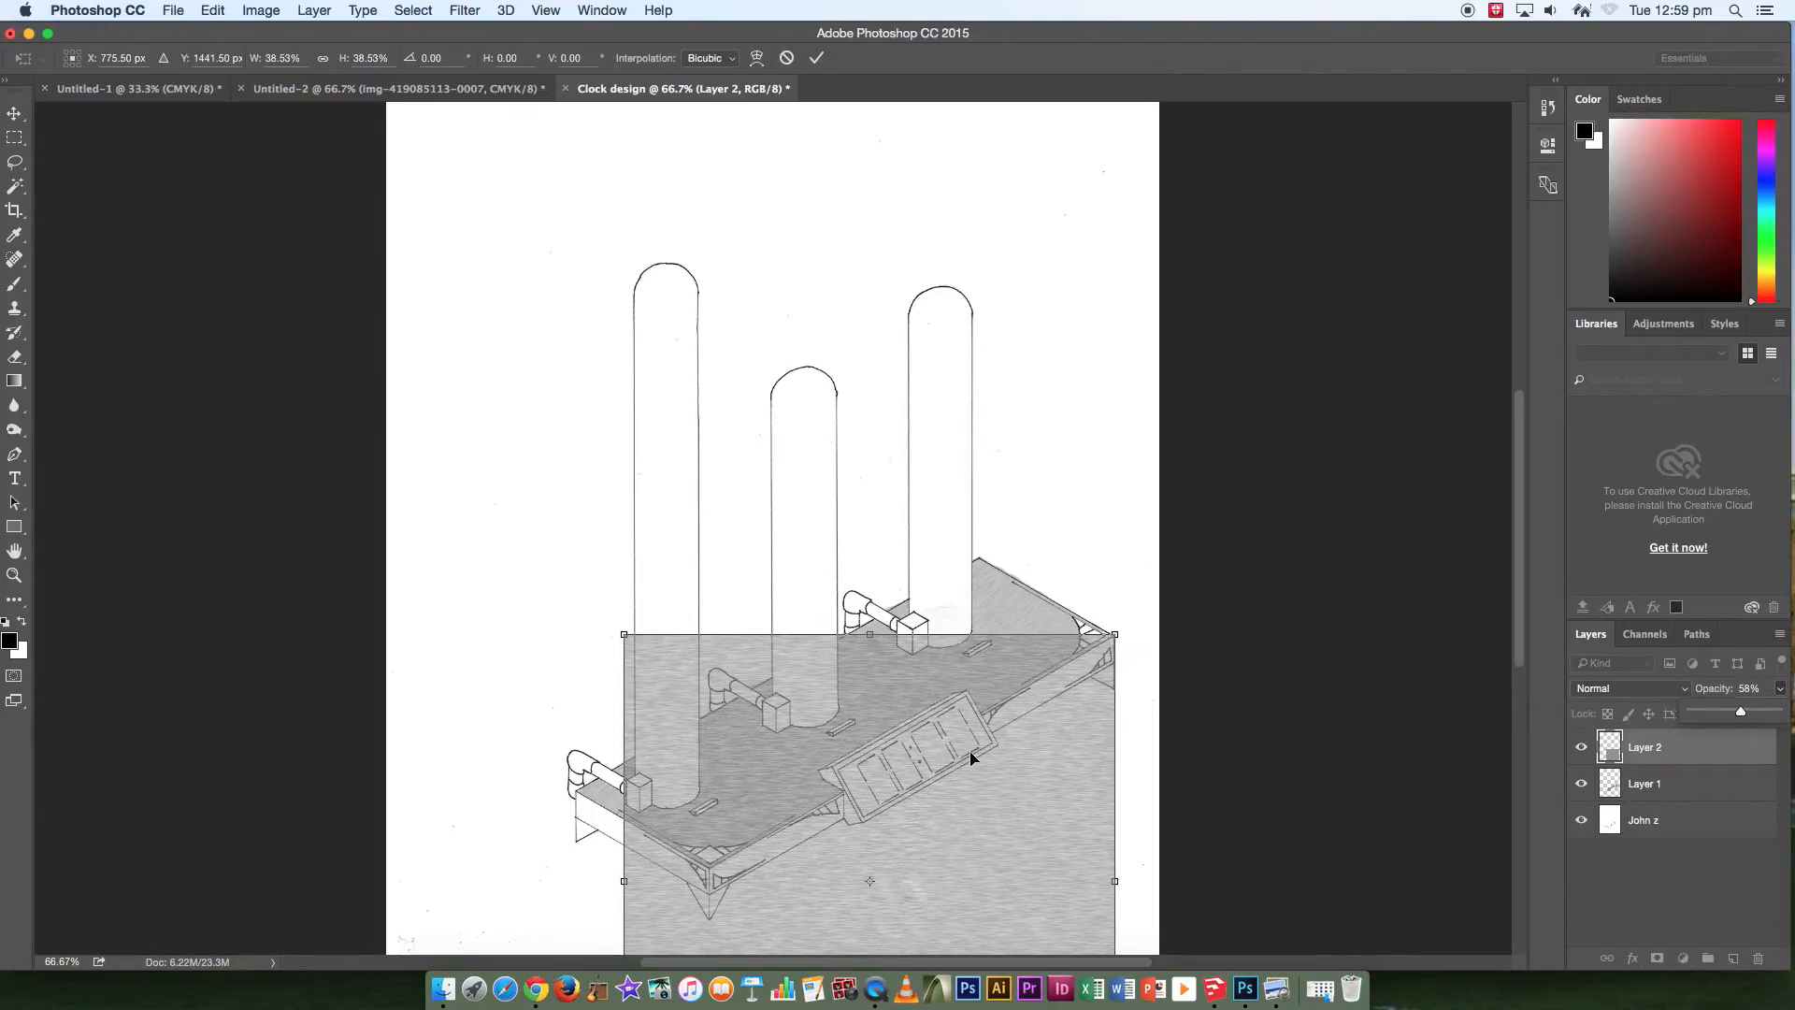
left_click_drag(815, 692, 805, 690)
scroll(783, 765, "down", 5)
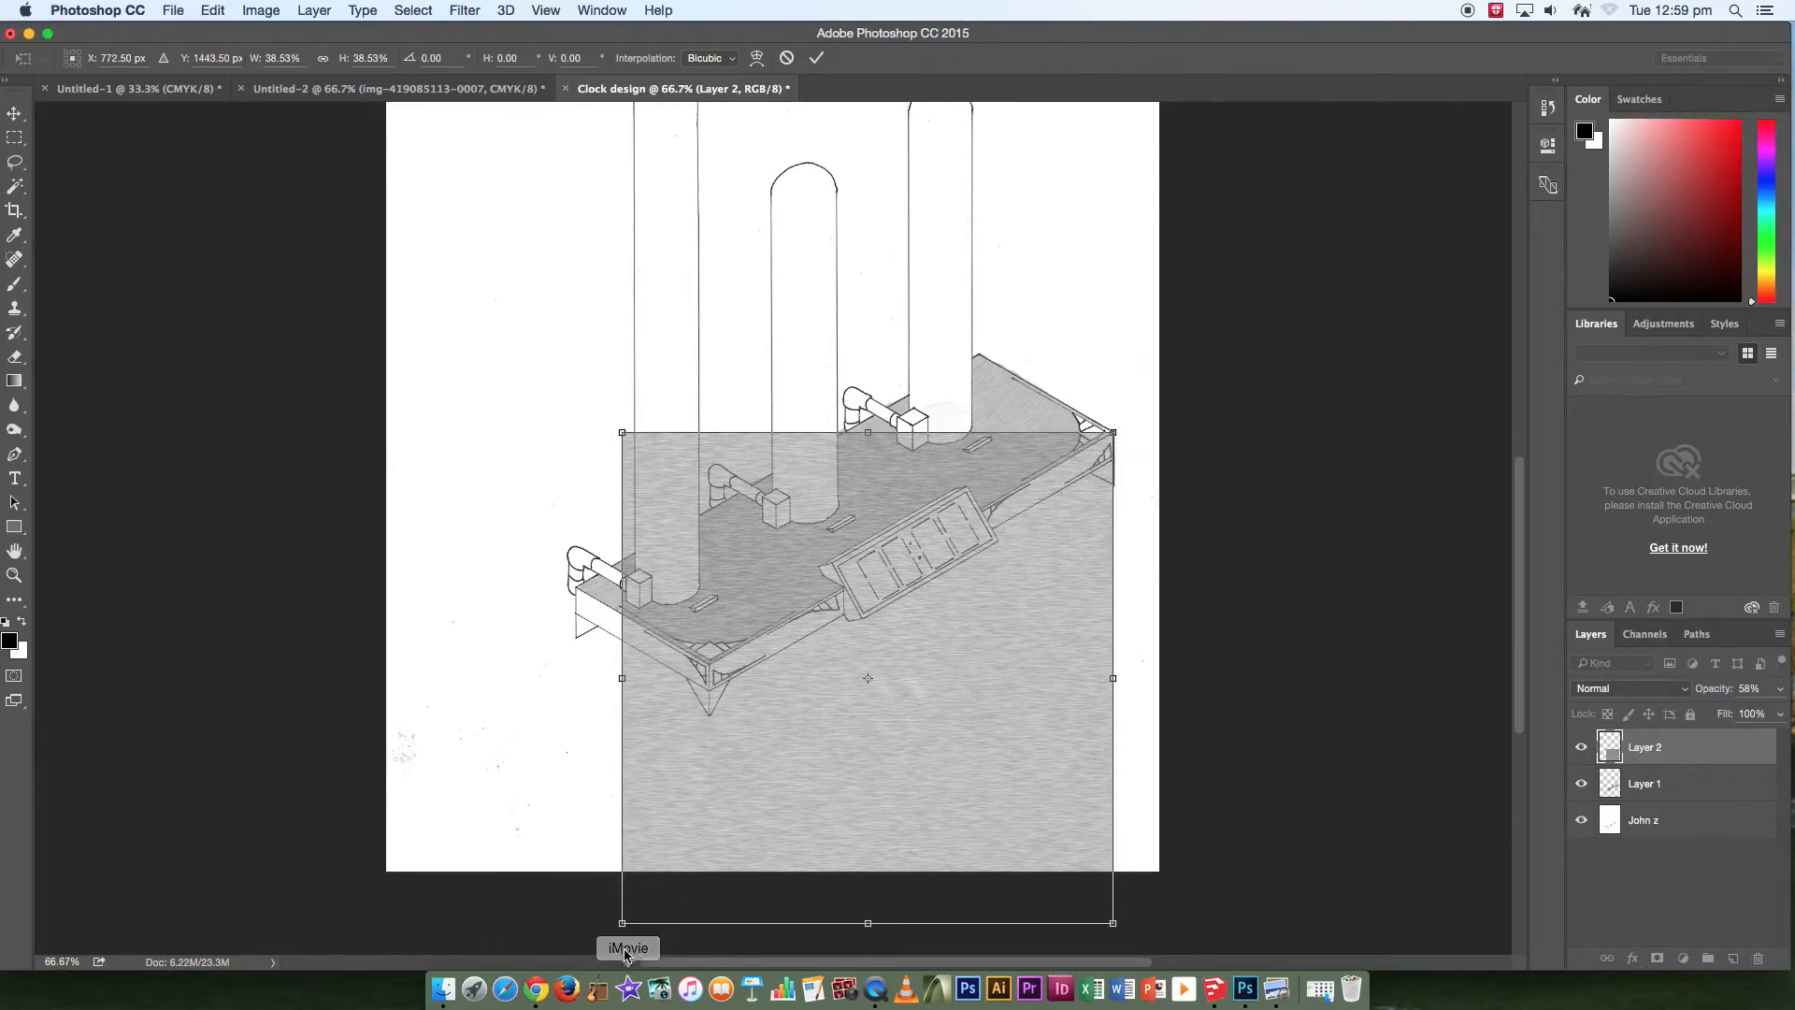
left_click_drag(621, 923, 679, 887)
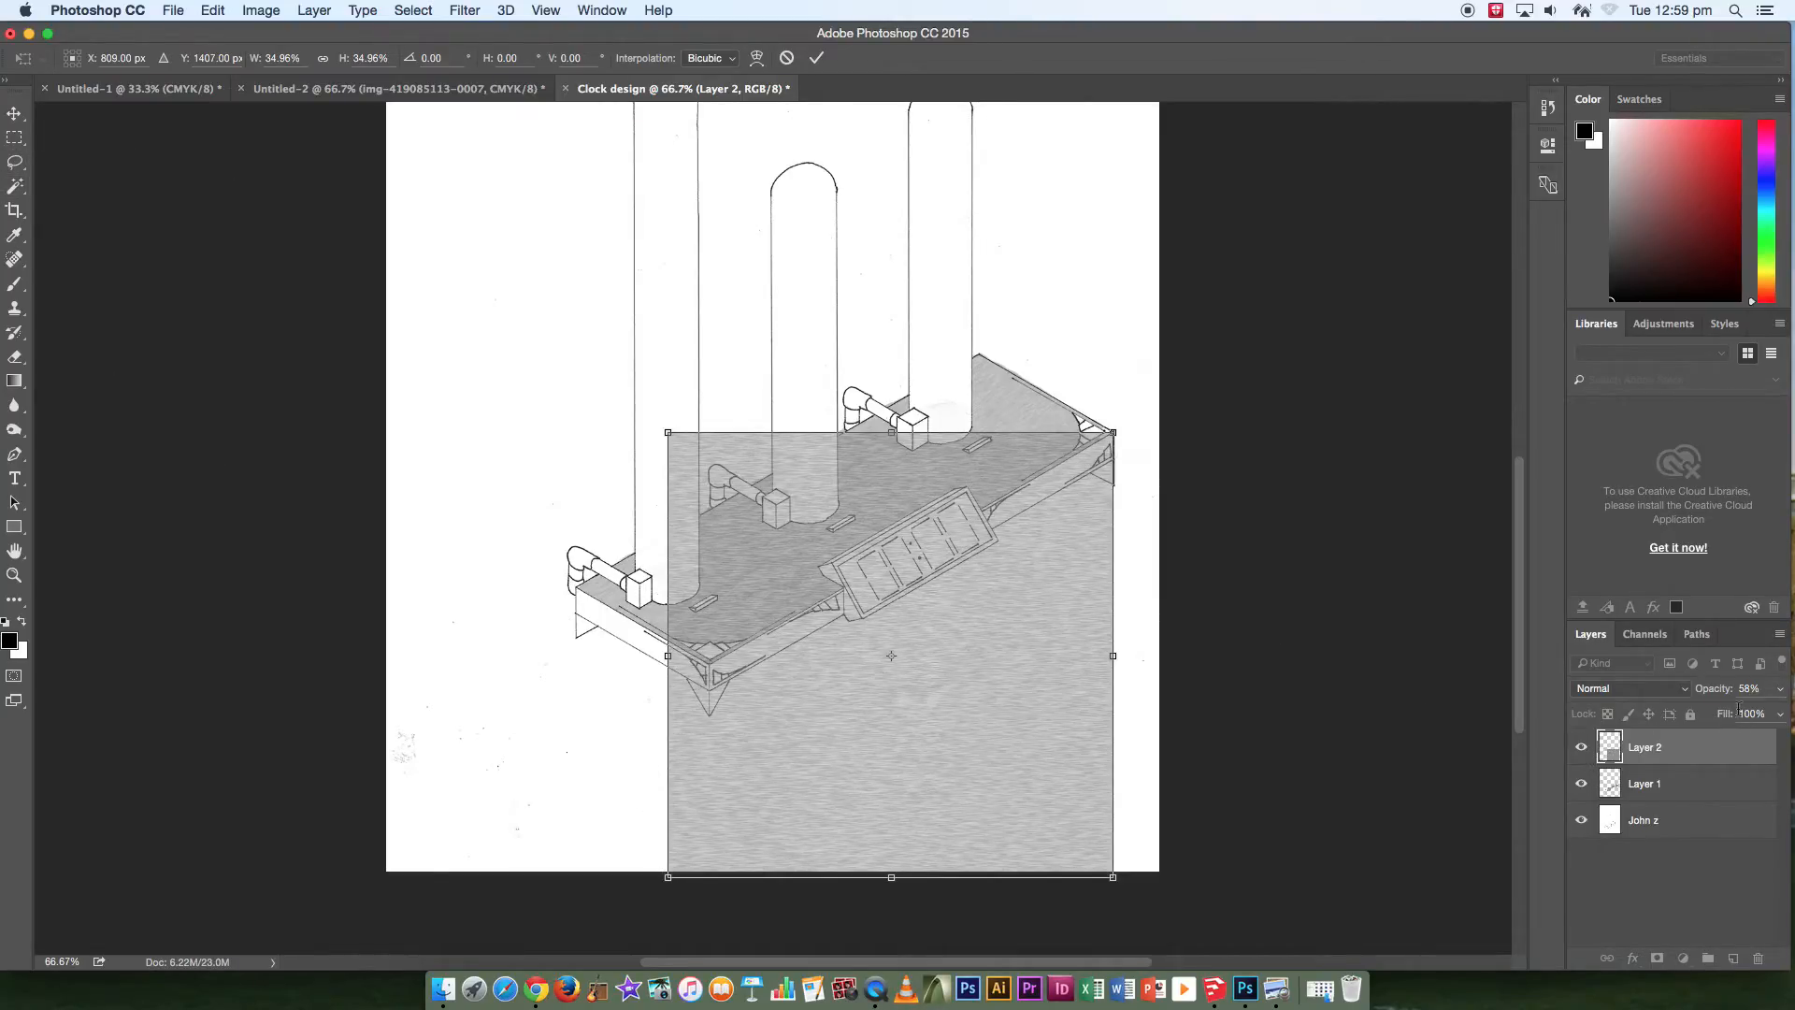
left_click(14, 137)
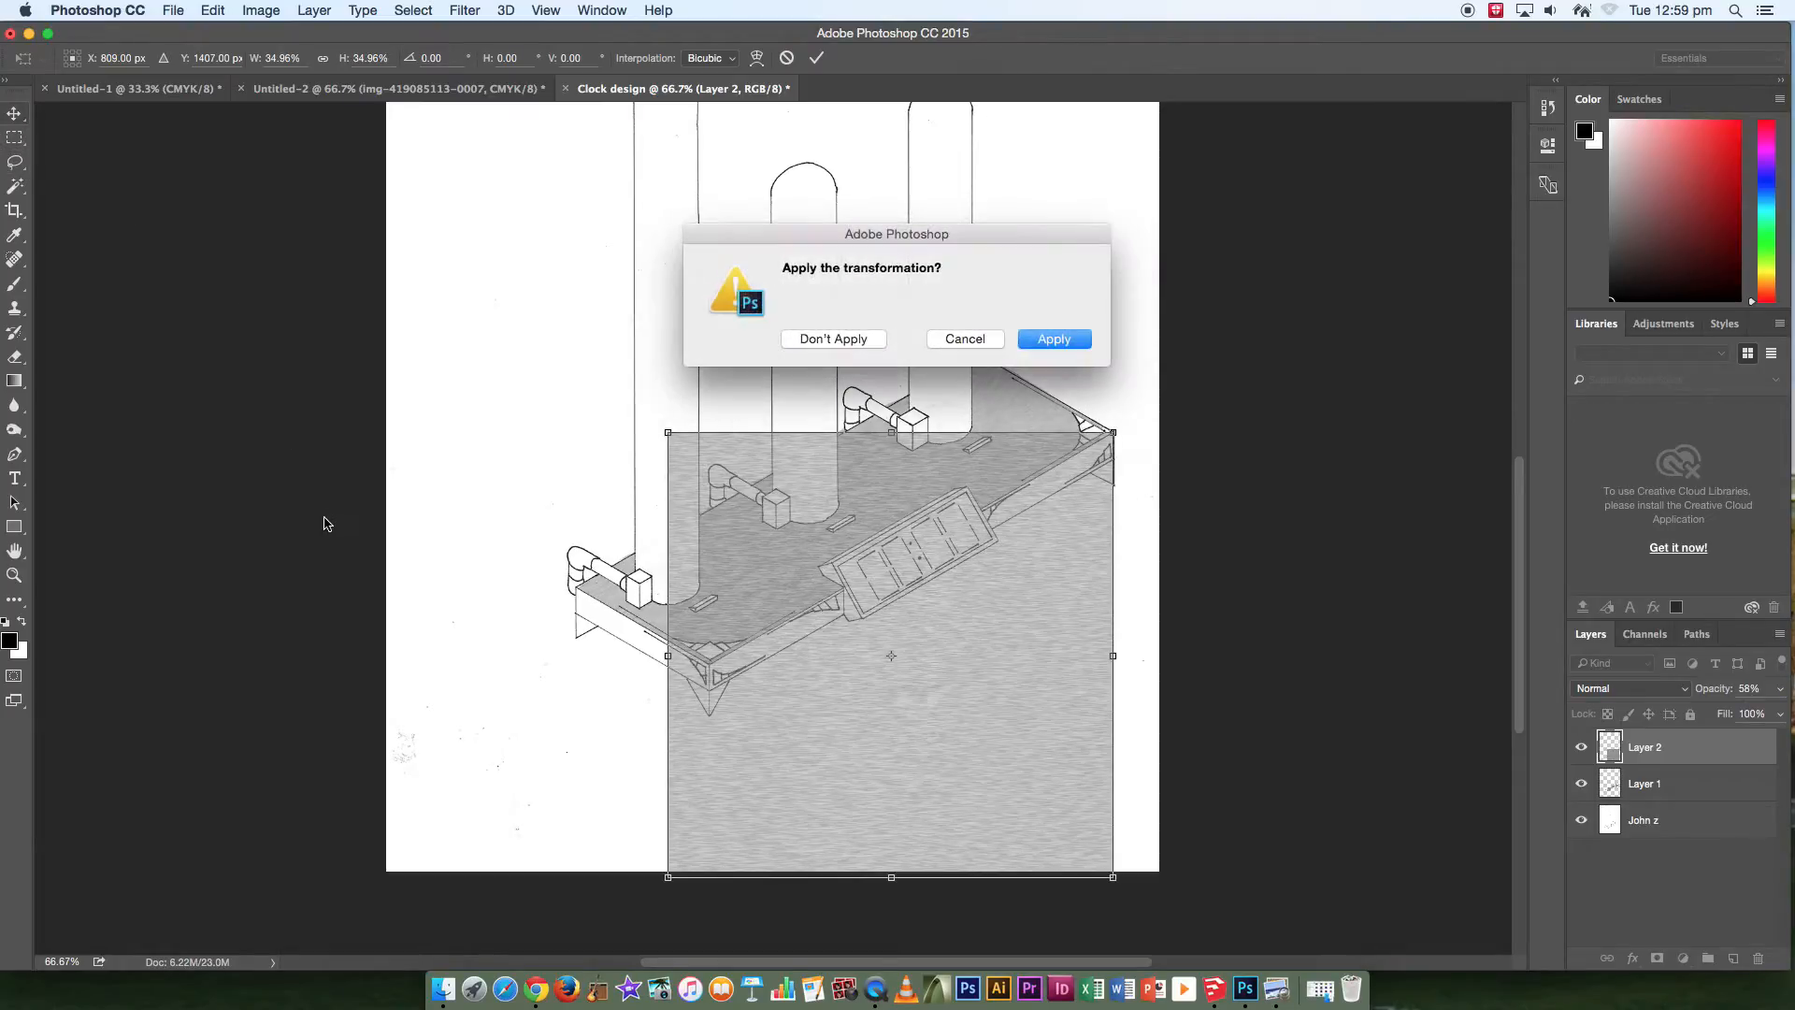
left_click(1054, 339)
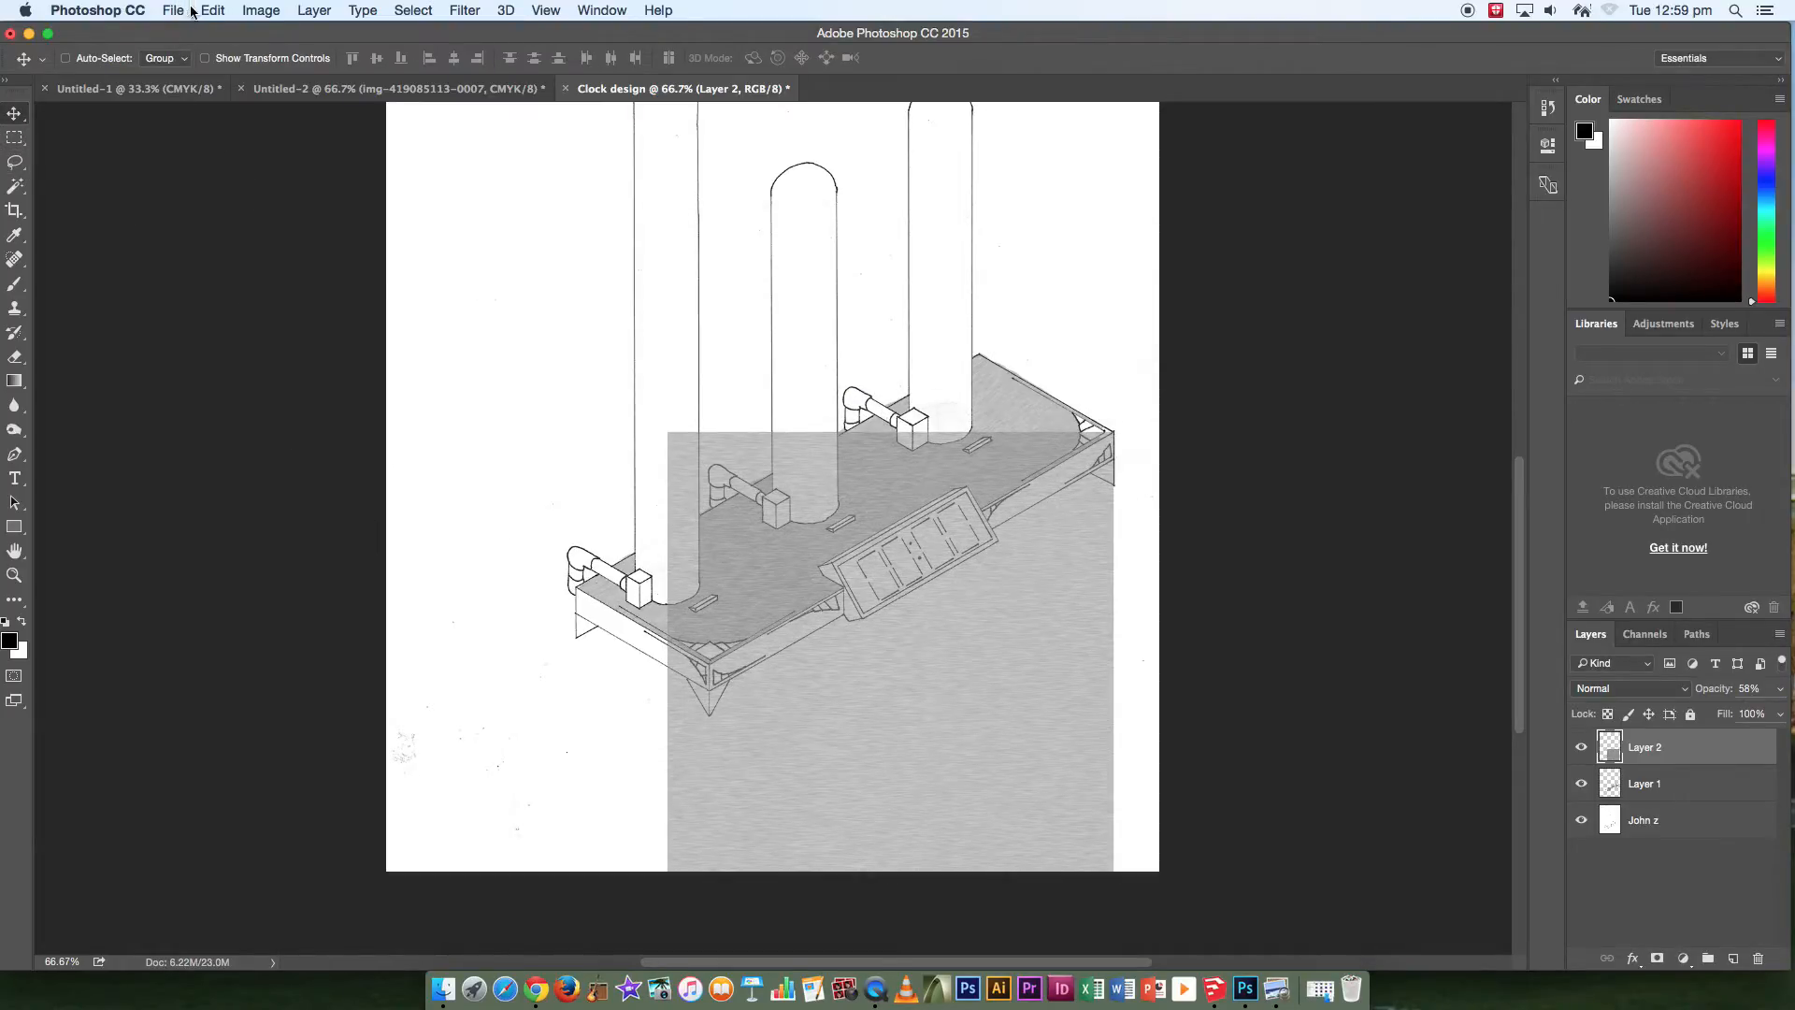
Skew the Layer 2 texture vertically so its upper edge follows the base's long front edge.
left_click(214, 10)
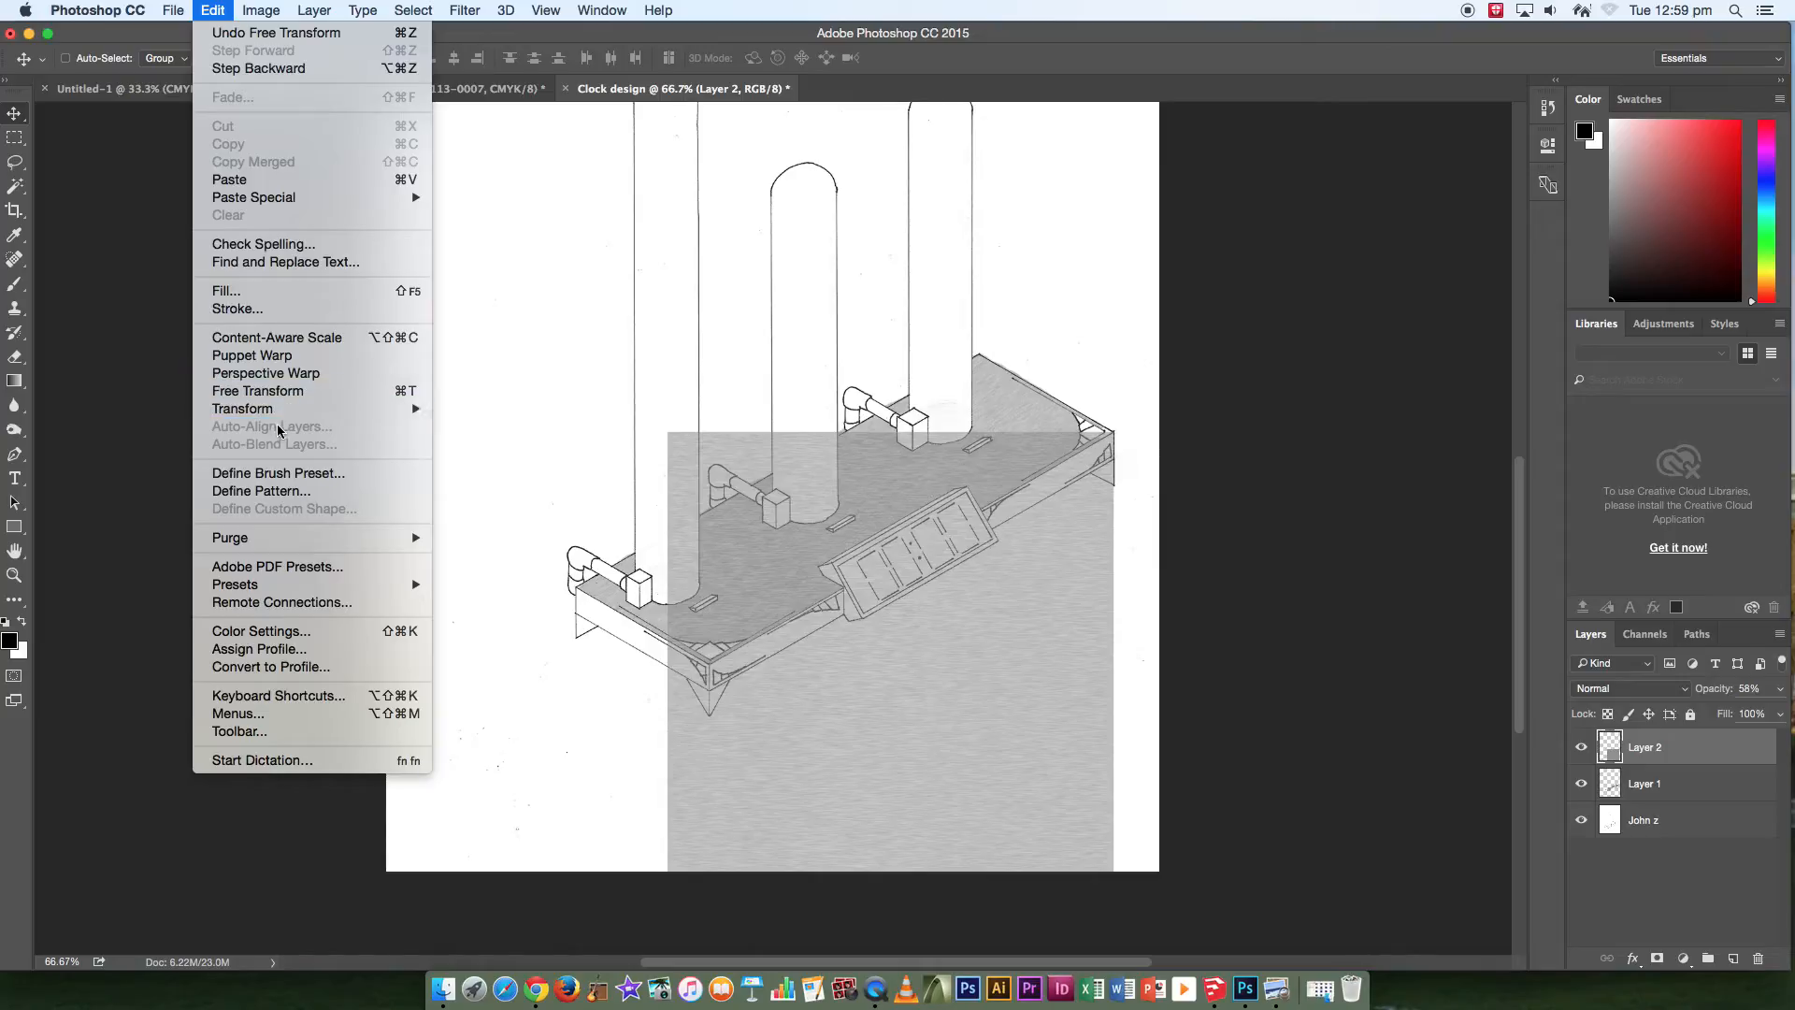
mouse_move(402, 409)
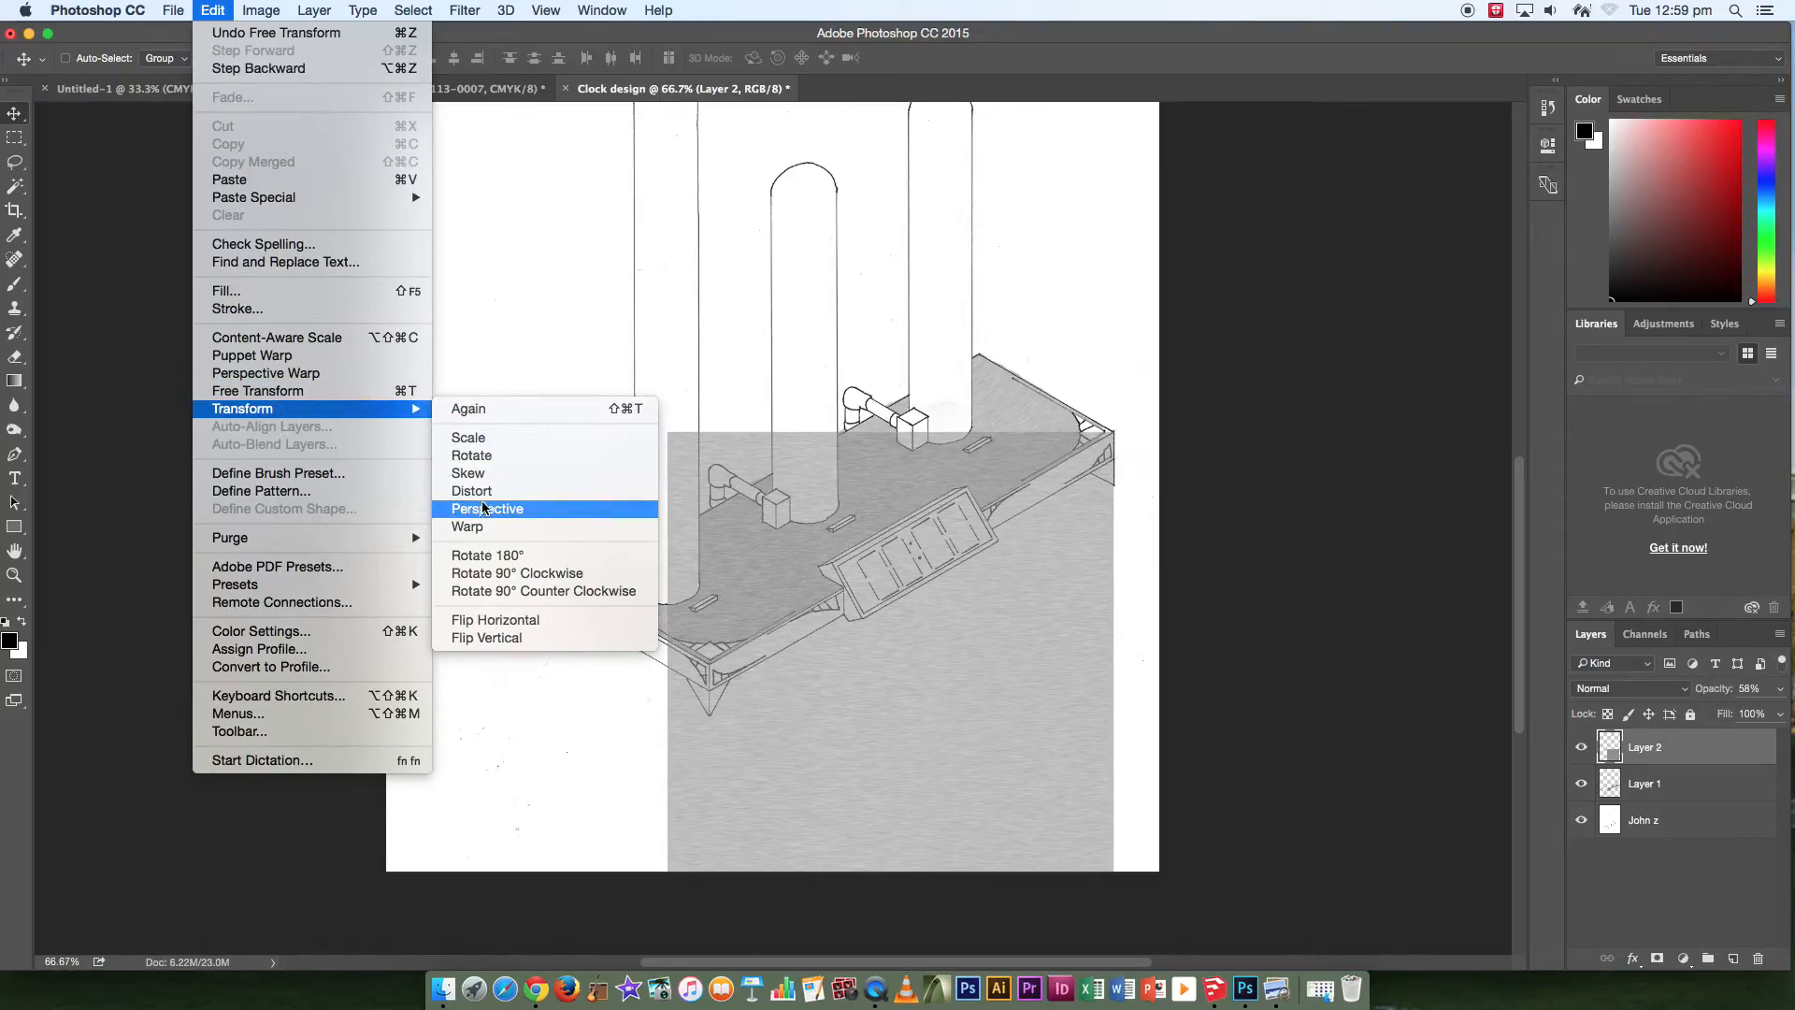
left_click(469, 473)
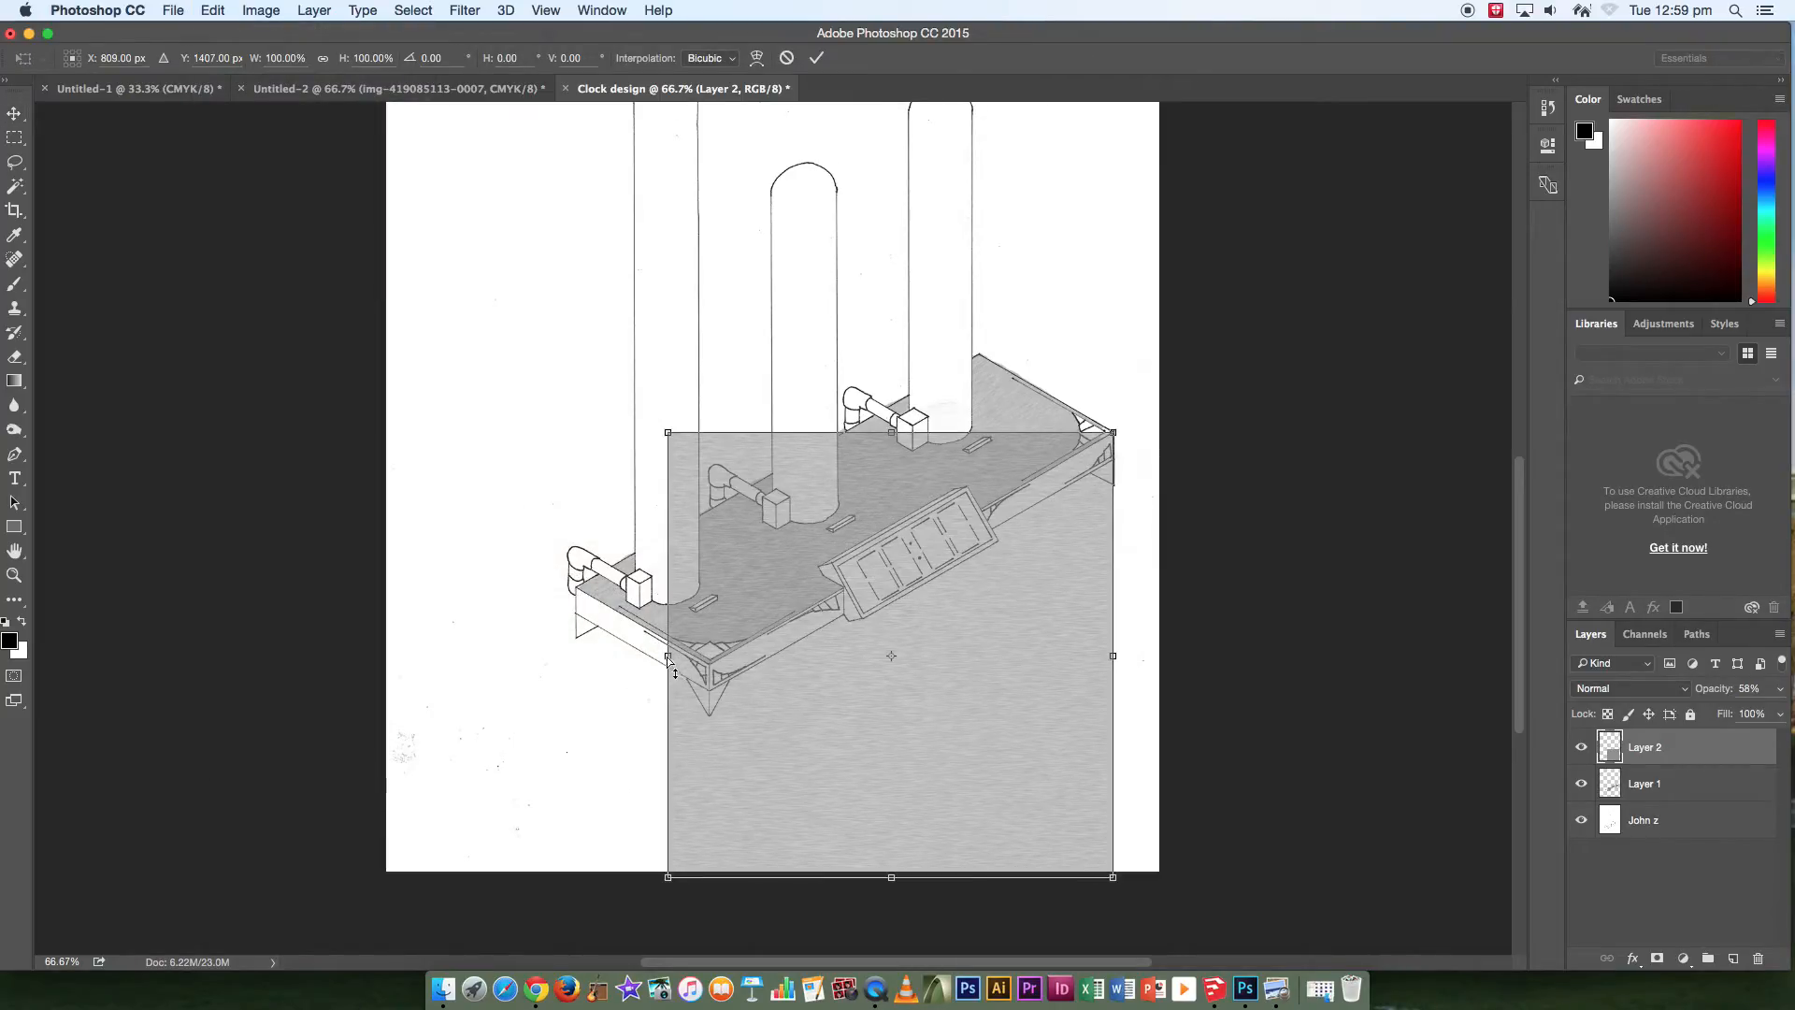
left_click_drag(667, 653, 706, 853)
key("Return")
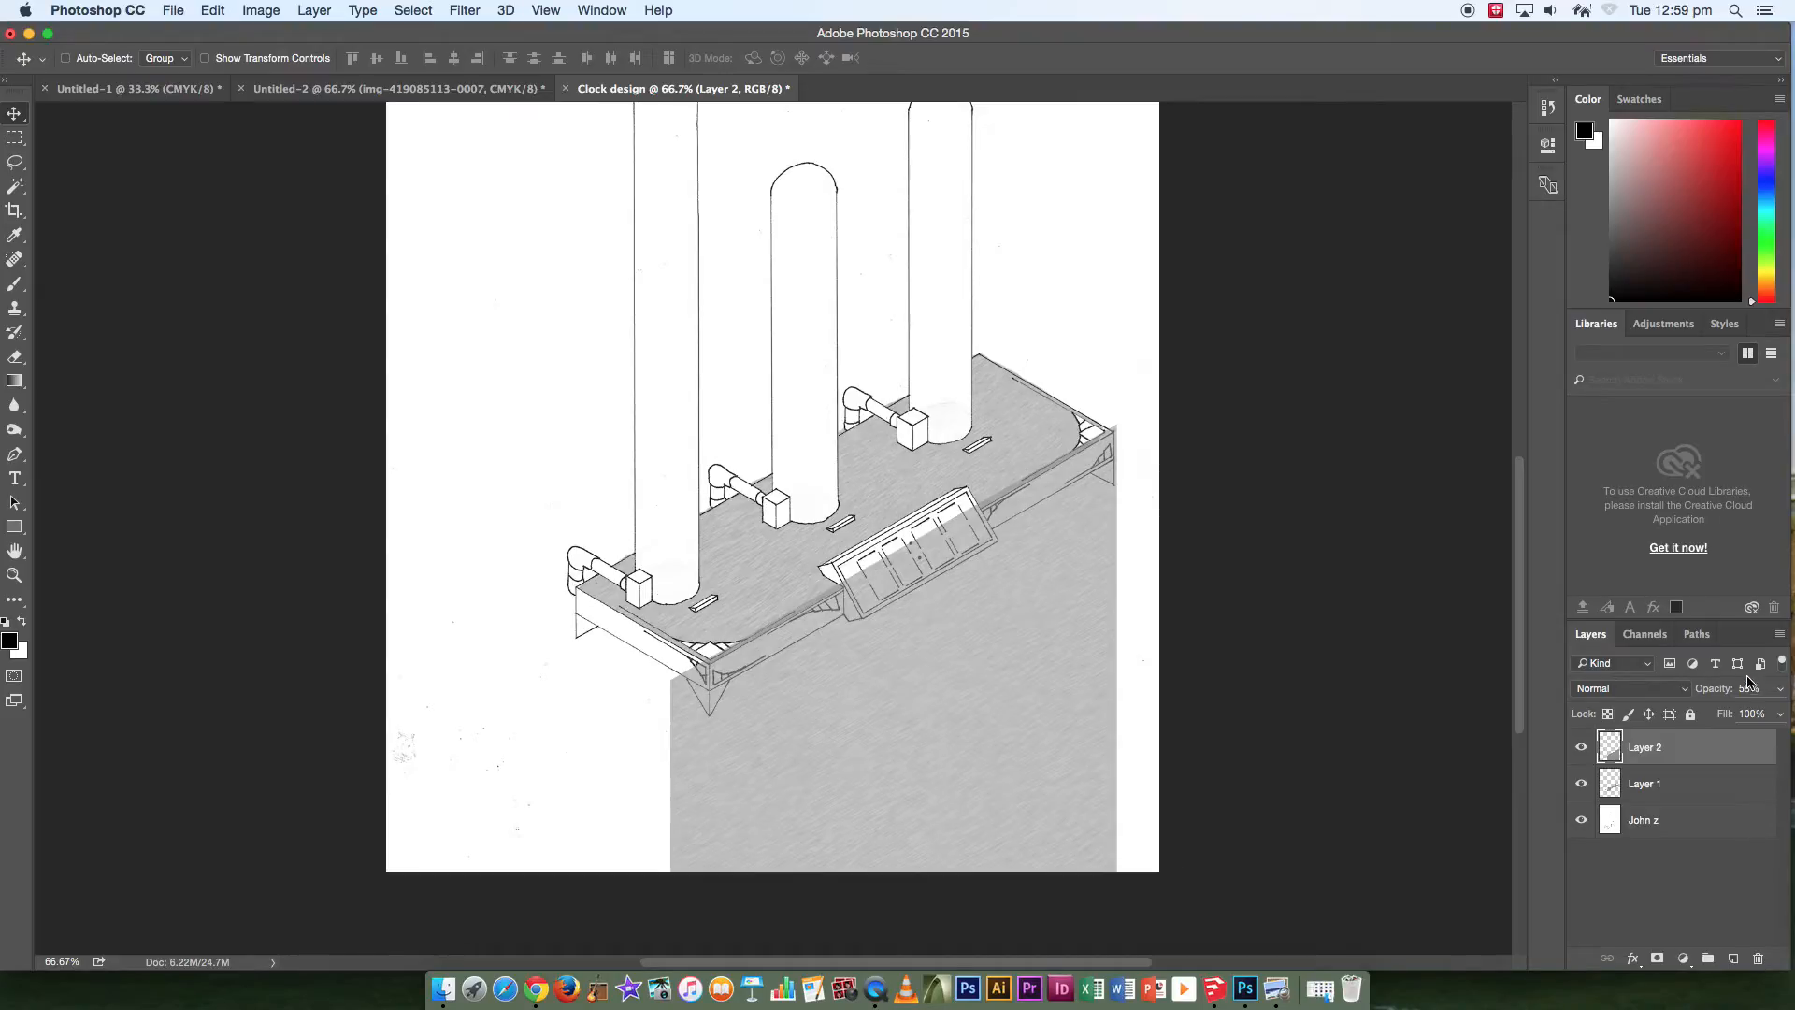
Set Layer 1's opacity to 100%.
left_click(1658, 788)
left_click(1781, 689)
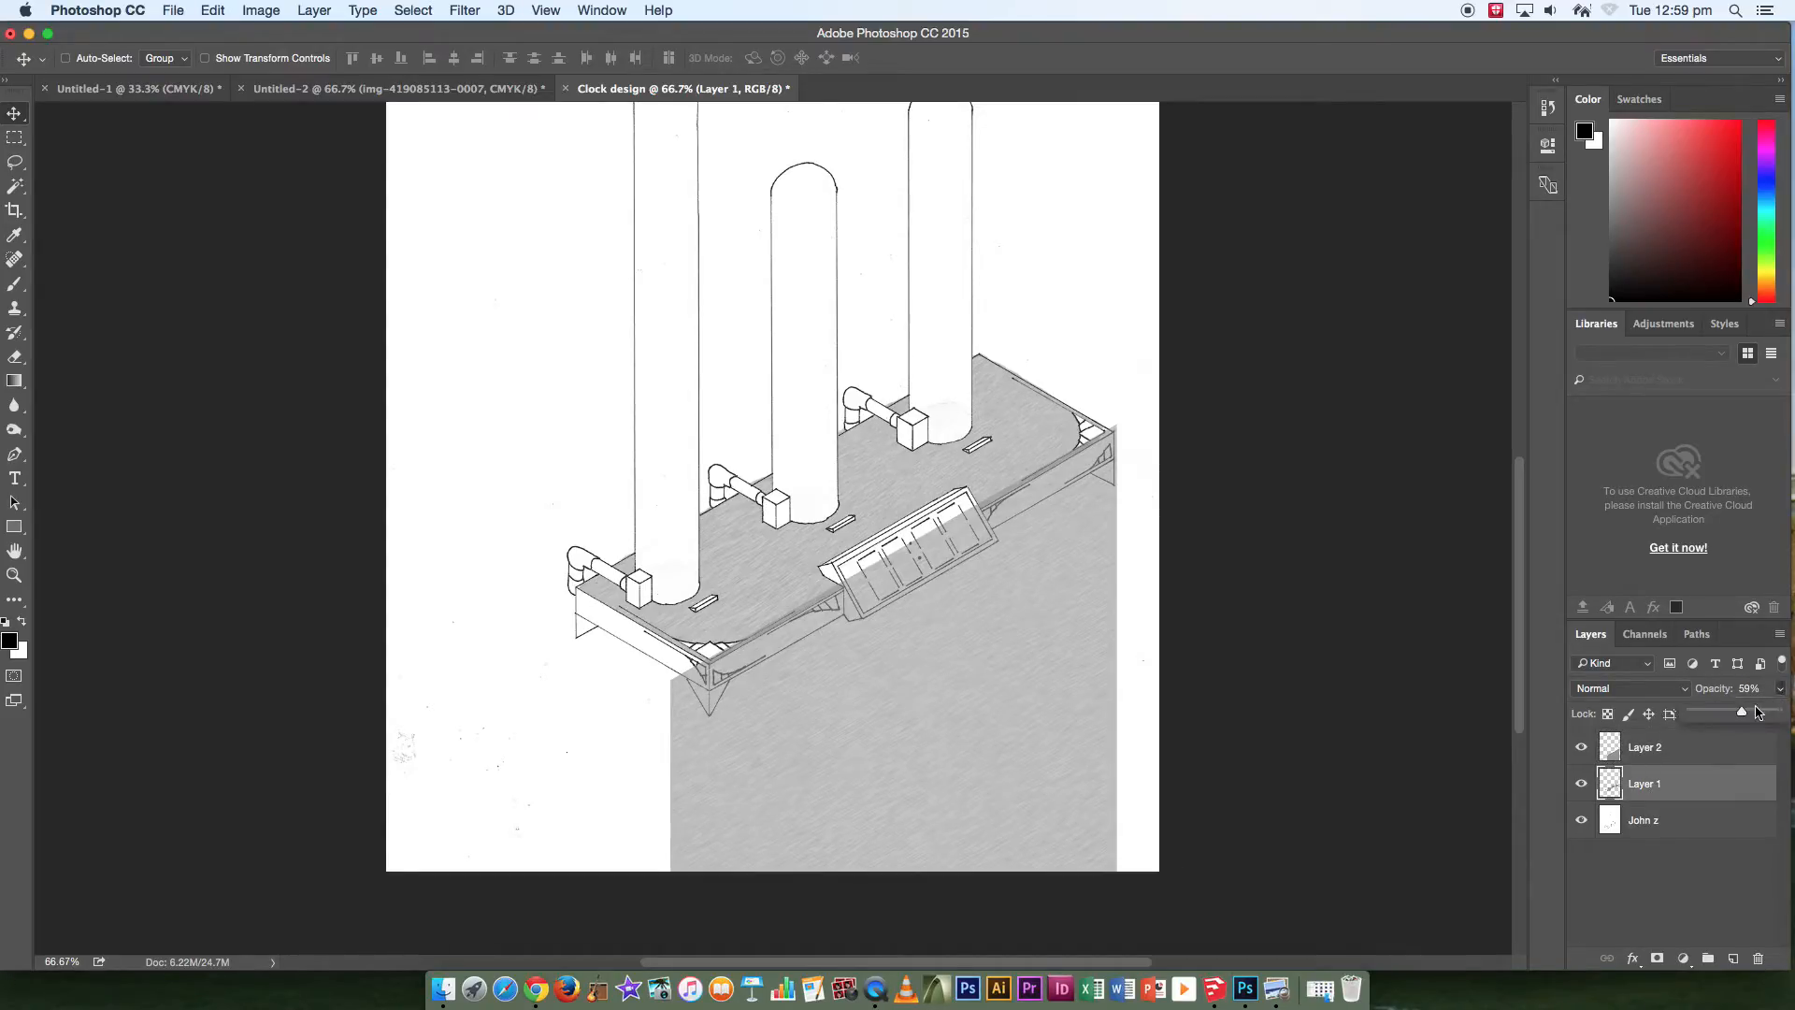
left_click_drag(1745, 716, 1770, 706)
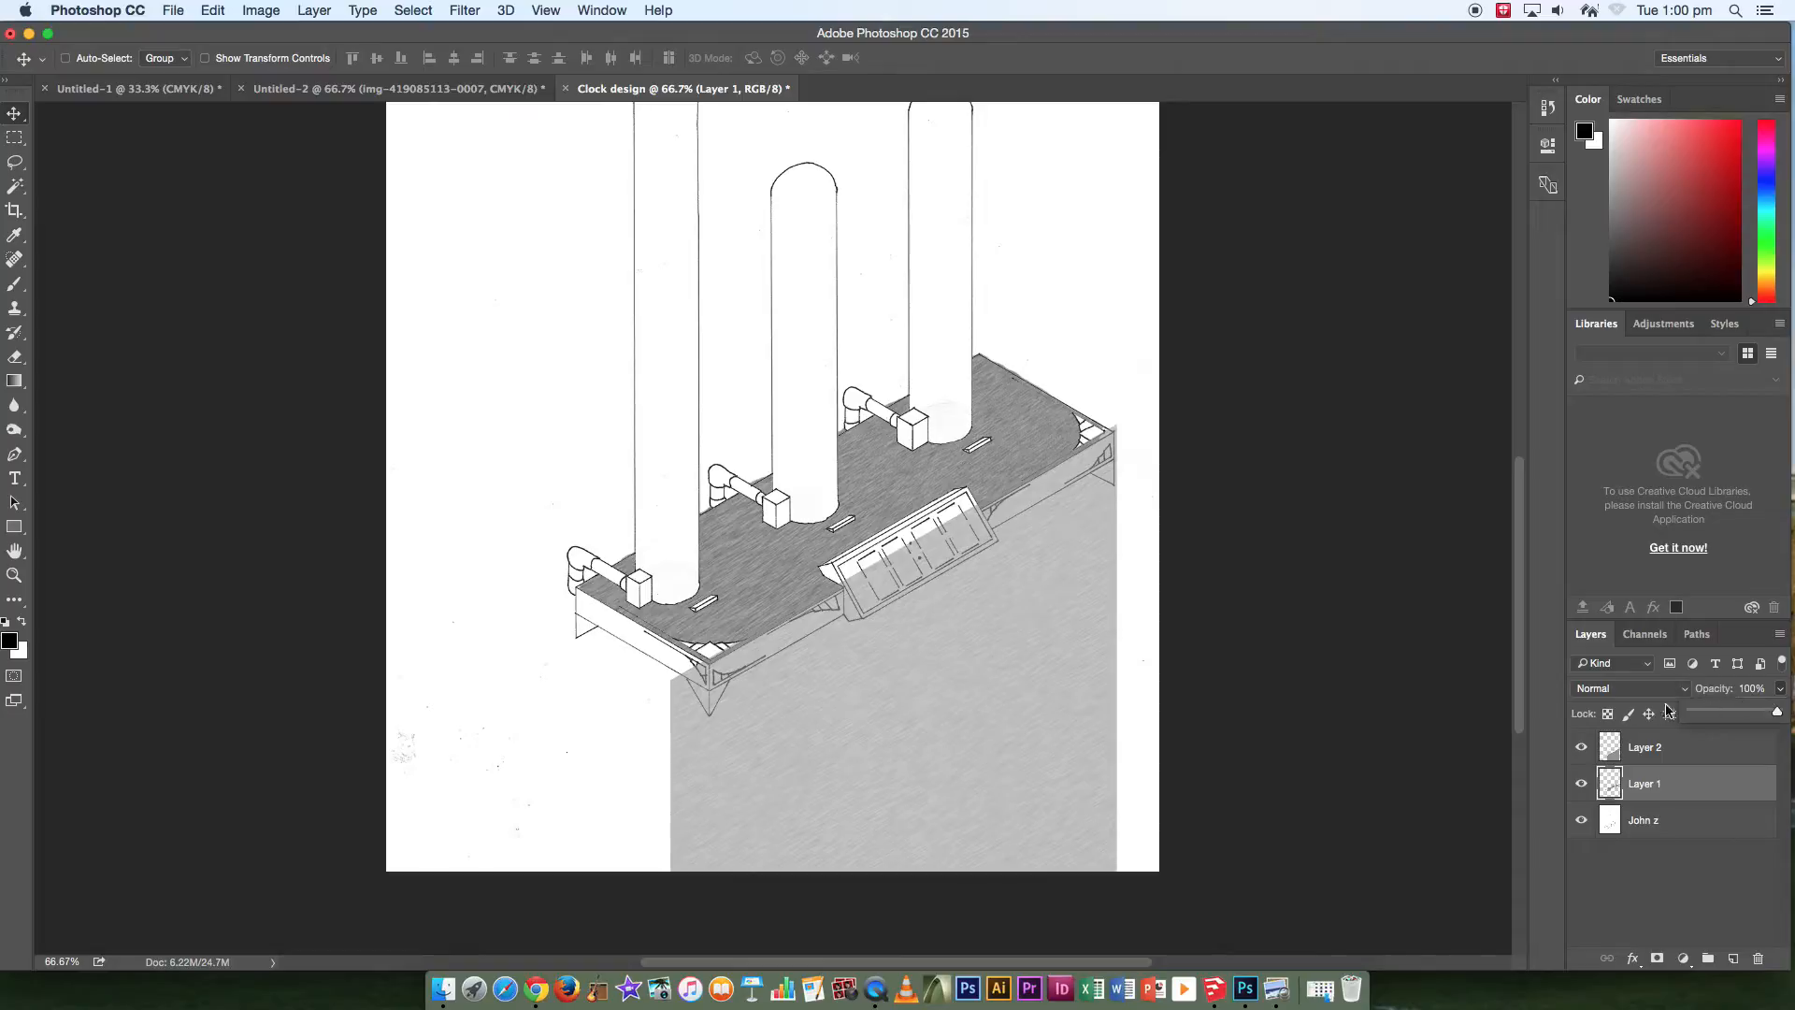
Select both sections of the base's long front side and its front-facing leg areas on the scanned drawing layer with the Magic Wand.
left_click(1653, 822)
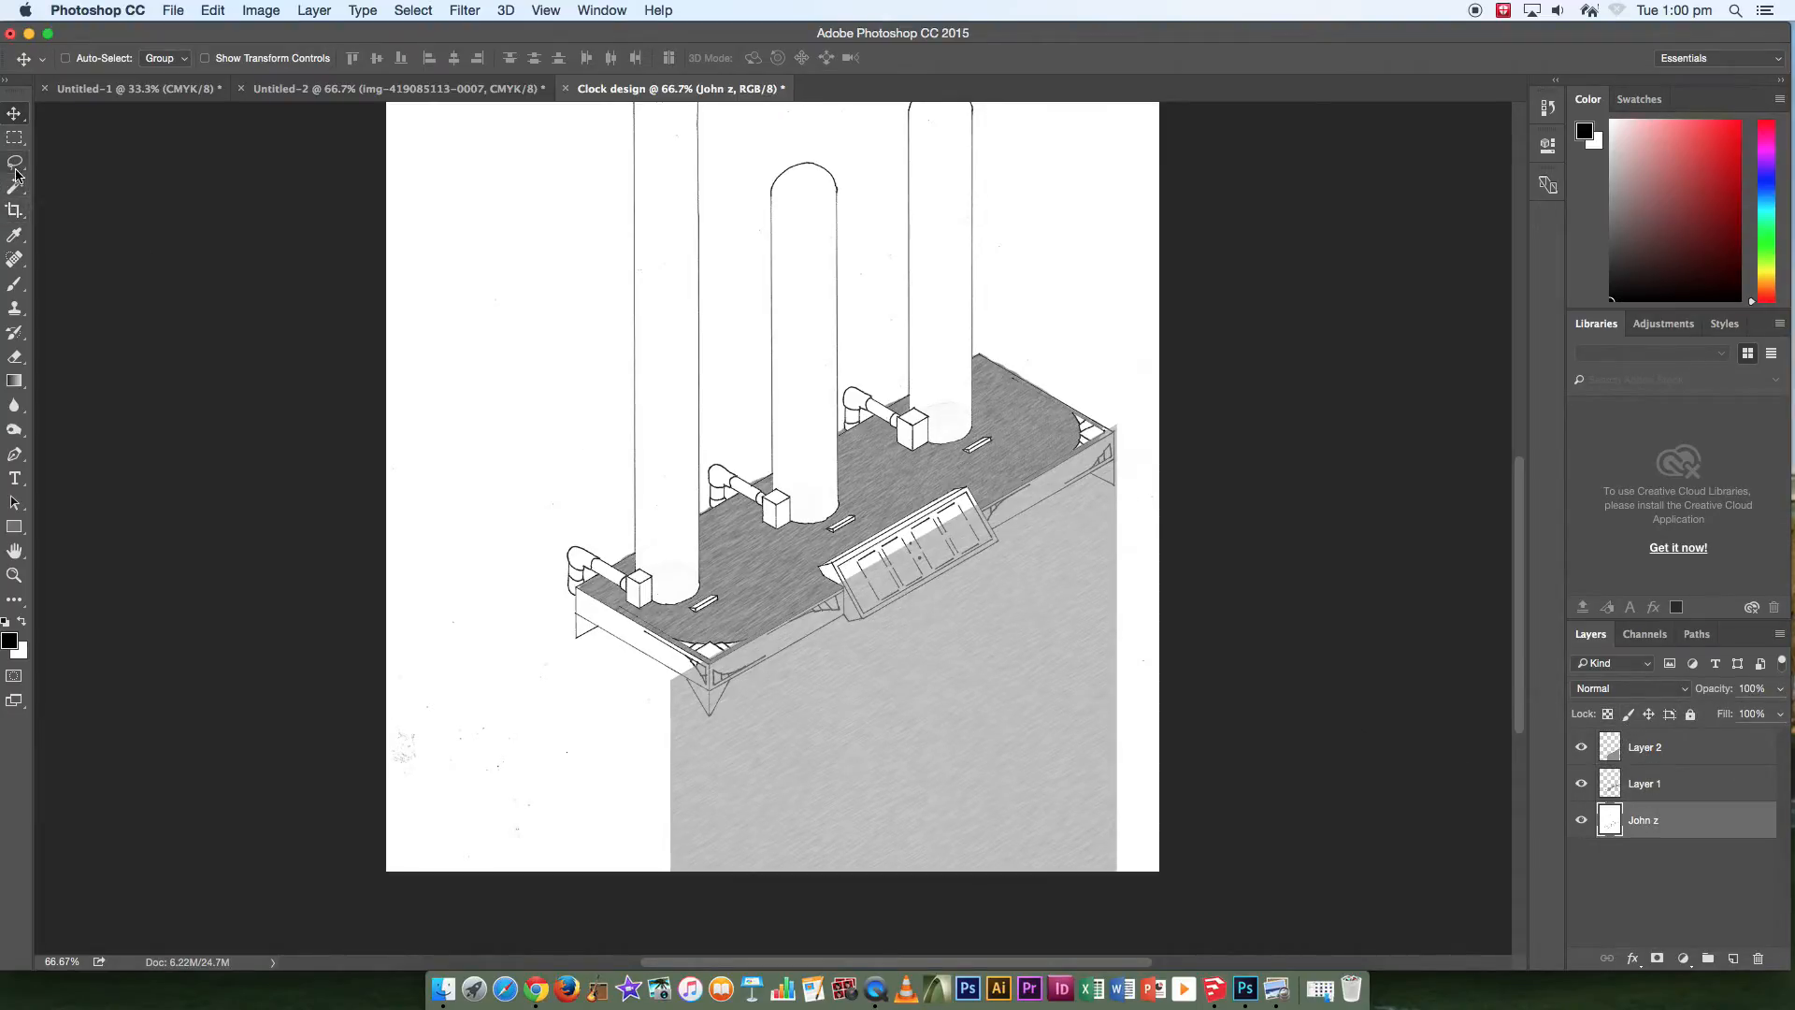
left_click_drag(15, 186, 79, 207)
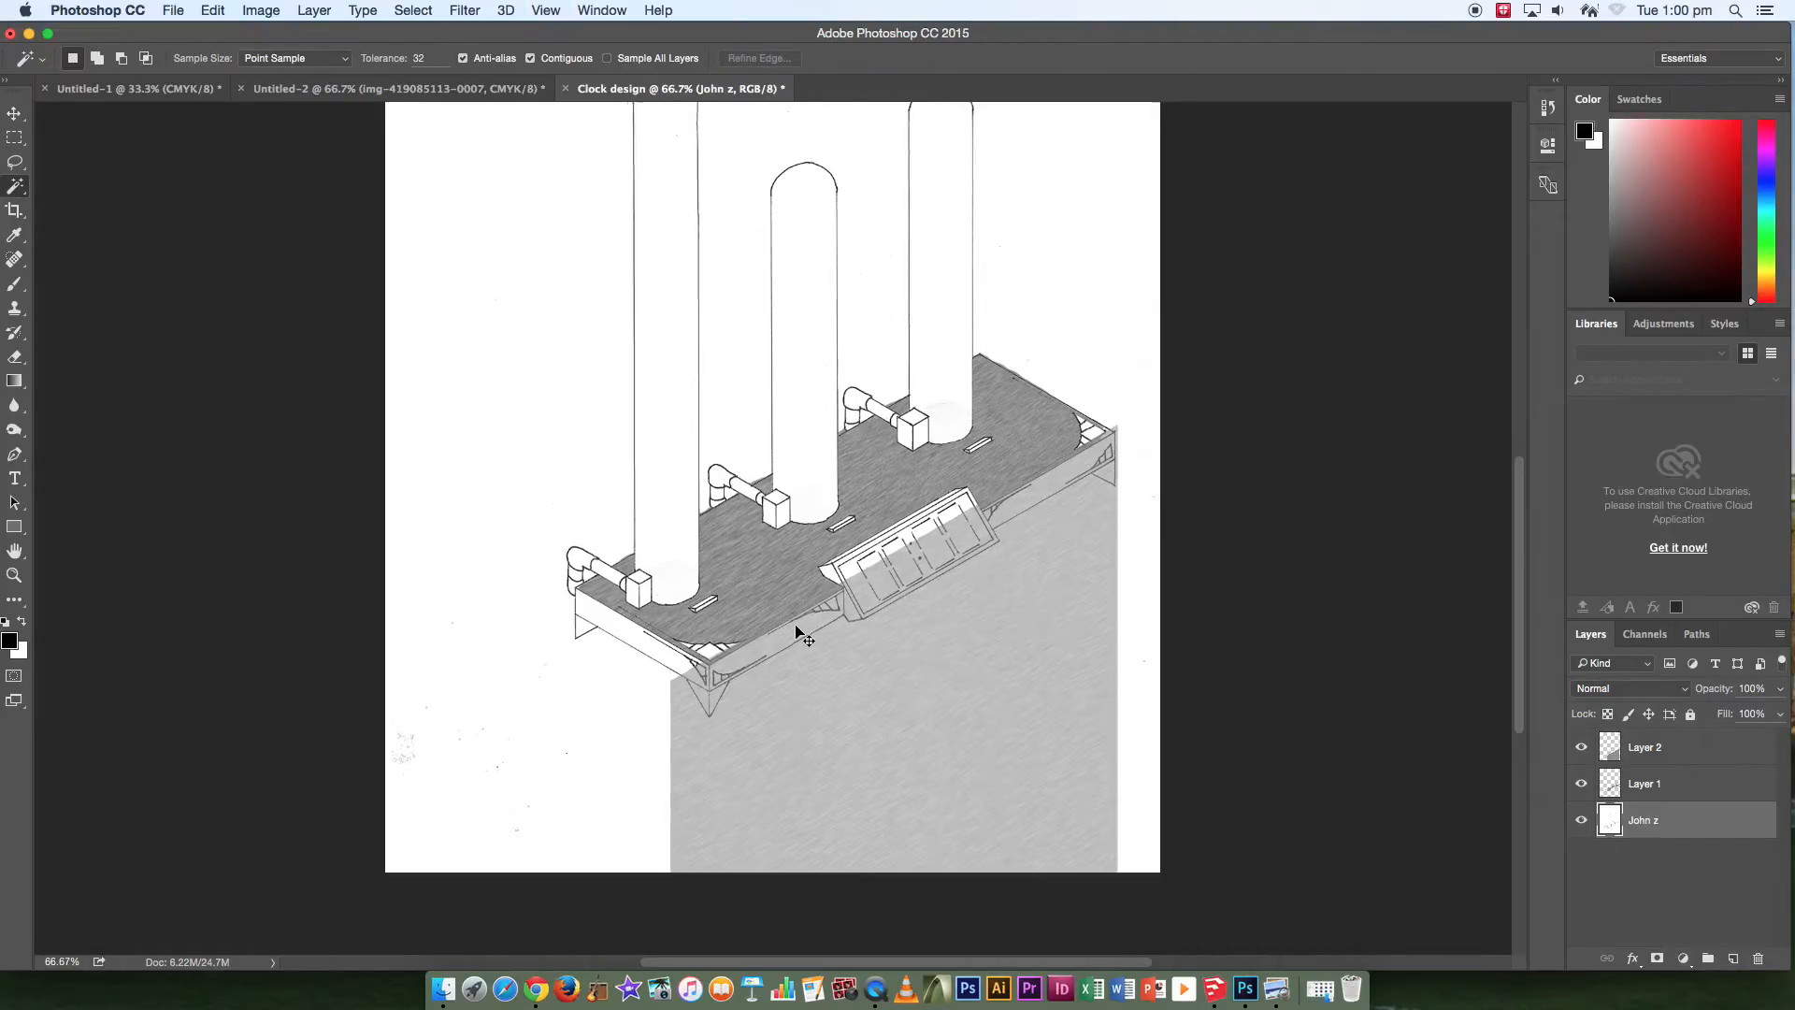
key("super+plus")
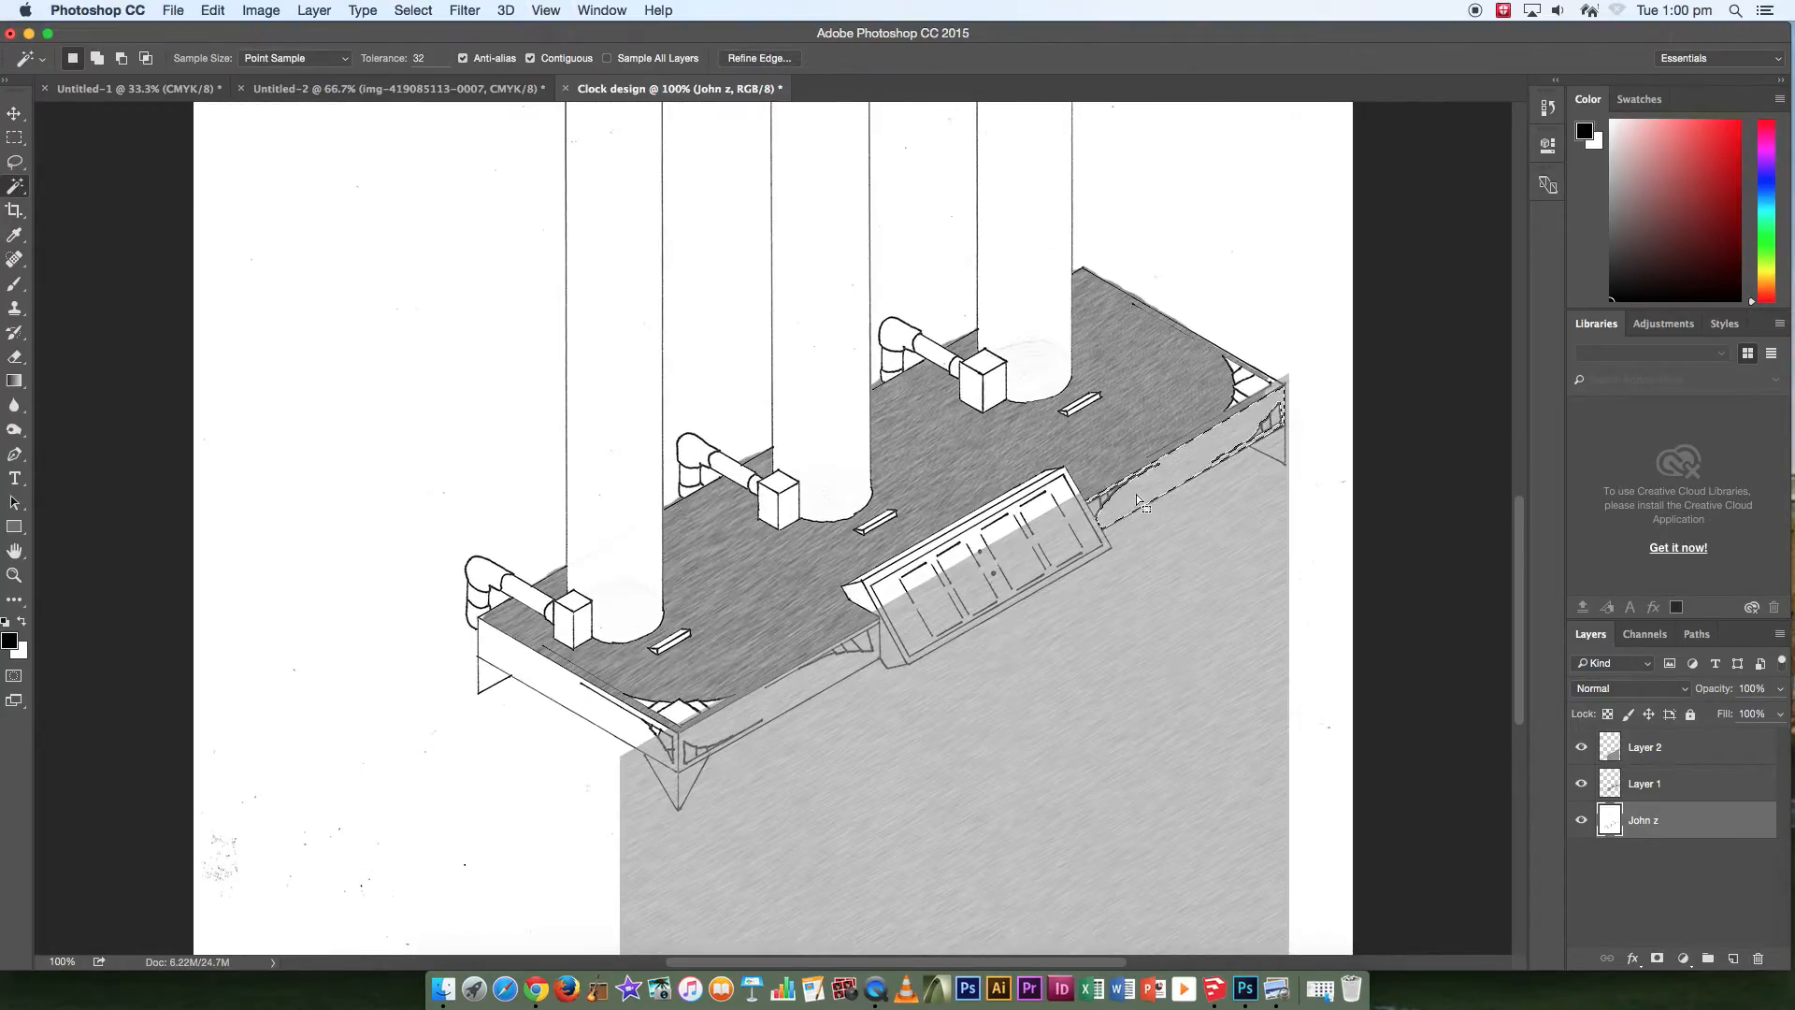
left_click(786, 701, "shift")
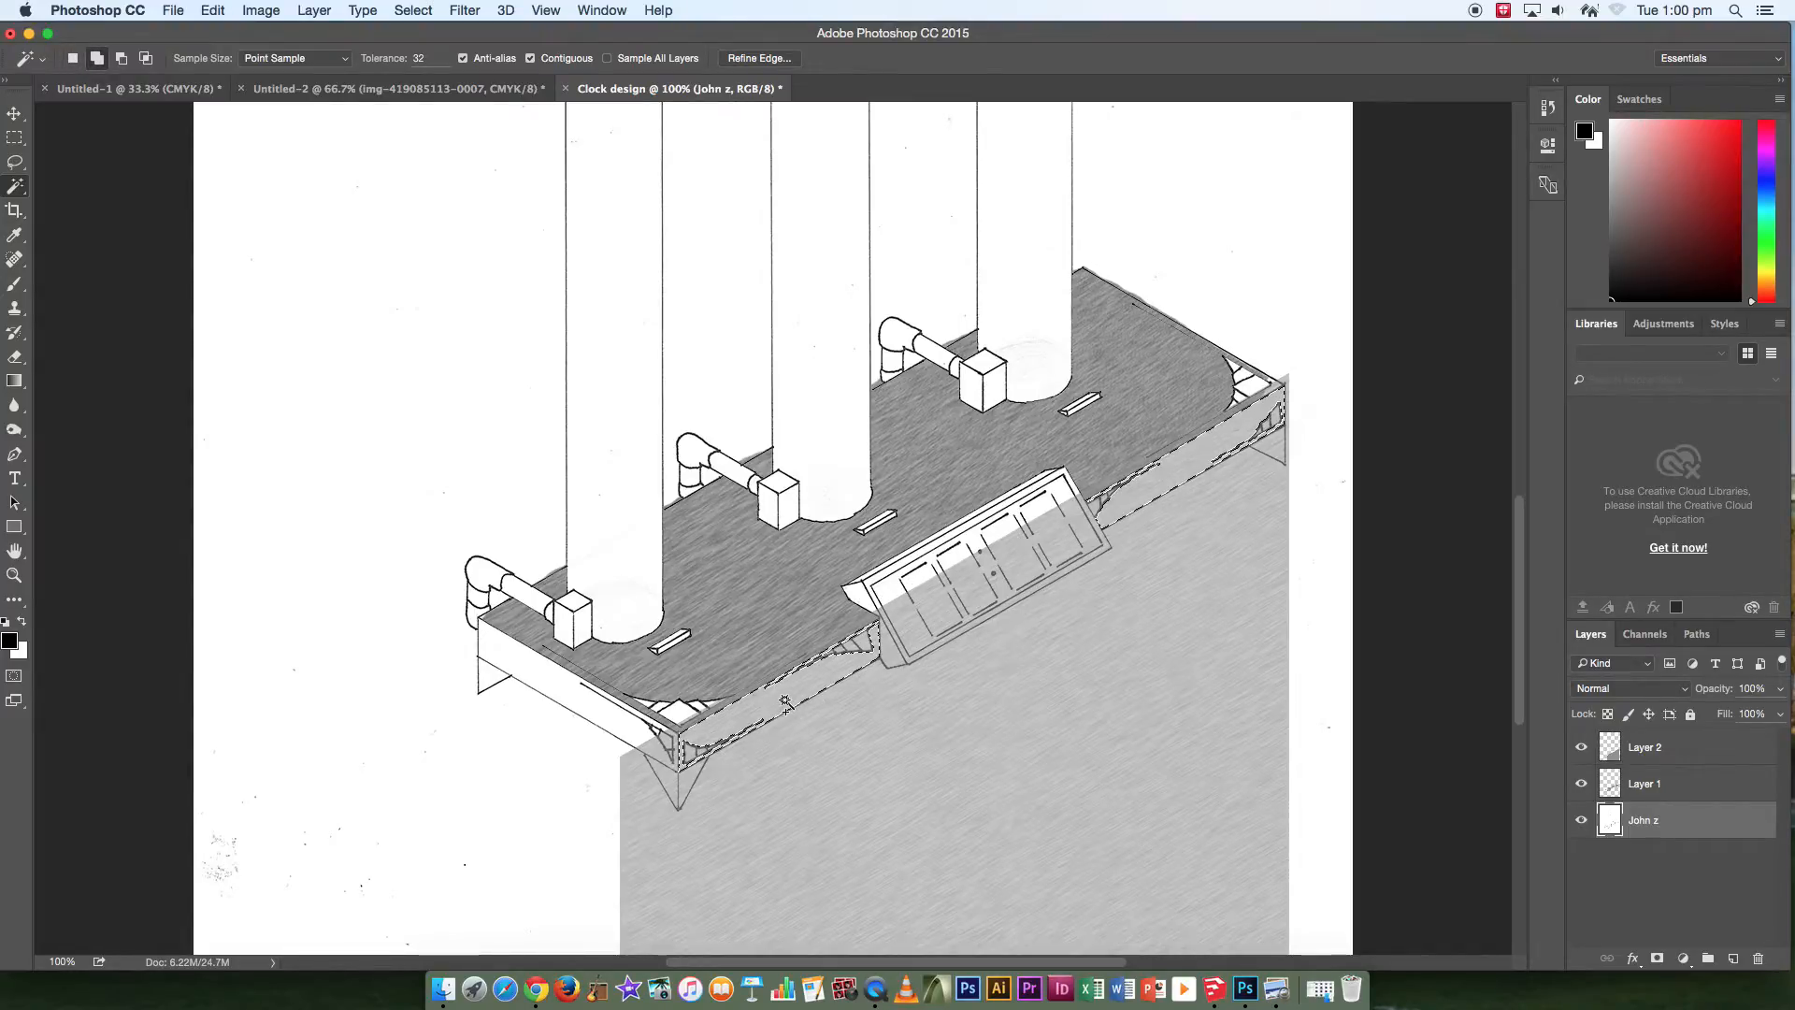
left_click(697, 781, "shift")
left_click(1276, 452)
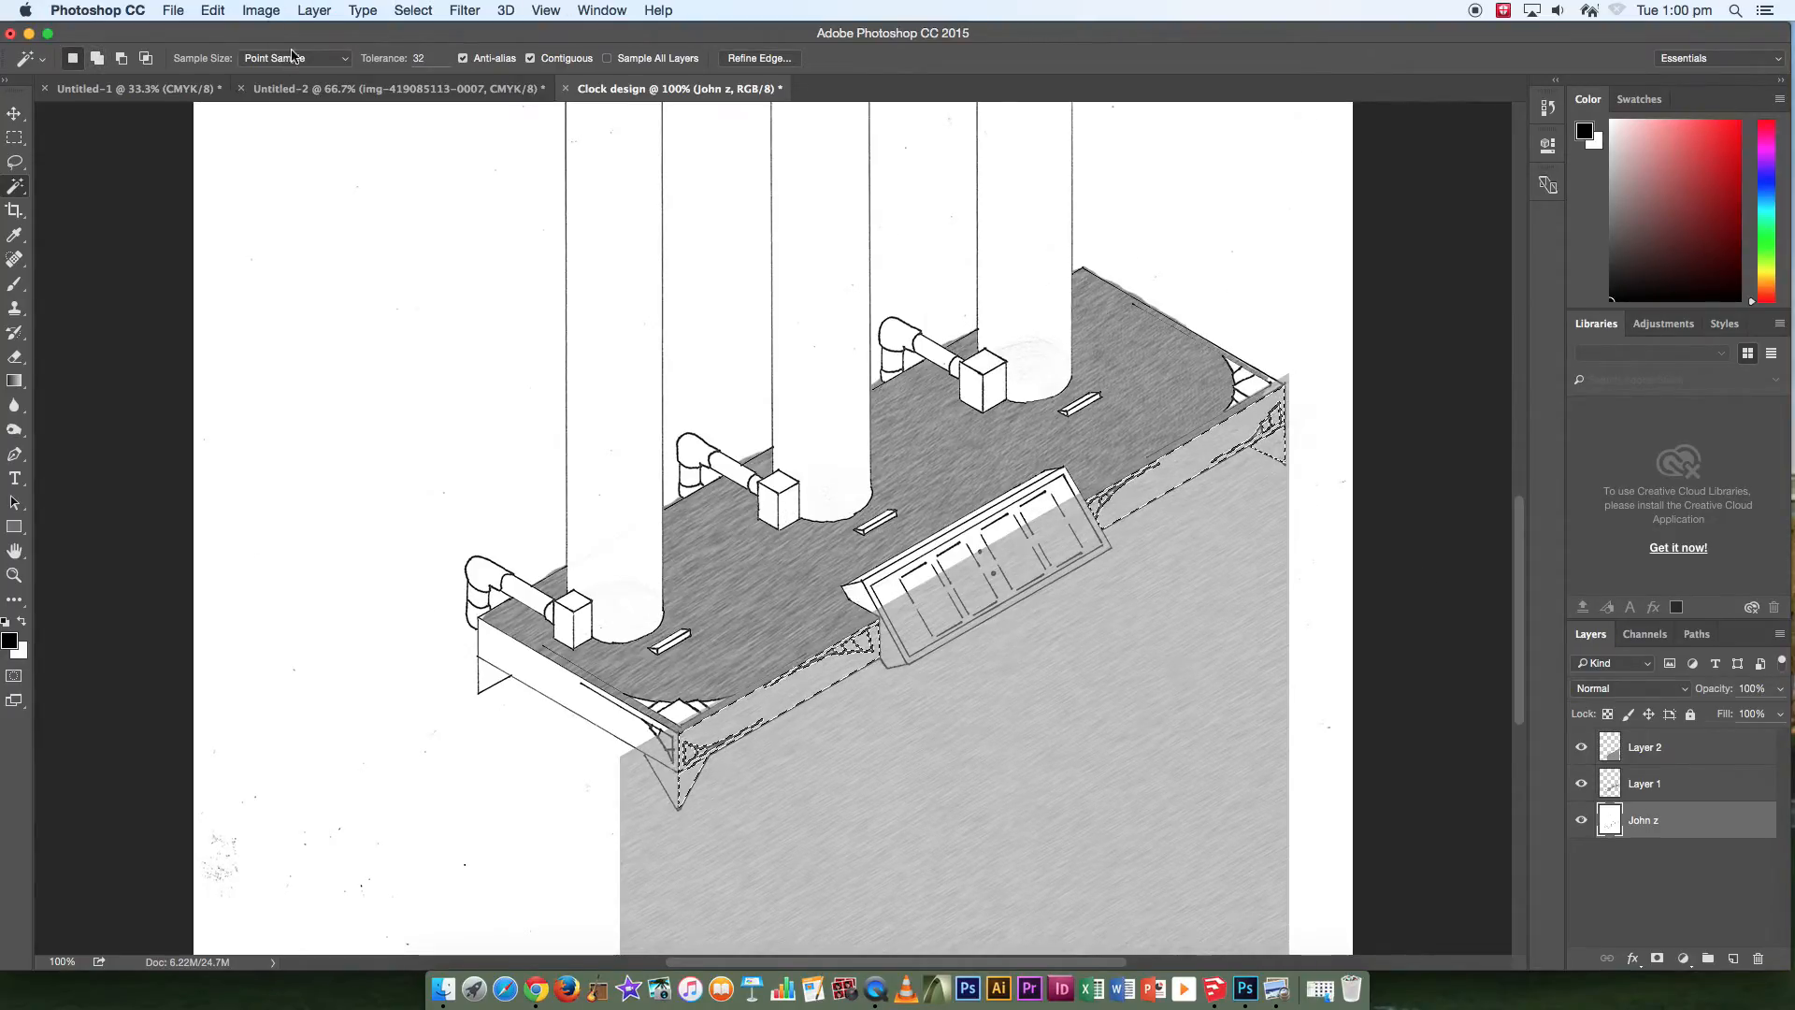
Invert the selection and delete the surplus texture outside the front side from Layer 2.
left_click(406, 13)
left_click(416, 84)
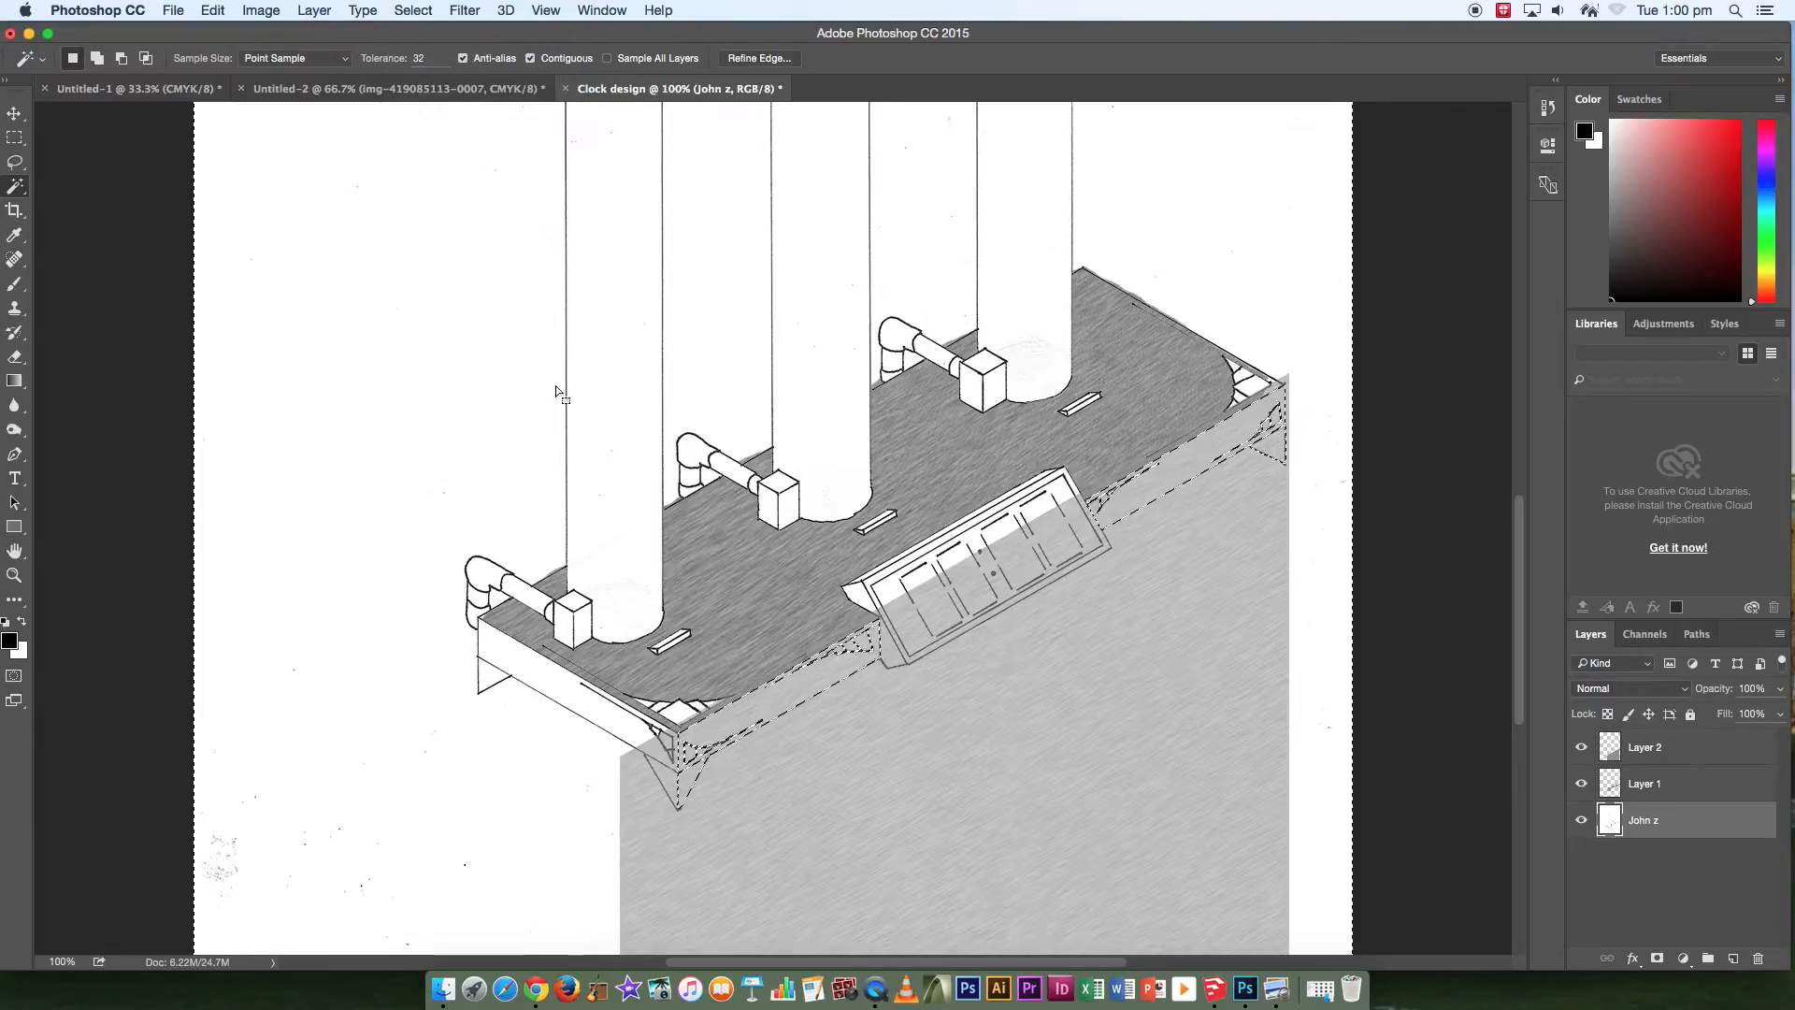
left_click(1658, 754)
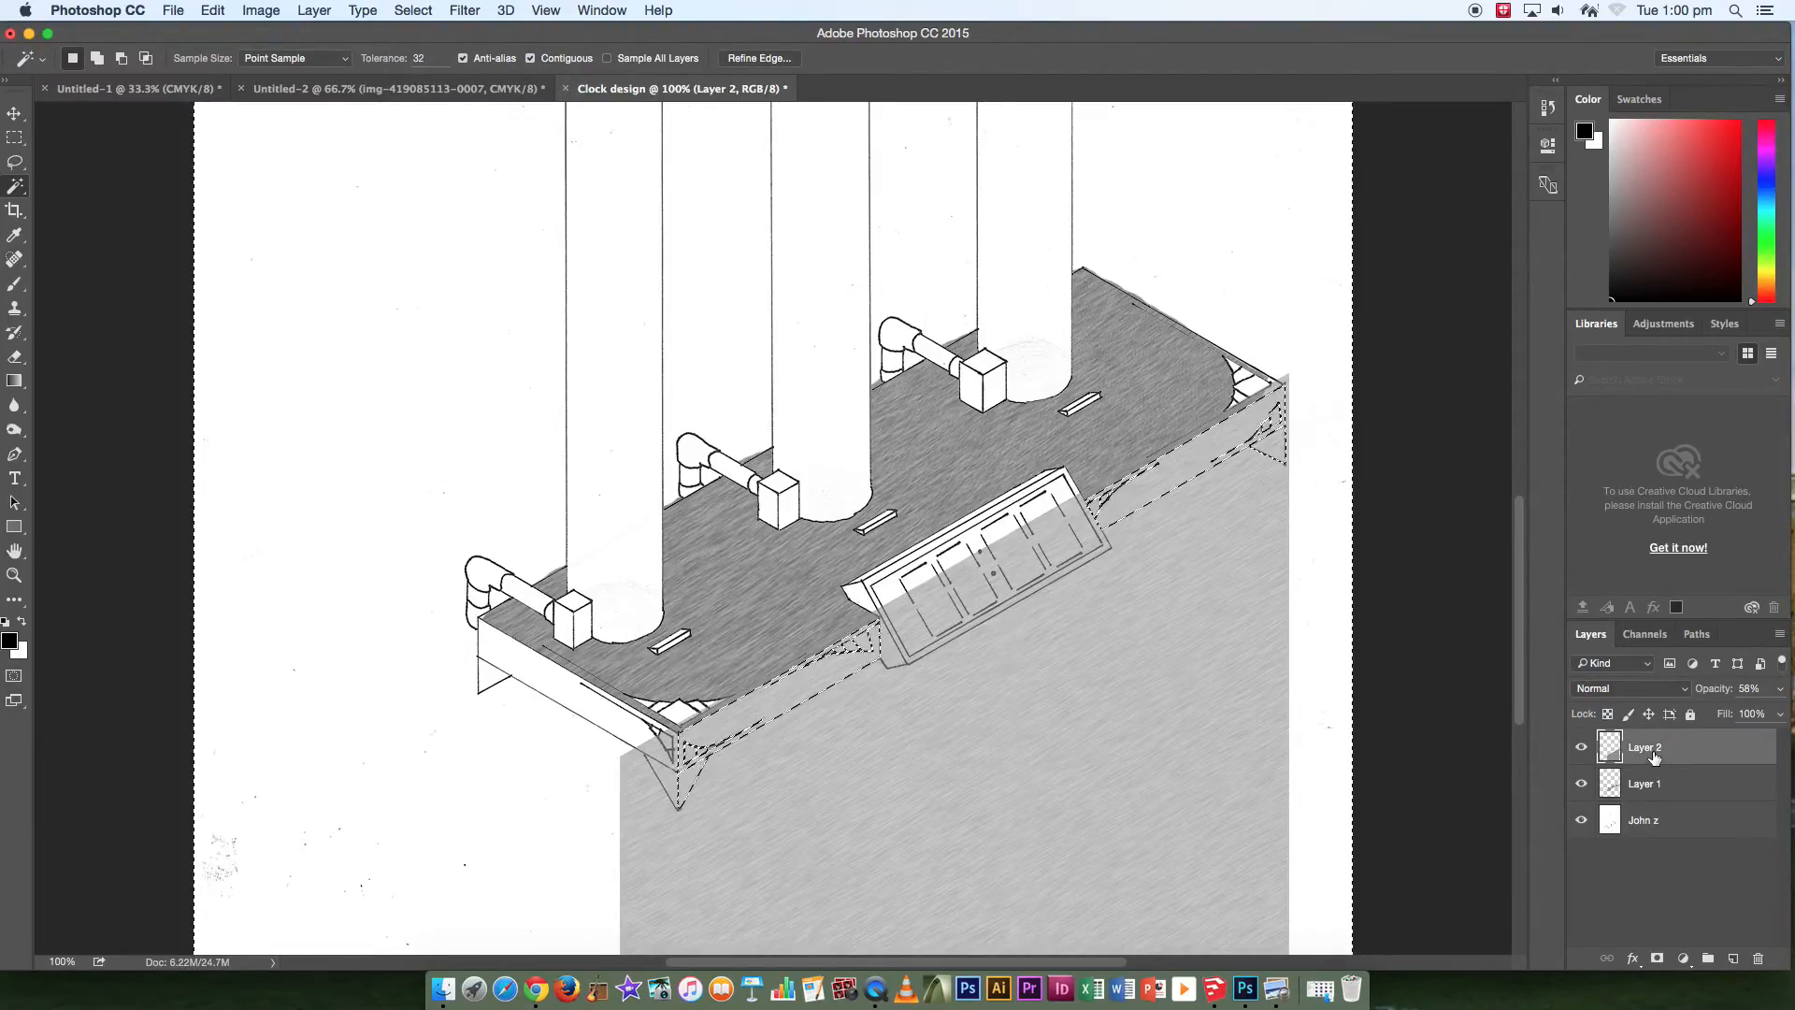
key("Delete")
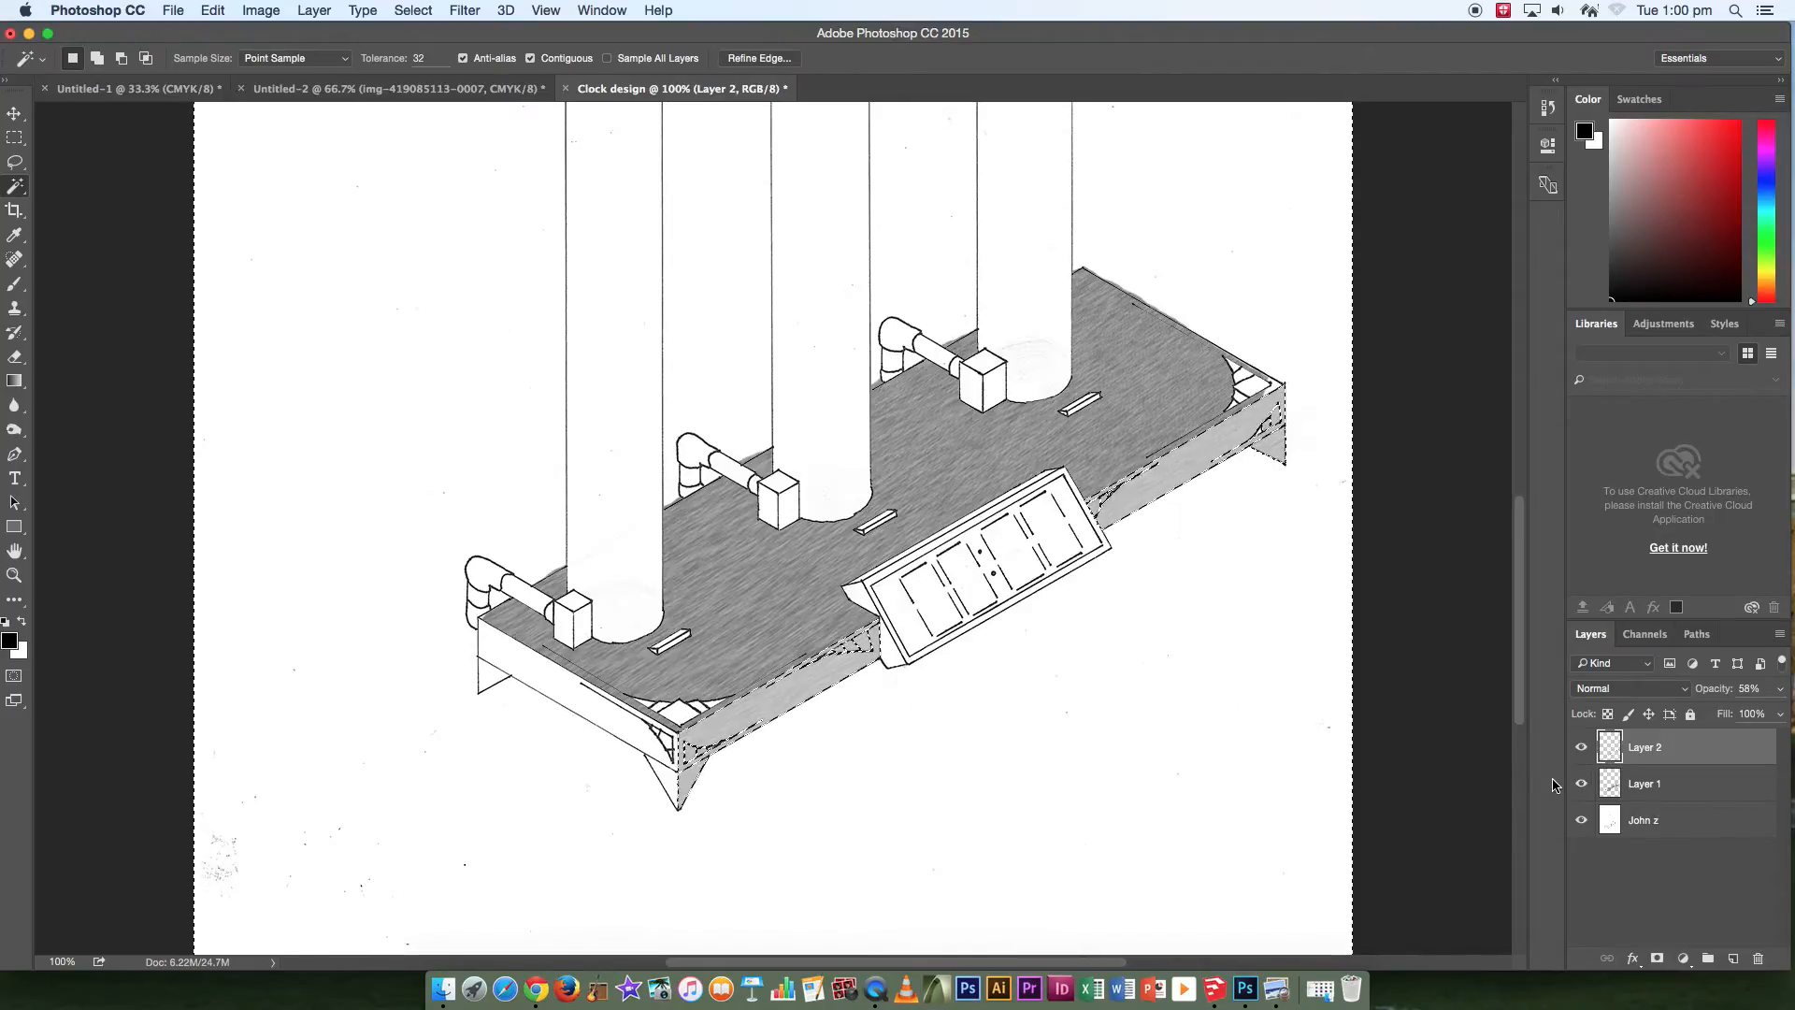
Clear the selection and raise Layer 2's opacity to 100%.
left_click(416, 10)
left_click(440, 59)
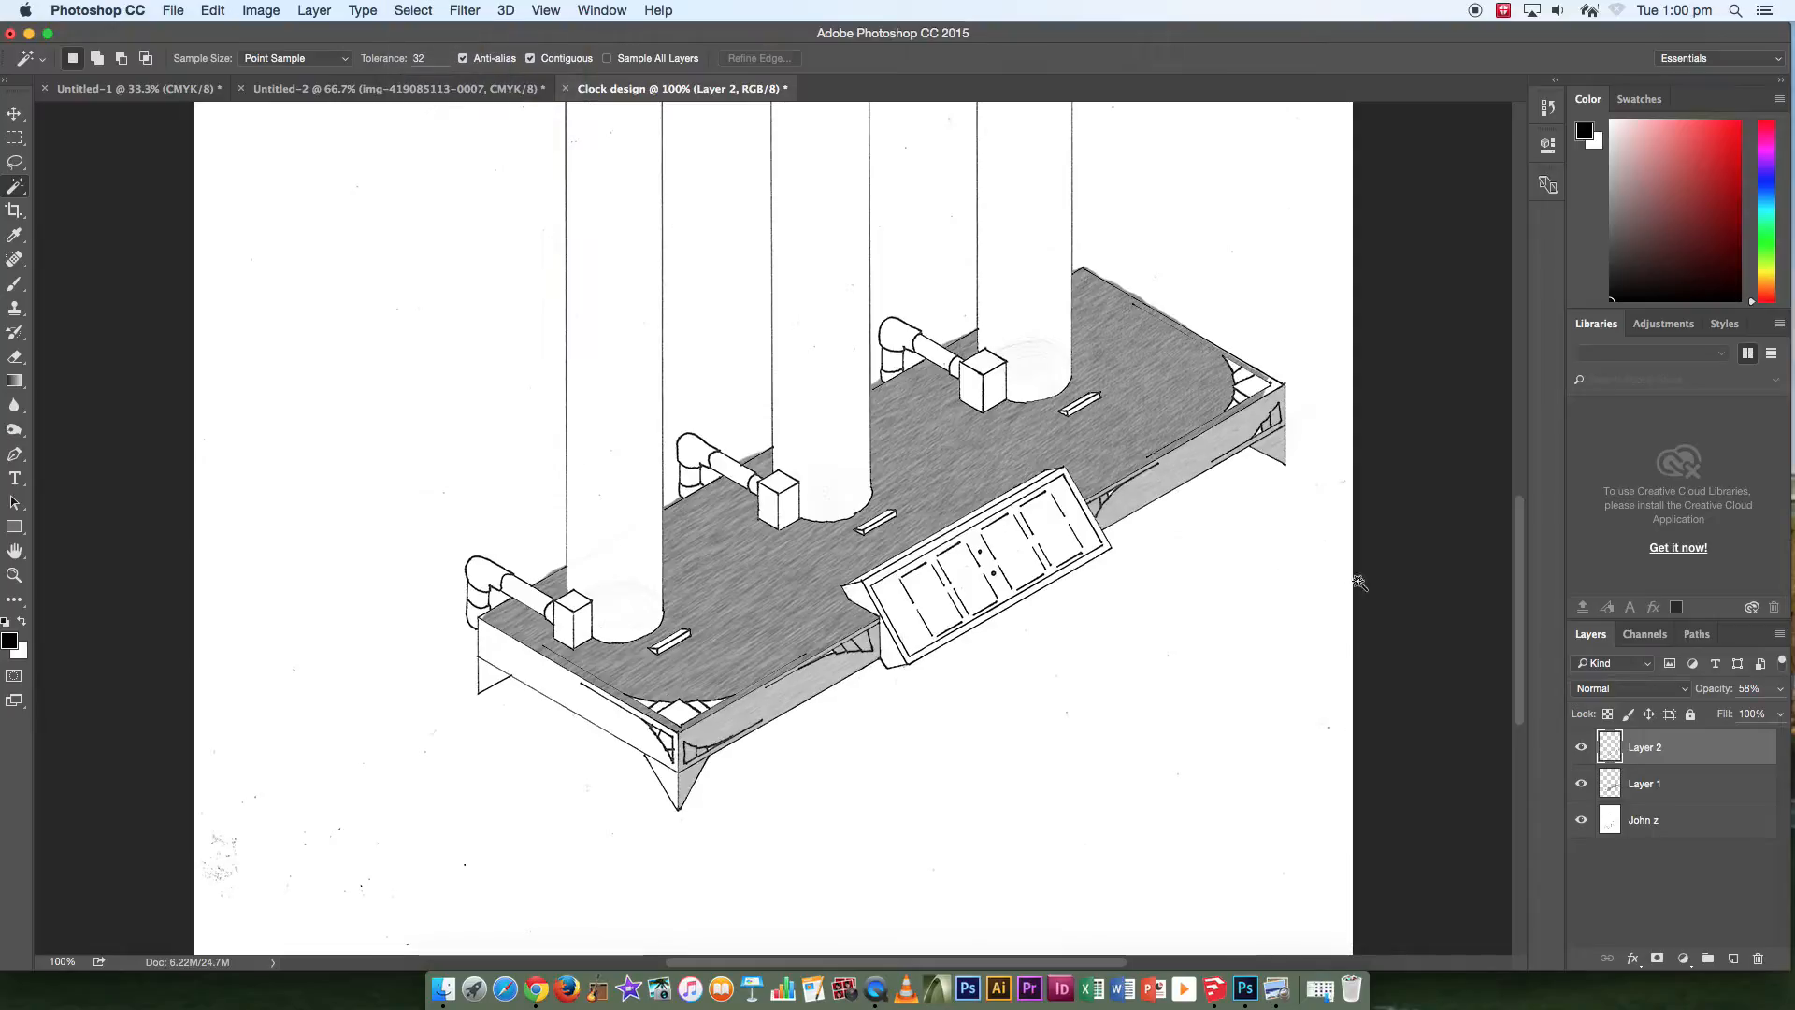
left_click(1780, 689)
left_click_drag(1744, 716, 1788, 713)
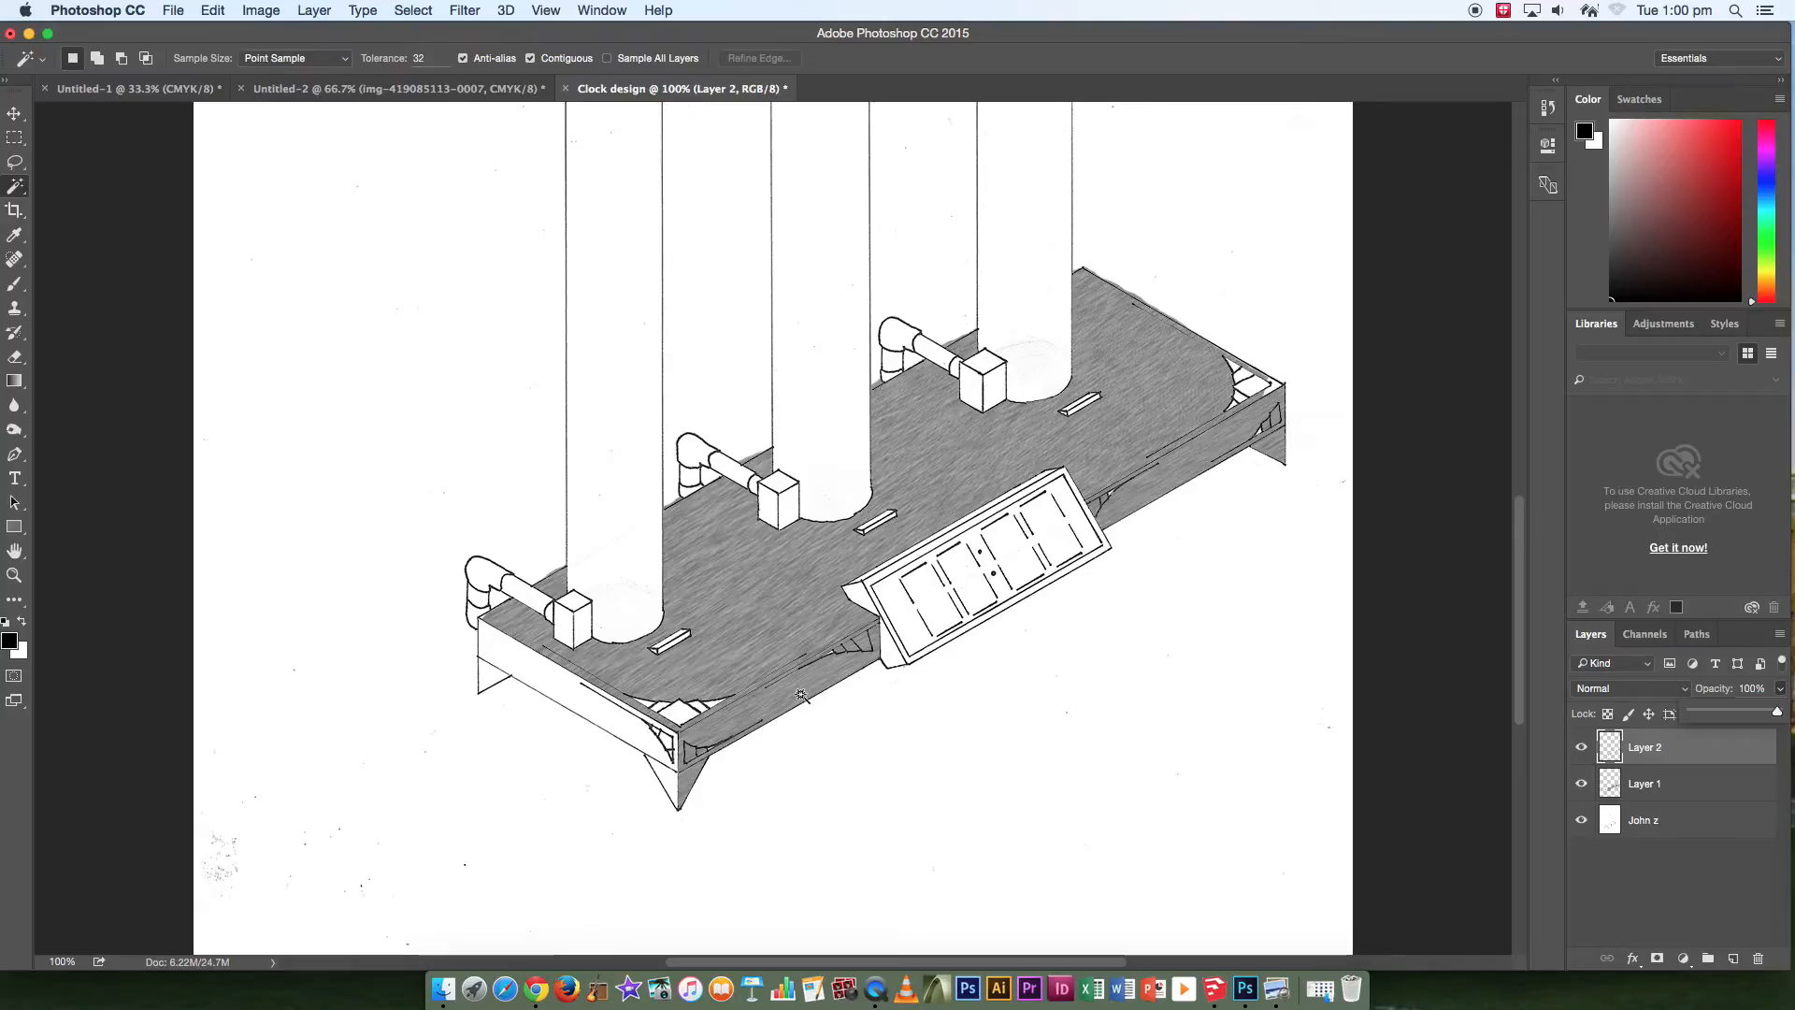
Darken the front side and leg textures on Layer 2 with the Burn tool, using a 70 px brush, Midtones range and 50% exposure.
left_click(14, 113)
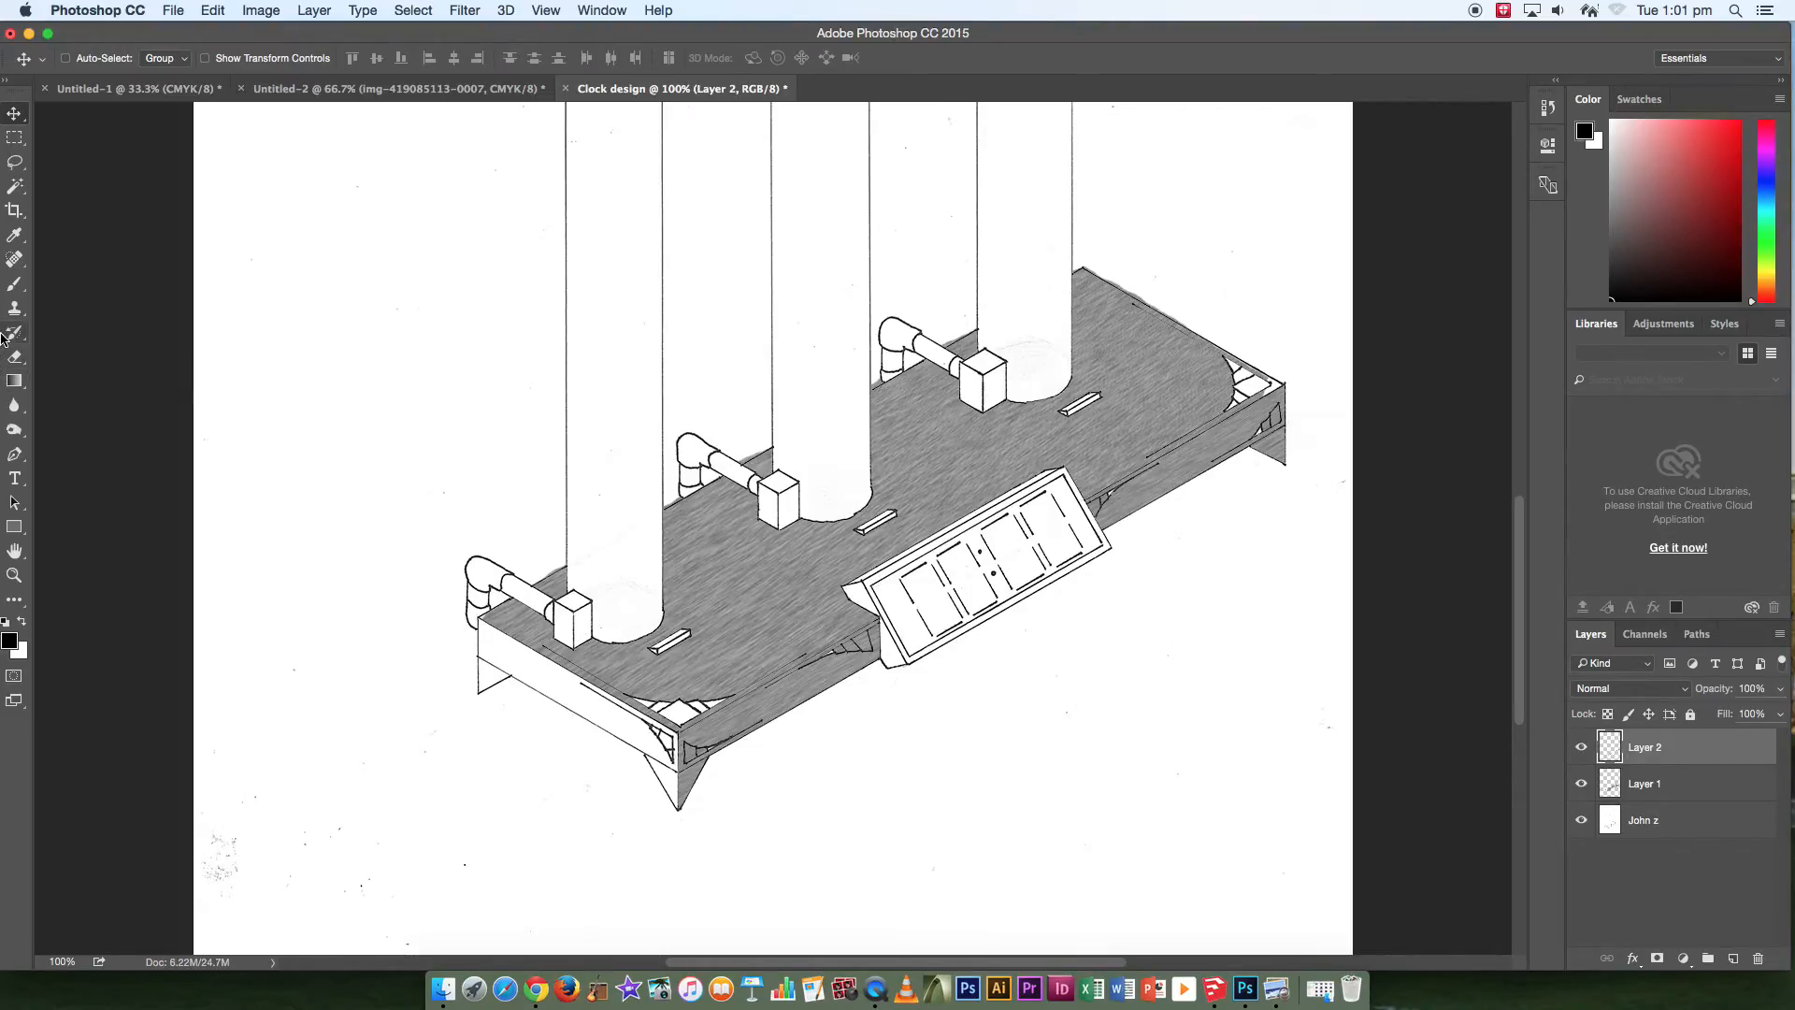
left_click(23, 406)
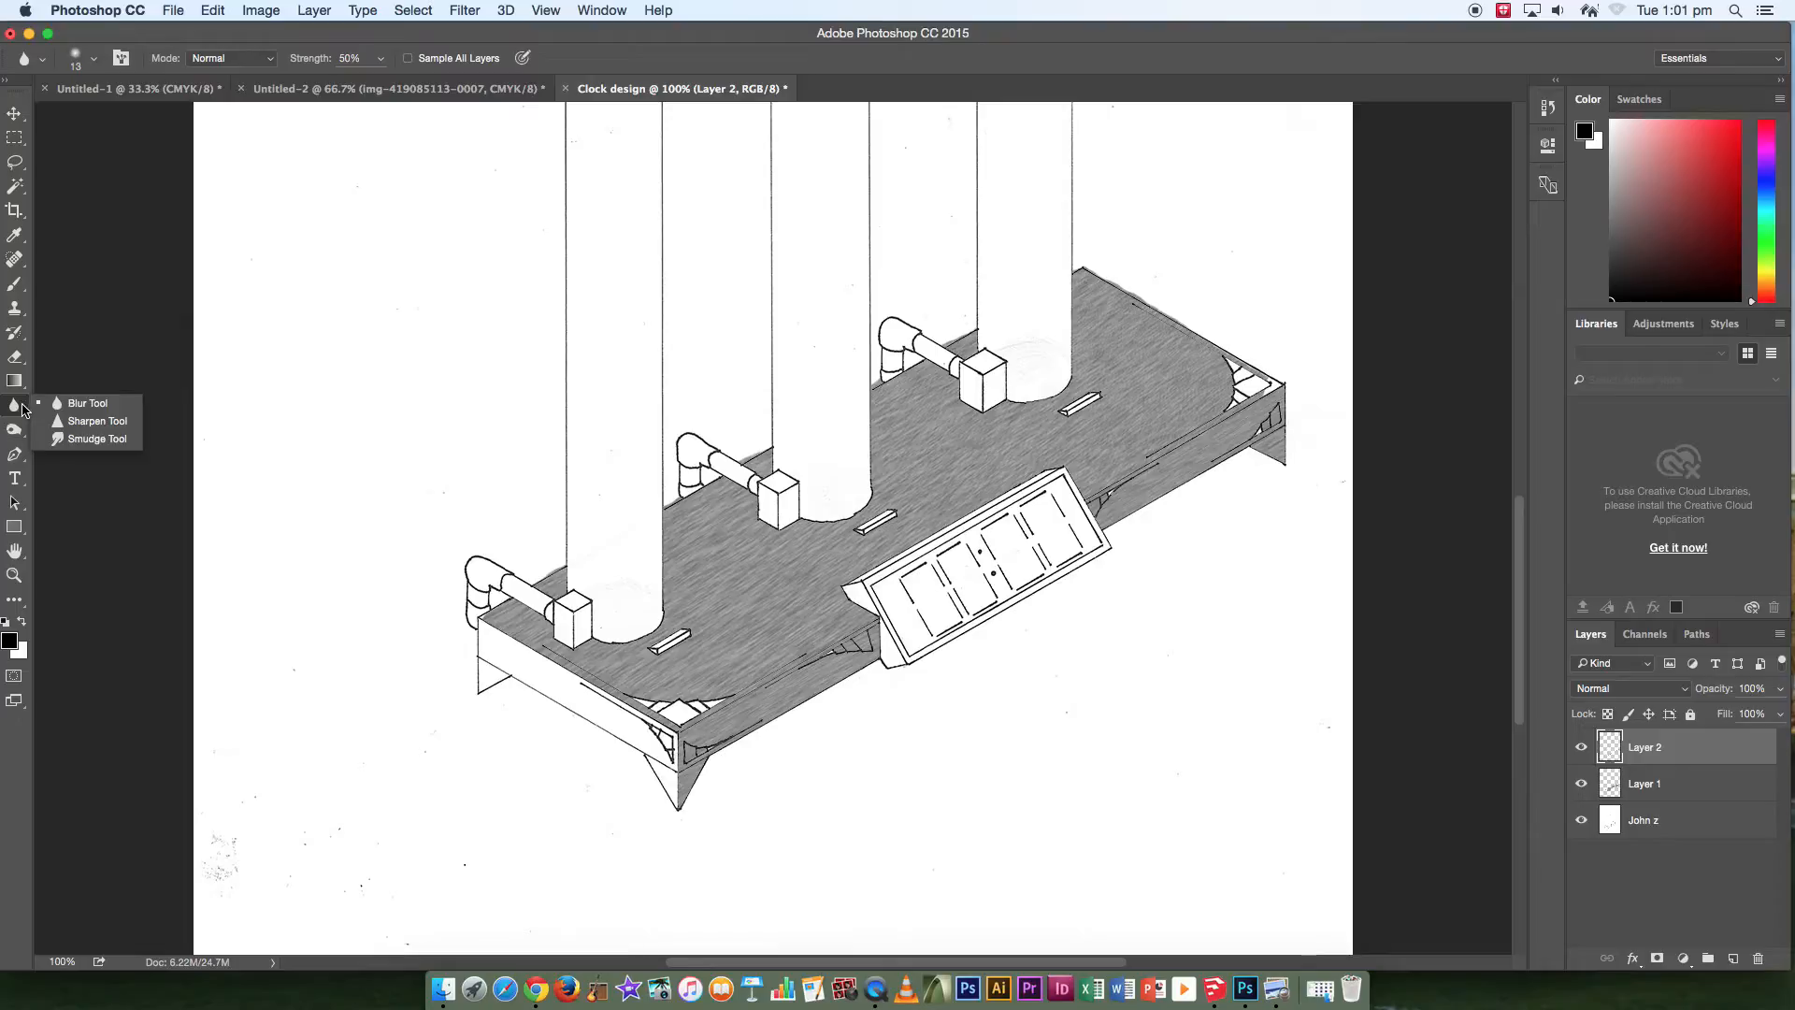
left_click(16, 454)
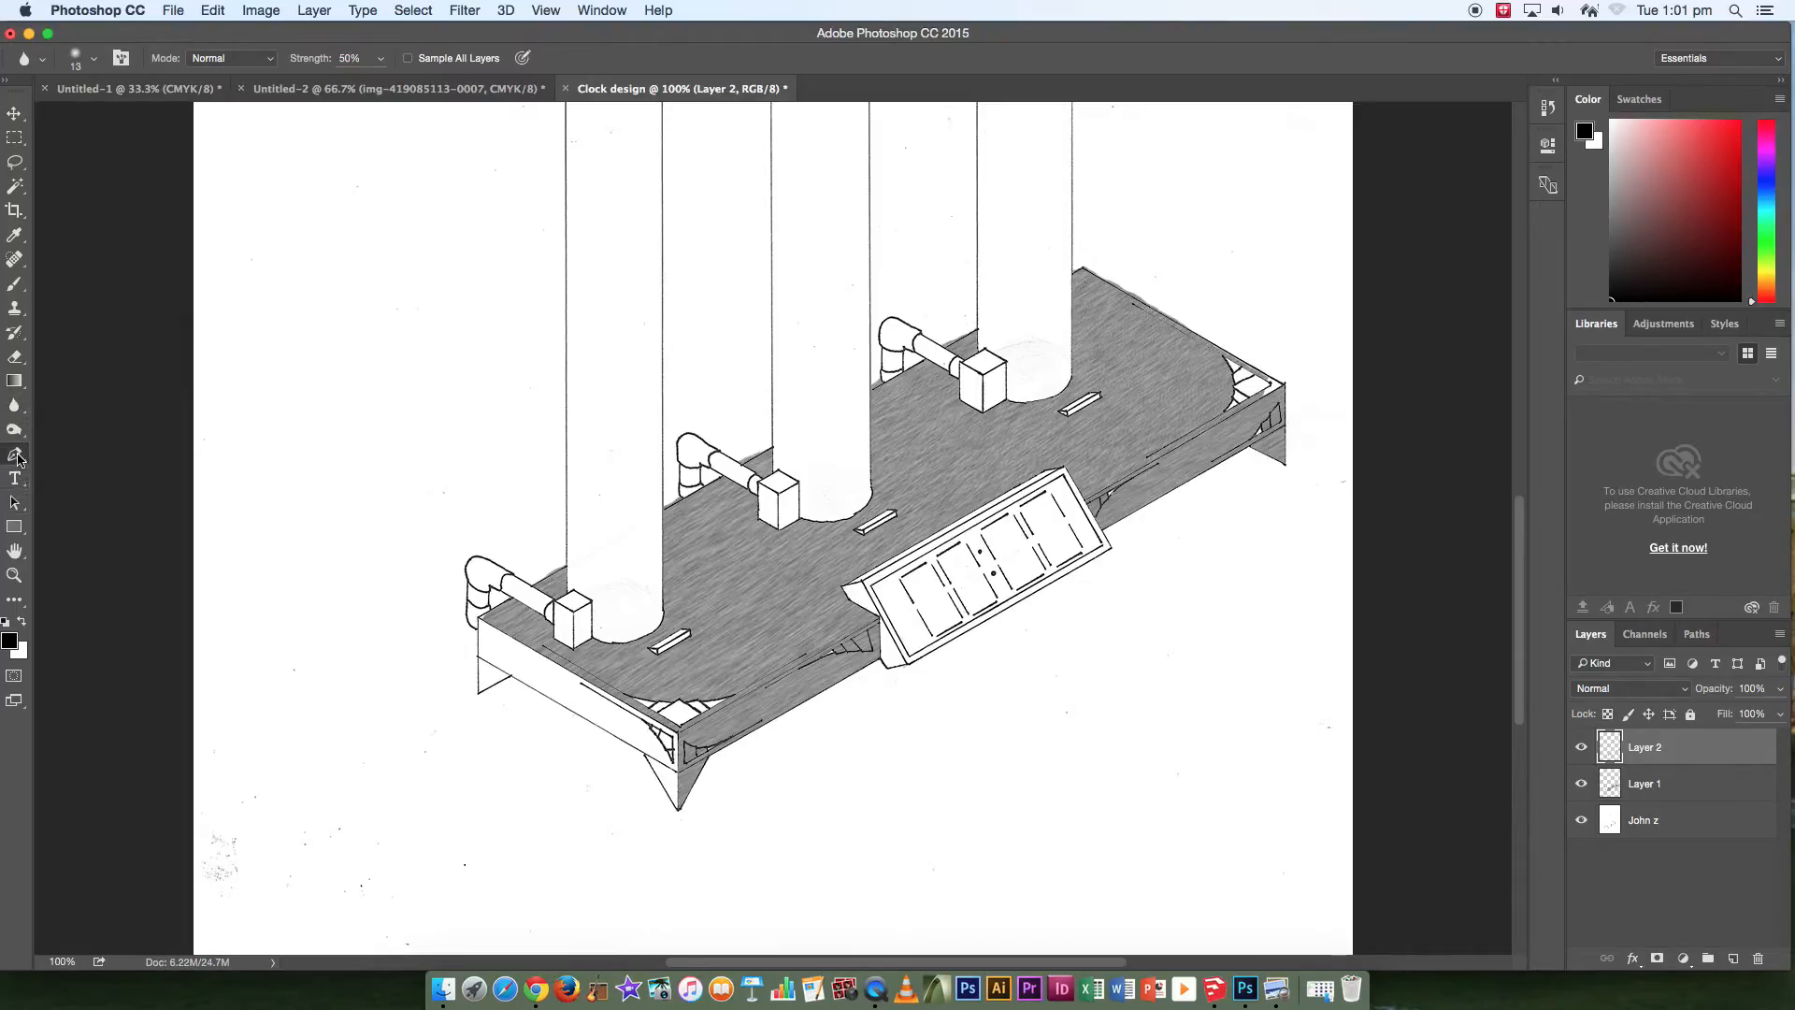
left_click(19, 444)
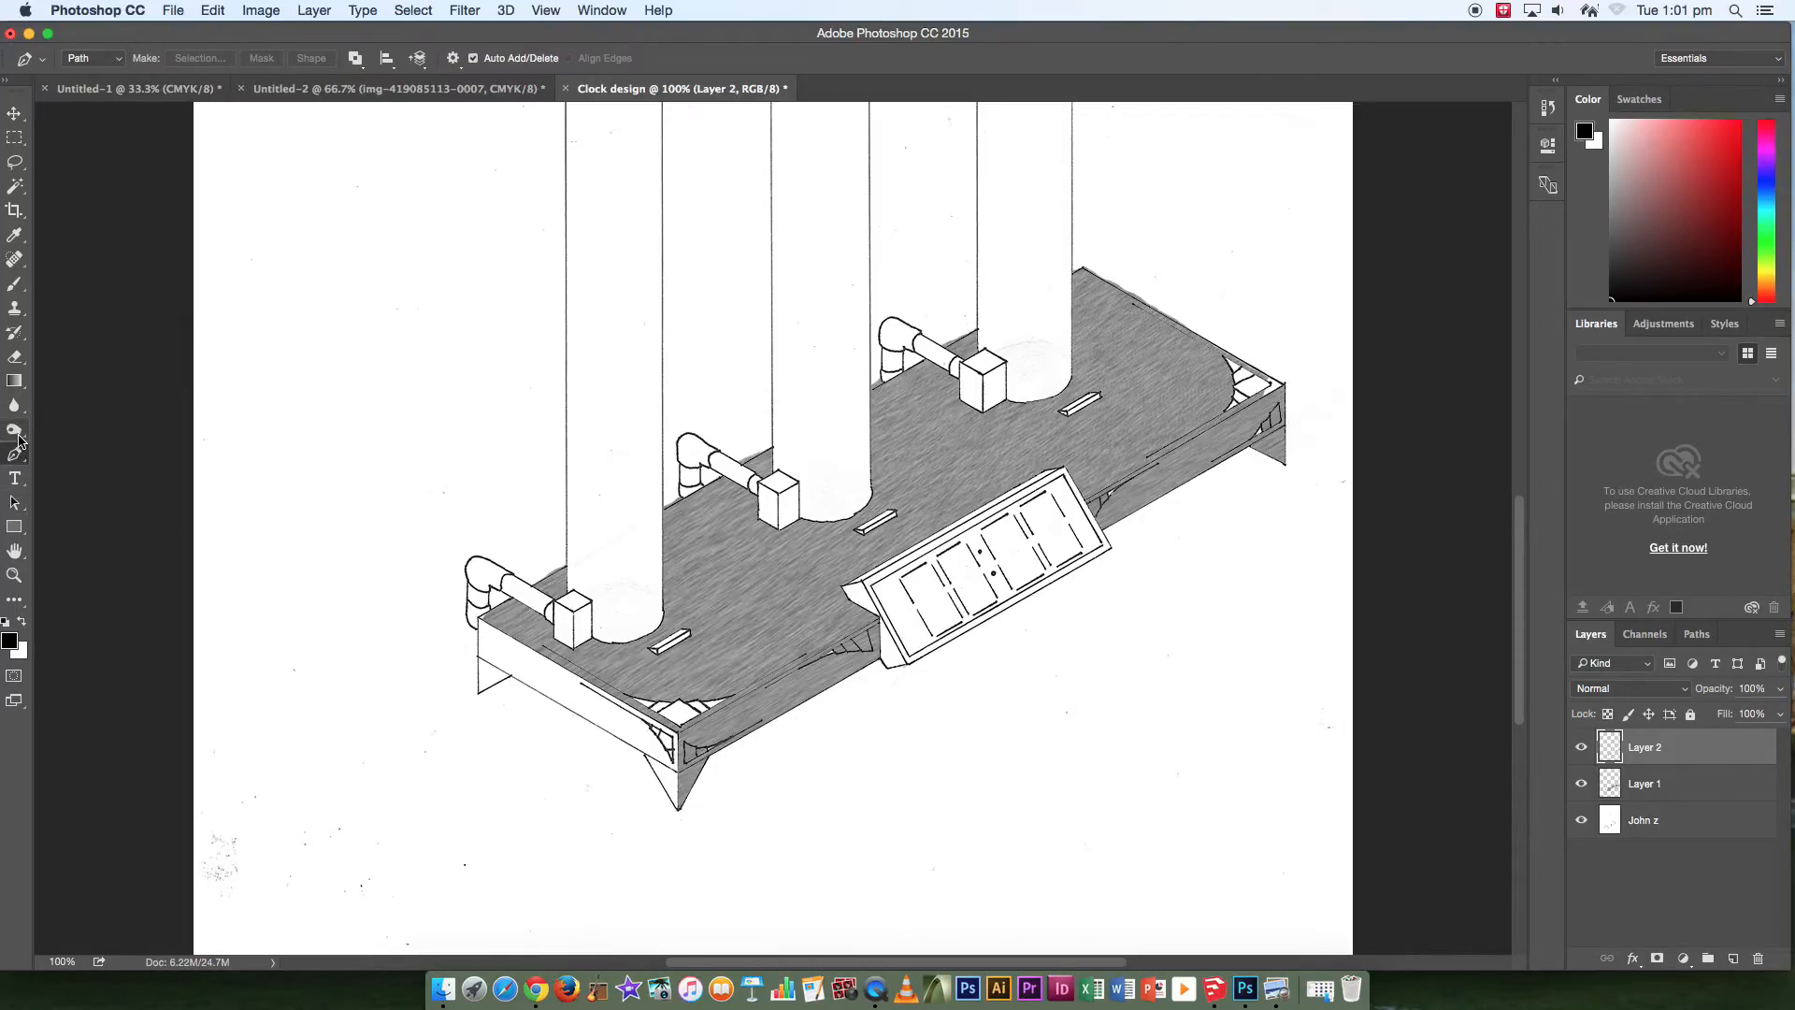
left_click(16, 434)
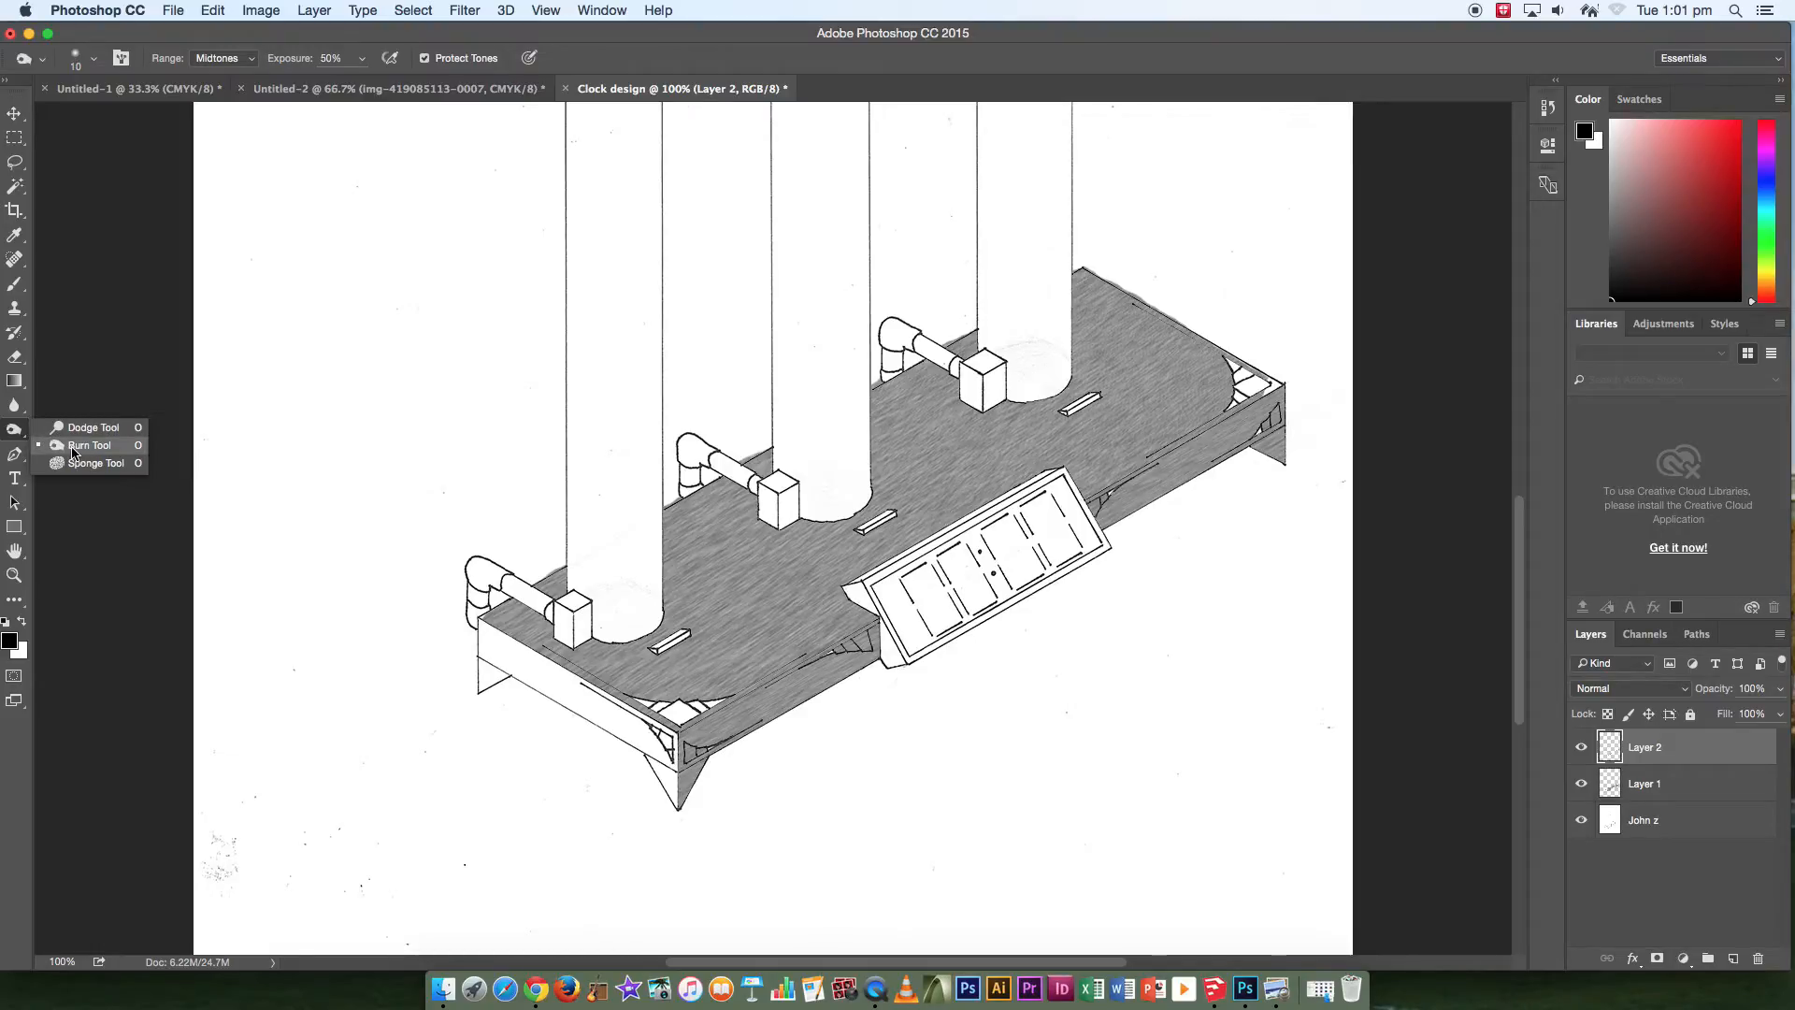
left_click(70, 455)
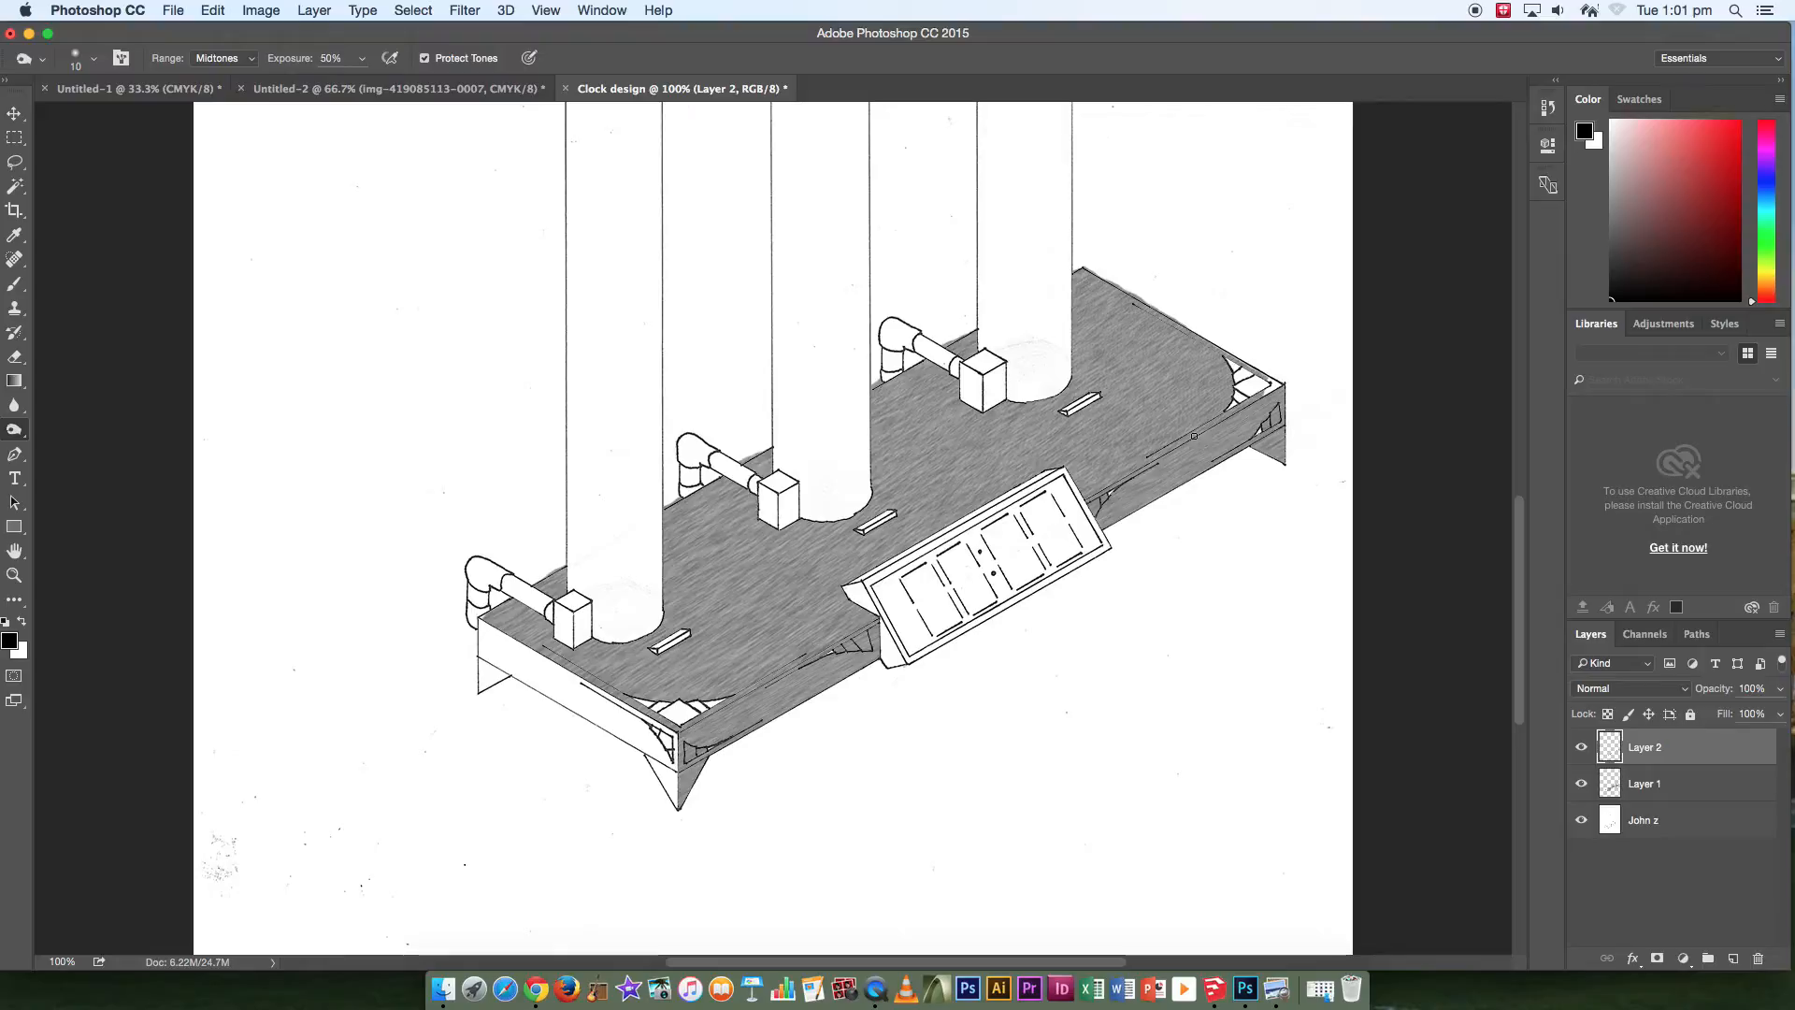
key("bracketright")
key("bracketright")
key("bracketright")
key("bracketright")
key("bracketright")
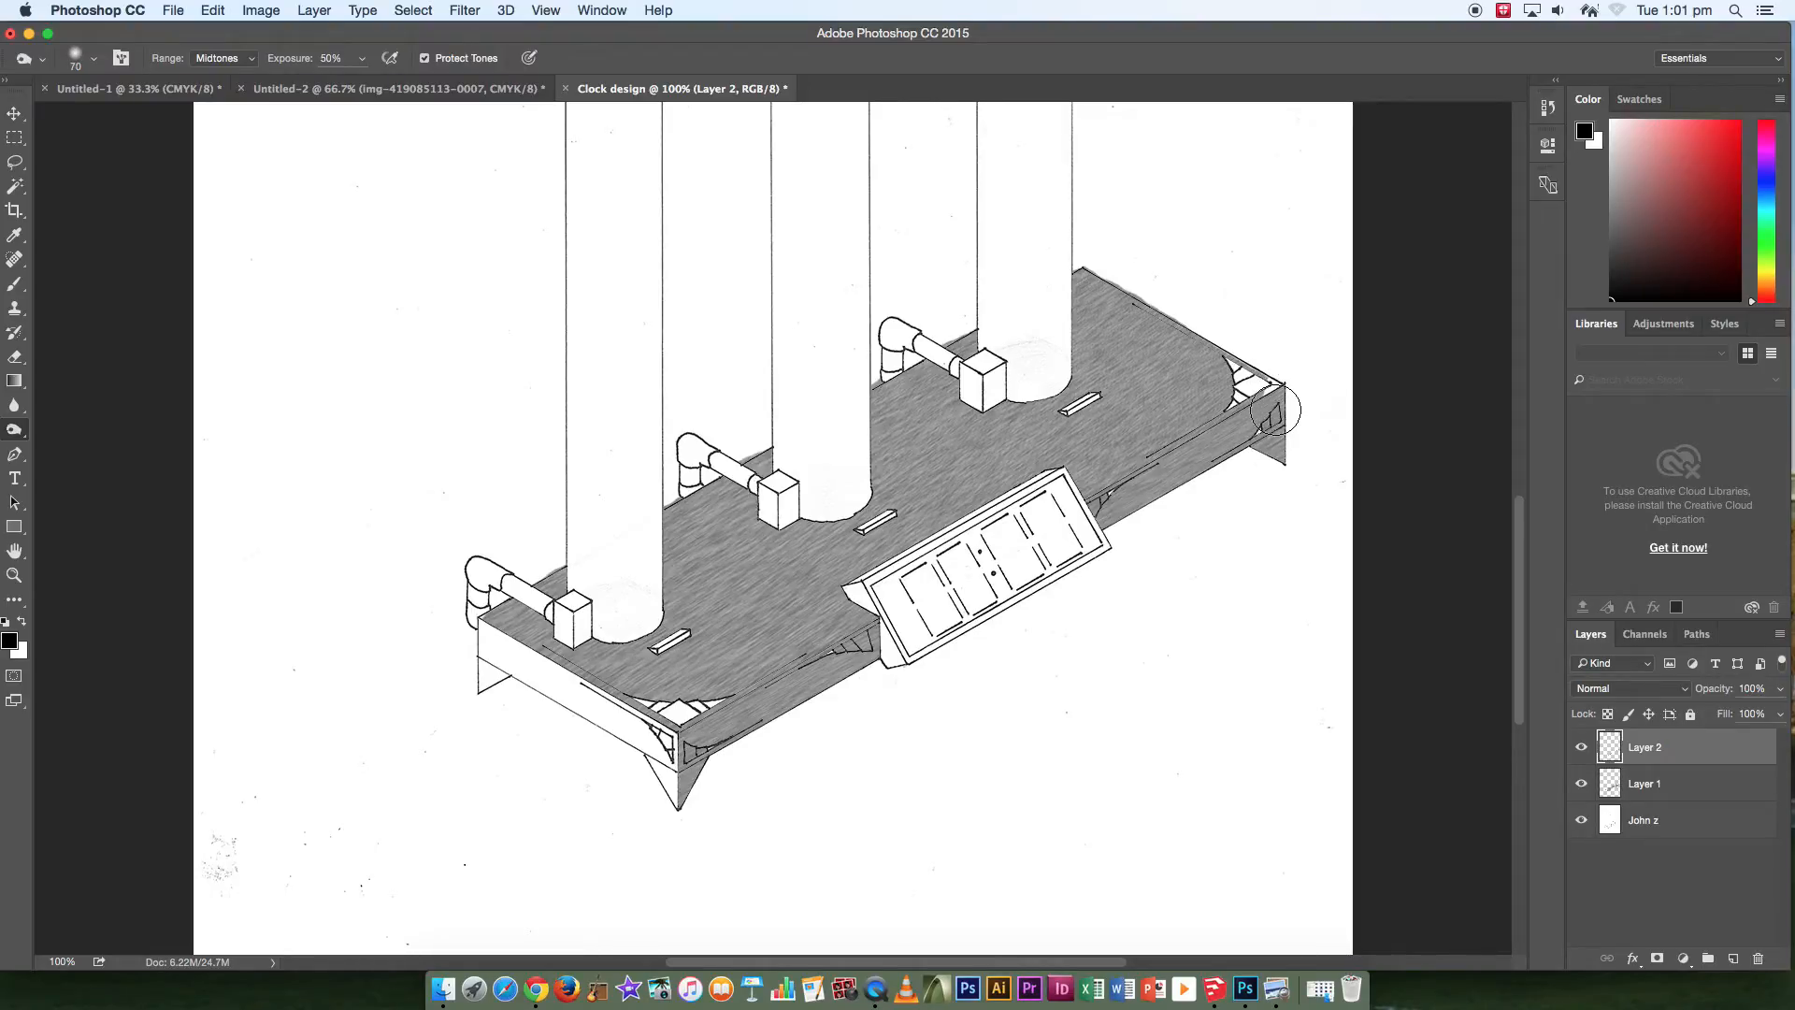
mouse_move(1276, 412)
left_mouse_down()
mouse_move(1273, 439)
mouse_move(1258, 428)
mouse_move(1102, 513)
mouse_move(1254, 427)
mouse_move(1276, 460)
left_mouse_up()
mouse_move(853, 655)
left_mouse_down()
mouse_move(706, 722)
mouse_move(680, 748)
mouse_move(676, 809)
mouse_move(684, 734)
mouse_move(882, 641)
mouse_move(683, 764)
mouse_move(697, 738)
mouse_move(692, 810)
left_mouse_up()
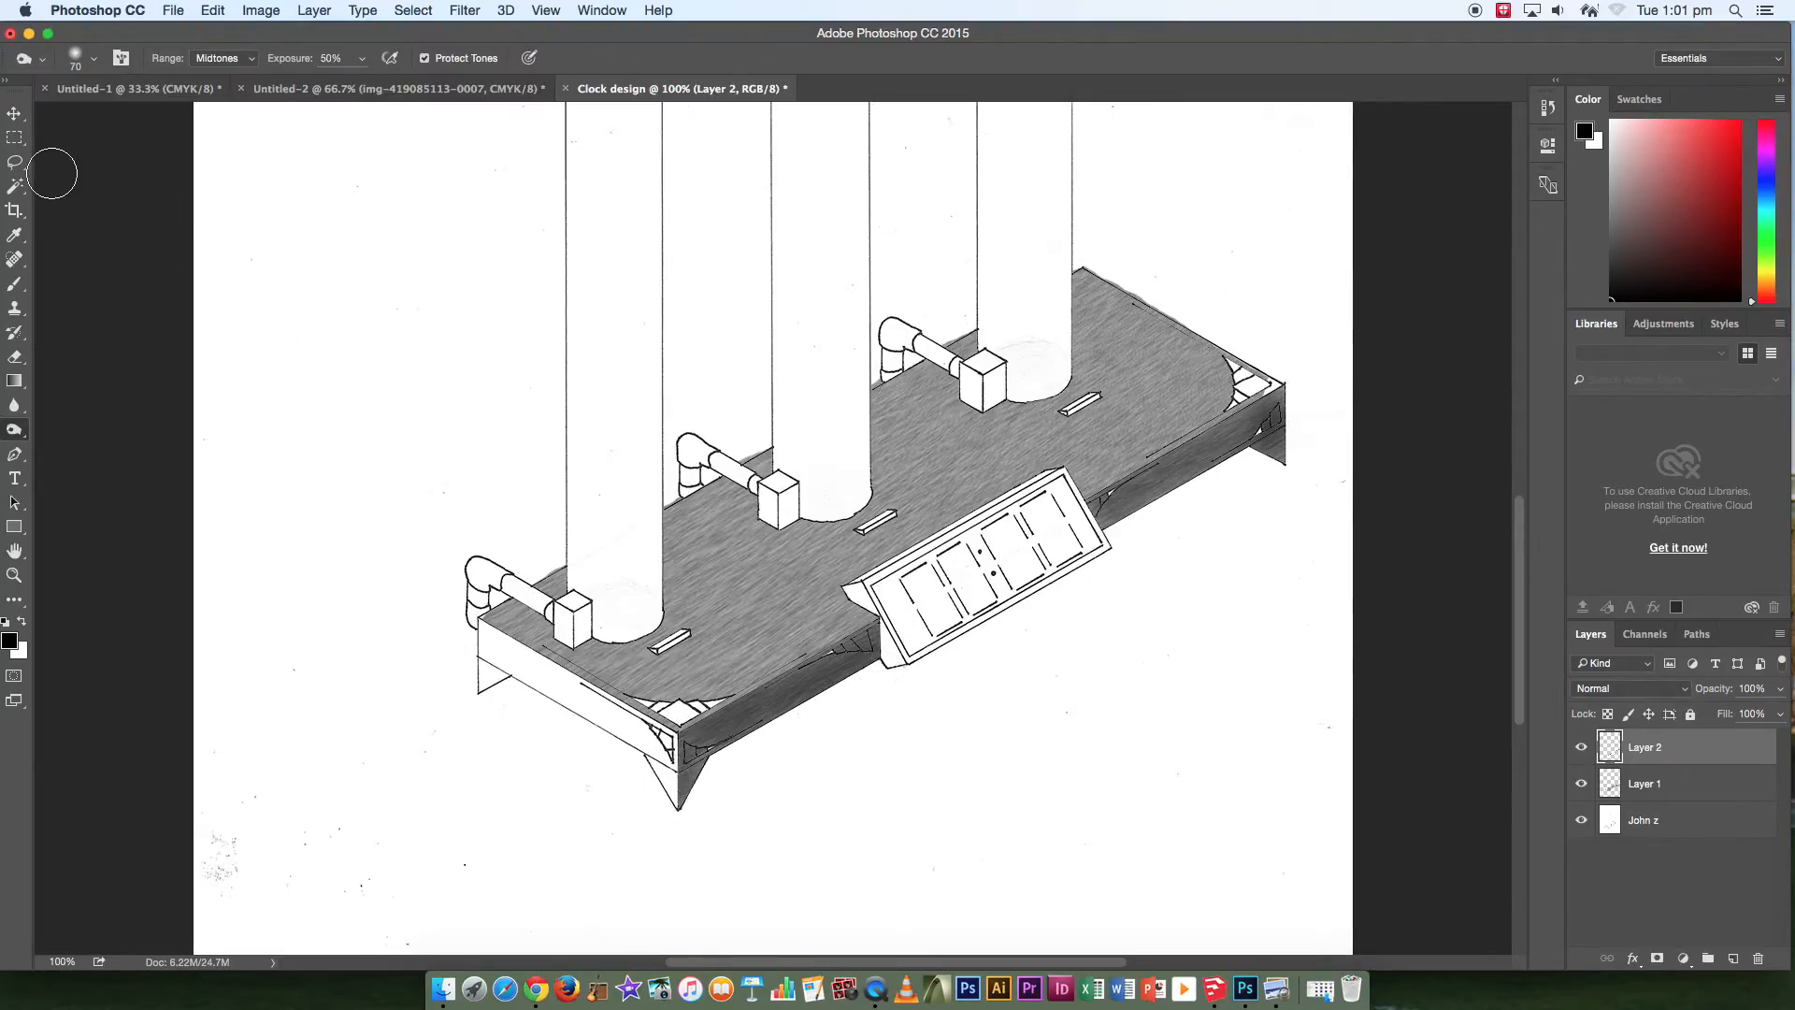
left_click(16, 116)
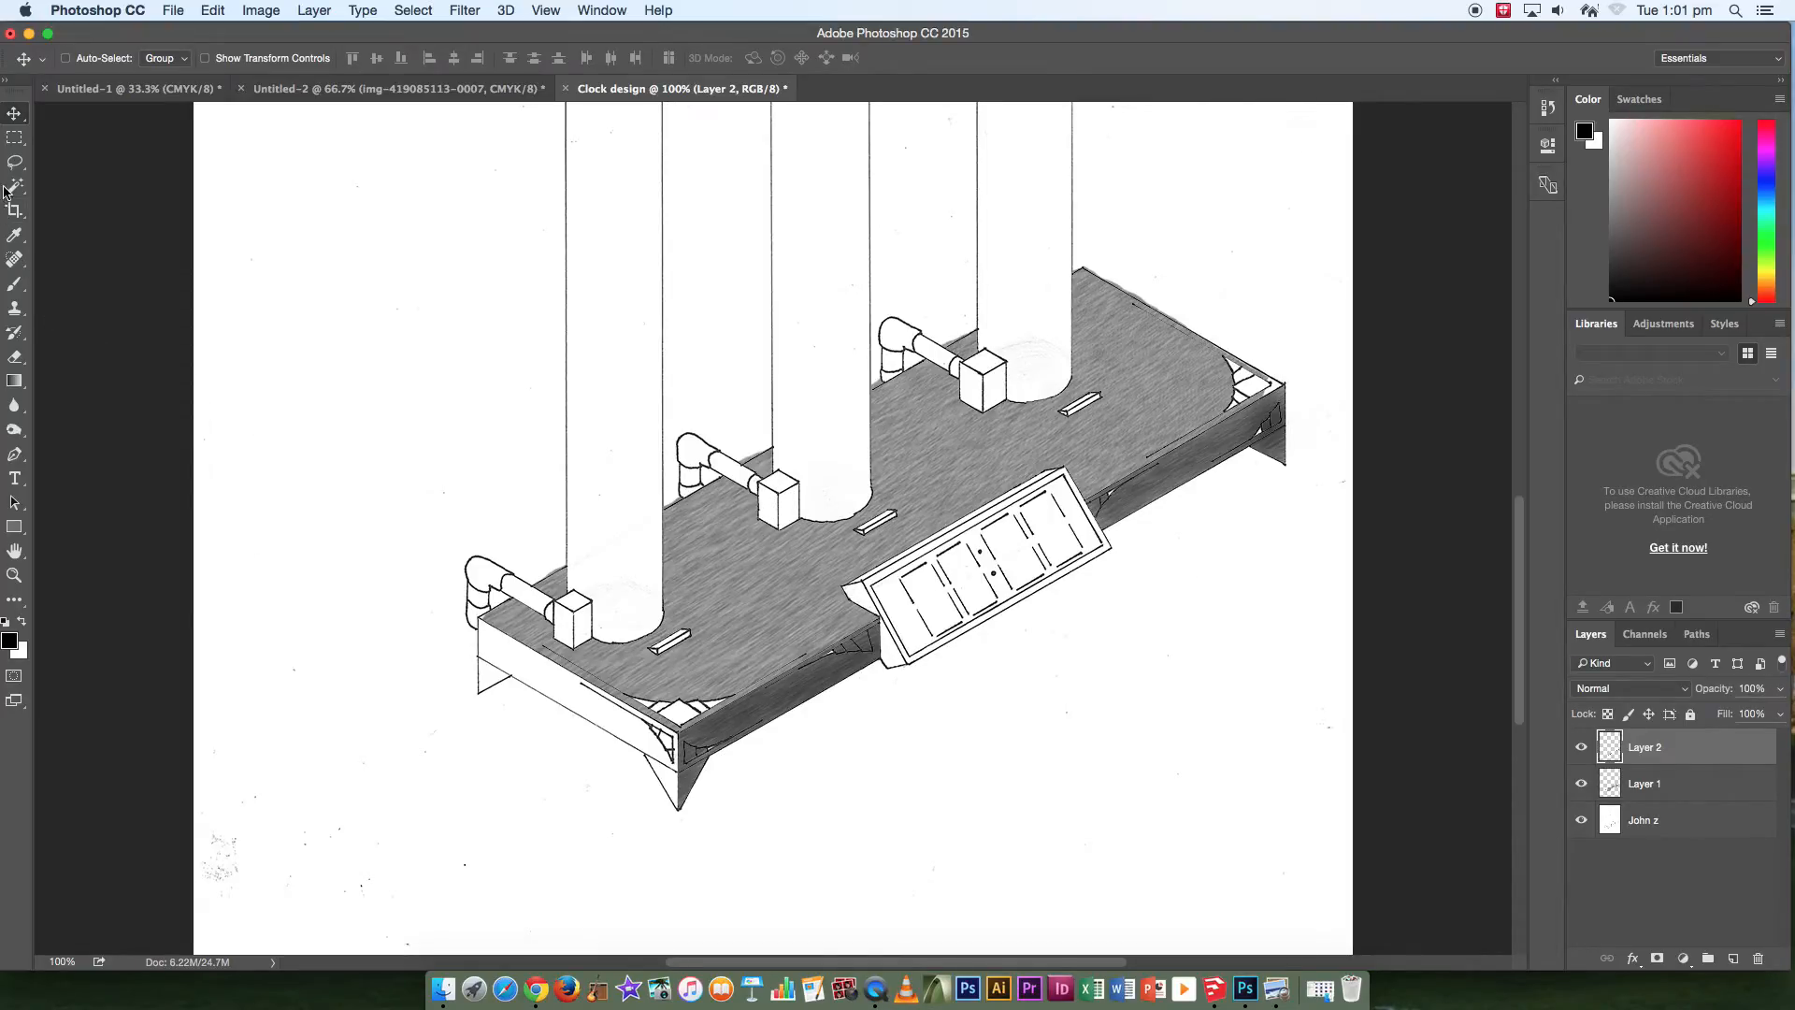
Select the interior of the tallest tube on the scanned drawing layer with the Magic Wand.
left_click(14, 381)
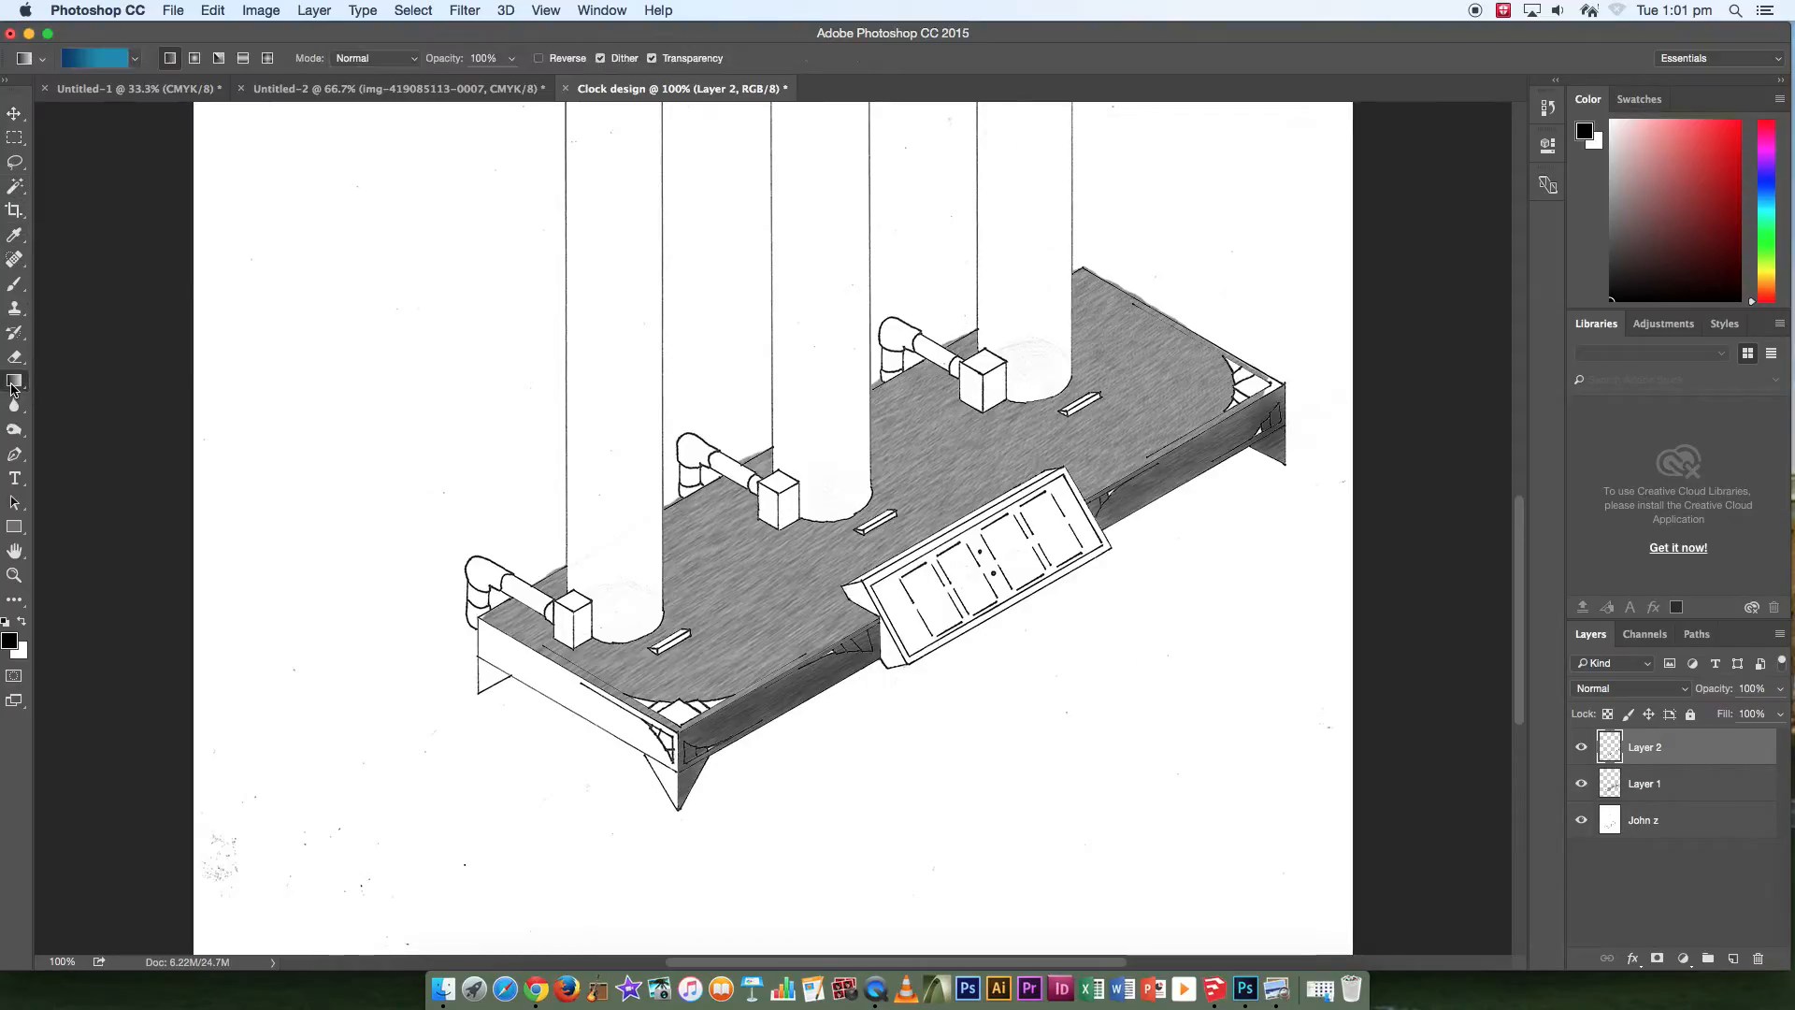
left_click(93, 396)
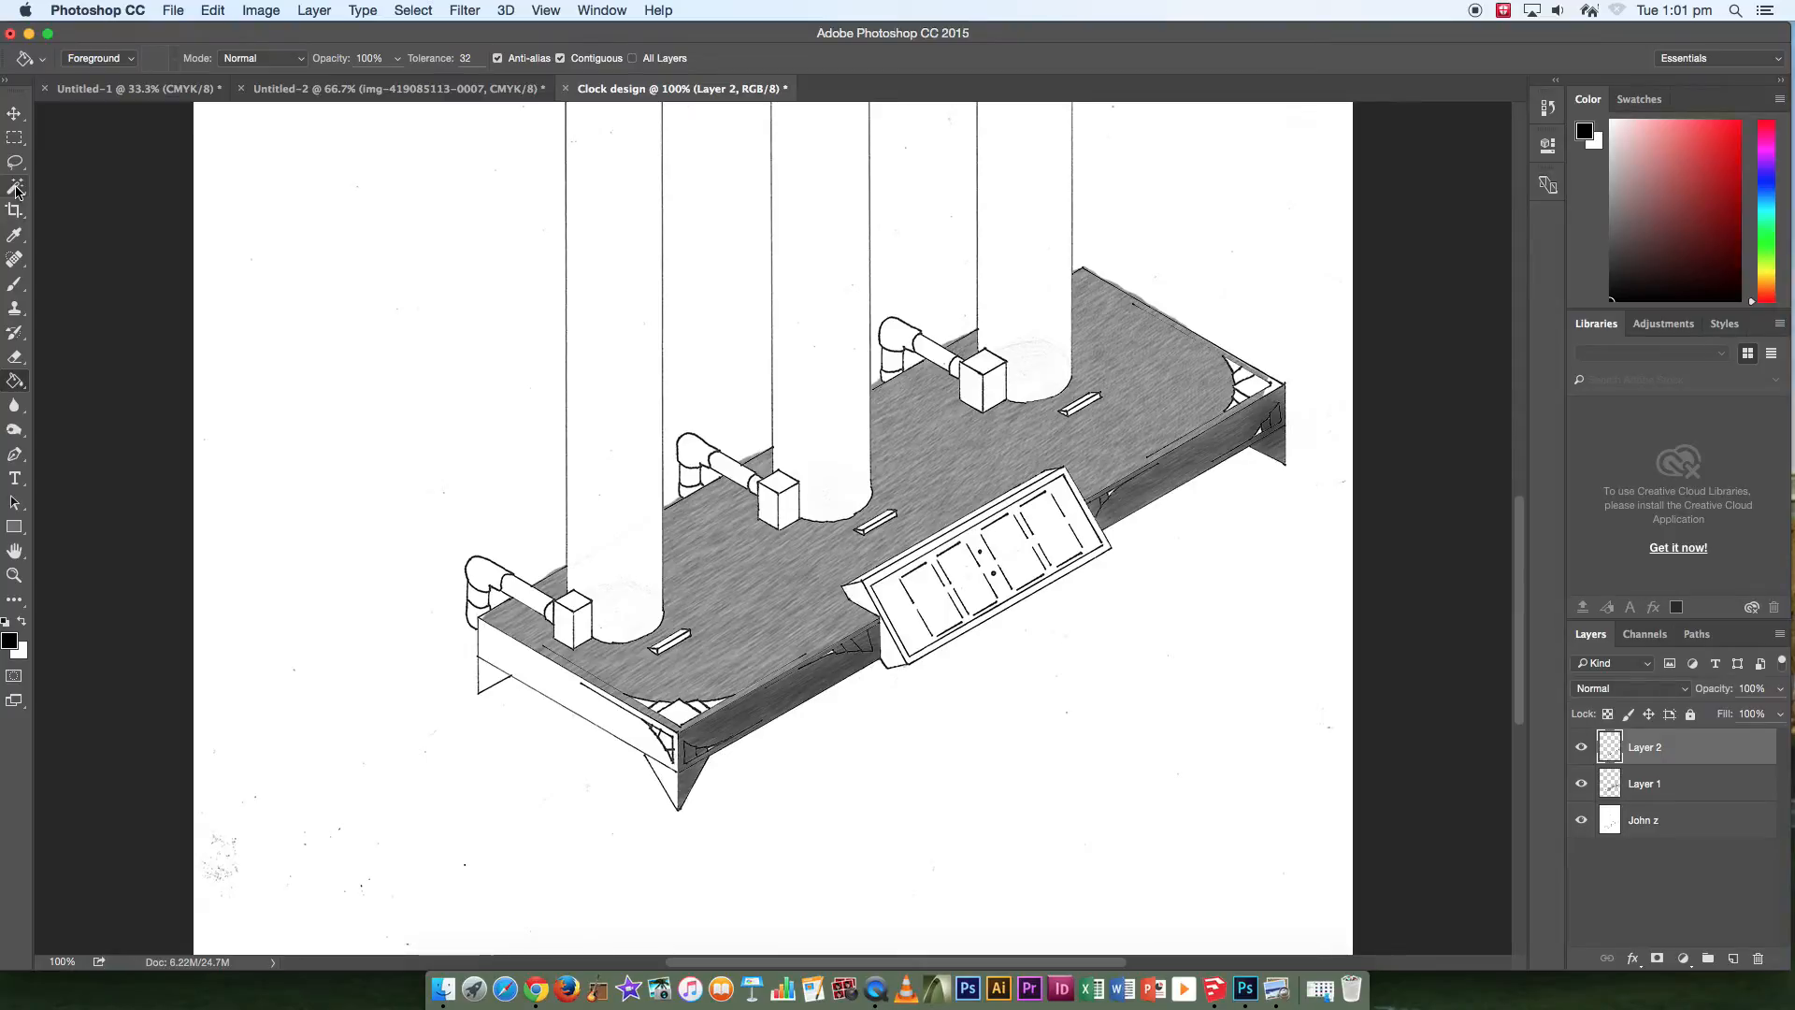
key("super+minus")
left_click(16, 189)
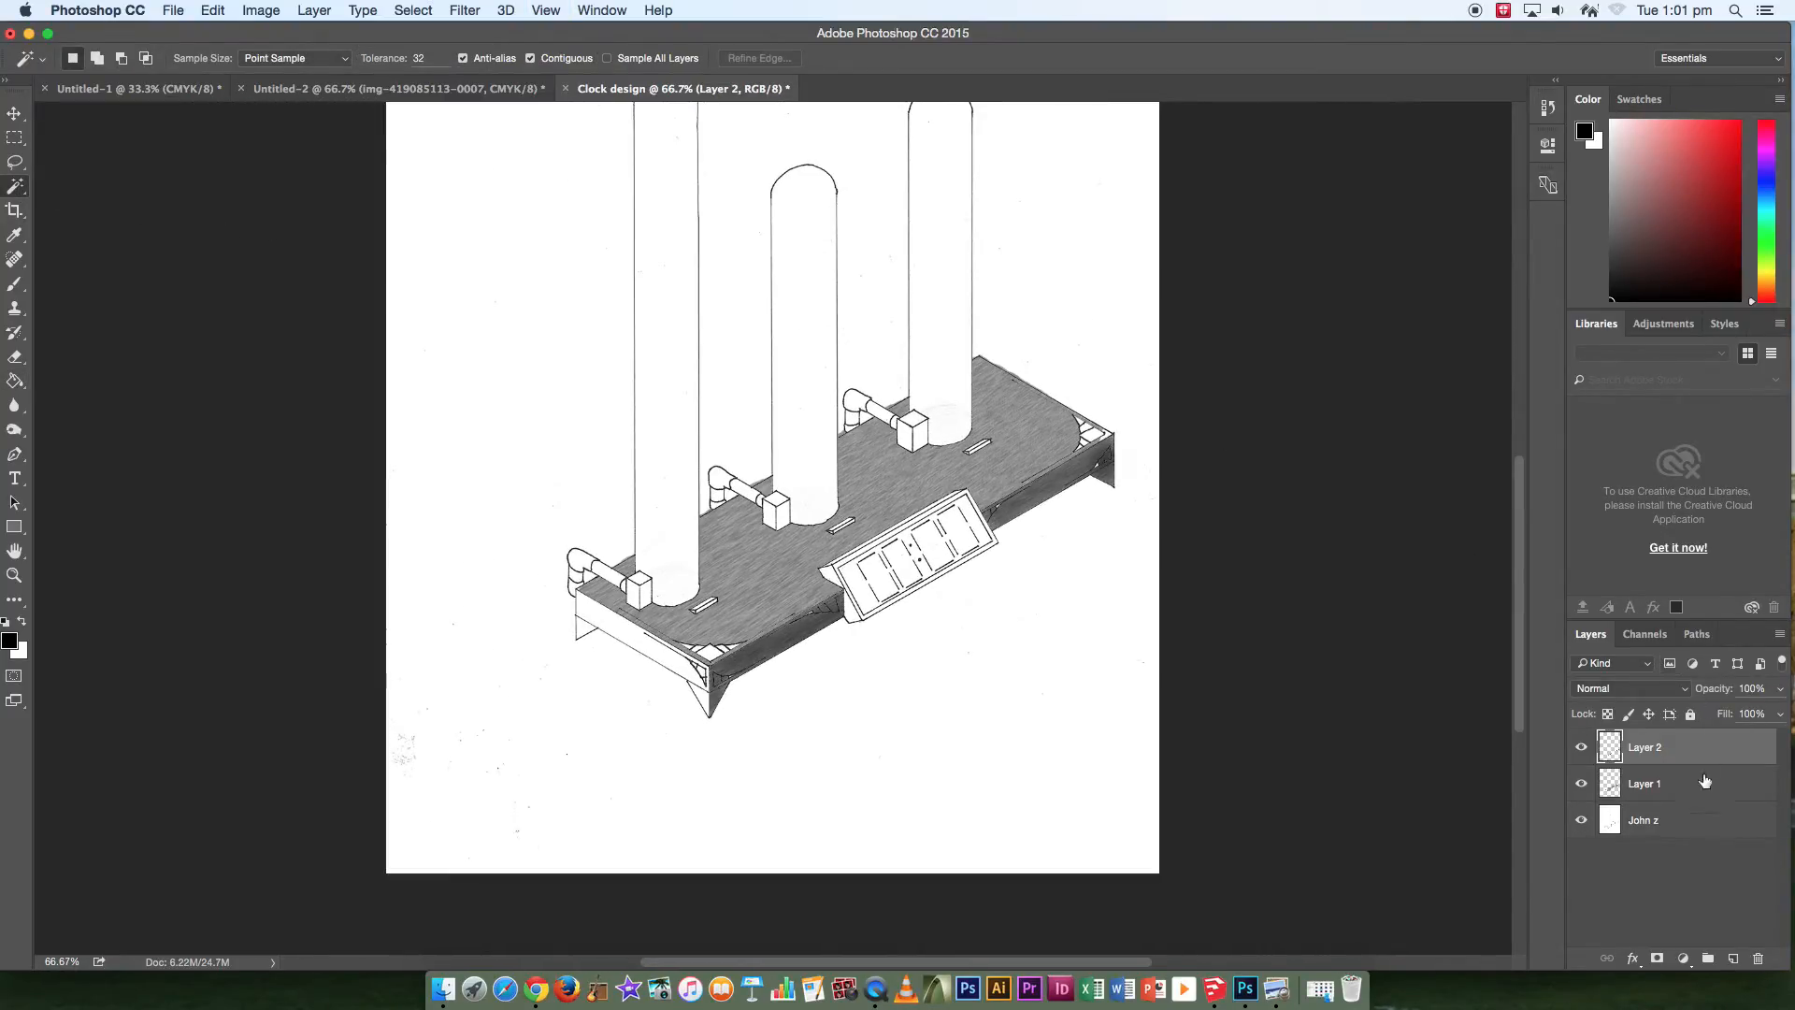
left_click(1655, 826)
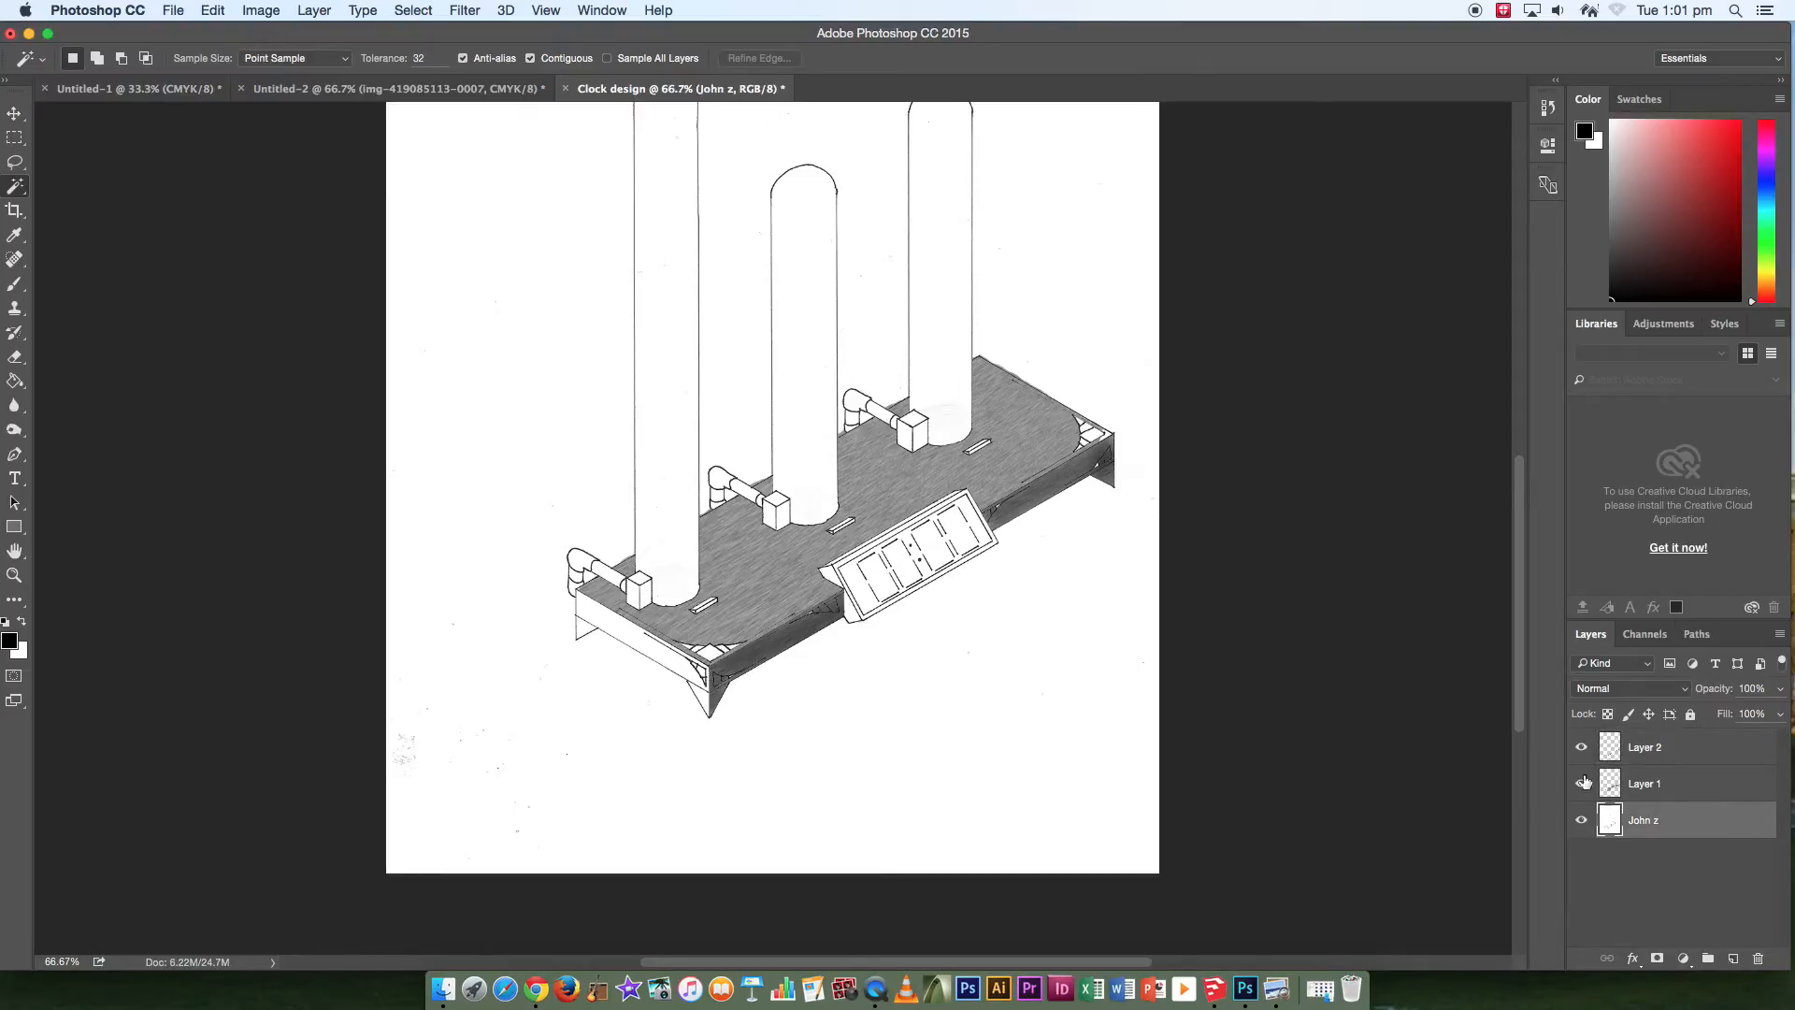
left_click(679, 350)
Set the foreground colour to a dark blue.
left_click(10, 641)
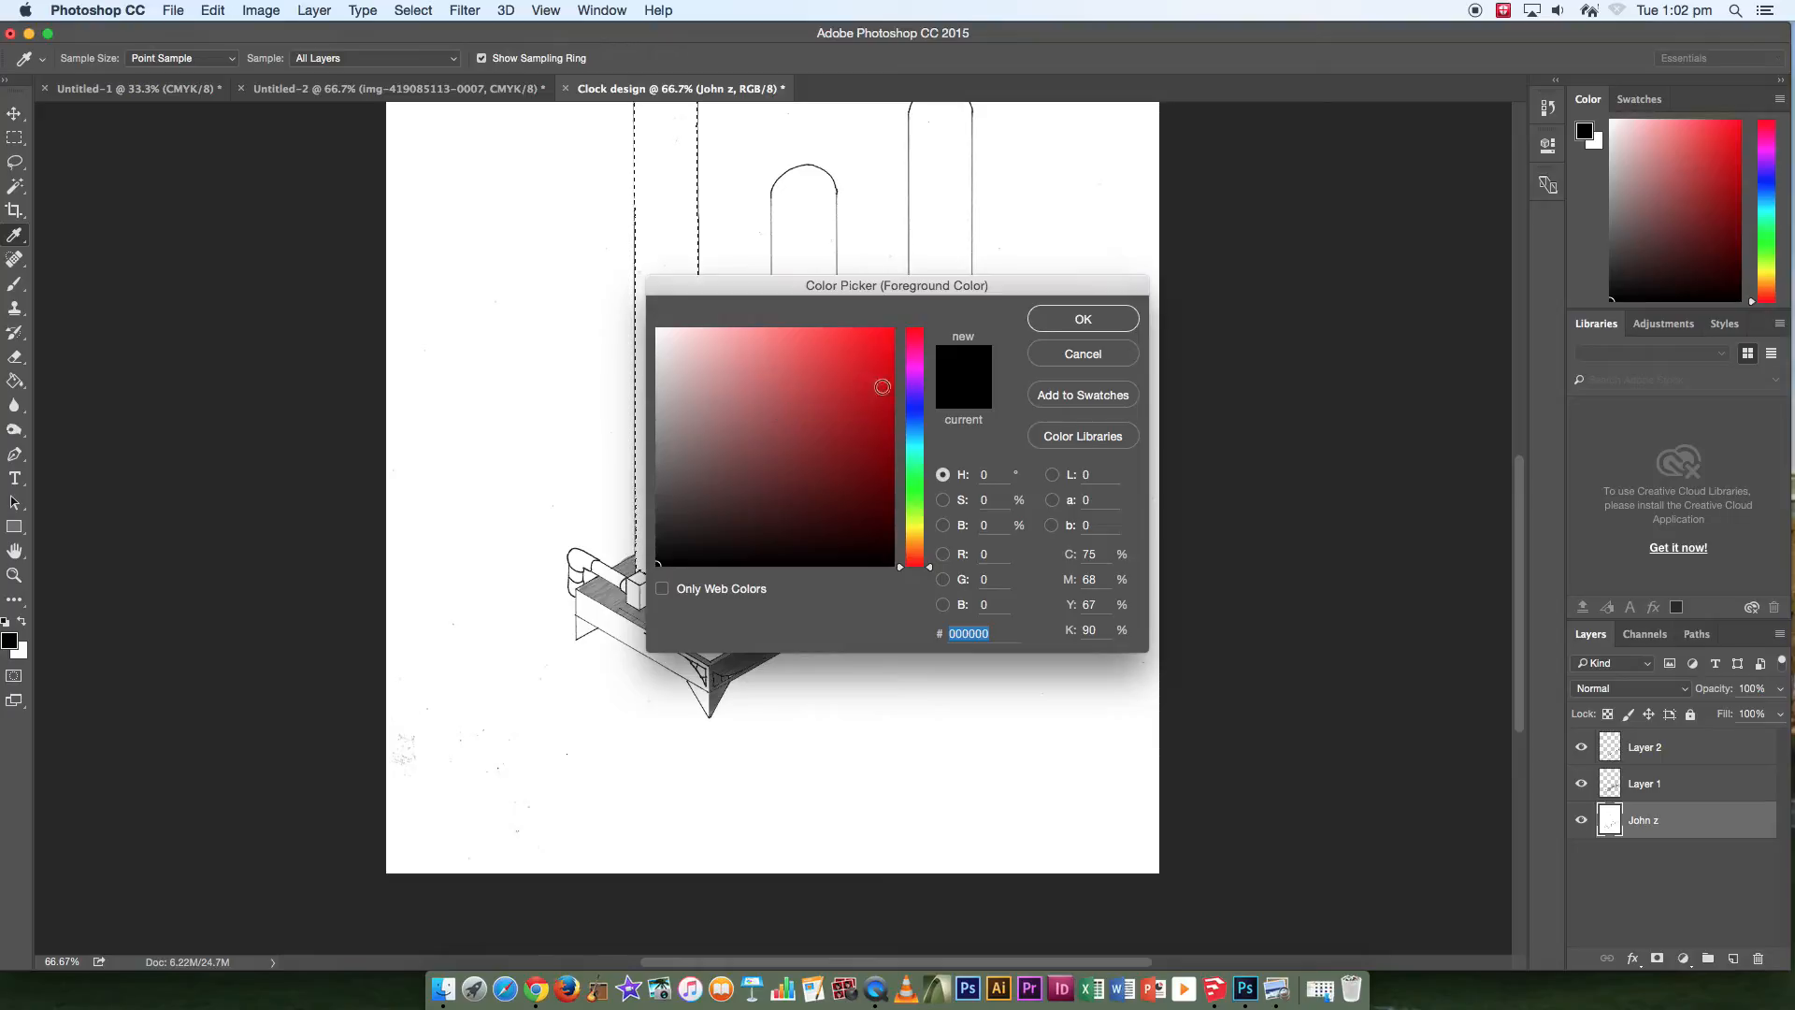
left_click(916, 420)
left_click(852, 419)
left_click(1083, 319)
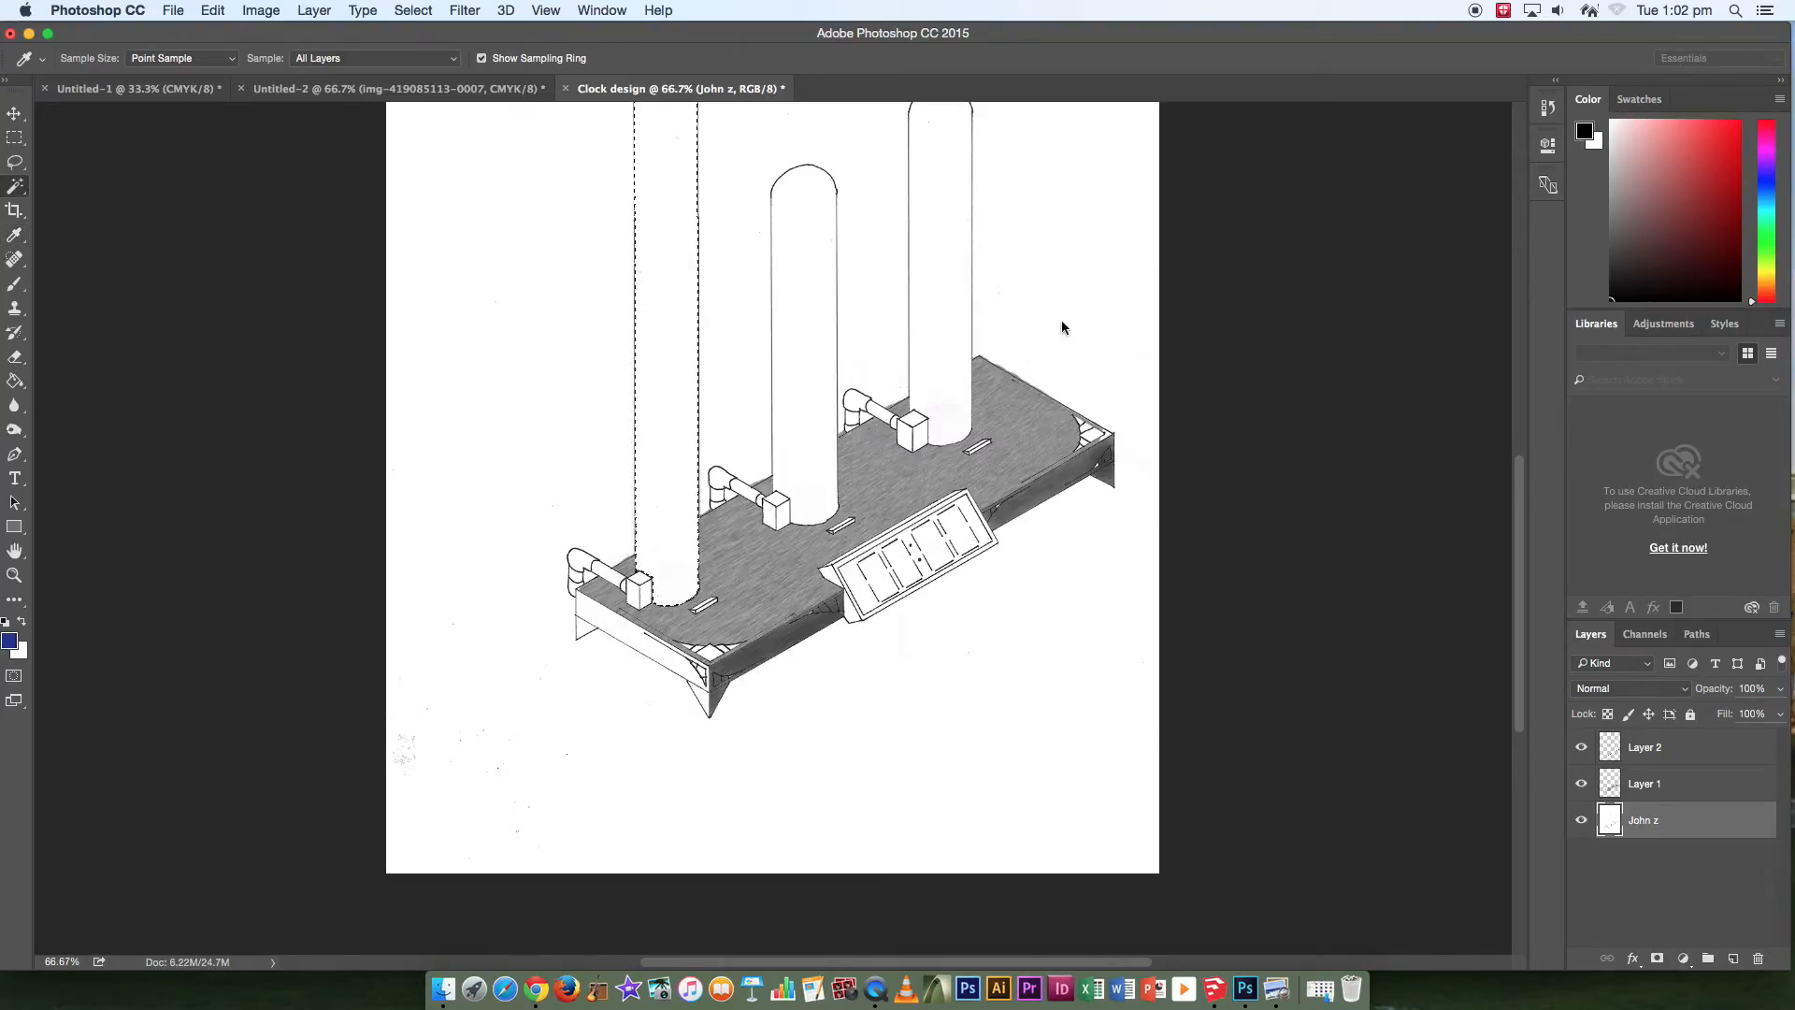
Fill the selected tallest tube with the dark blue foreground colour using the Paint Bucket tool.
left_click(15, 381)
left_click(668, 335)
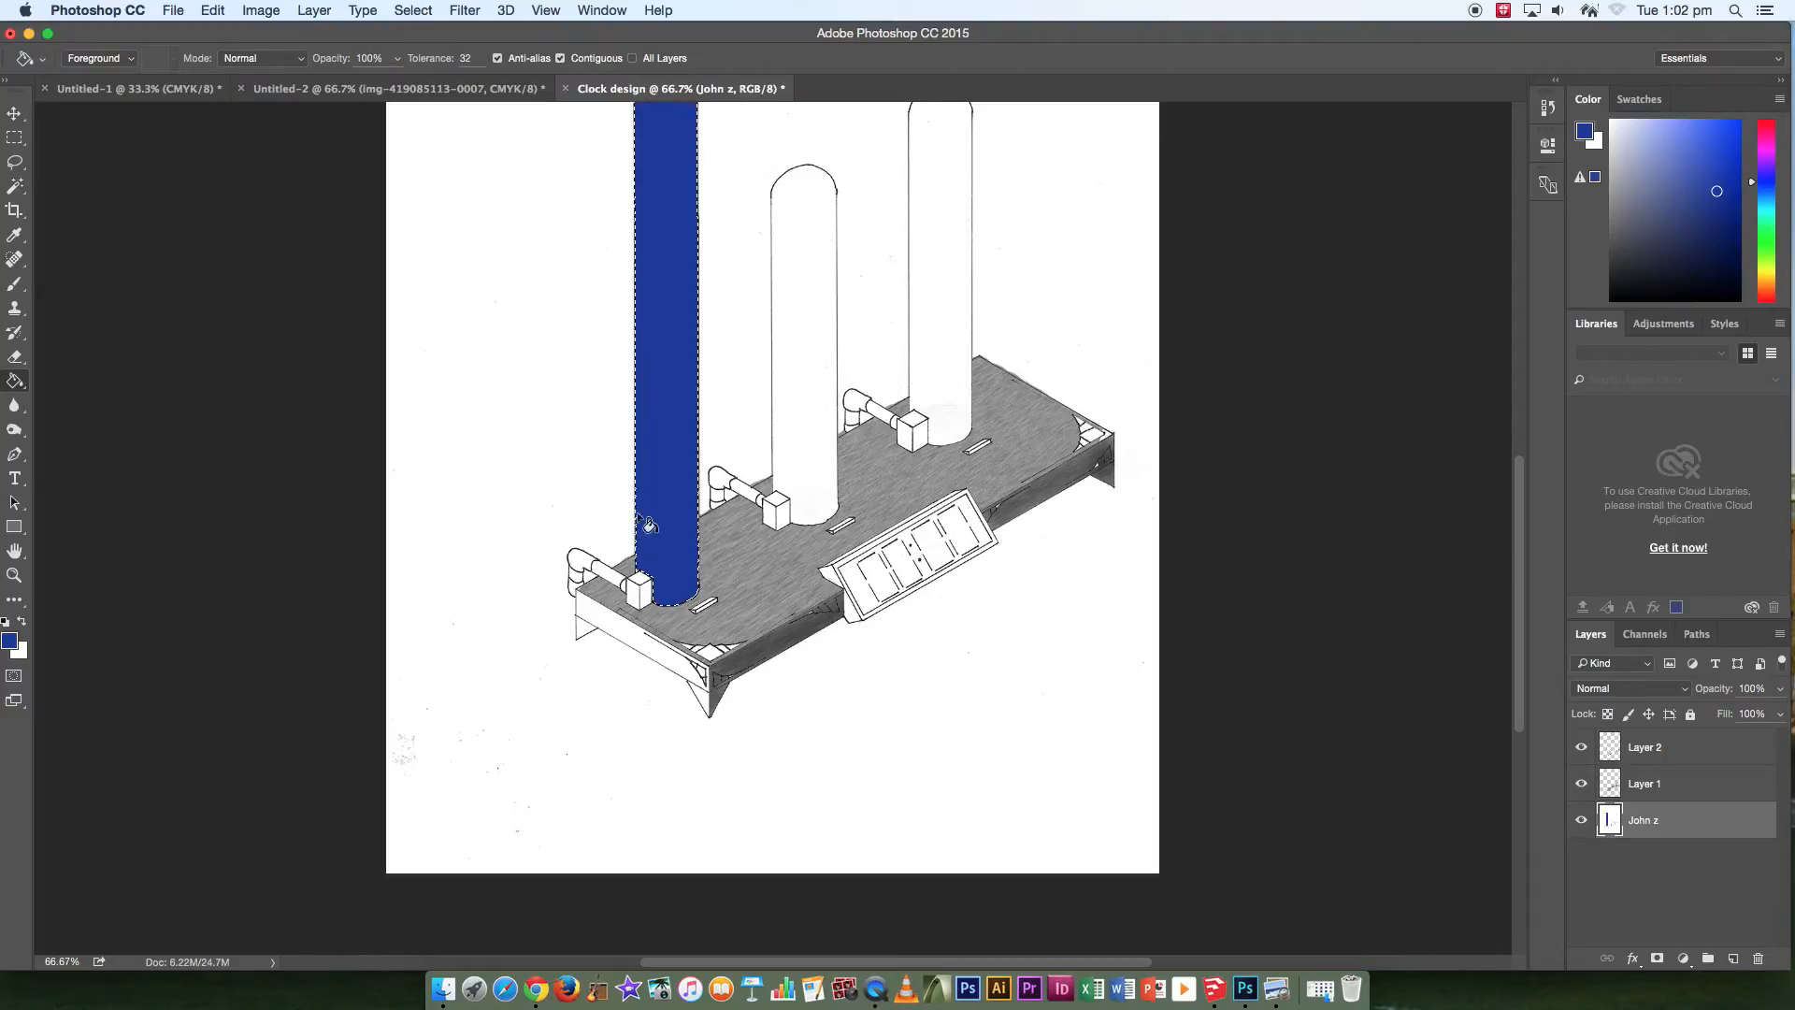
key("super+minus")
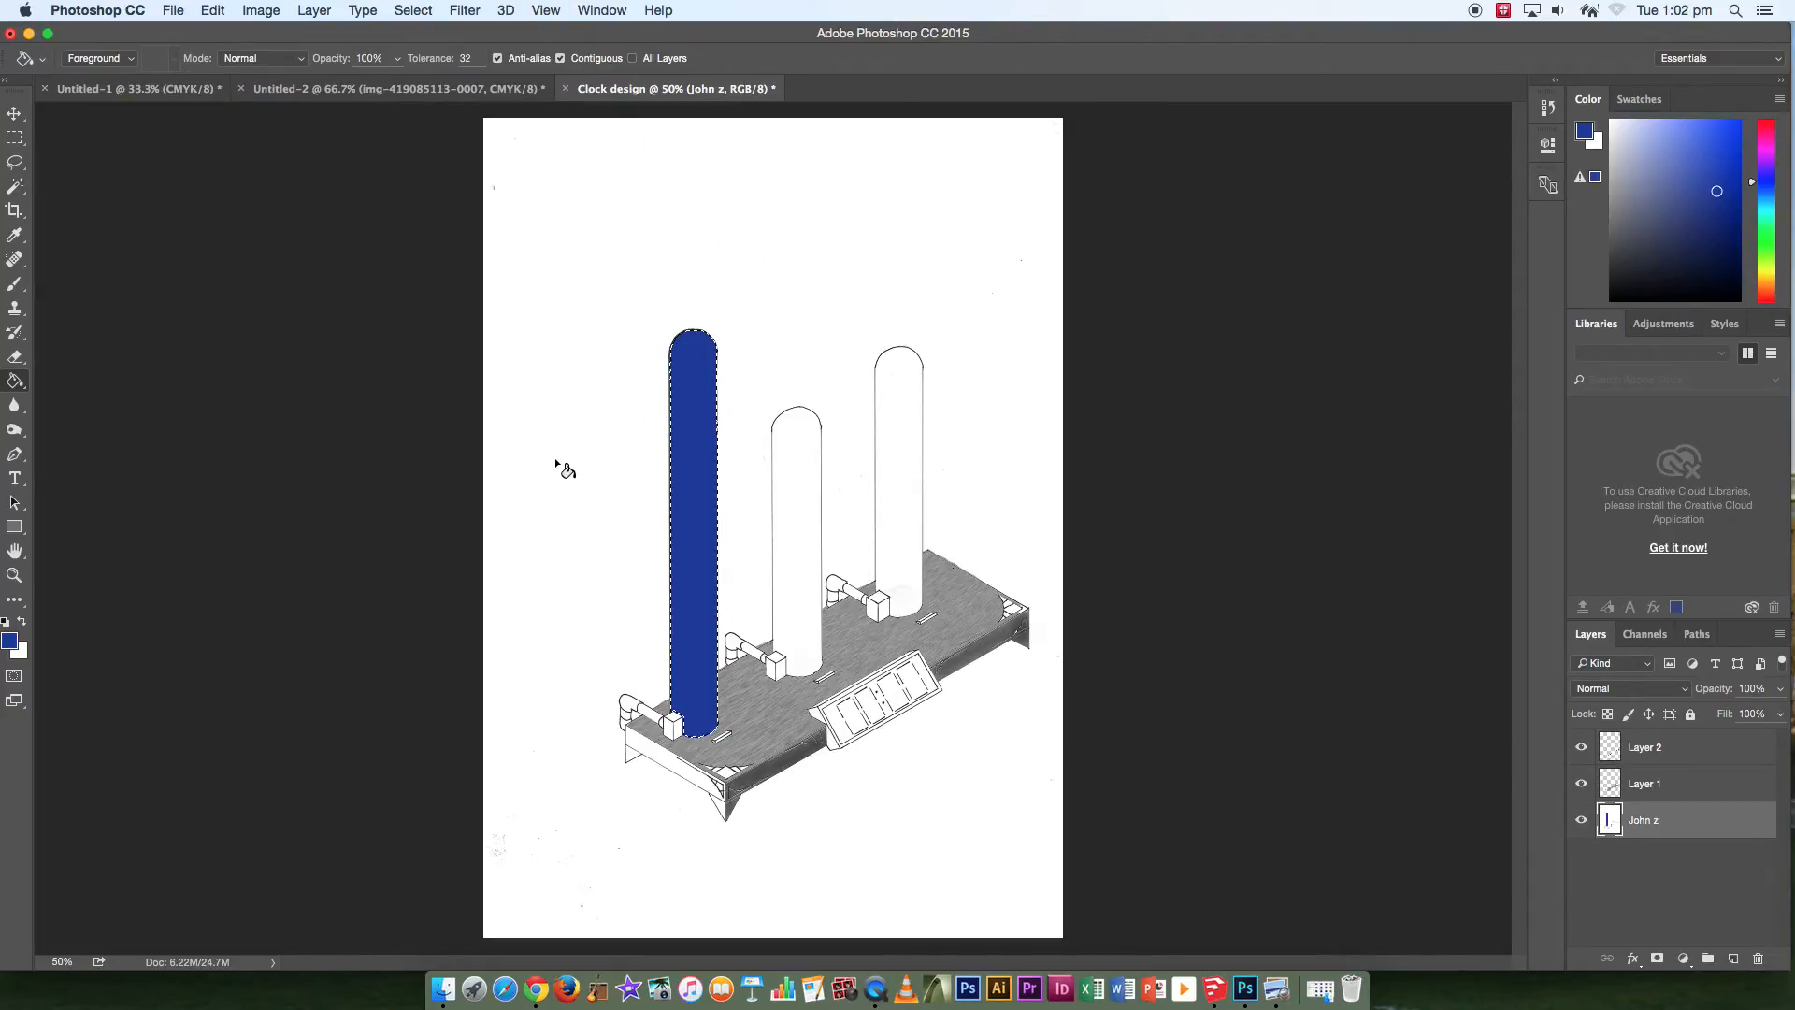
Undo the tallest tube's blue fill while keeping its selection active.
key("super+d")
key("super+alt+z")
key("super+alt+z")
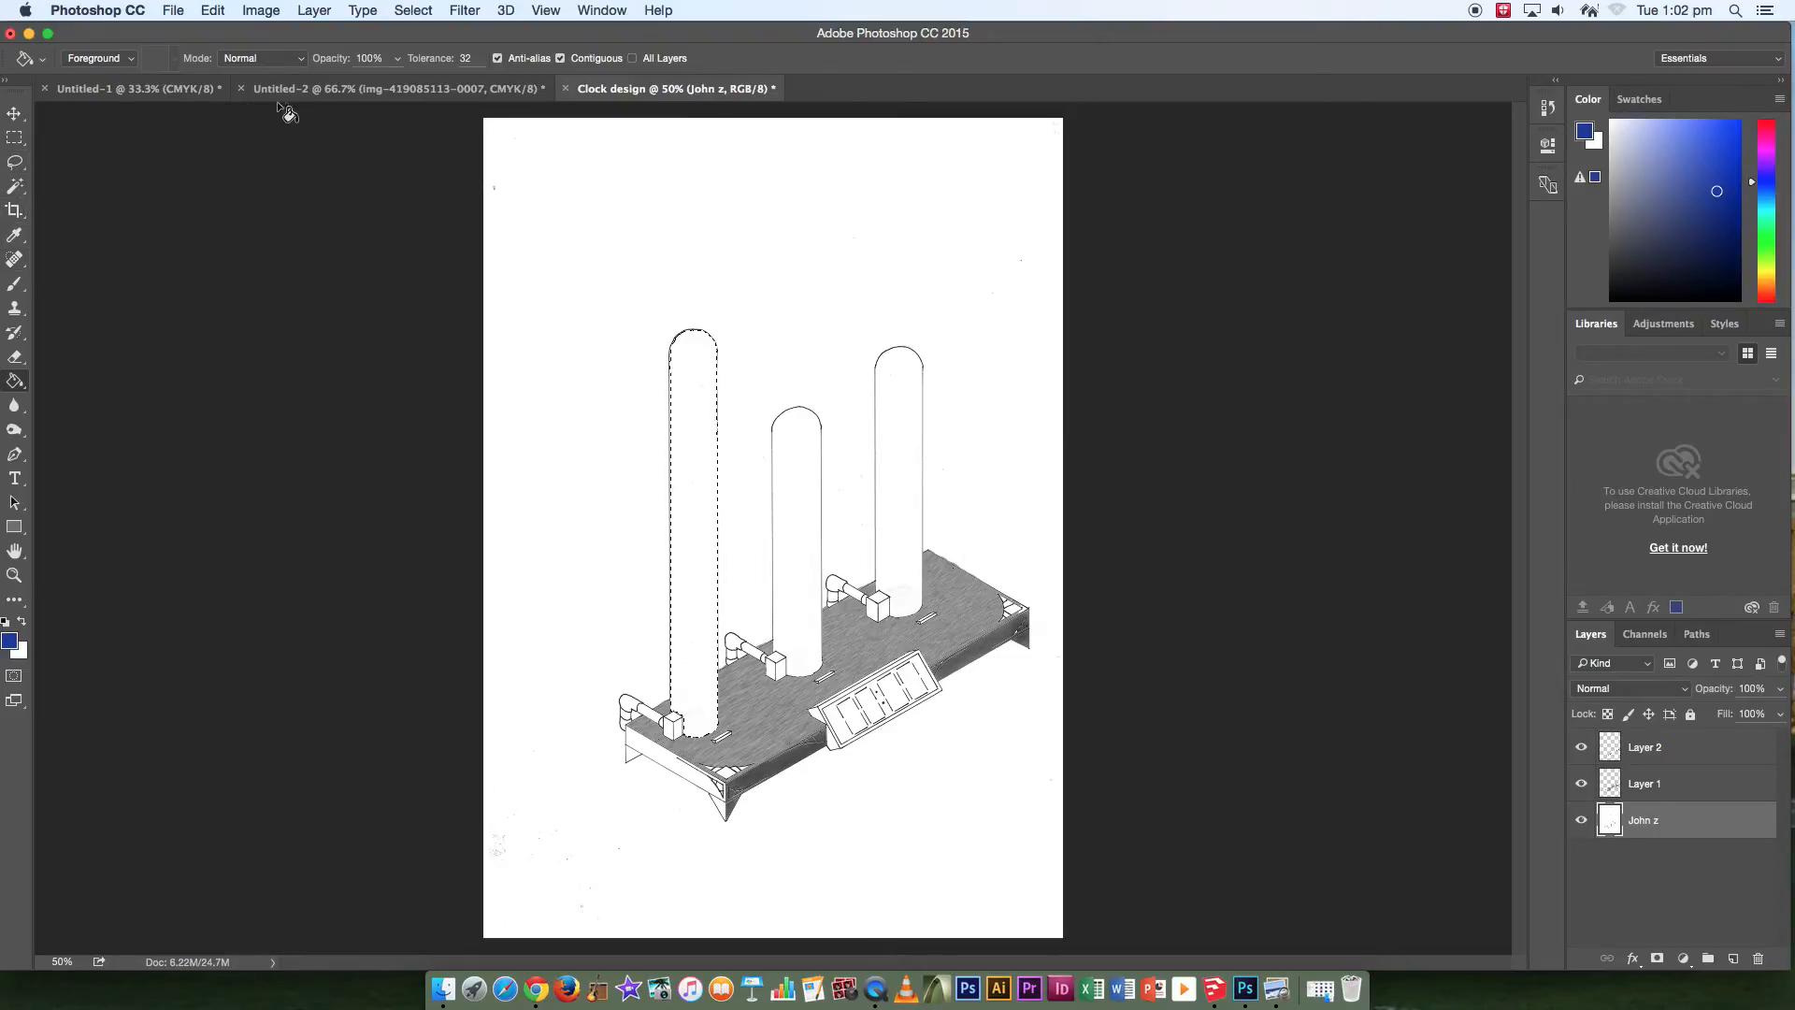
Subtract the upper part of the tallest tube from the selection with the Lasso, leaving a curved water level like the finished reference.
left_click(304, 92)
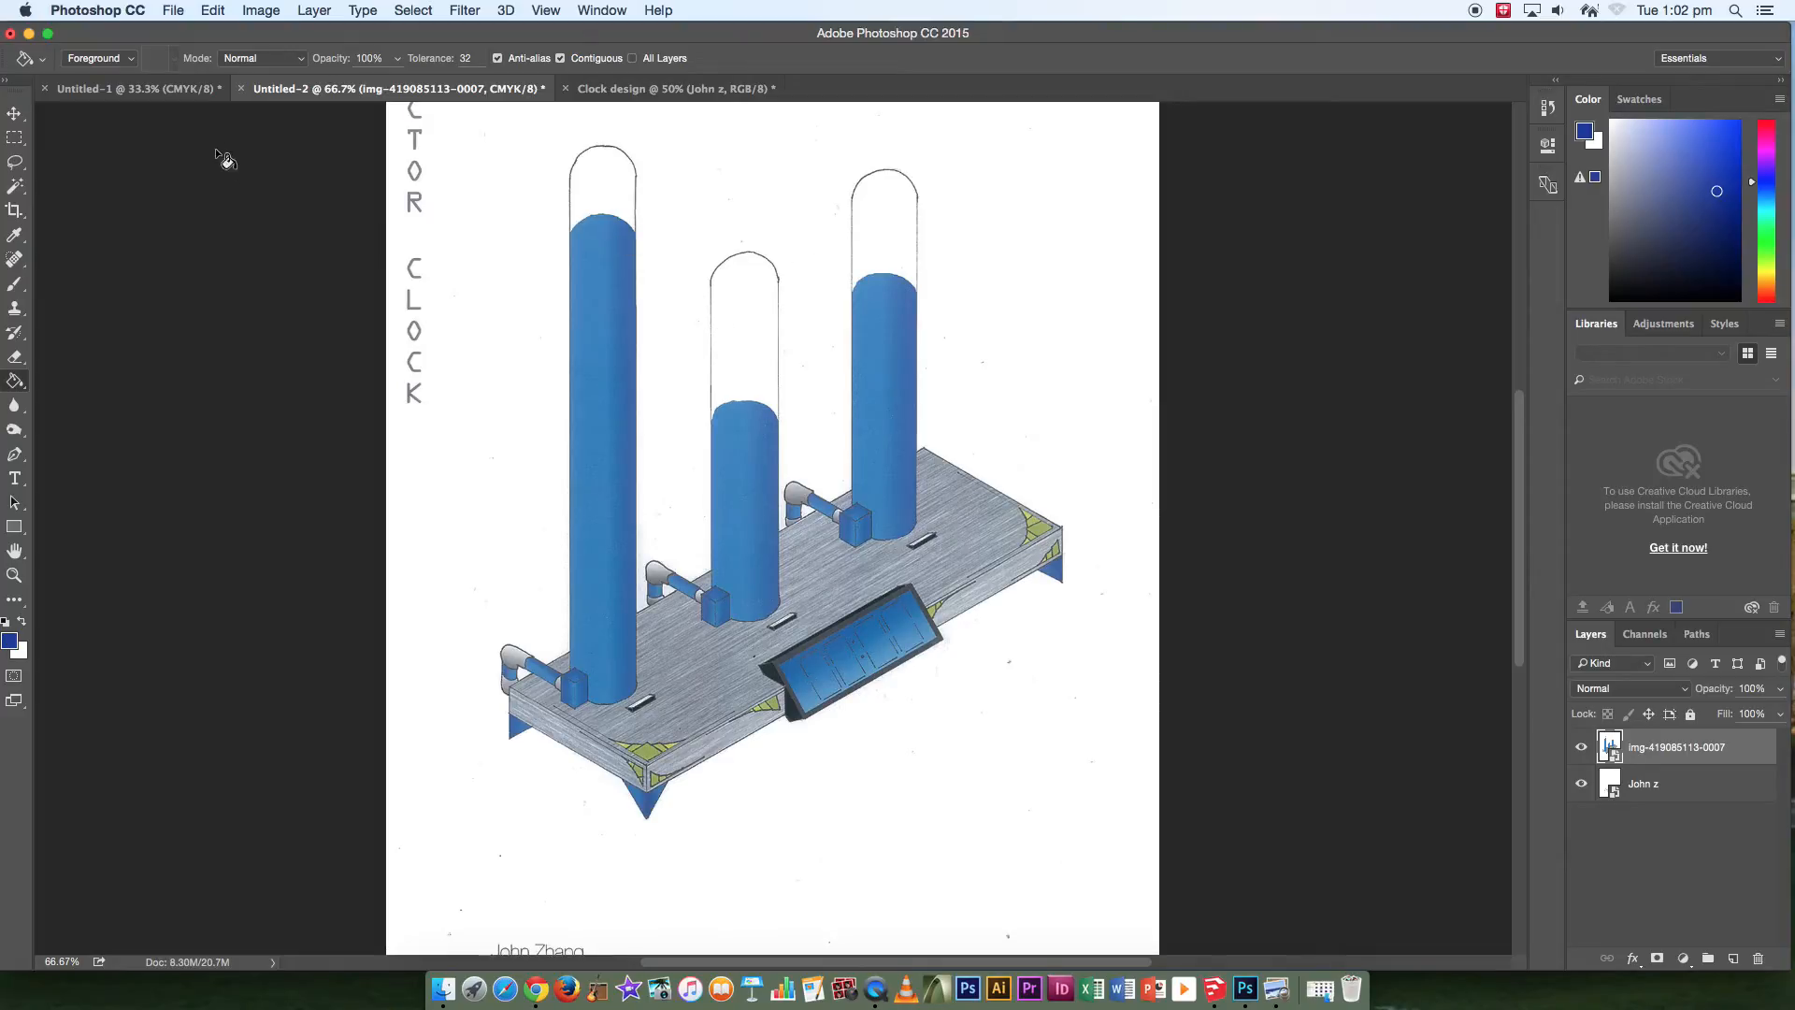
left_click(674, 88)
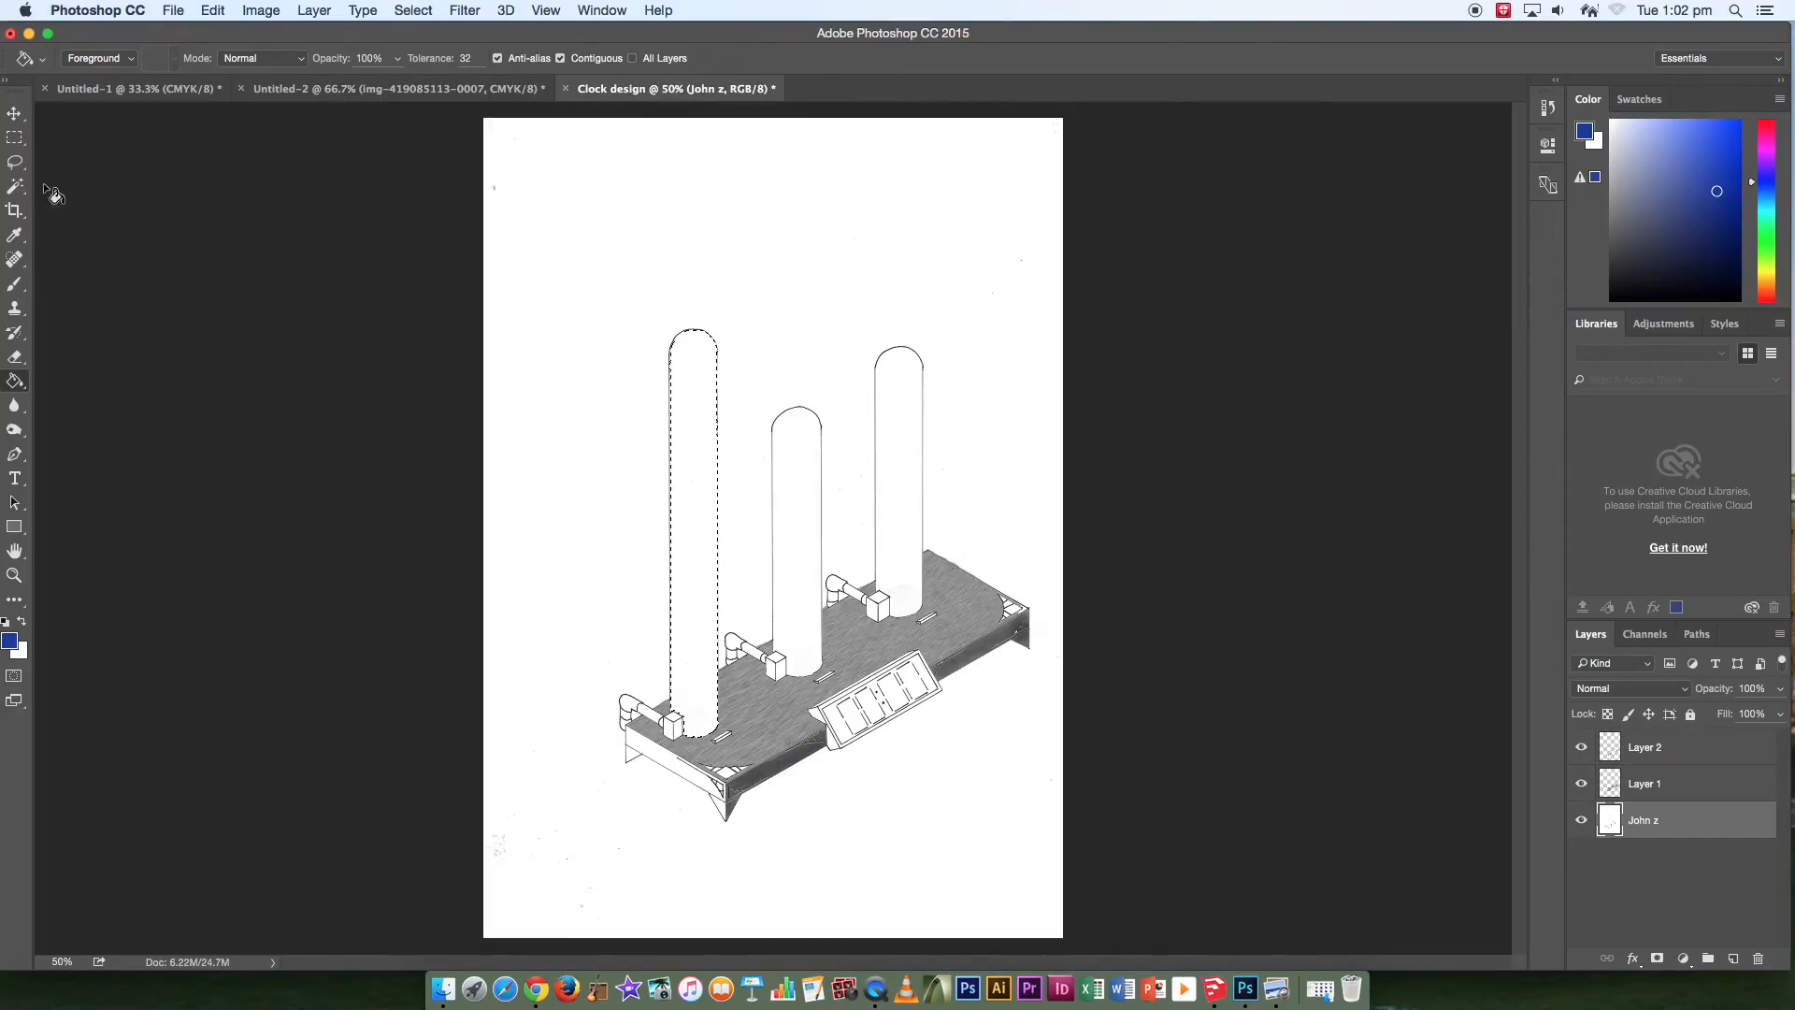
left_click(11, 189)
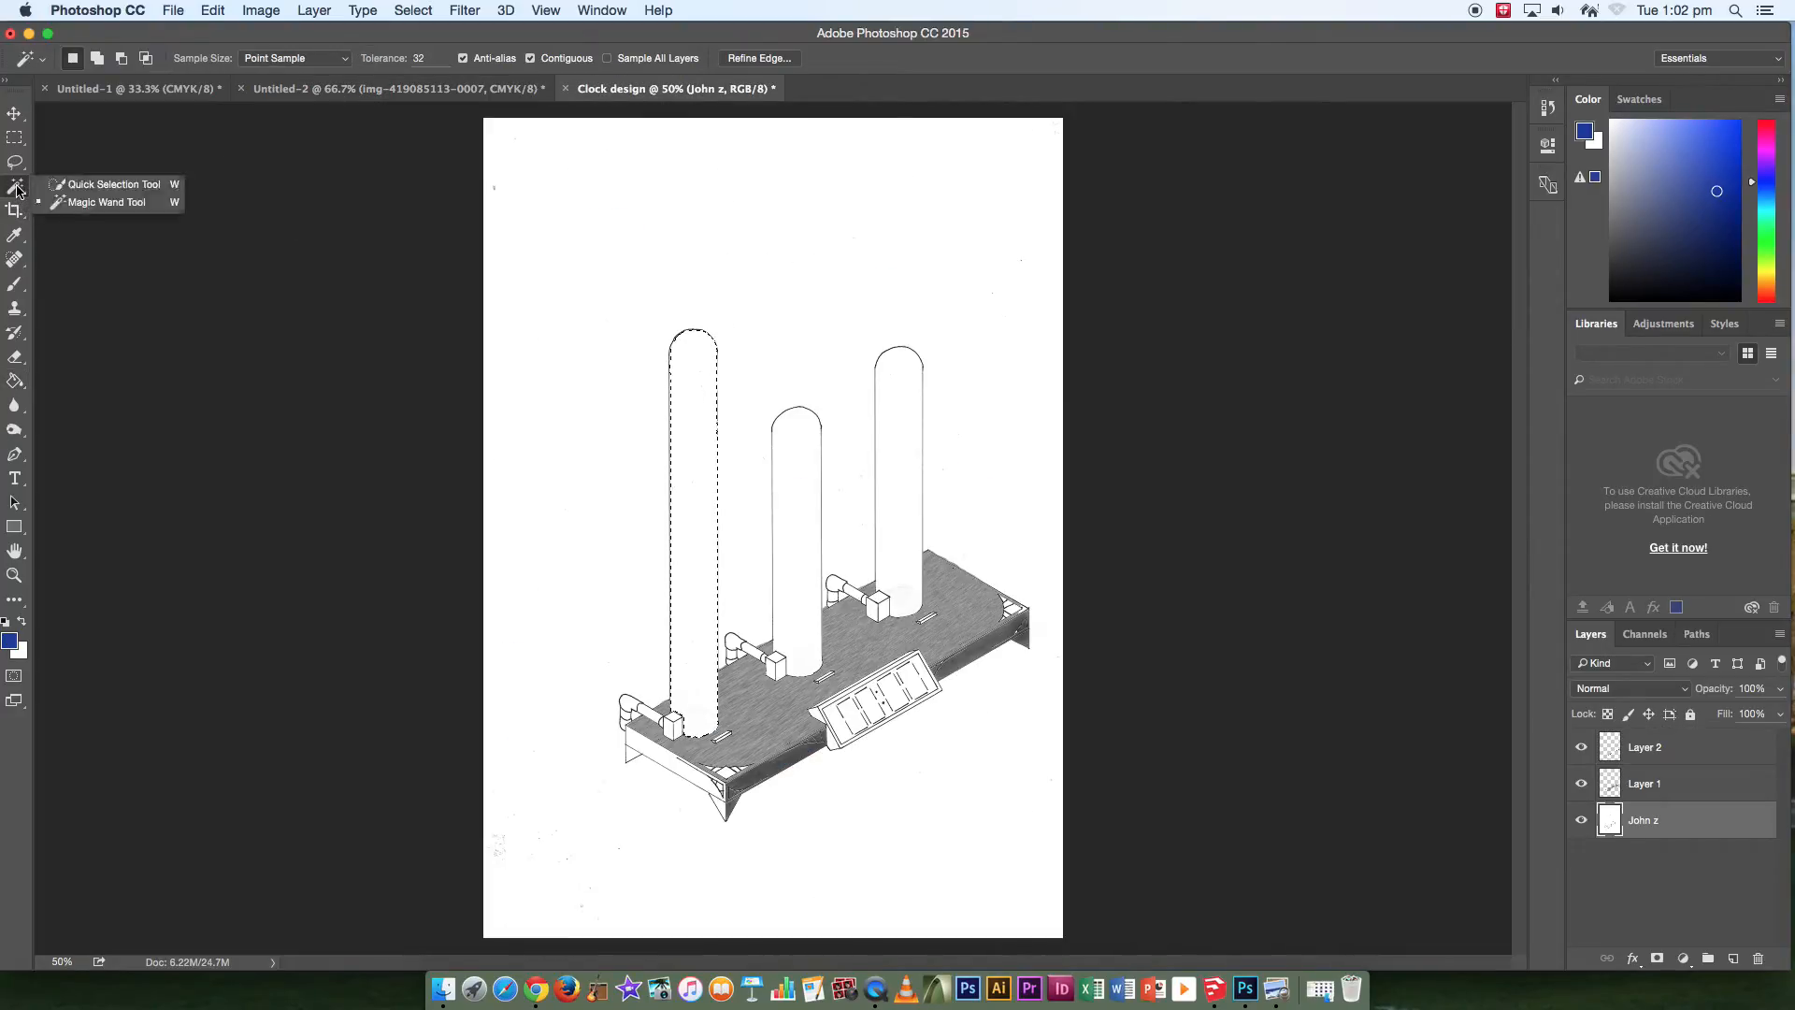
left_click(57, 203)
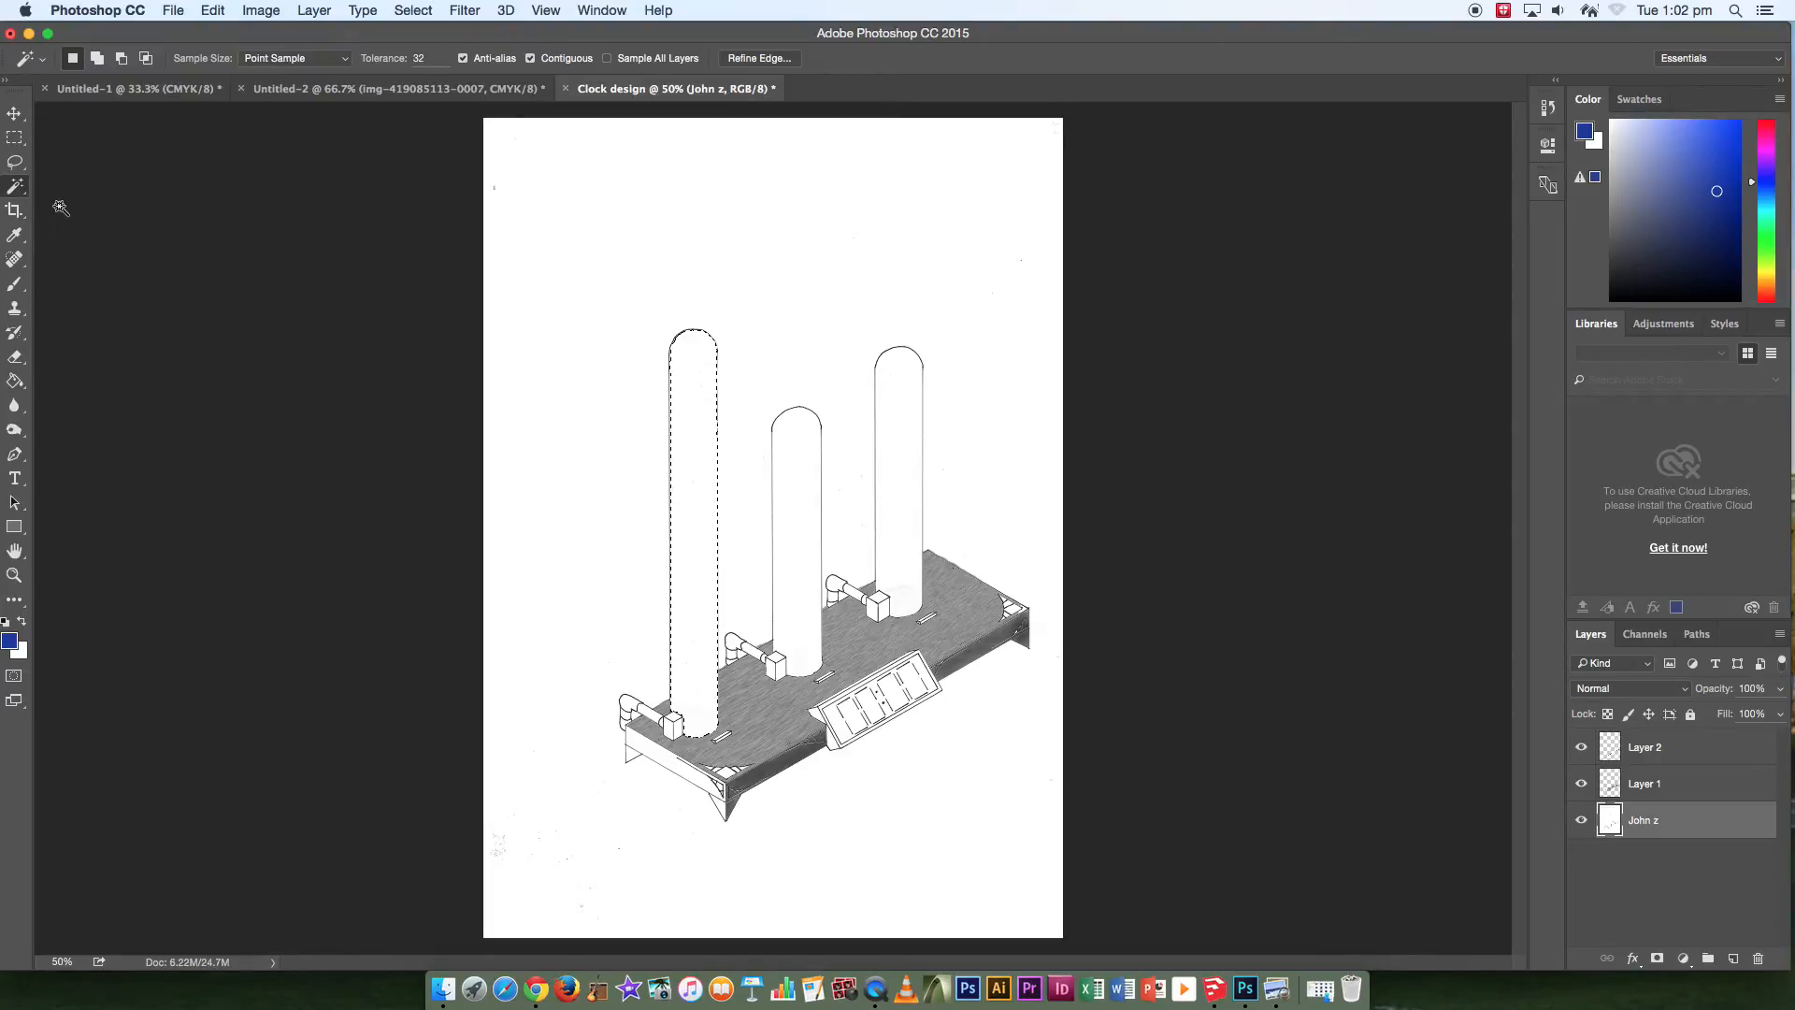
left_click(13, 166)
left_click(80, 164)
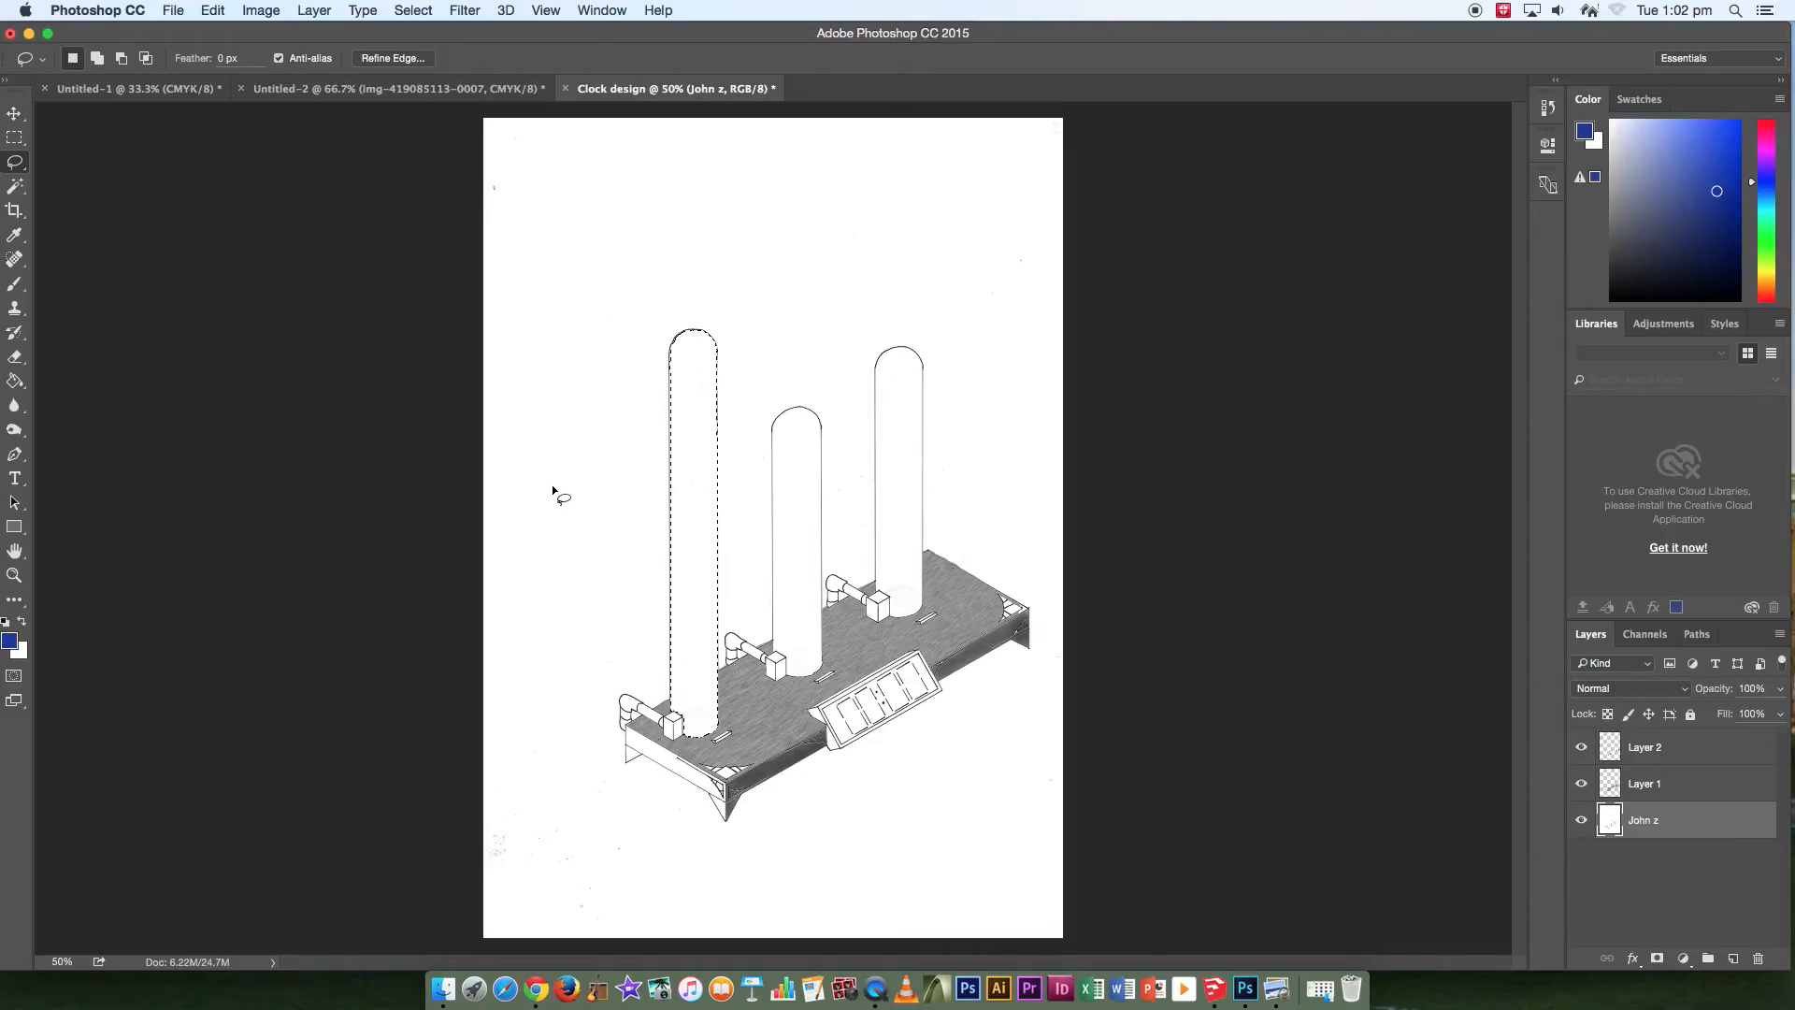
key("alt")
mouse_move(718, 425)
left_mouse_down()
mouse_move(734, 398)
mouse_move(703, 285)
mouse_move(626, 389)
mouse_move(634, 436)
mouse_move(654, 431)
left_mouse_up()
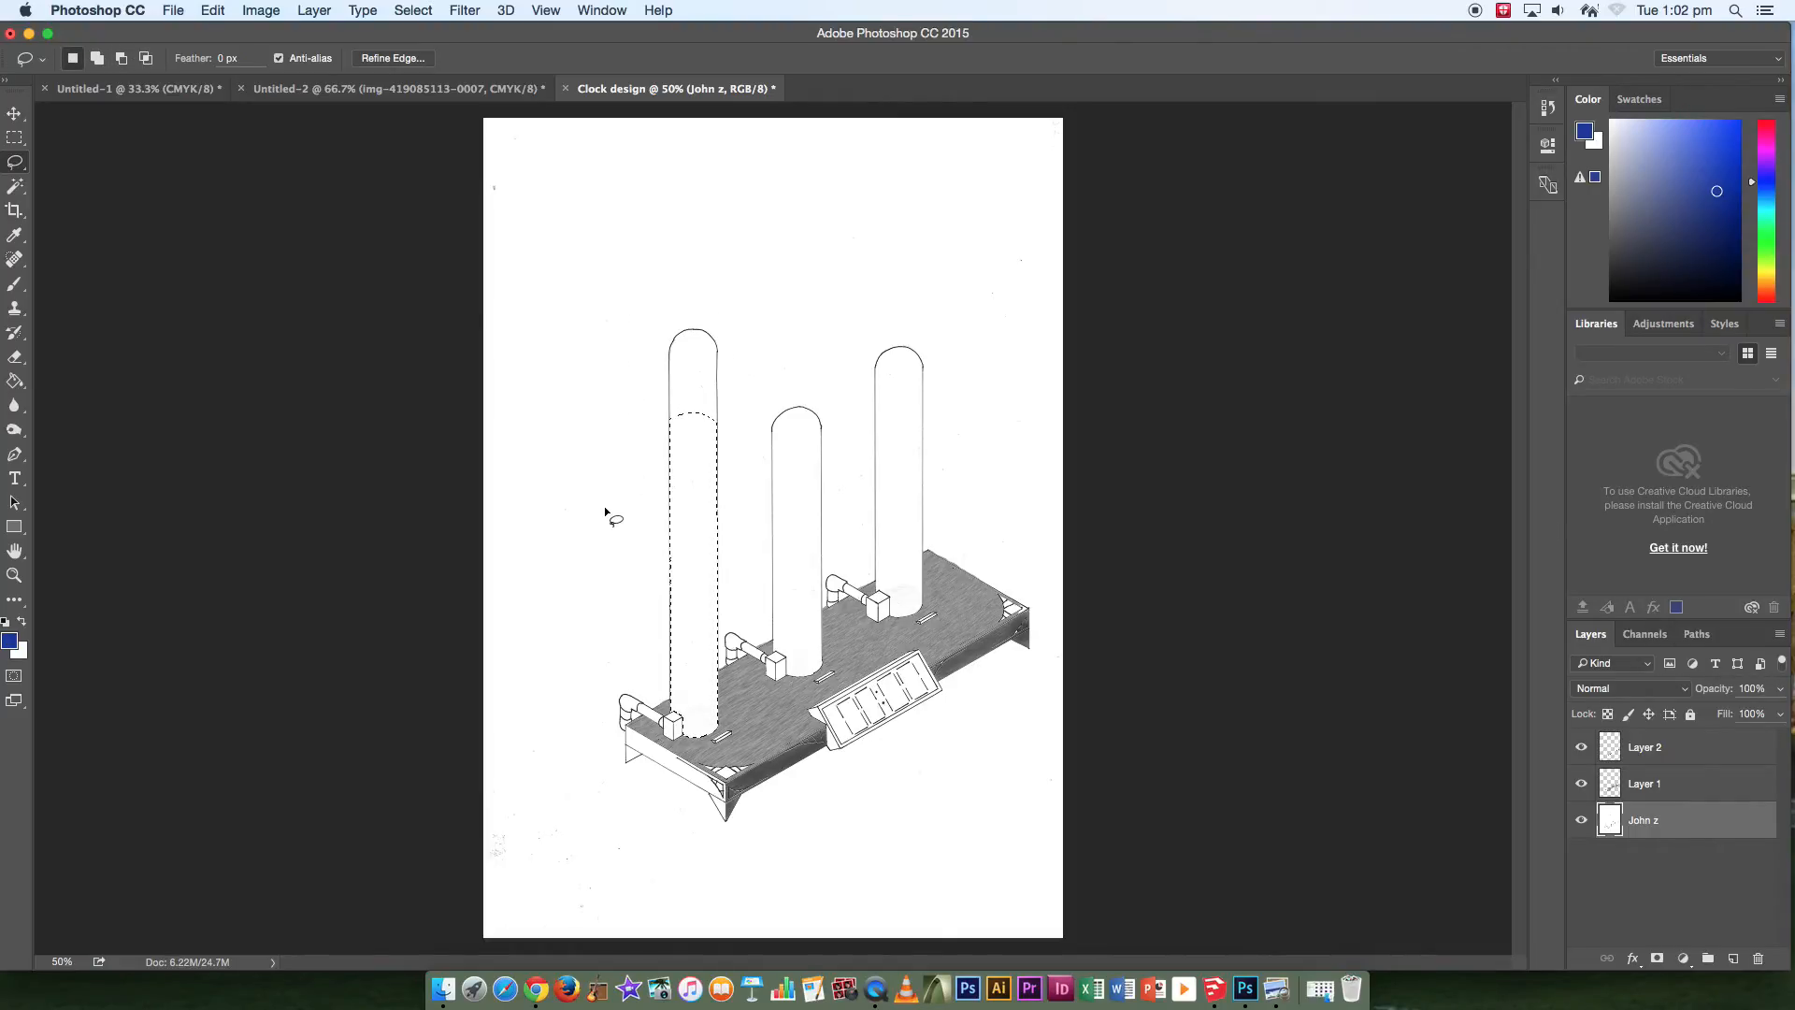
Add a lassoed area to the upper end of the tube selection and subtract it again along a slightly lower curved water line.
key("shift")
mouse_move(713, 430)
left_mouse_down()
mouse_move(737, 406)
mouse_move(665, 421)
mouse_move(716, 439)
left_mouse_up()
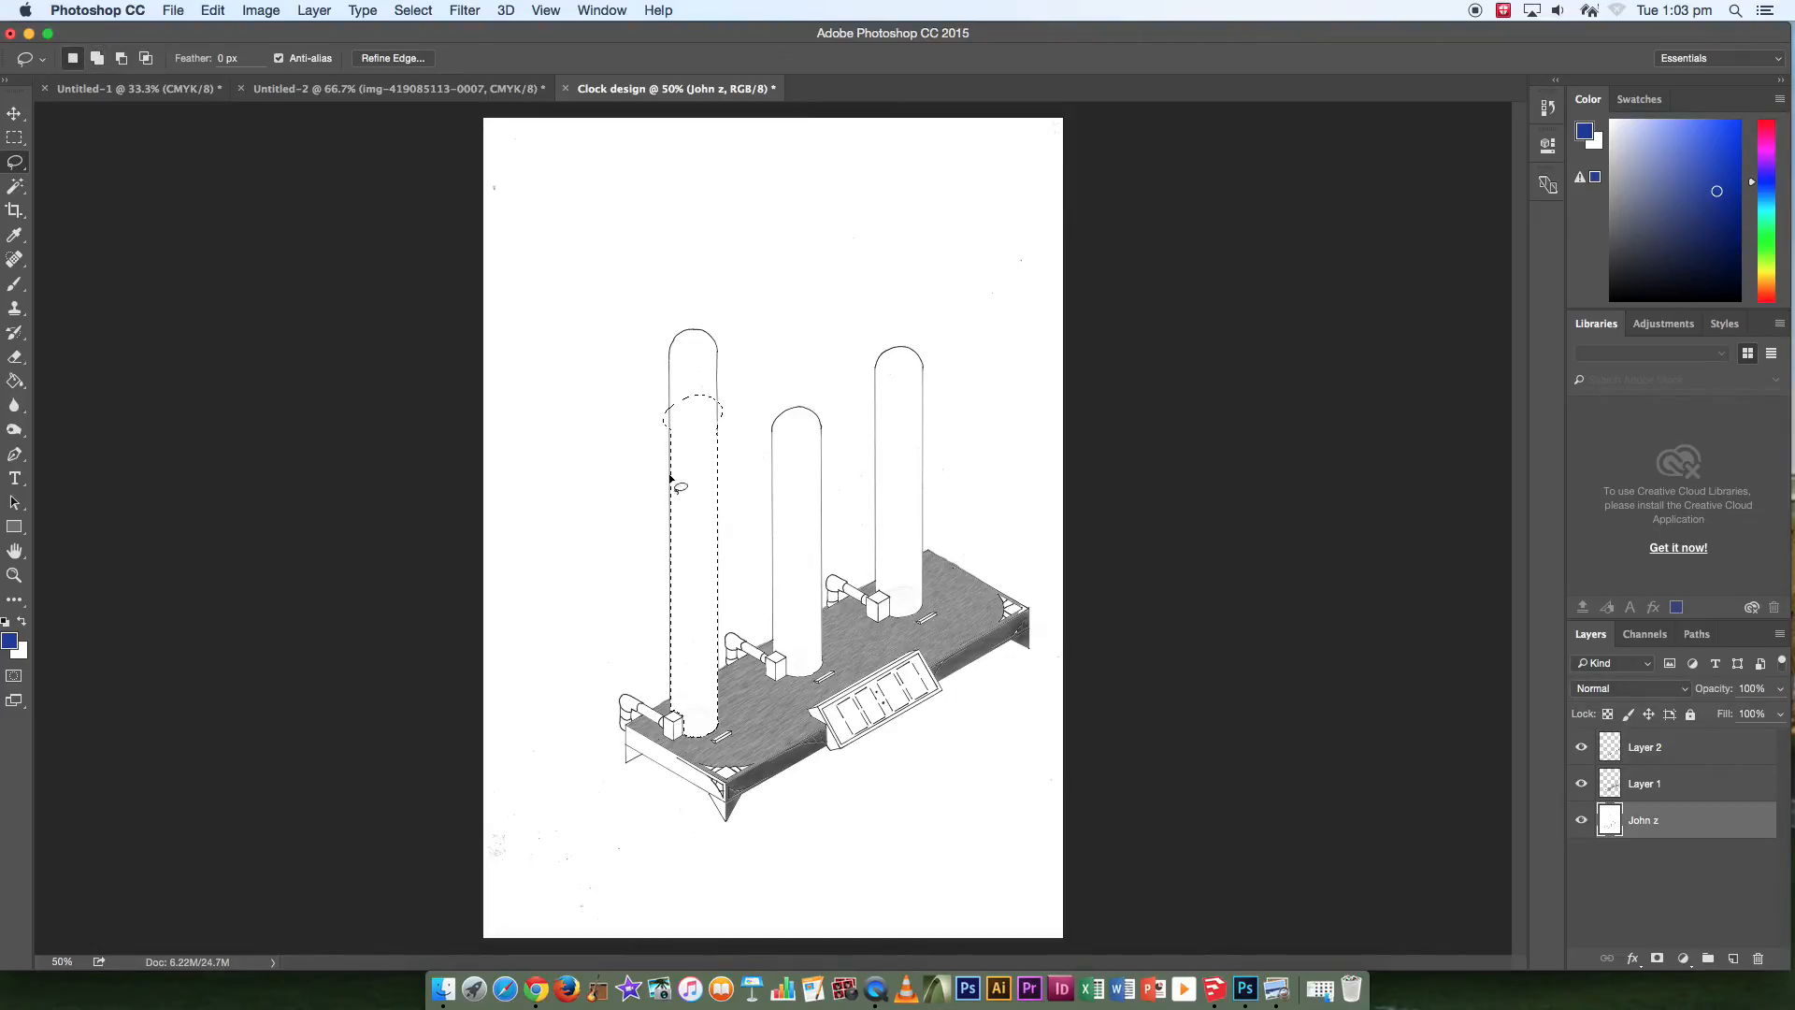
key("alt")
mouse_move(666, 430)
left_mouse_down()
mouse_move(740, 426)
mouse_move(725, 382)
mouse_move(663, 377)
mouse_move(666, 435)
left_mouse_up()
left_click(15, 164)
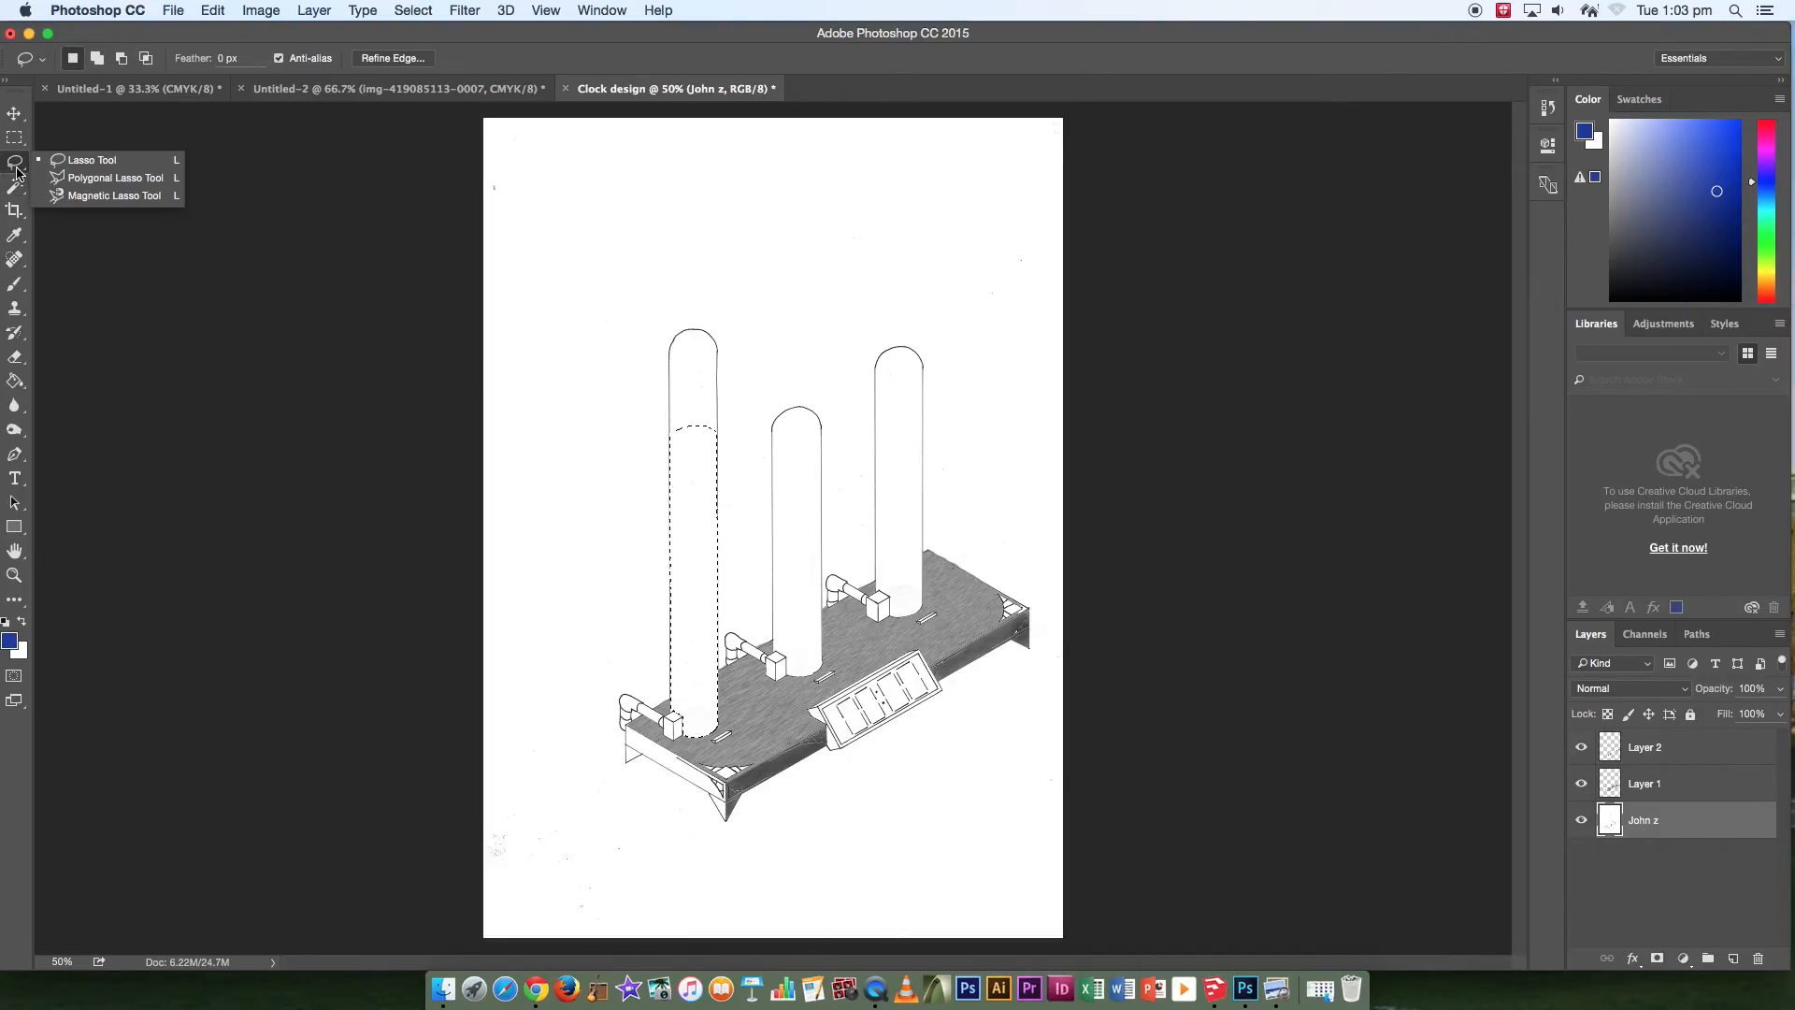
left_click(91, 178)
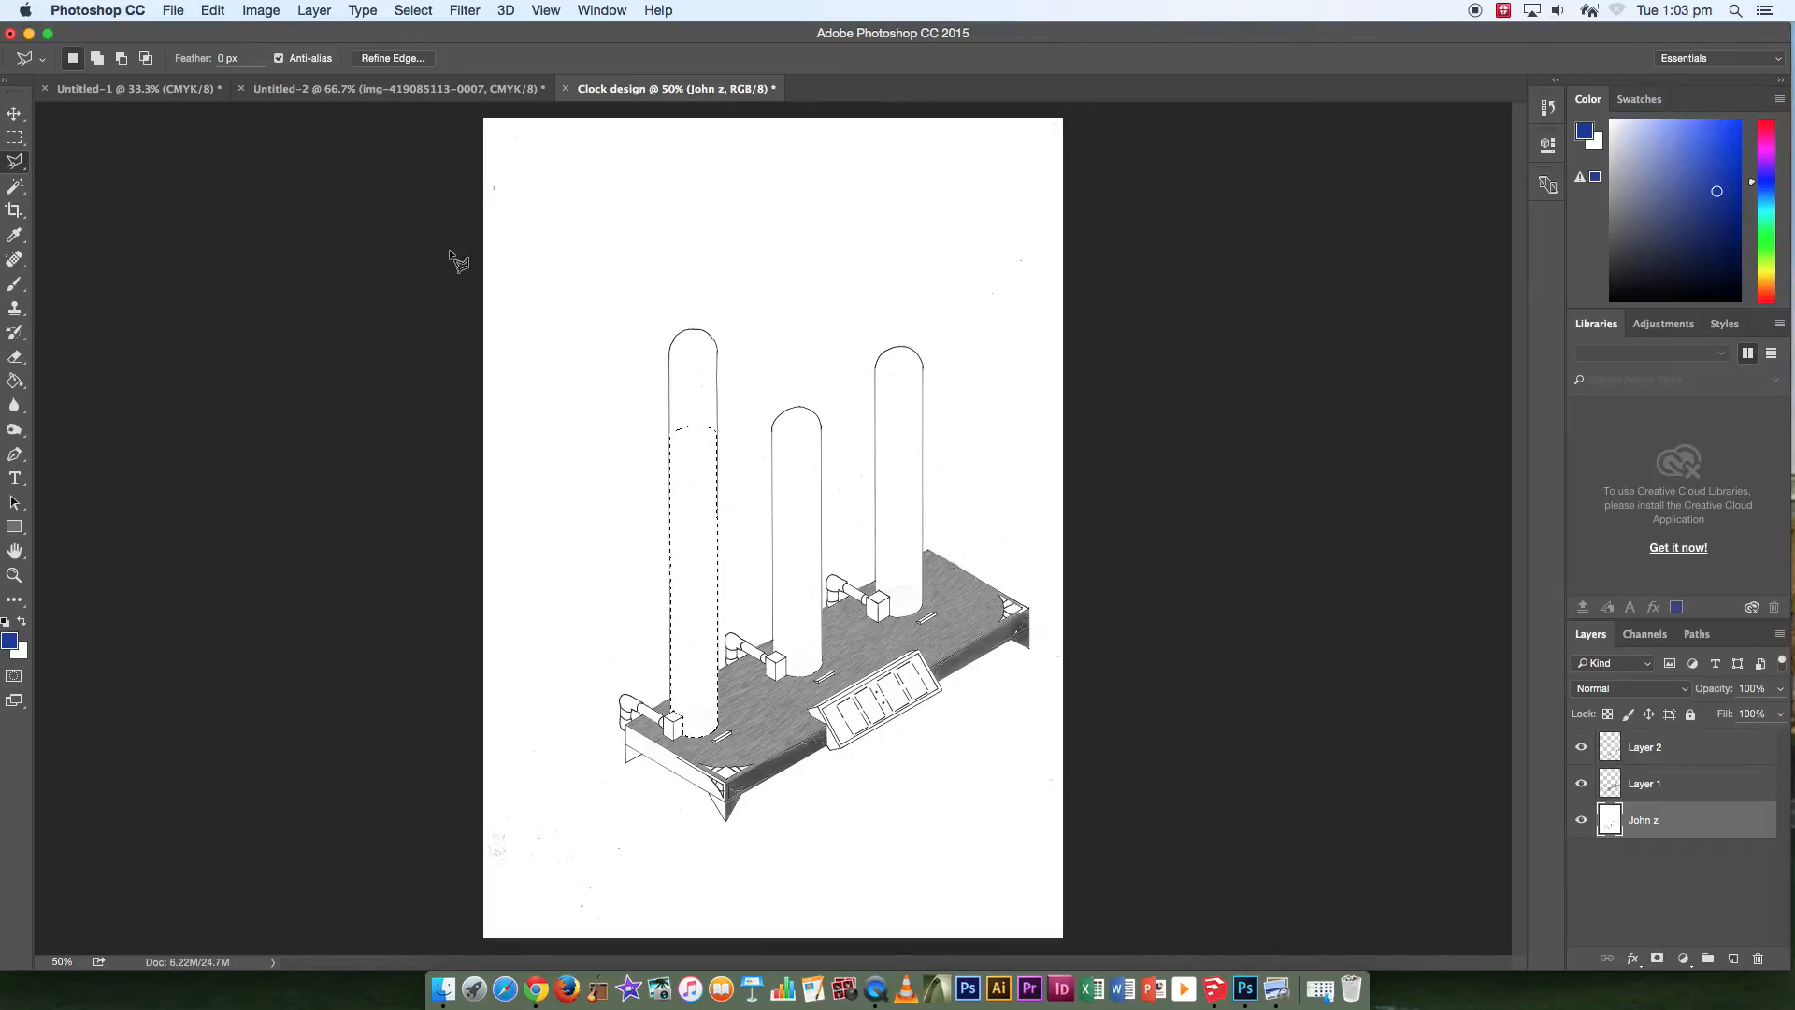
left_click(17, 164)
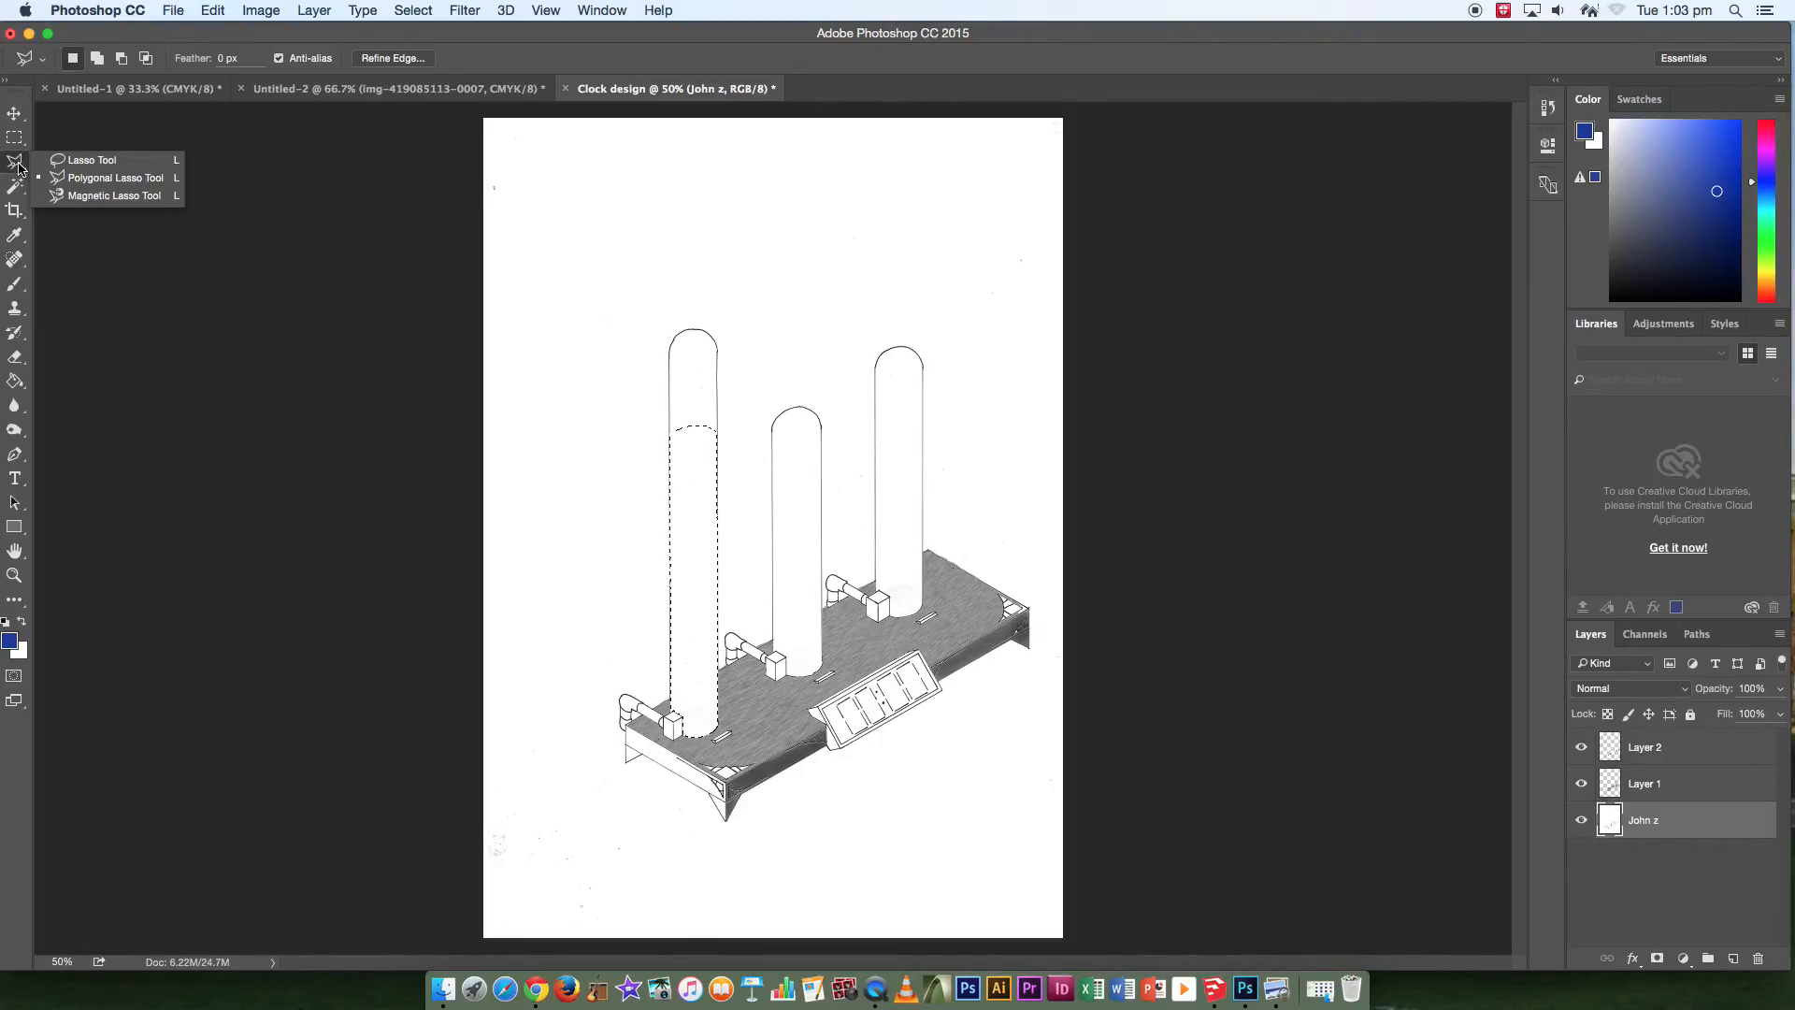
left_click(72, 198)
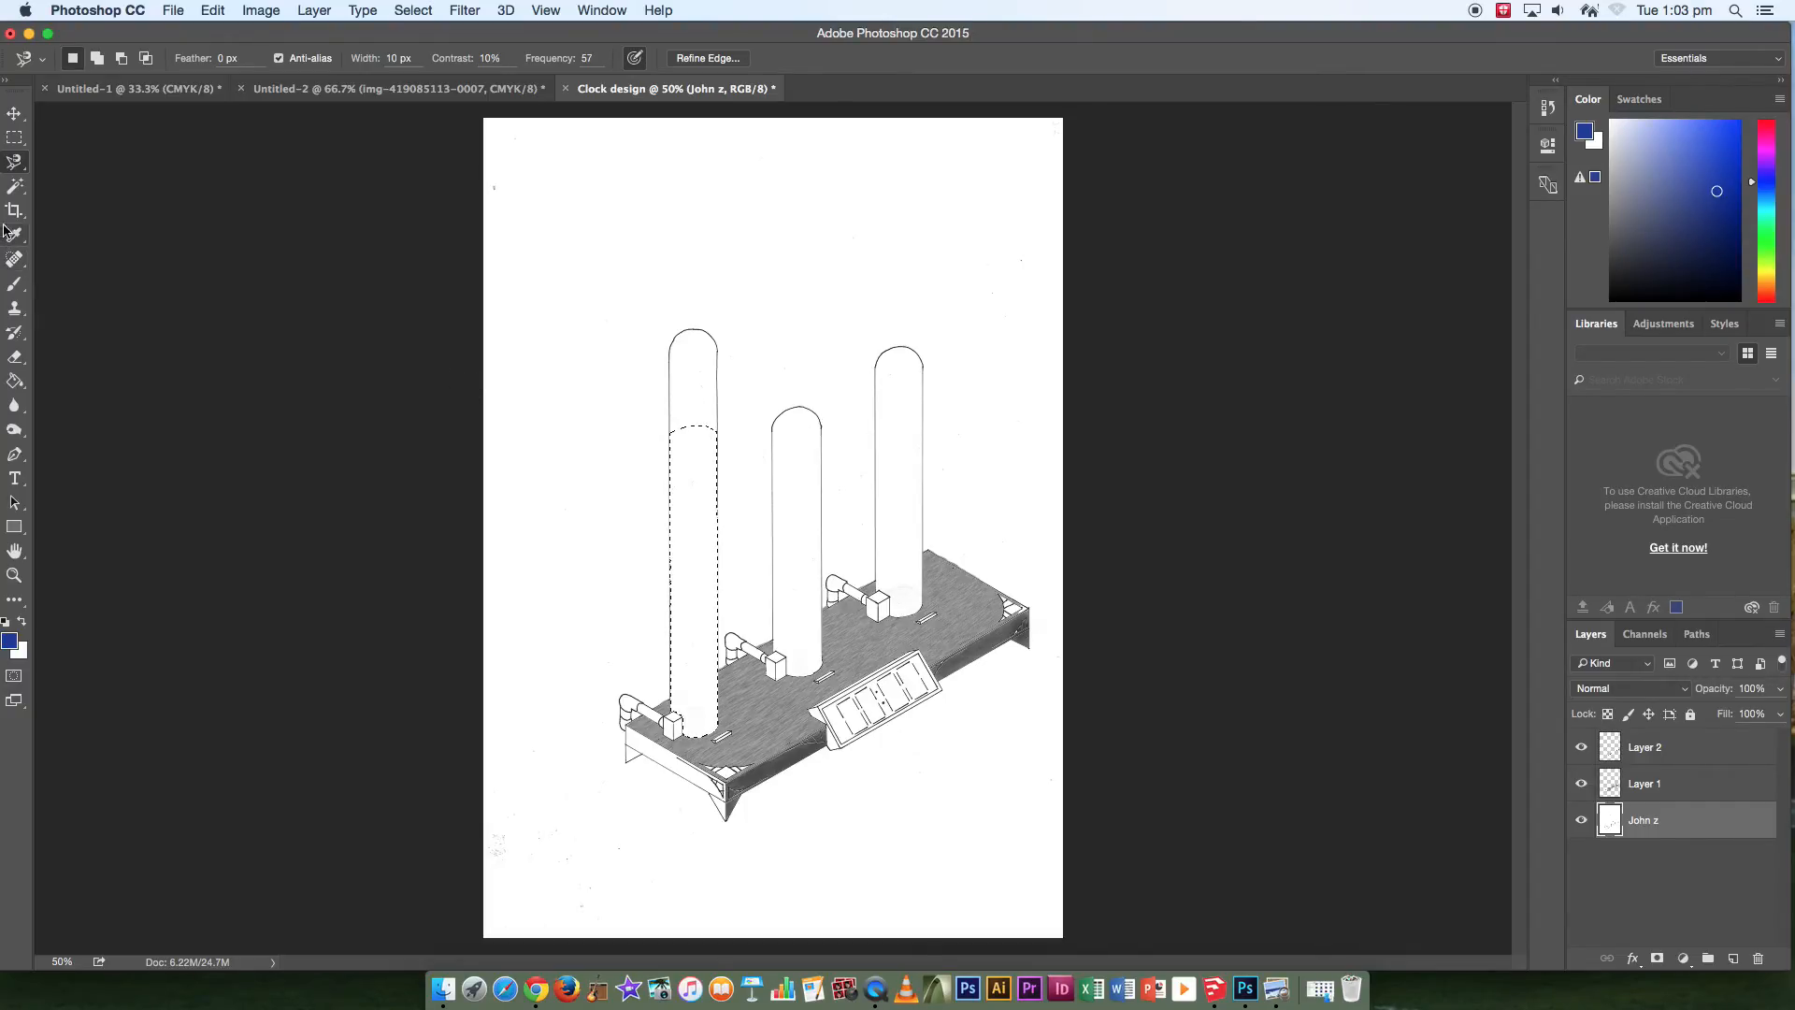
Switch to the Gradient tool and add a new layer directly above the scanned drawing layer.
left_click(16, 383)
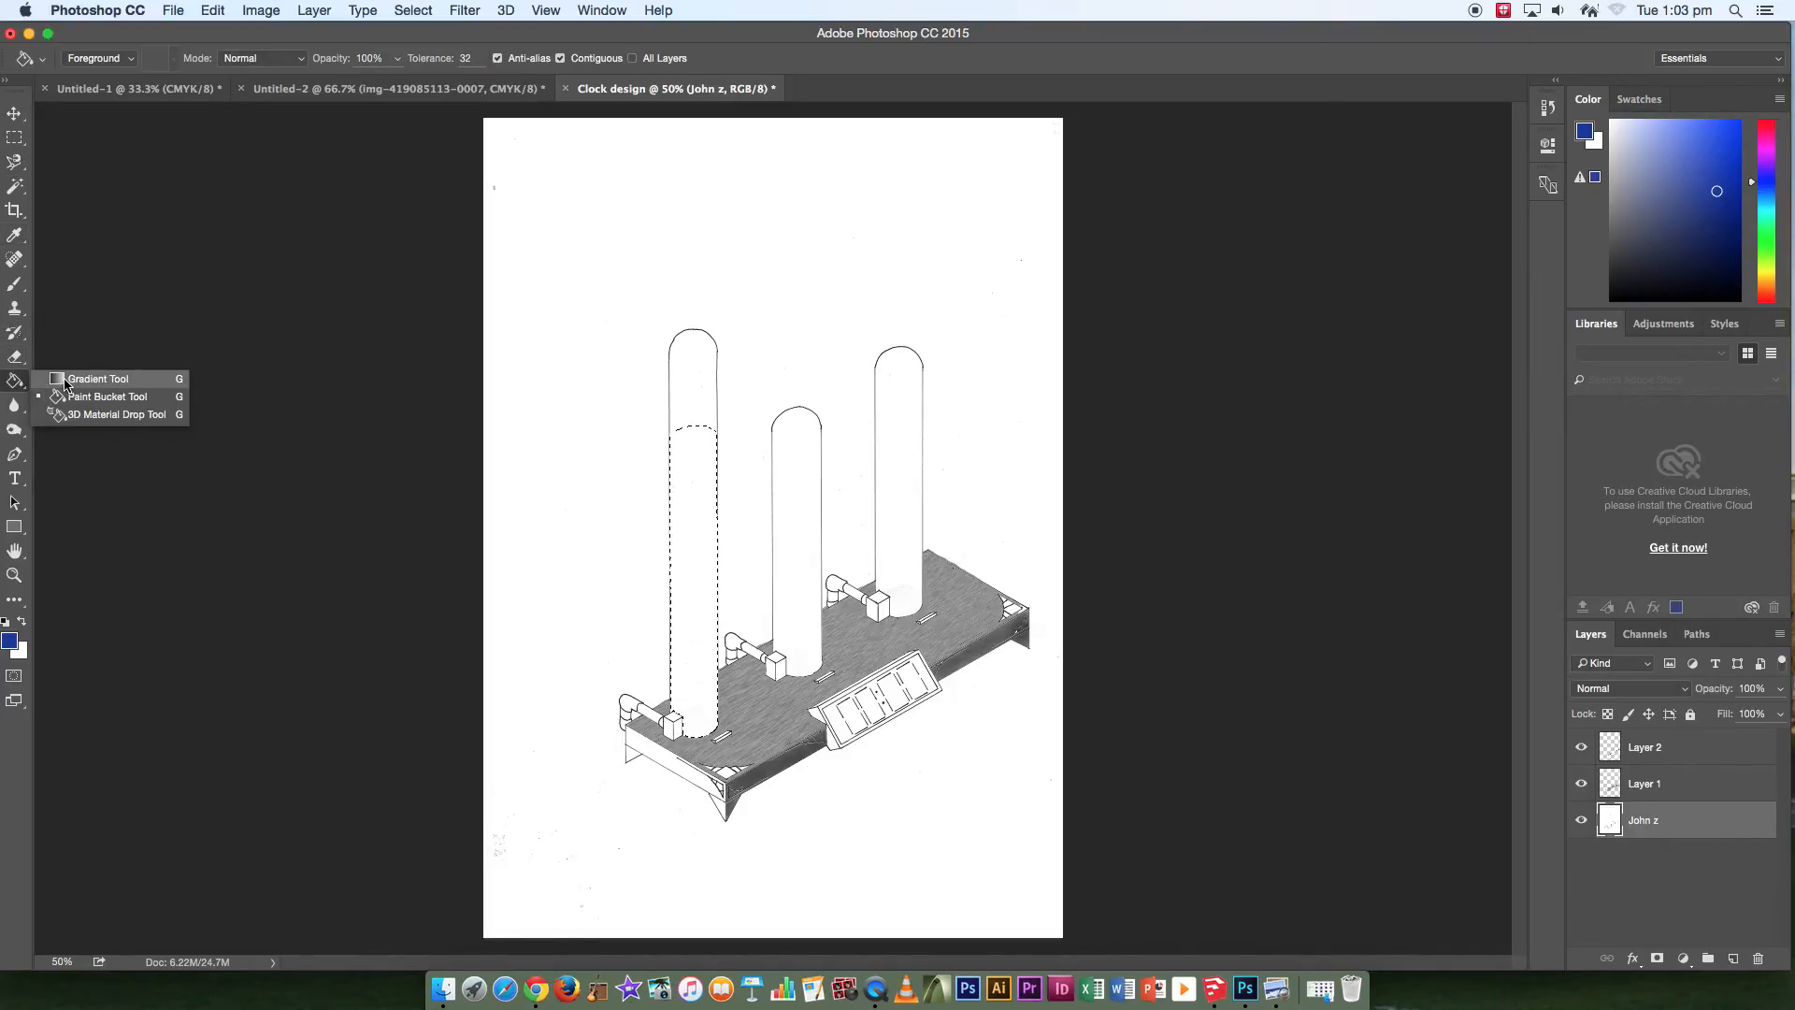
left_click(97, 378)
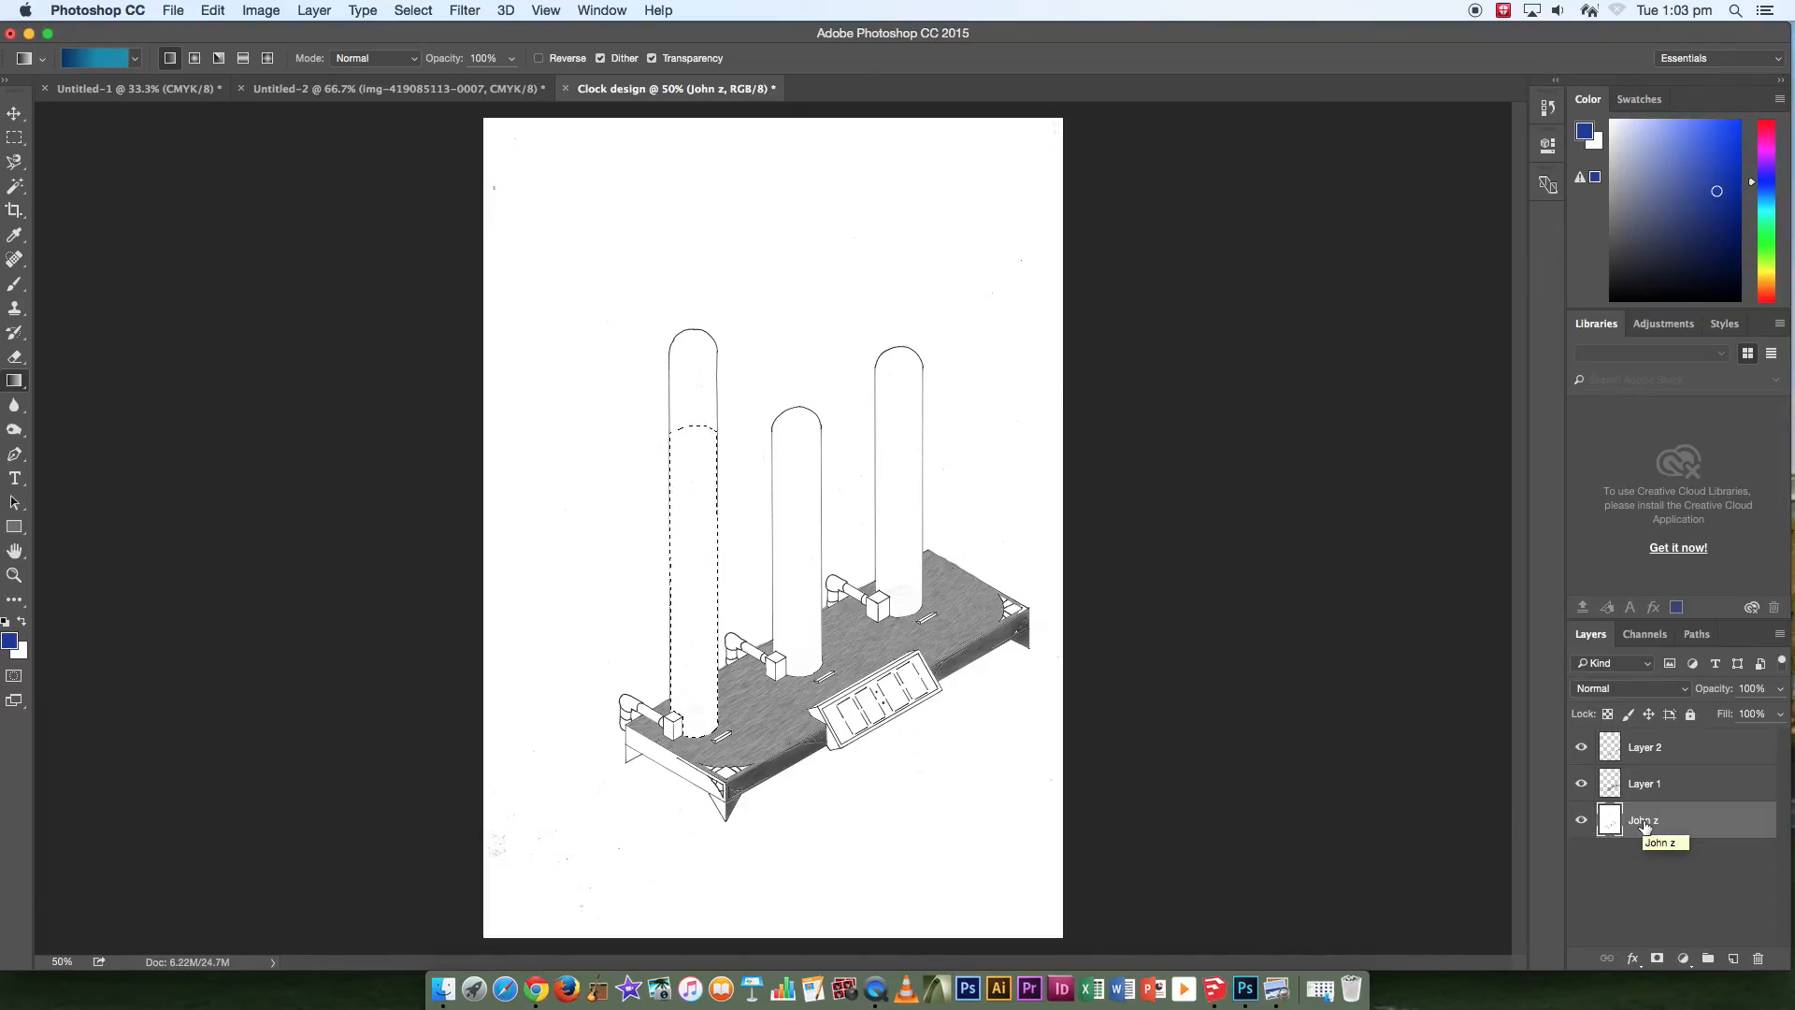
left_click(1734, 958)
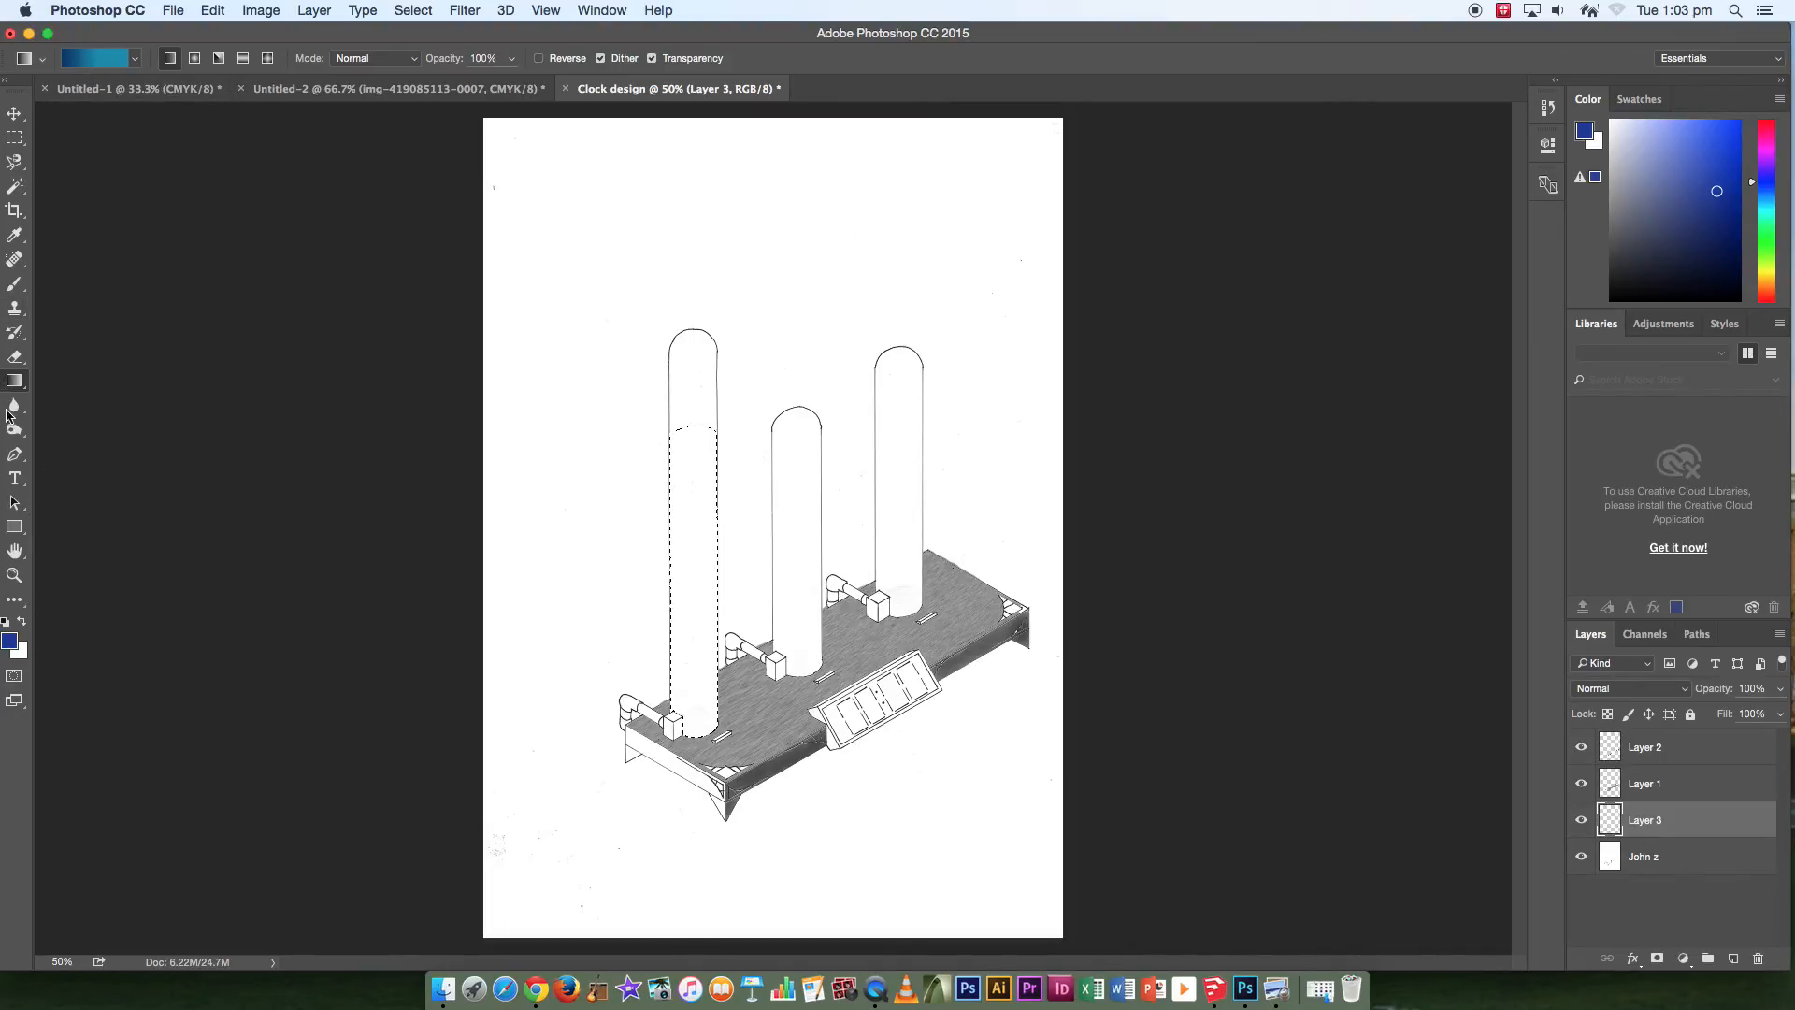
Recolour the gradient's start stop to medium dark blue #1f5189 and its end stop to a lighter cyan blue.
left_click(83, 62)
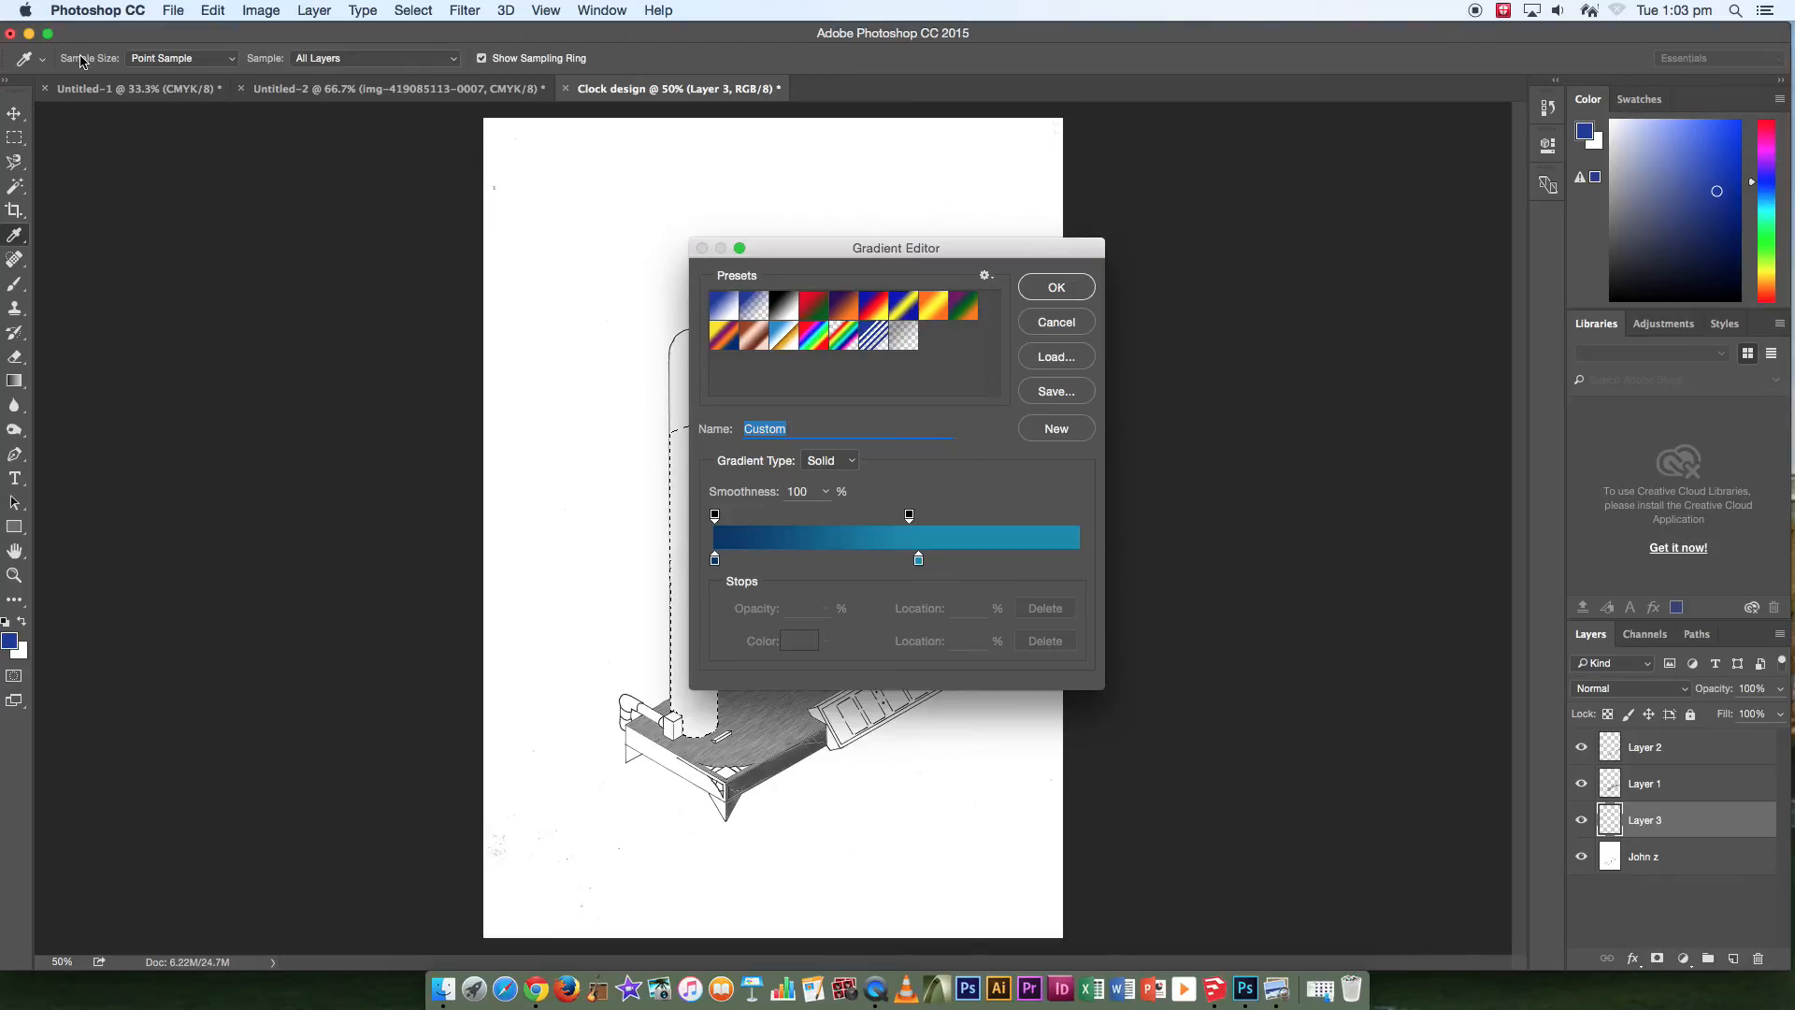
double_click(715, 562)
left_click_drag(835, 408, 850, 431)
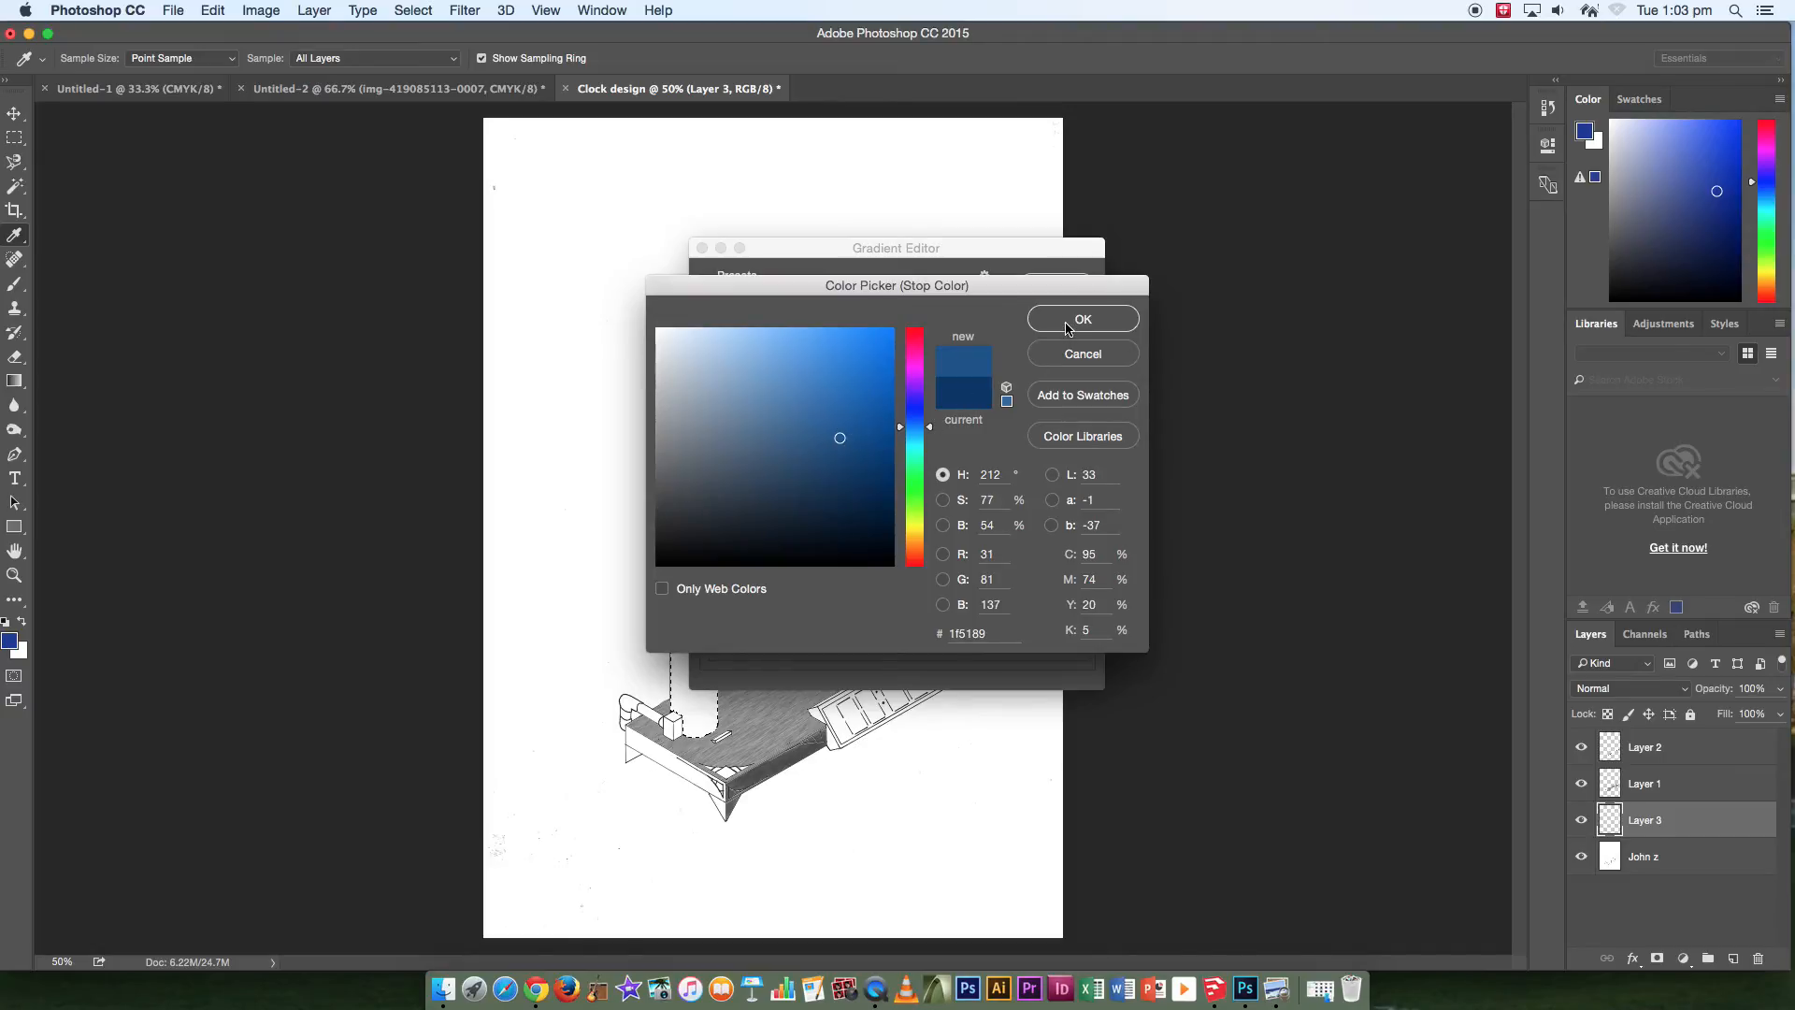
left_click(1071, 320)
double_click(918, 560)
left_click(840, 373)
left_click(1066, 325)
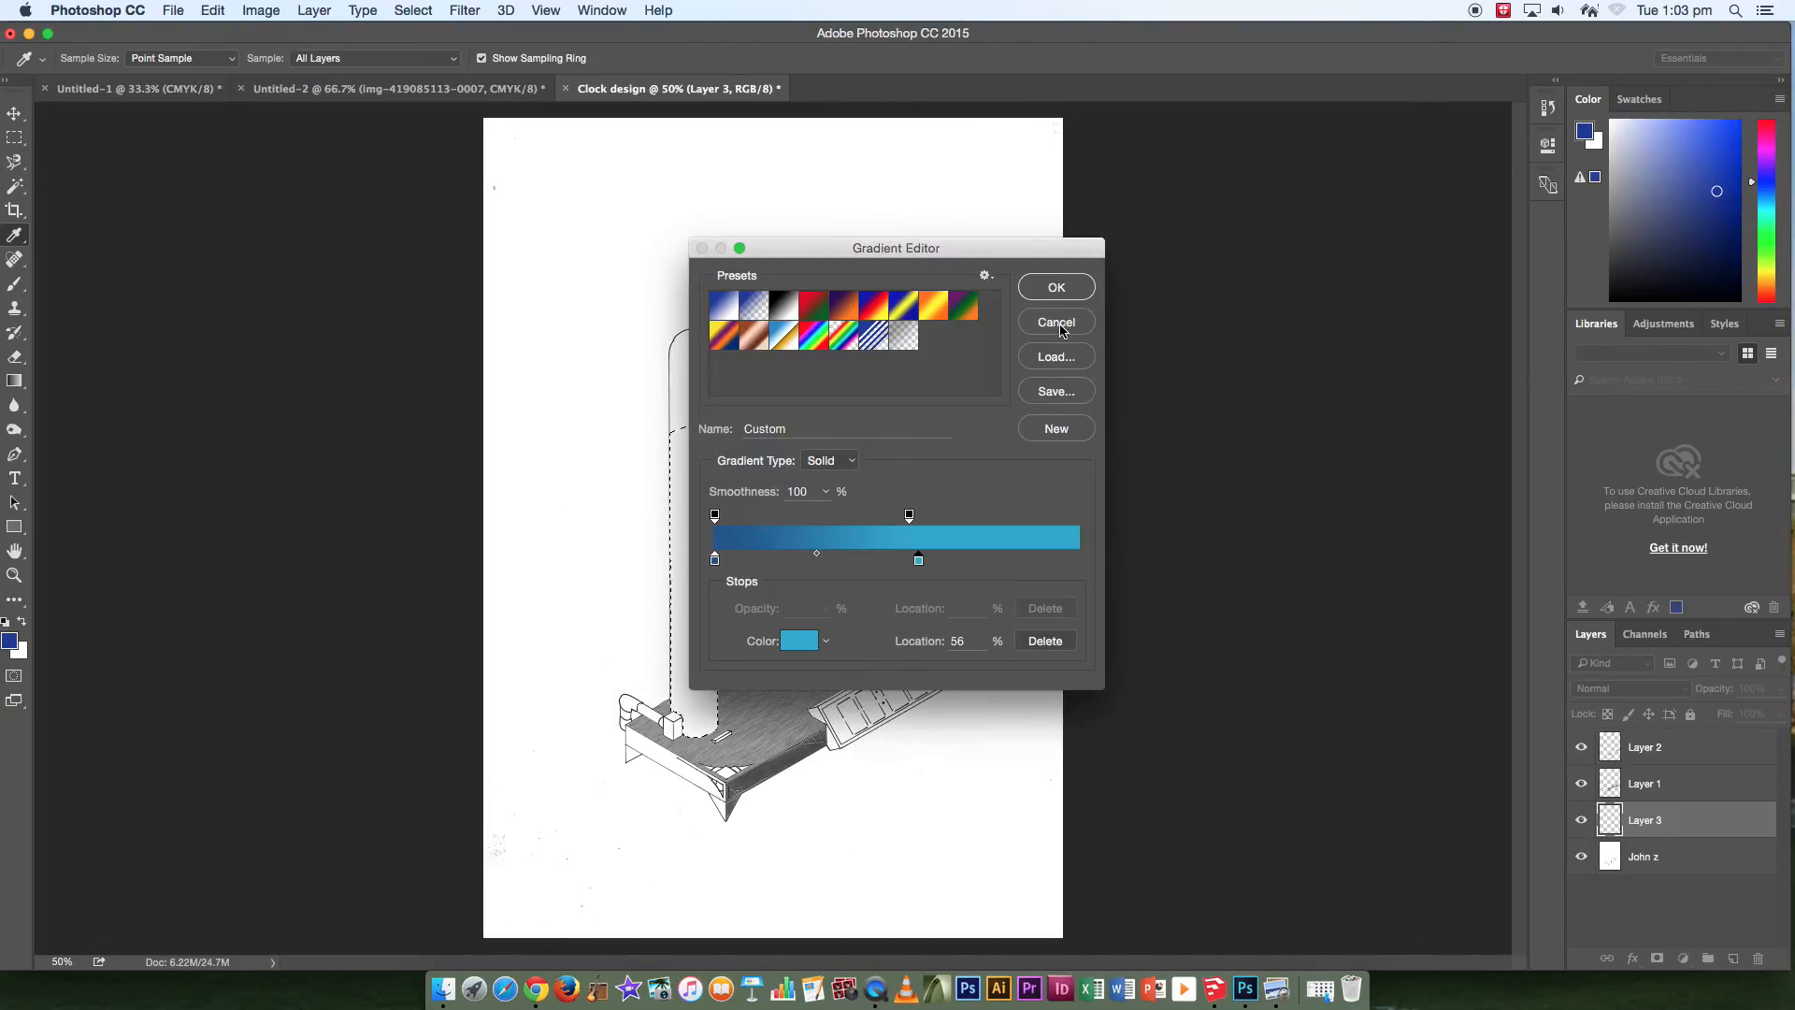
Place the light blue colour stop at 84% with the second opacity stop above it, and accept the gradient.
left_click_drag(920, 561, 1014, 562)
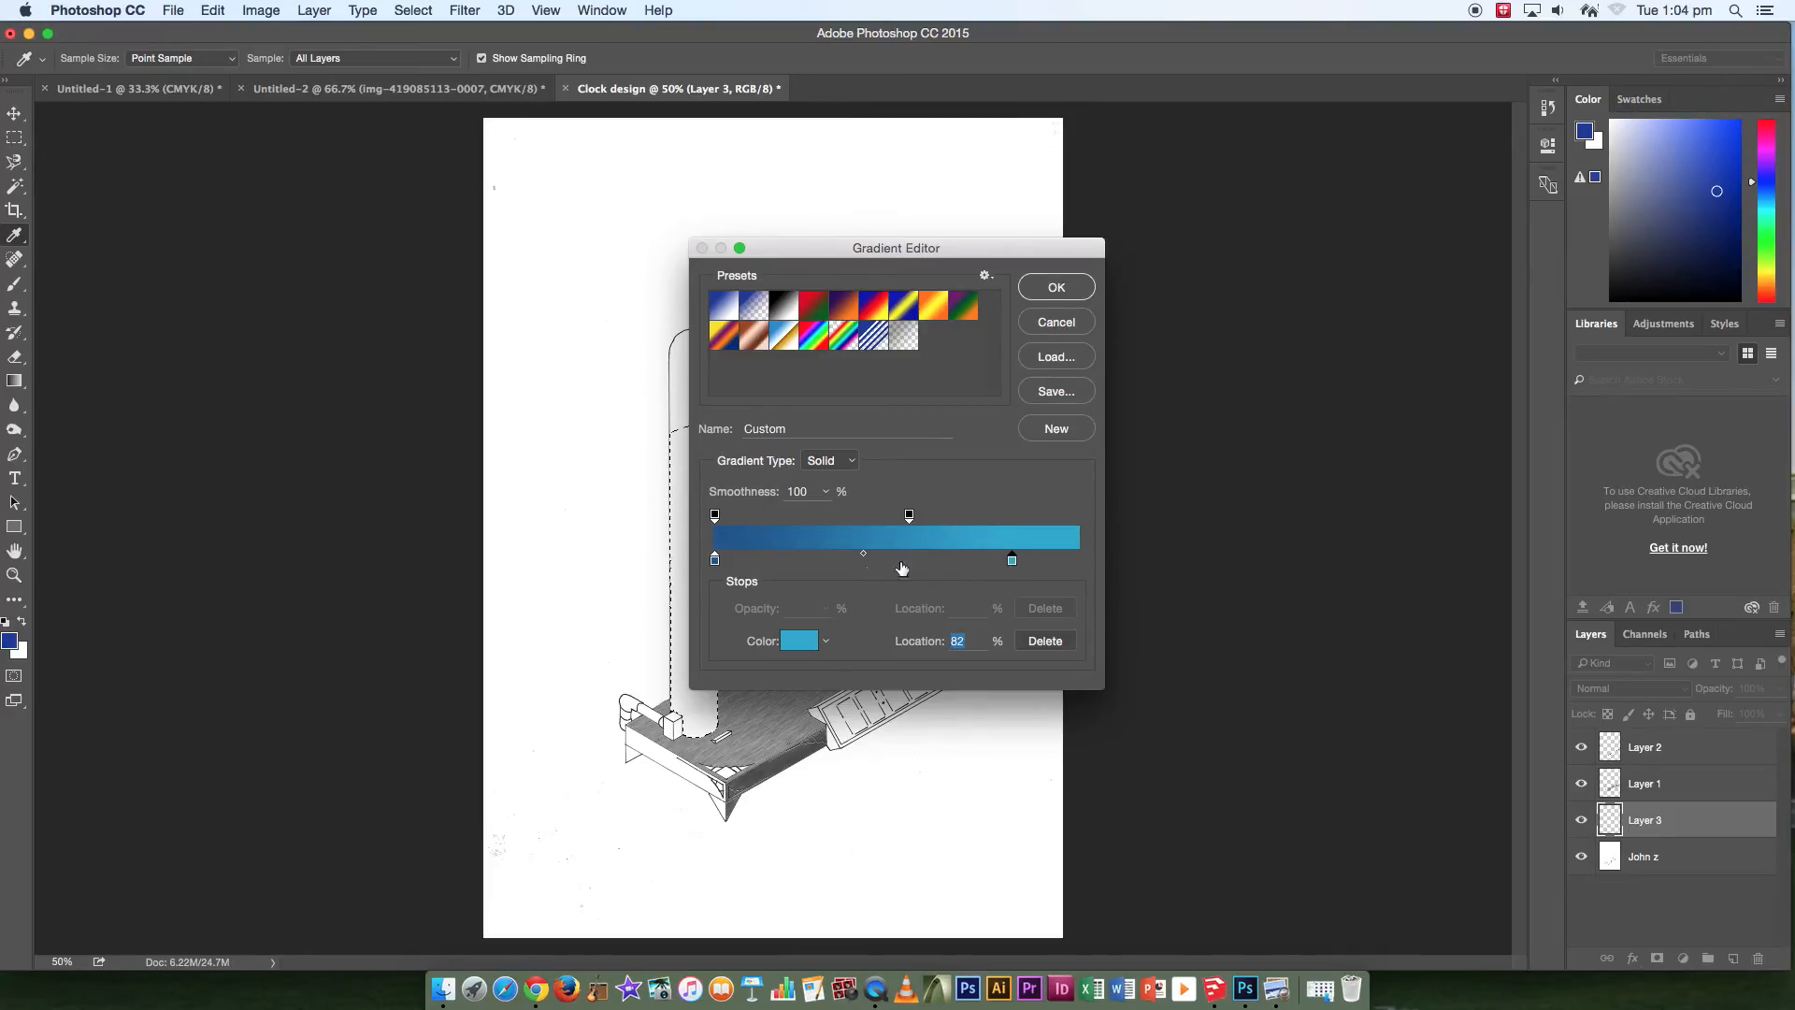
left_click_drag(864, 554, 1018, 564)
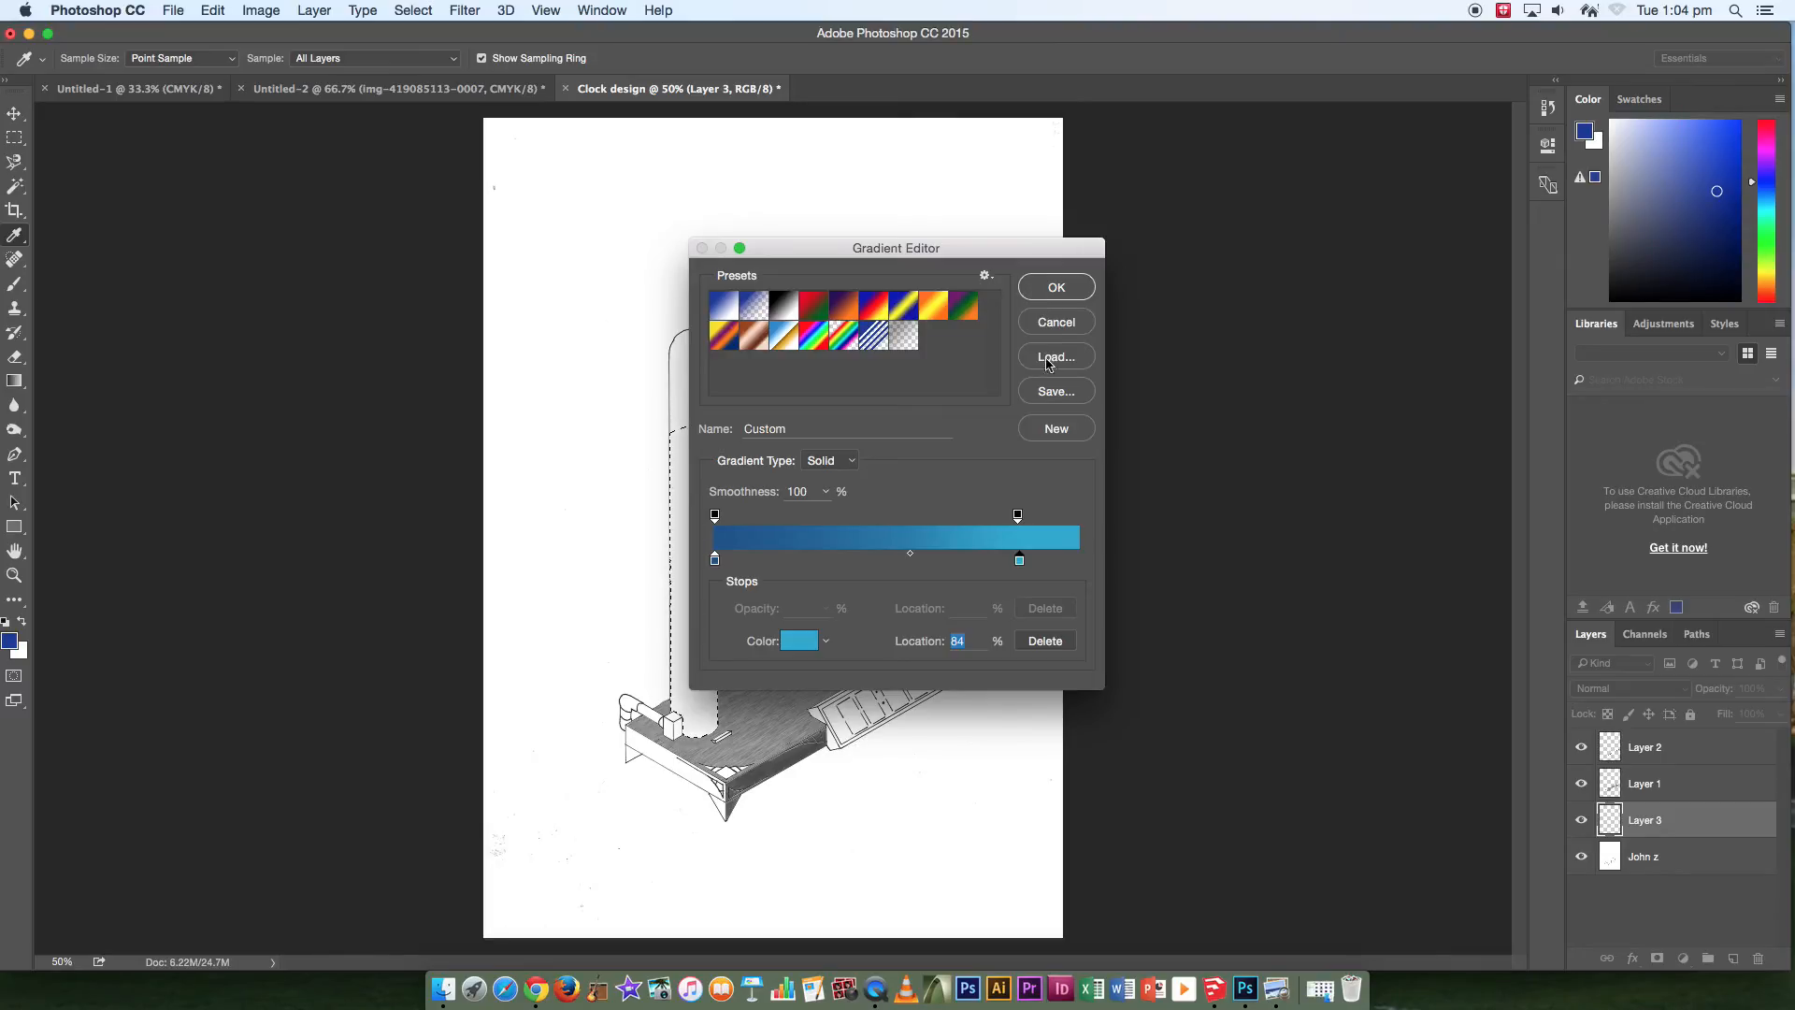
left_click(1058, 290)
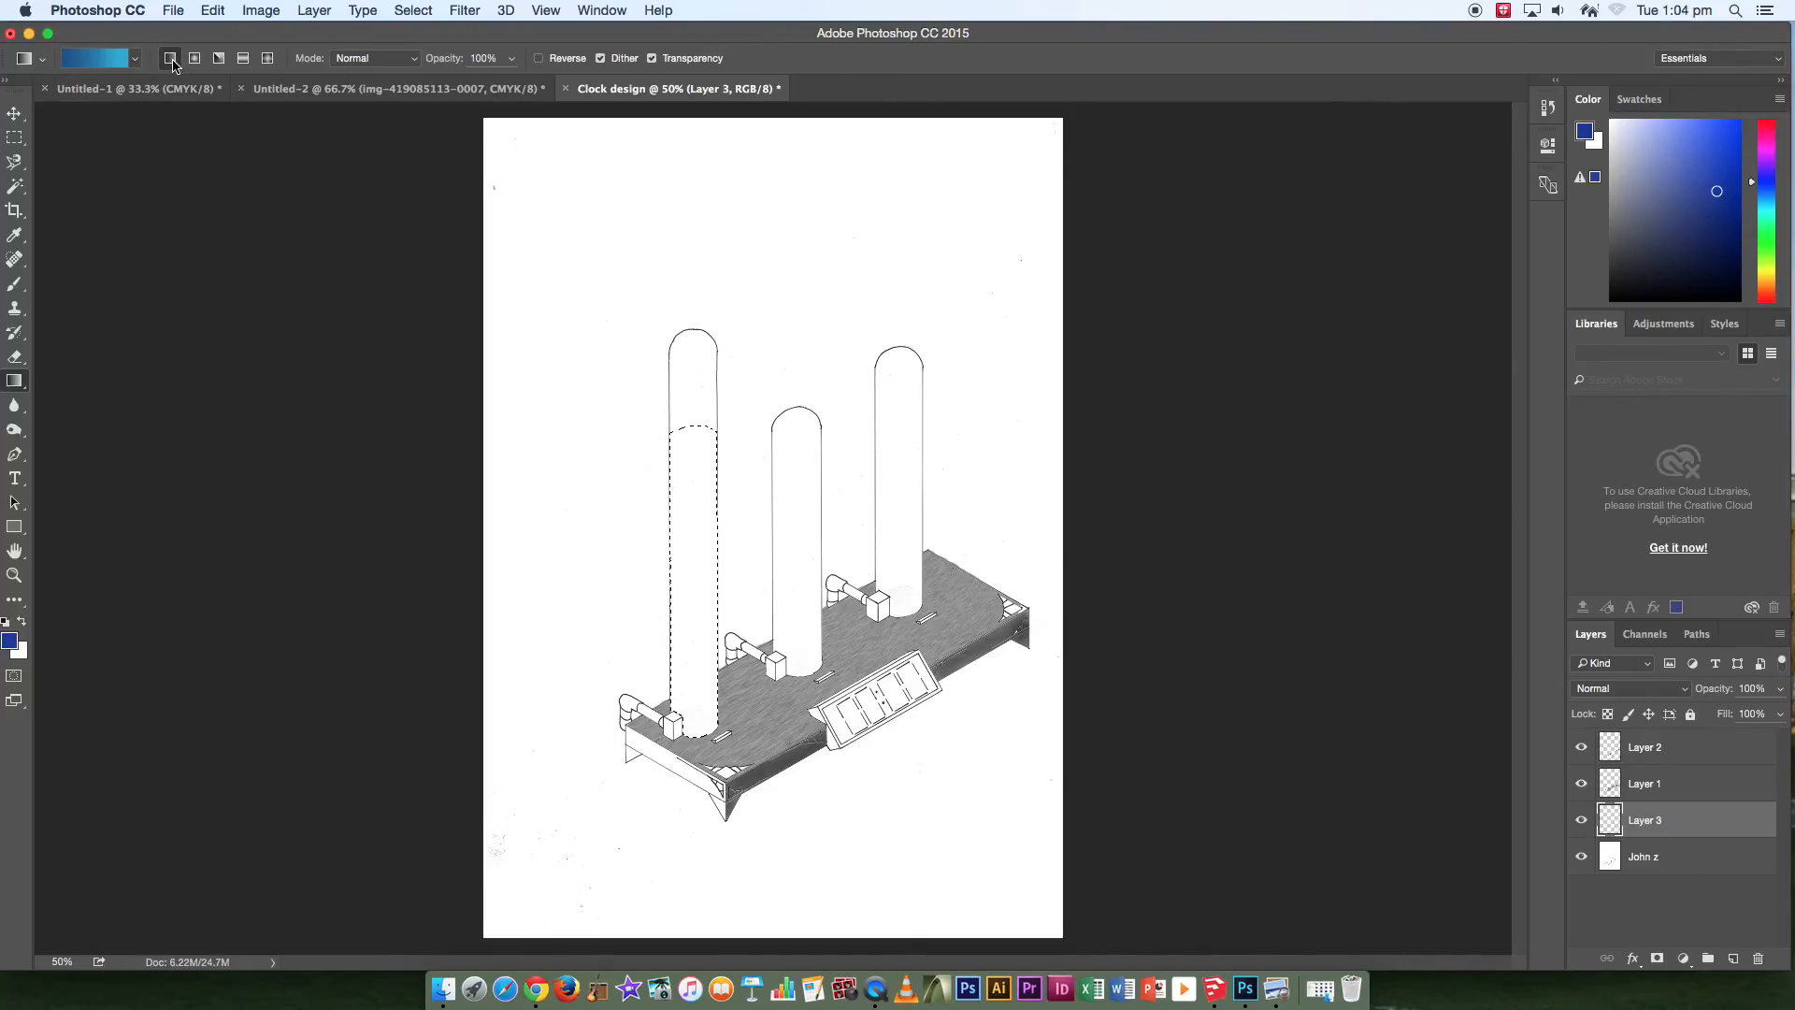
Fill the tallest tube's water selection with a reflected gradient running across its width, and clear the selection.
left_click(243, 60)
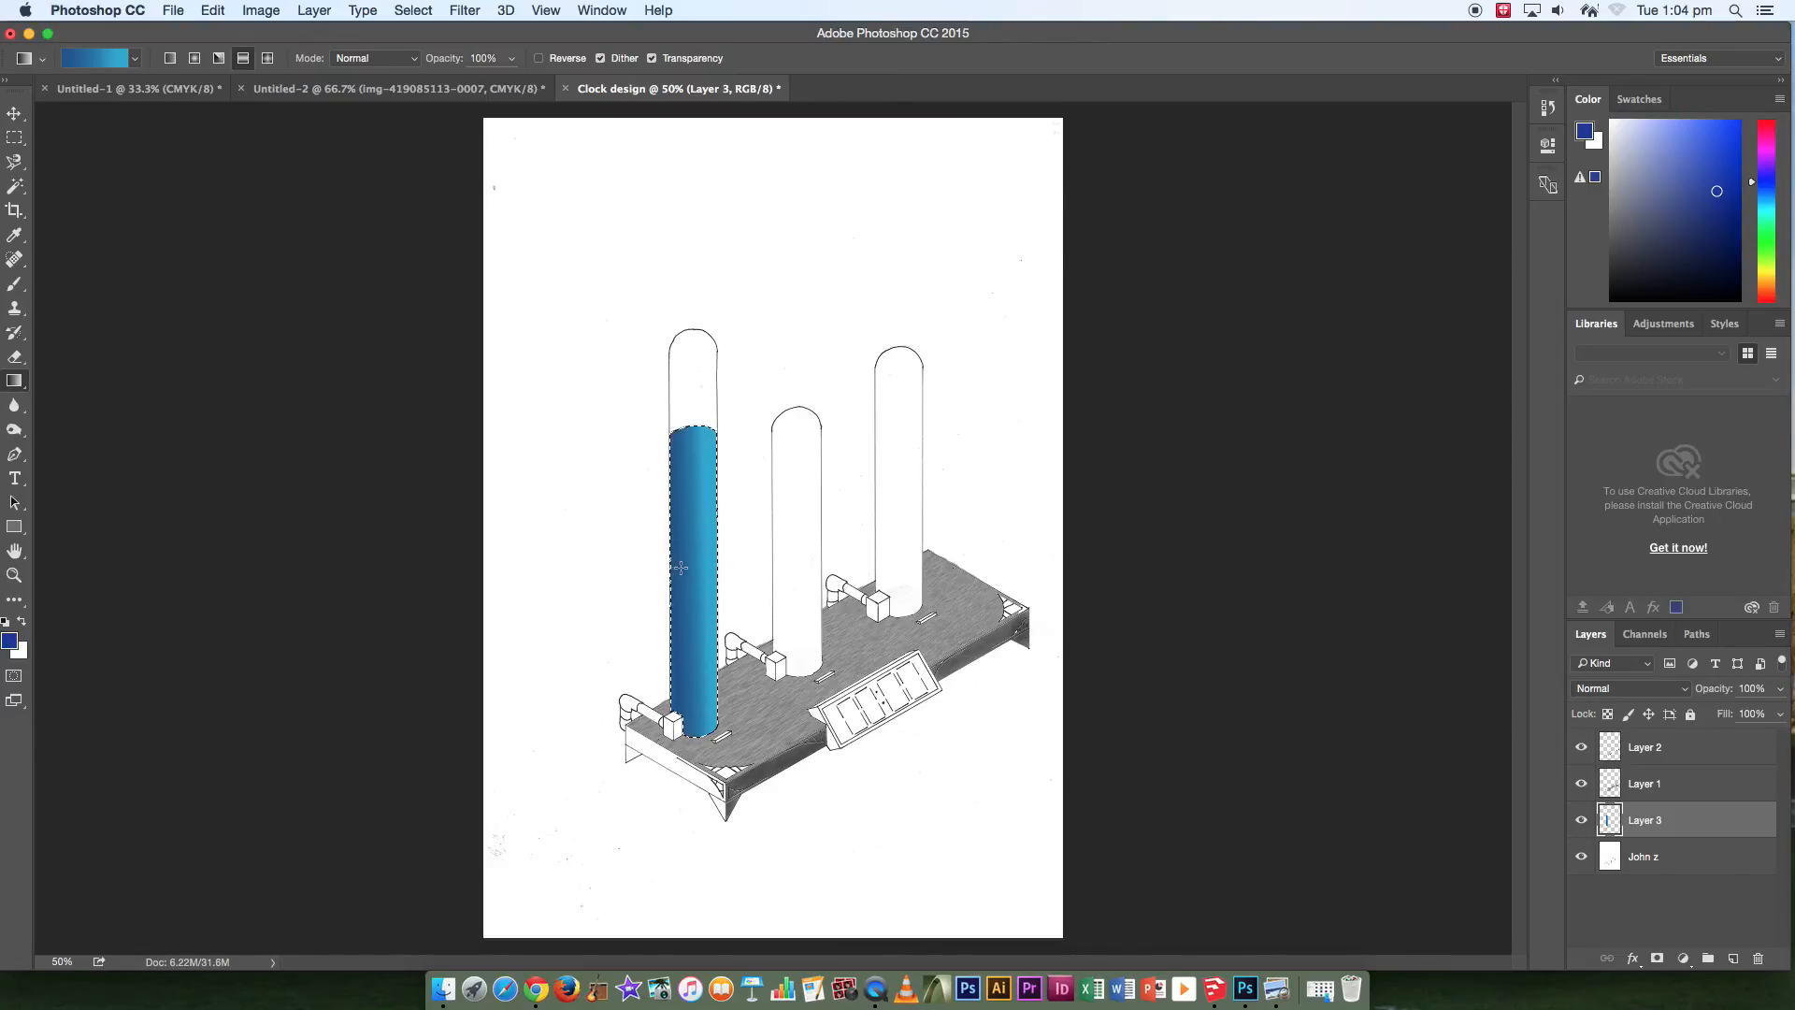
left_click_drag(785, 571, 819, 574)
left_click_drag(658, 567, 511, 577)
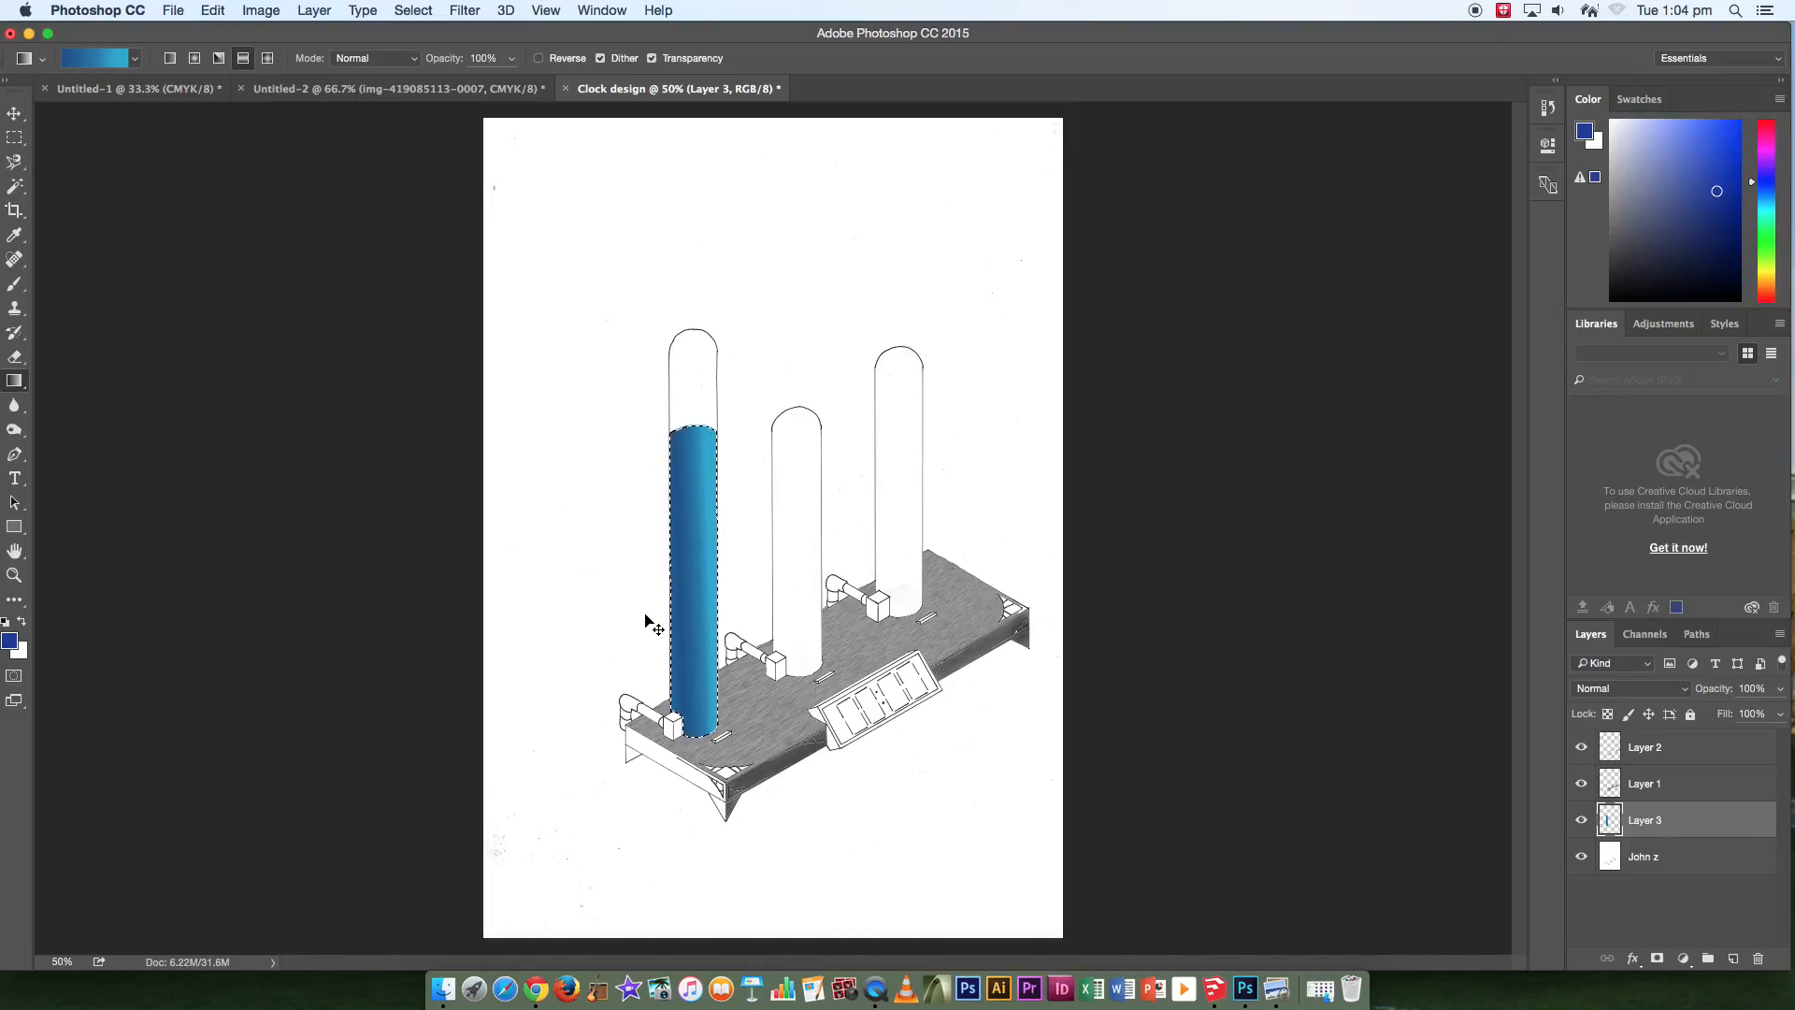
left_click(411, 11)
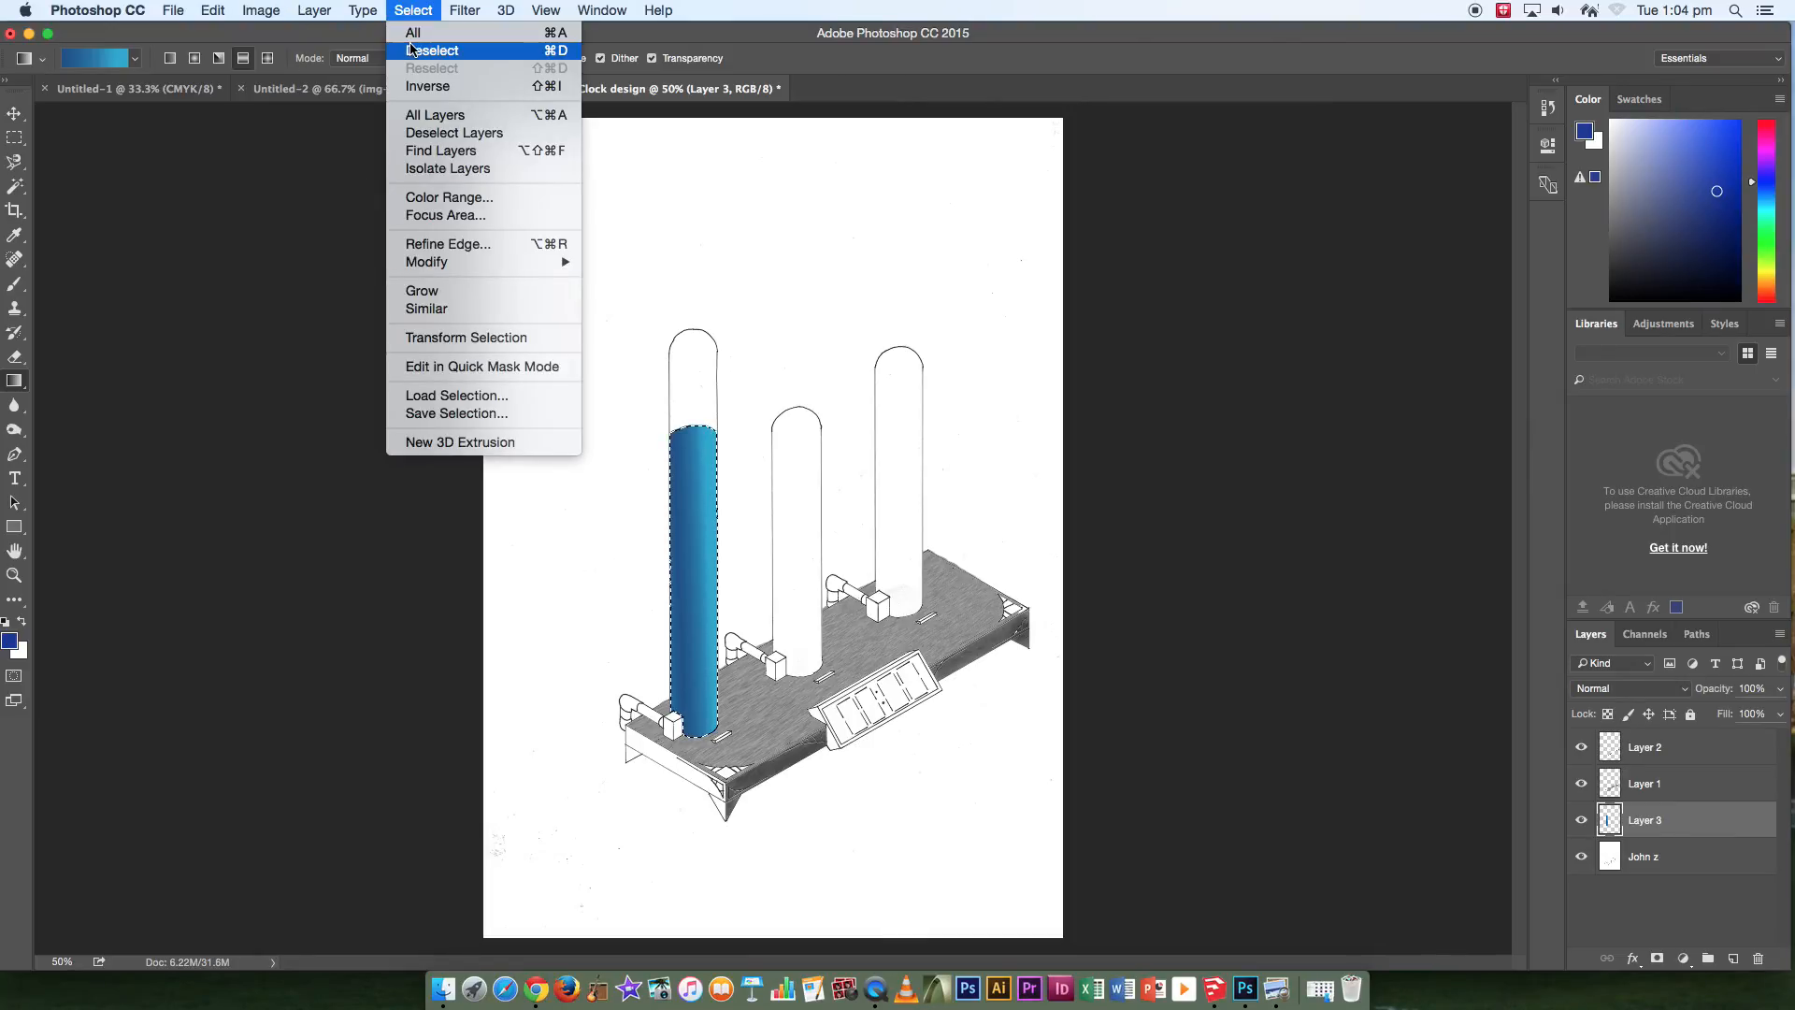
left_click(413, 49)
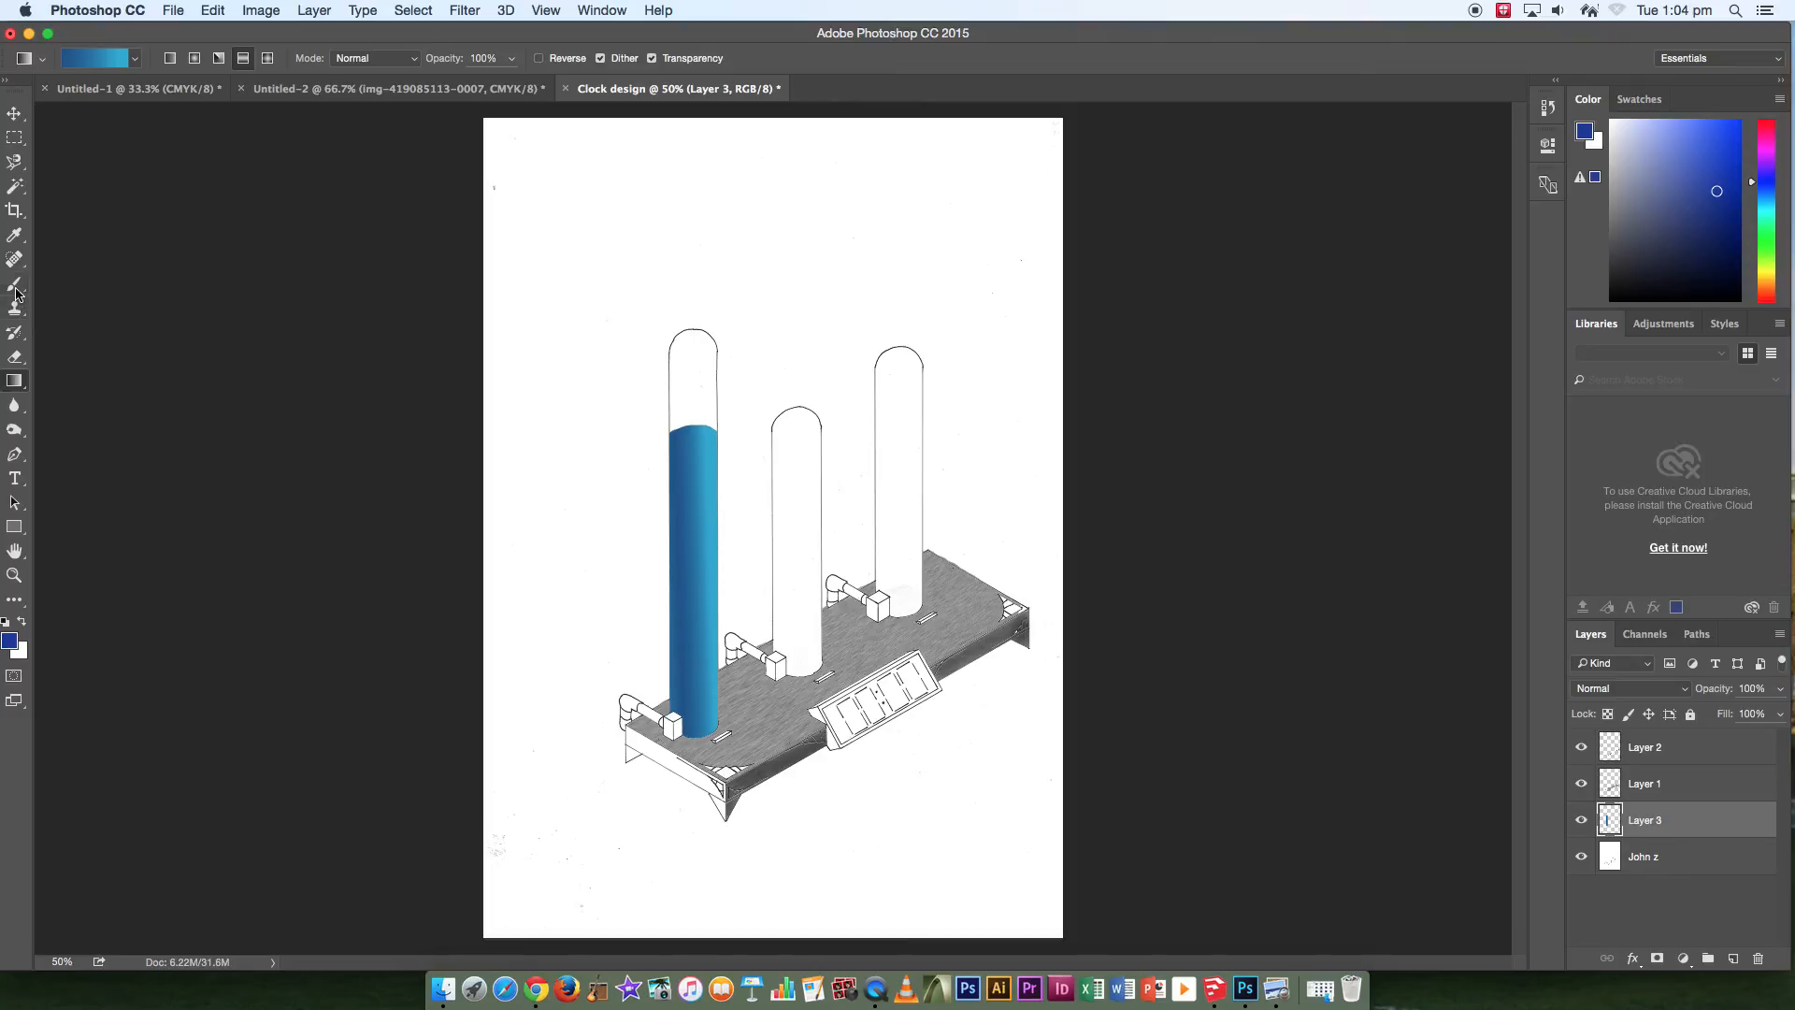
Outline an elliptical water surface at the upper end of the blue fill with the Lasso.
left_click(17, 190)
left_click_drag(17, 164, 67, 167)
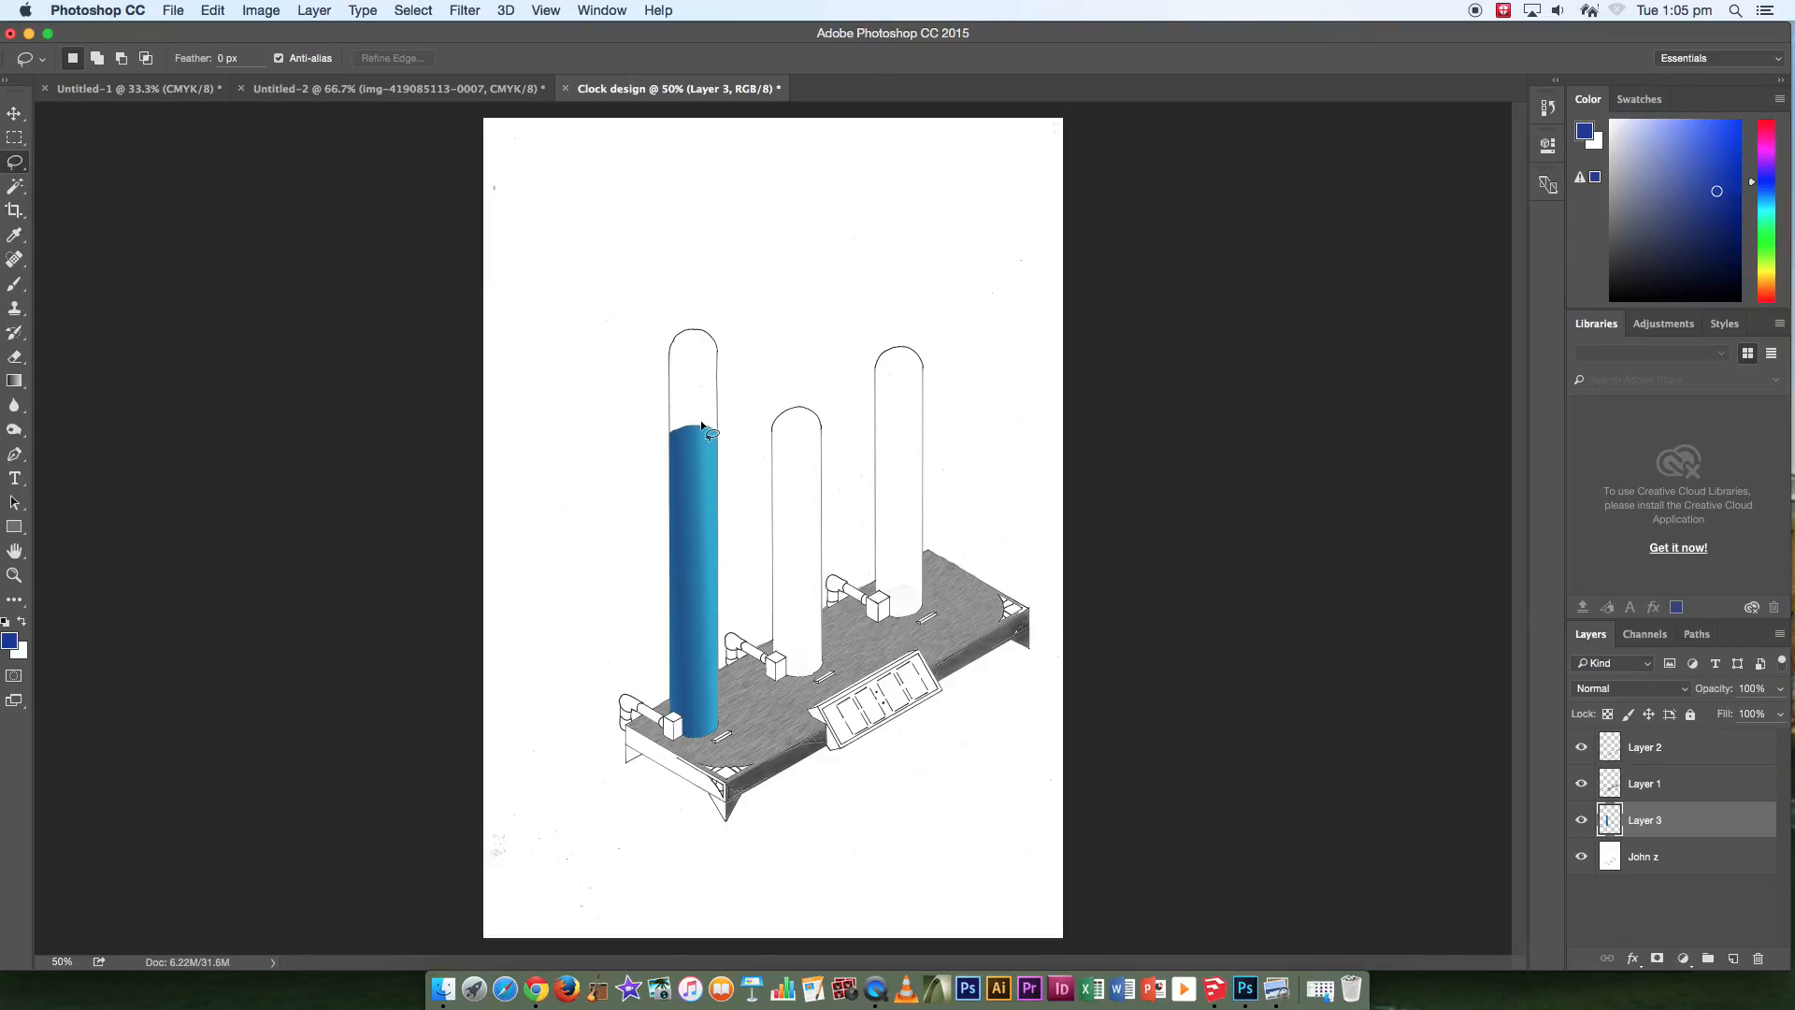
key("super+equal")
key("super+equal")
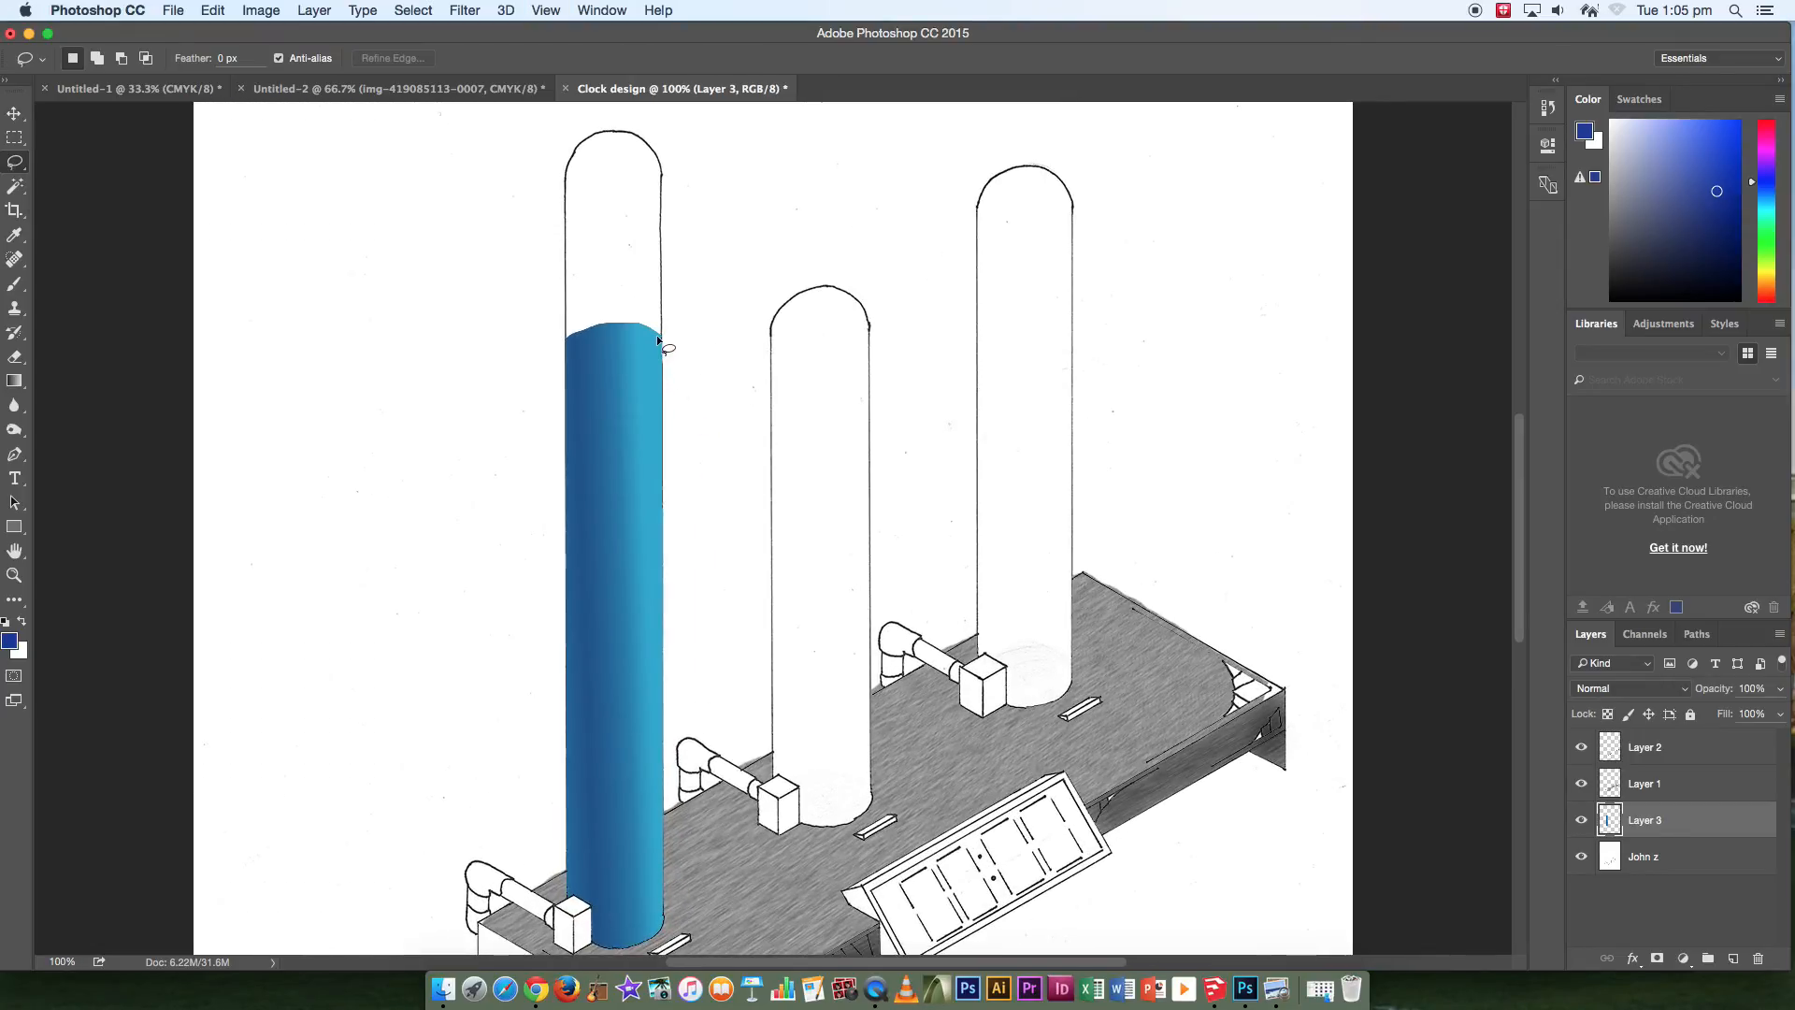
mouse_move(636, 324)
left_mouse_down()
mouse_move(568, 344)
mouse_move(648, 361)
mouse_move(658, 329)
left_mouse_up()
Shade the elliptical water surface with the reflected blue gradient so it contrasts with the tube's body, and clear the selection.
left_click(14, 381)
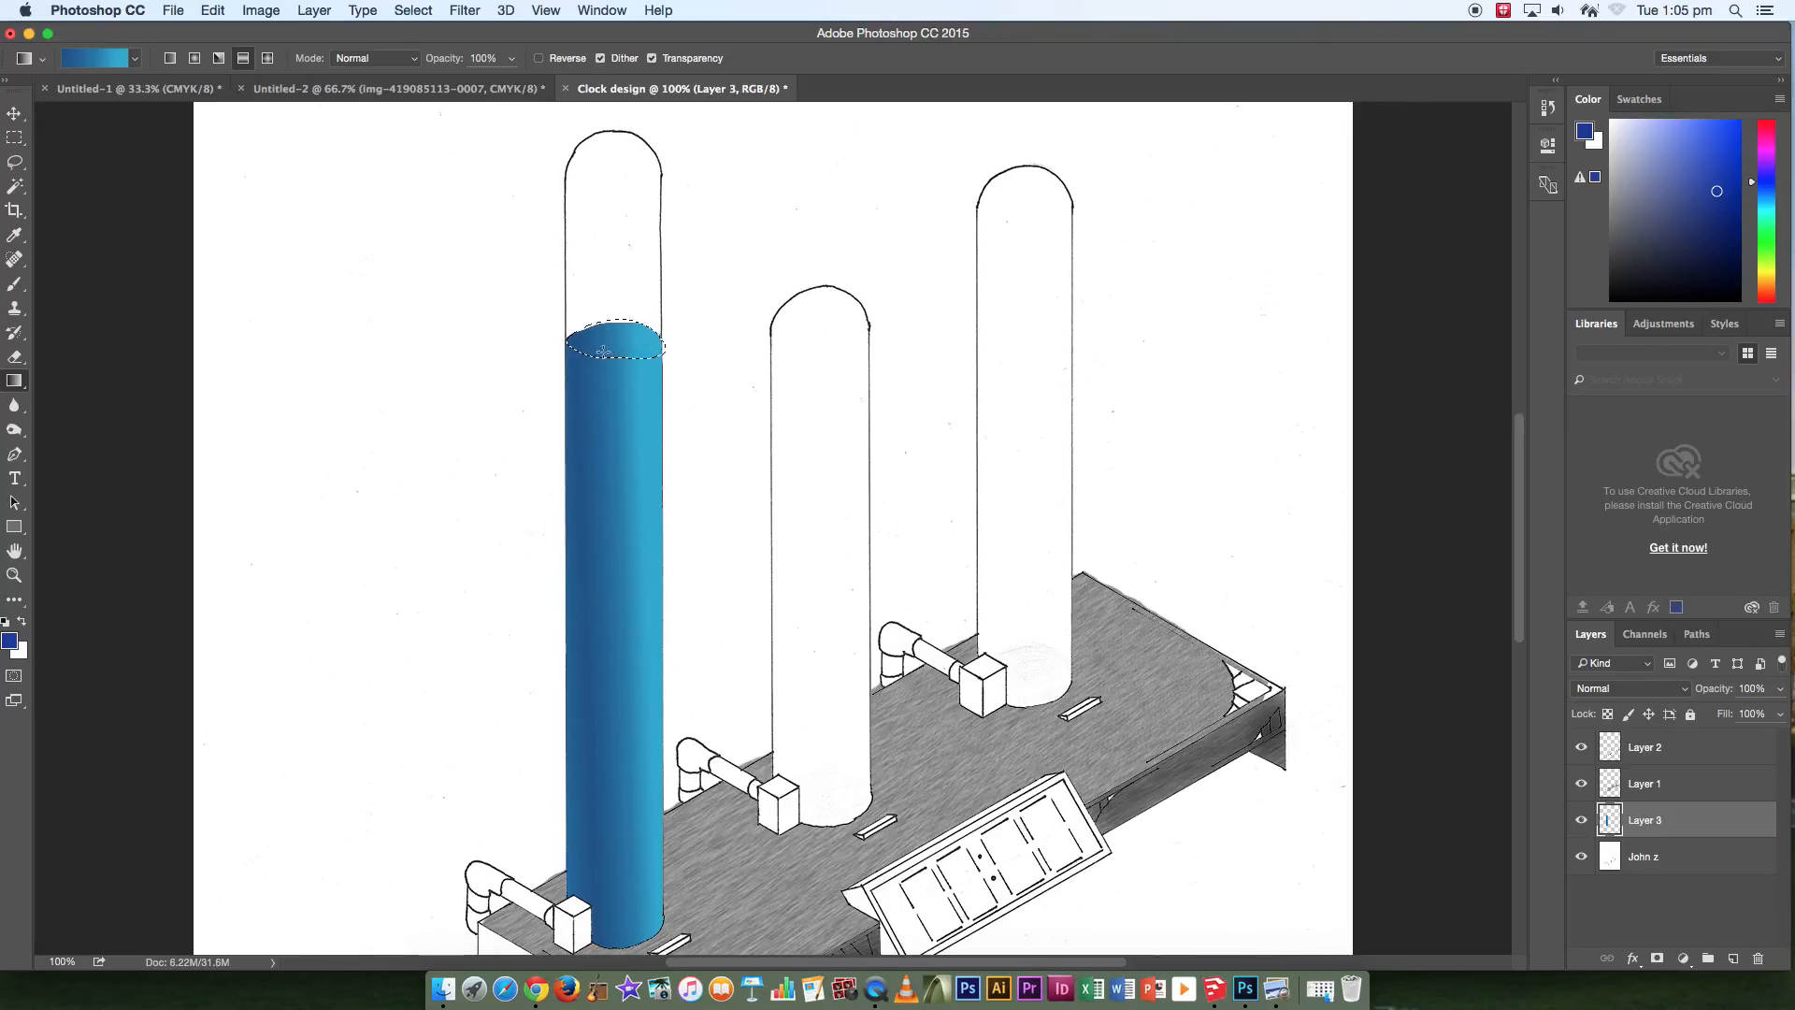
left_click_drag(593, 341, 687, 329)
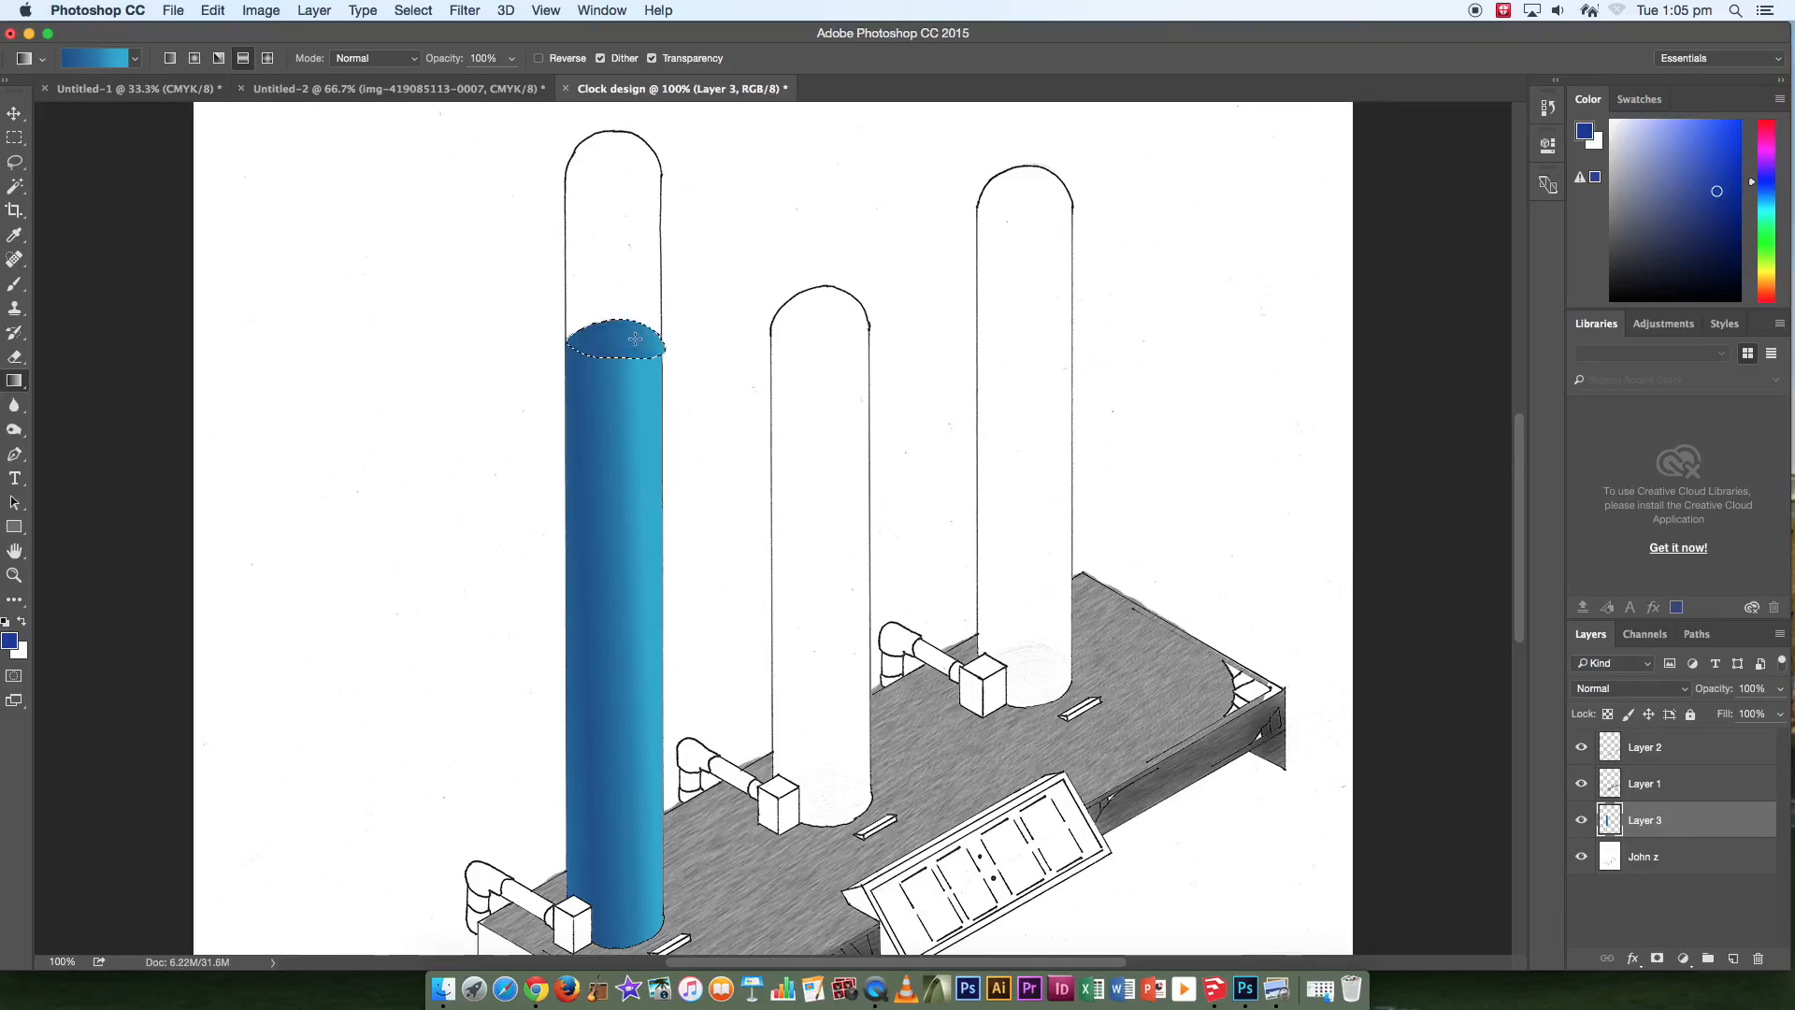
left_click_drag(577, 332, 644, 352)
key("super+d")
key("super+minus")
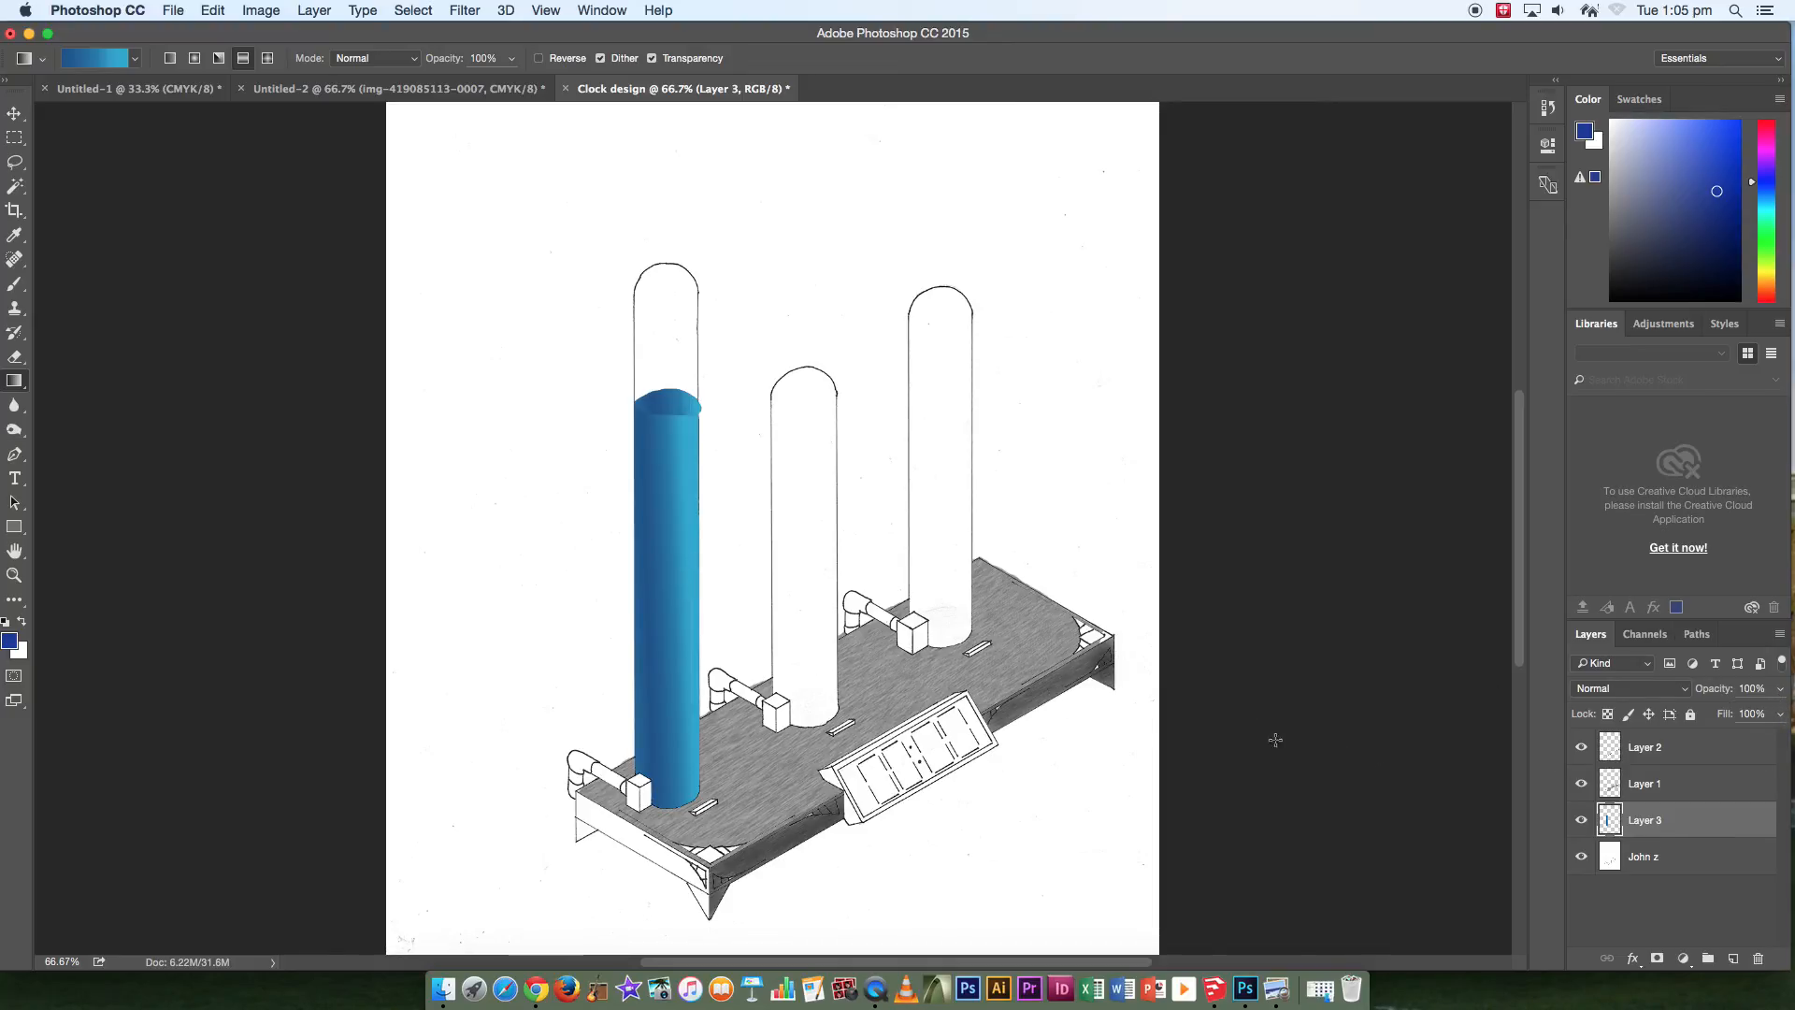
Hide and show Layer 1 to check its contents, and make it the active layer.
left_click(1581, 784)
left_click(1581, 784)
mouse_move(1664, 819)
left_mouse_down()
mouse_move(1656, 890)
mouse_move(1646, 793)
left_mouse_up()
Examine the whole finished clock rendering in the Untitled-2 document as a reference.
left_click(335, 94)
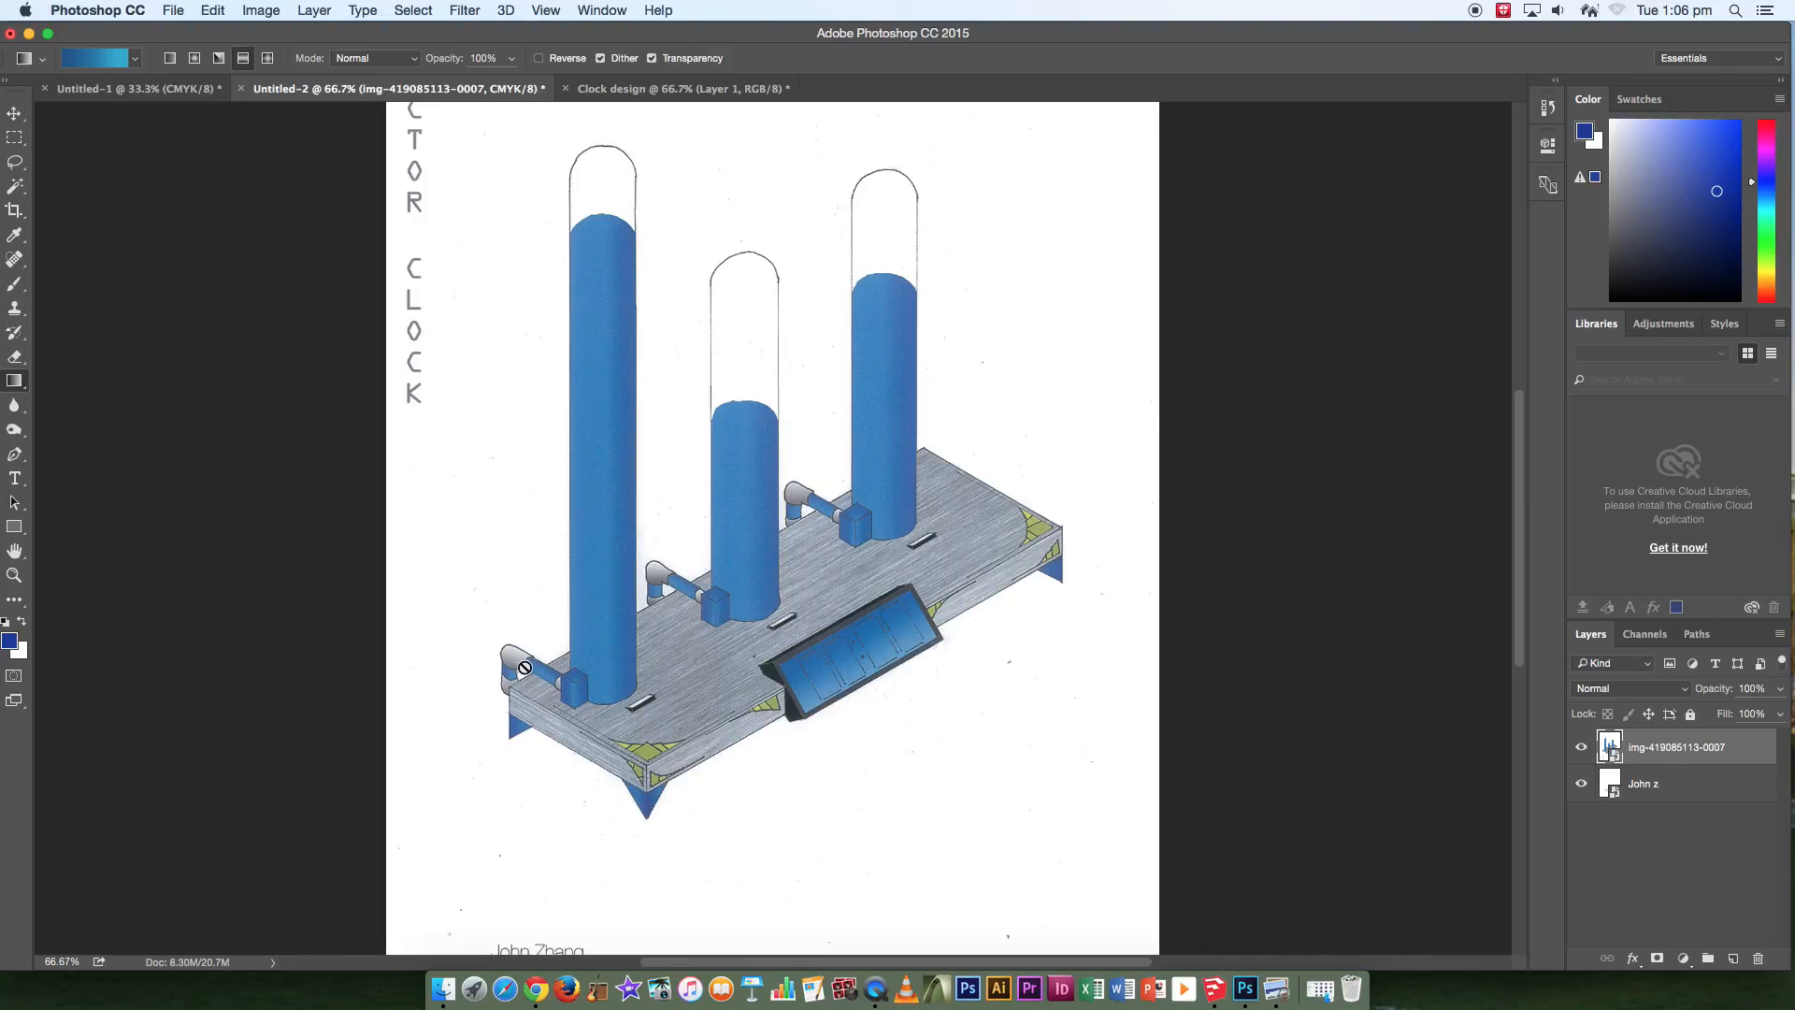
key("super+minus")
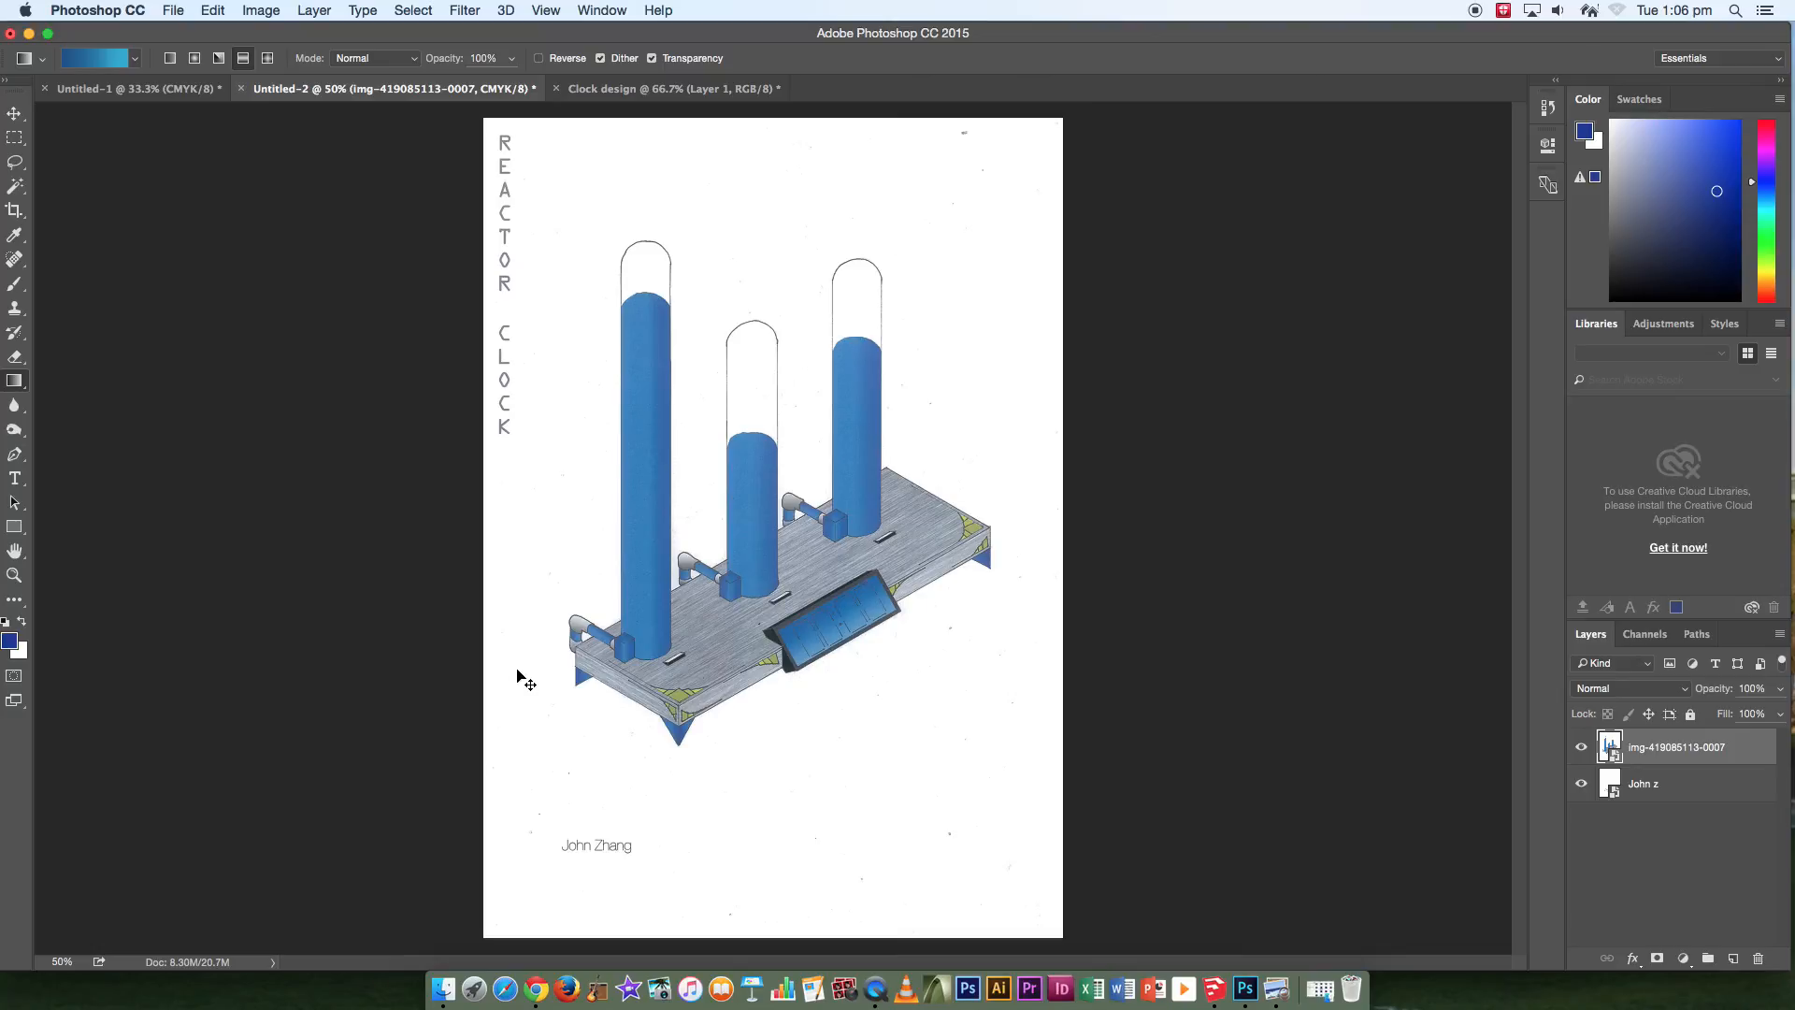